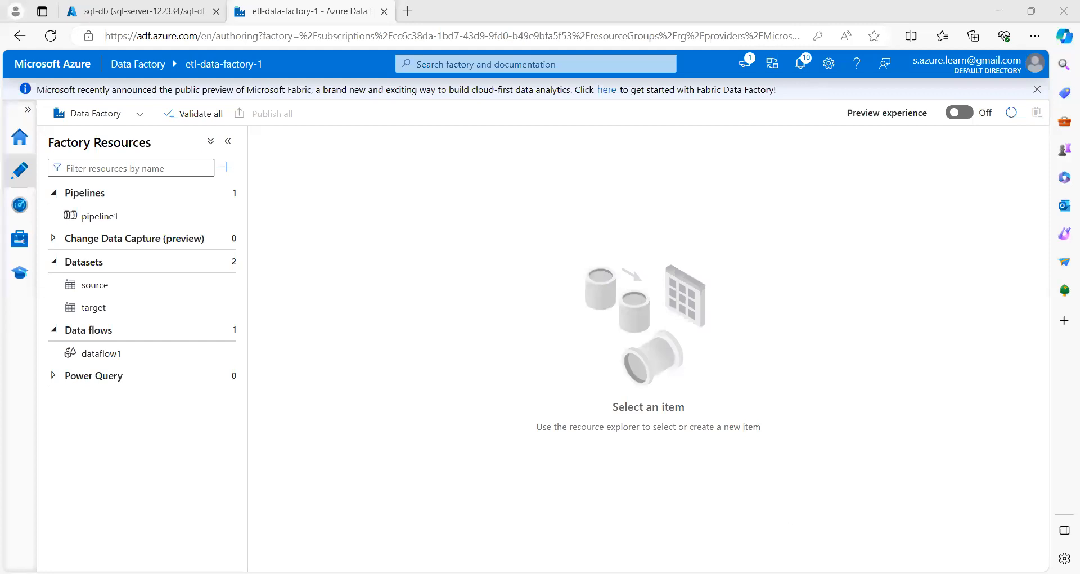
- Switch to the SCD2 example workbook in Excel and examine its title, the source and target table headings, and their Day 1 labels
key("alt+Tab")
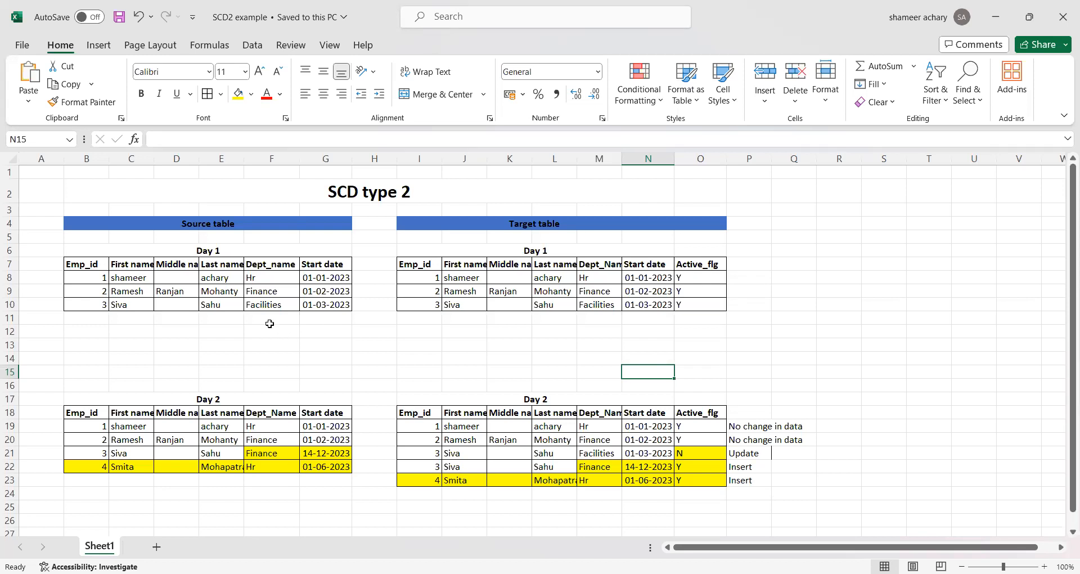
left_click(359, 190)
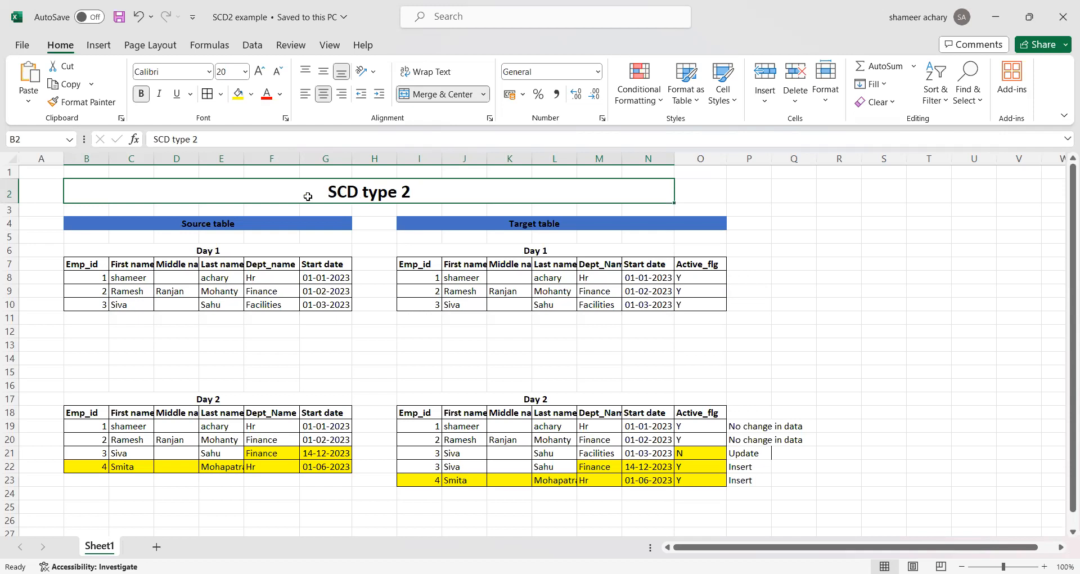
left_click(236, 221)
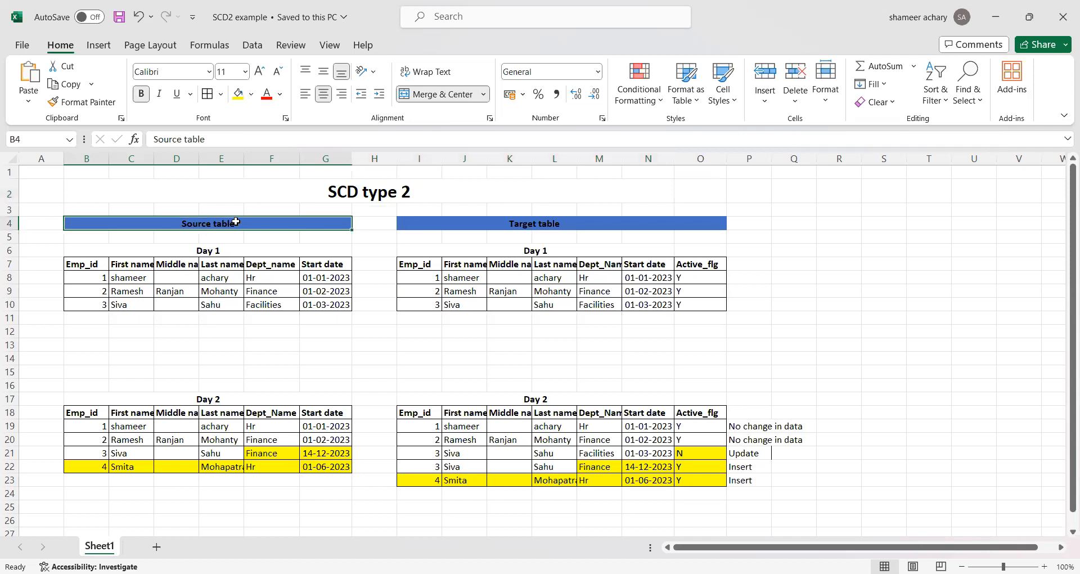
left_click(528, 222)
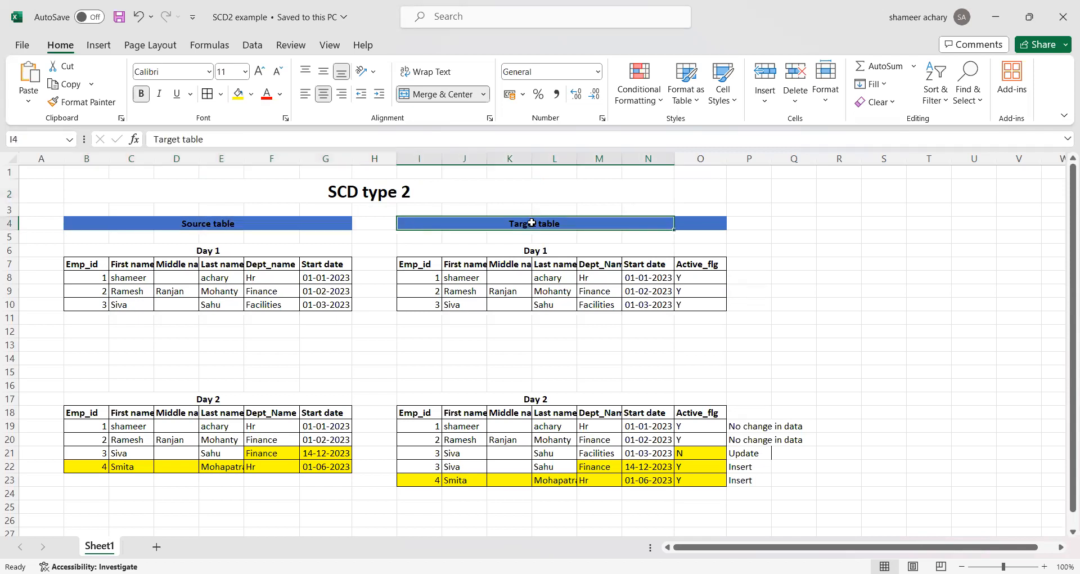
left_click(201, 252)
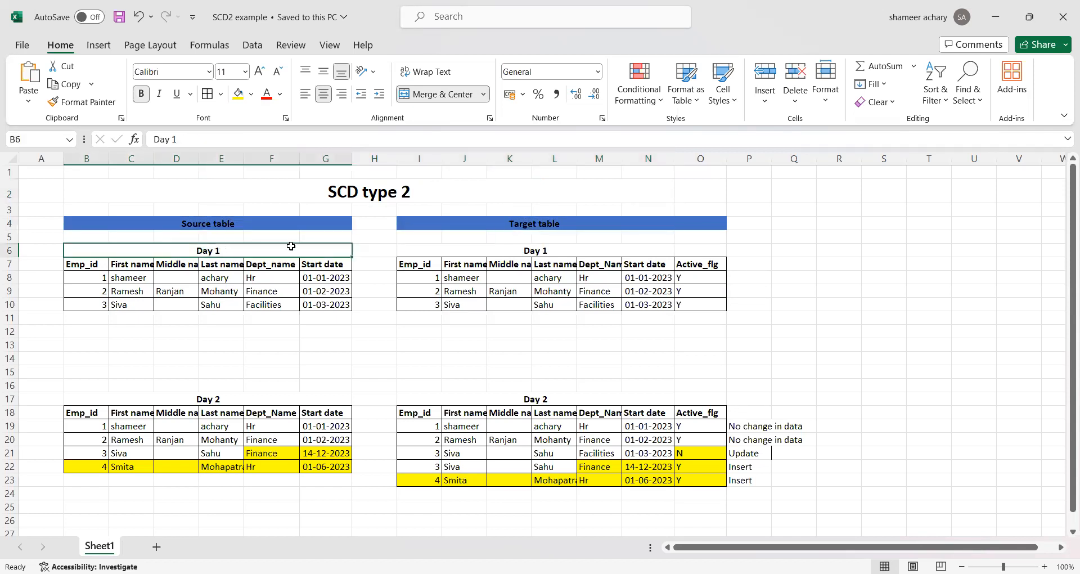
left_click(539, 251)
left_click_drag(539, 250, 746, 217)
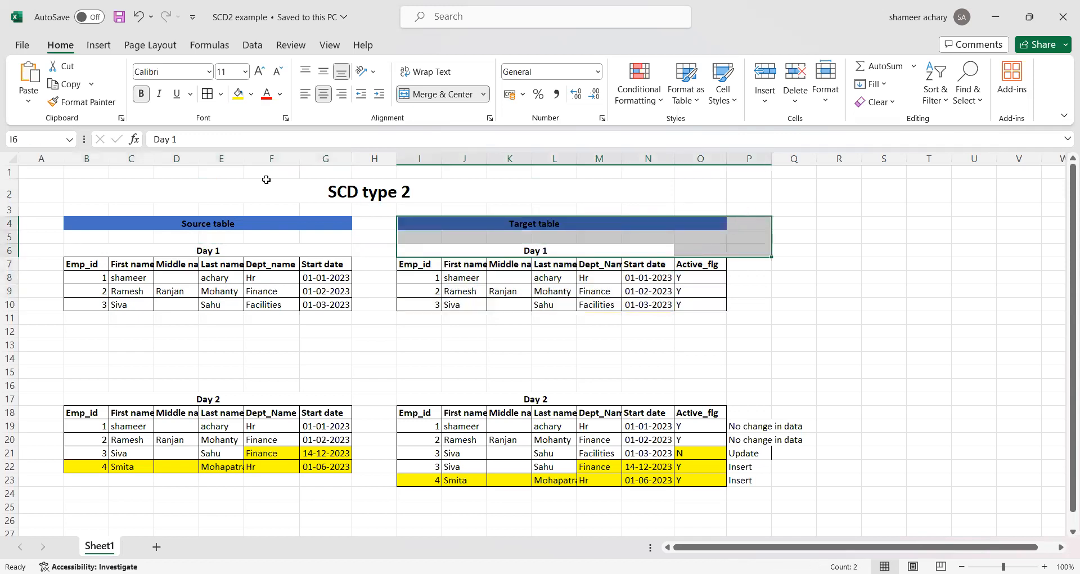
left_click(197, 251)
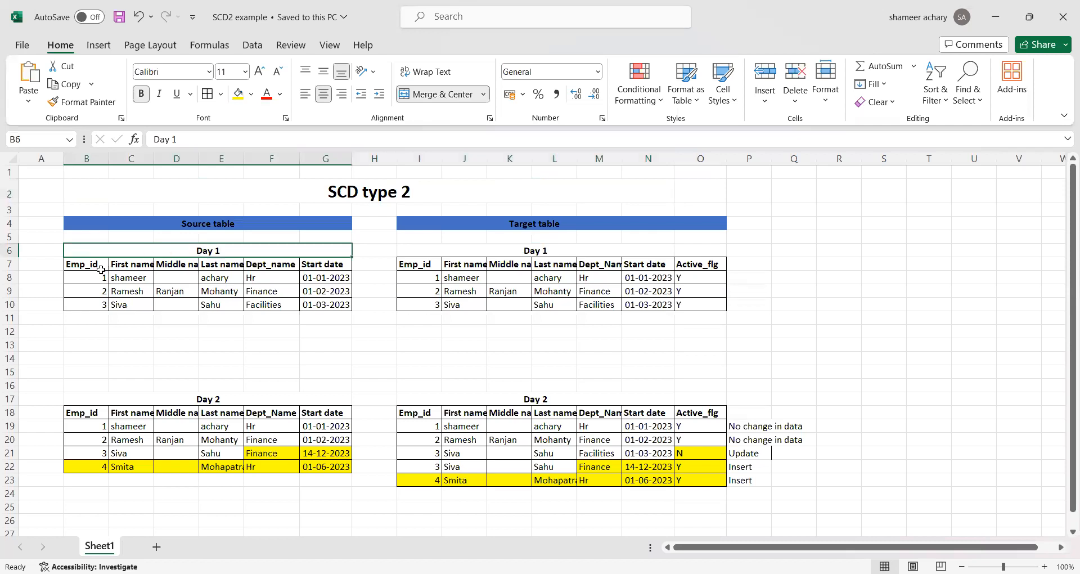
- Examine the Day 1 source table's Emp_id values and its name, Dept_name and Start date columns
left_click_drag(92, 276, 88, 302)
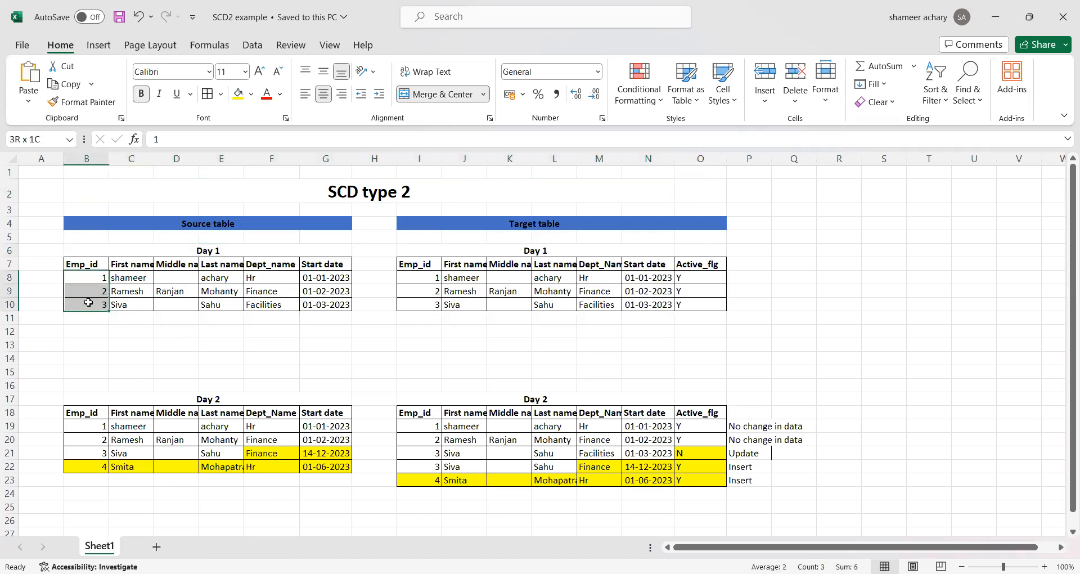
left_click(130, 262)
left_click(163, 262)
left_click(217, 264)
left_click(282, 264)
left_click(330, 263)
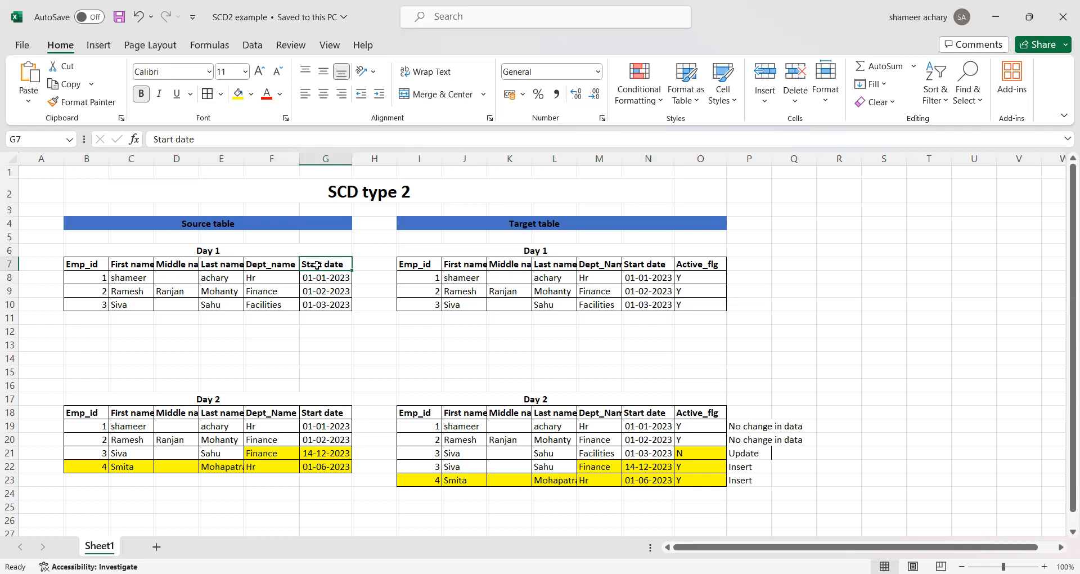
left_click(96, 264)
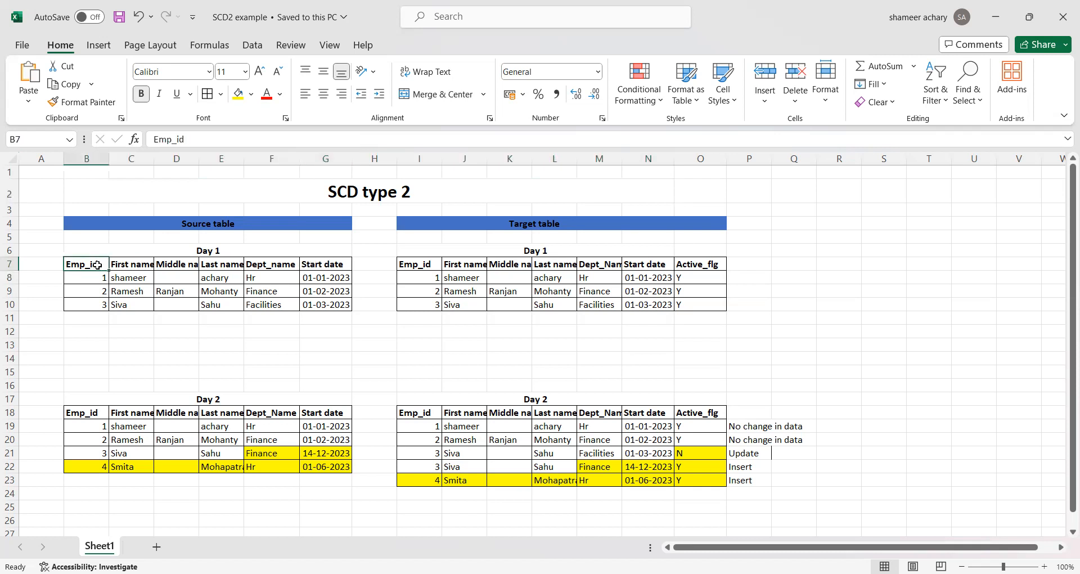
left_click(274, 266)
left_click(324, 265)
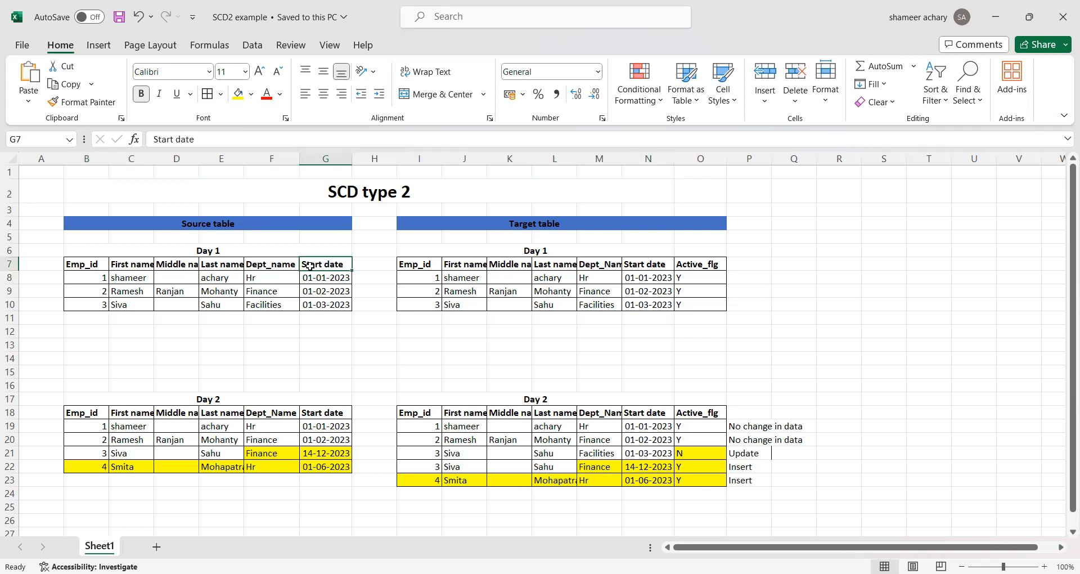
- Compare the Day 1 source records with the Day 1 target records, including the target's Active_flg and Emp_id values
left_click_drag(92, 278, 316, 301)
left_click_drag(410, 276, 643, 299)
left_click_drag(703, 273, 695, 300)
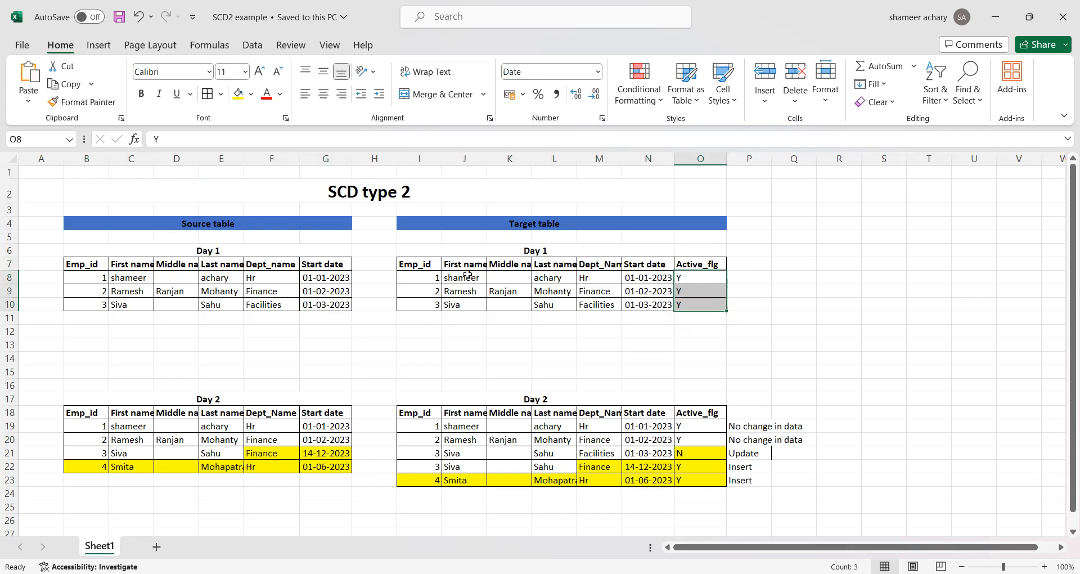
left_click_drag(429, 273, 427, 303)
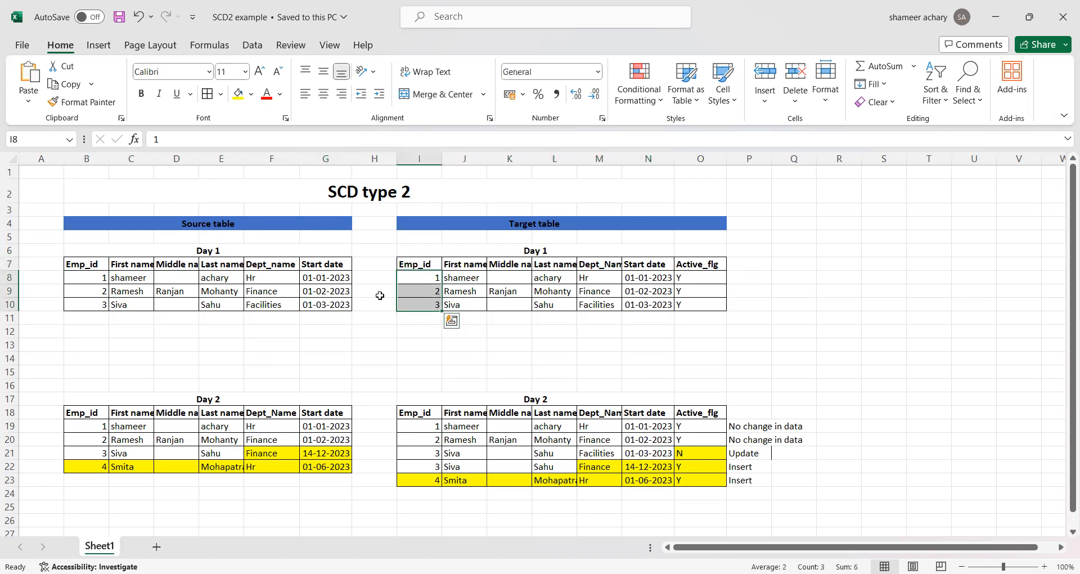
left_click(535, 248)
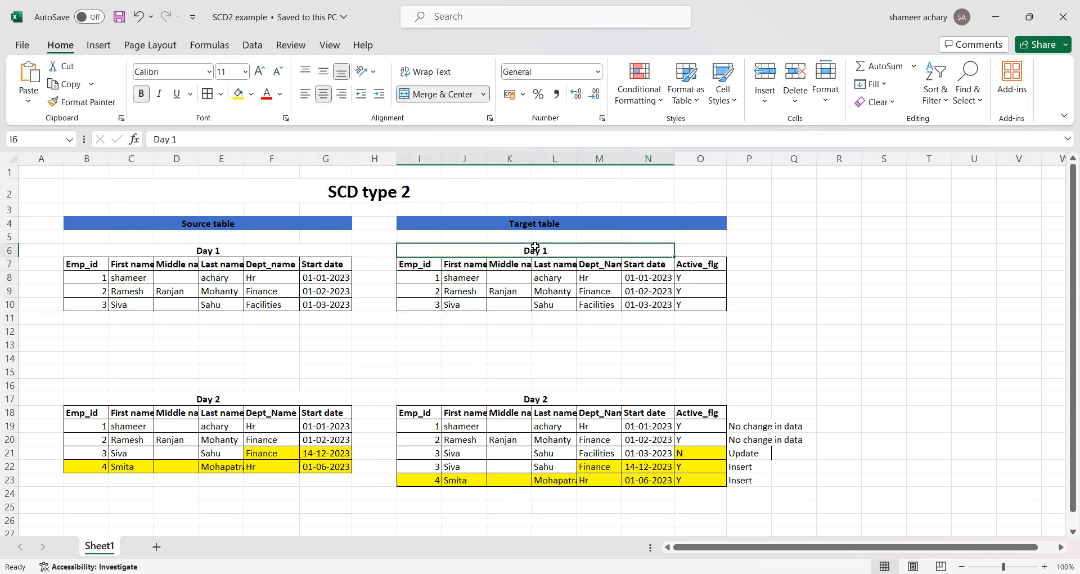
- Review the Day 2 source table in rows 19 to 22, comparing row 21's department with the Day 1 source record
left_click(192, 400)
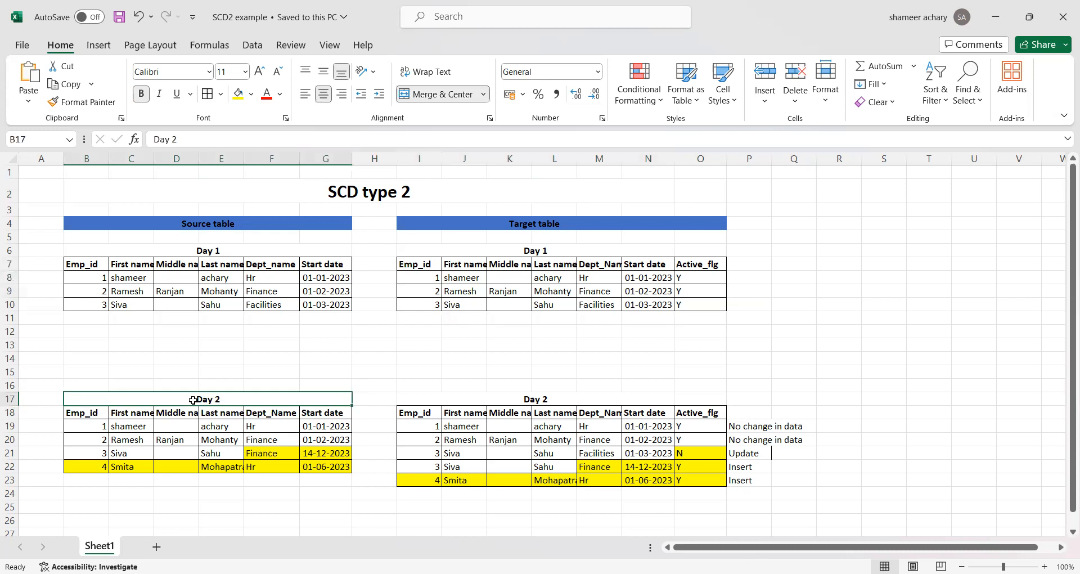
left_click(87, 421)
left_click_drag(88, 421, 326, 437)
left_click(101, 451)
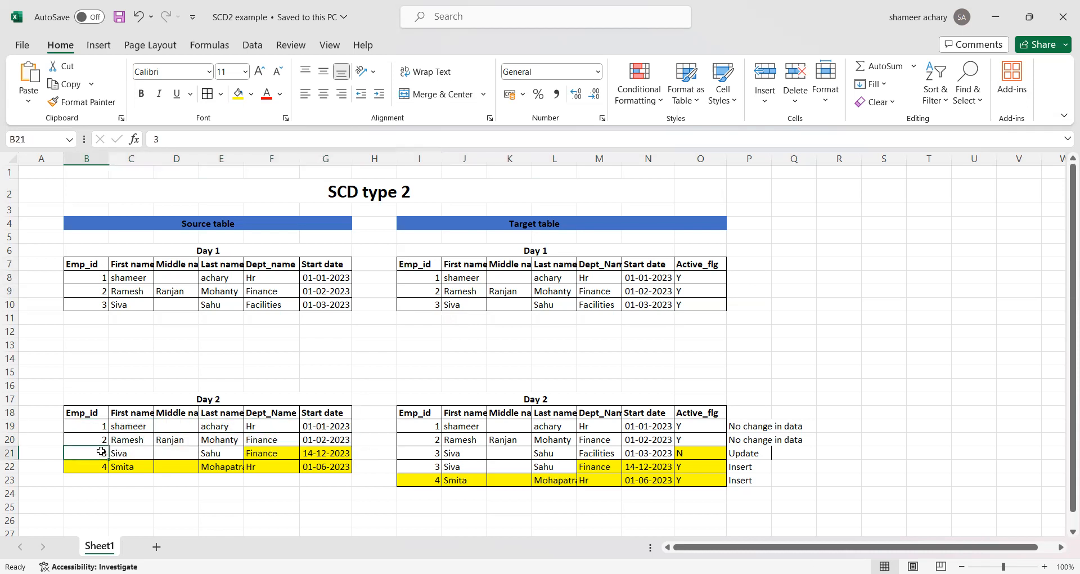
left_click_drag(97, 453, 258, 453)
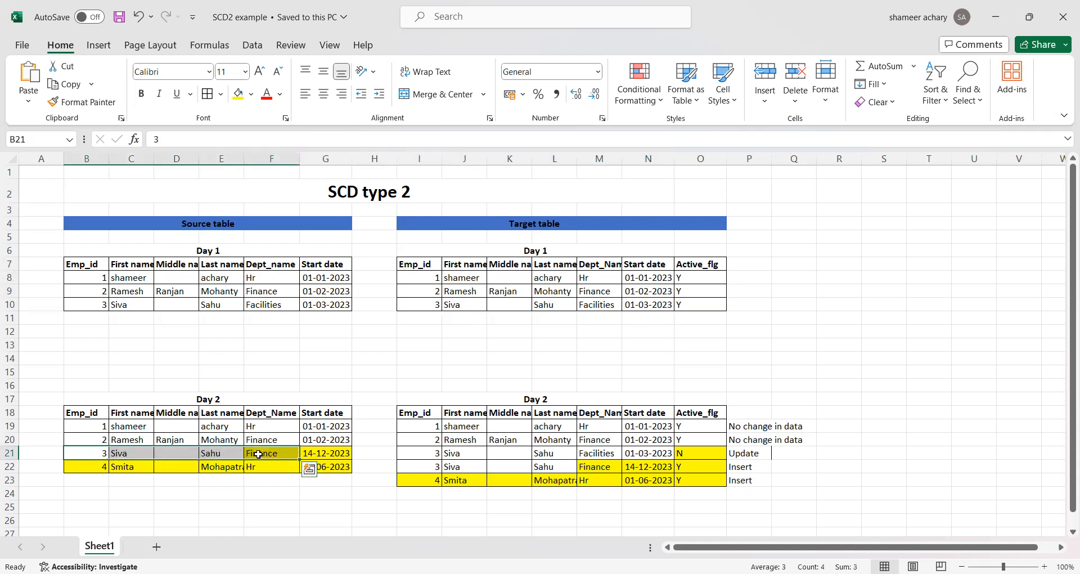
left_click(279, 304)
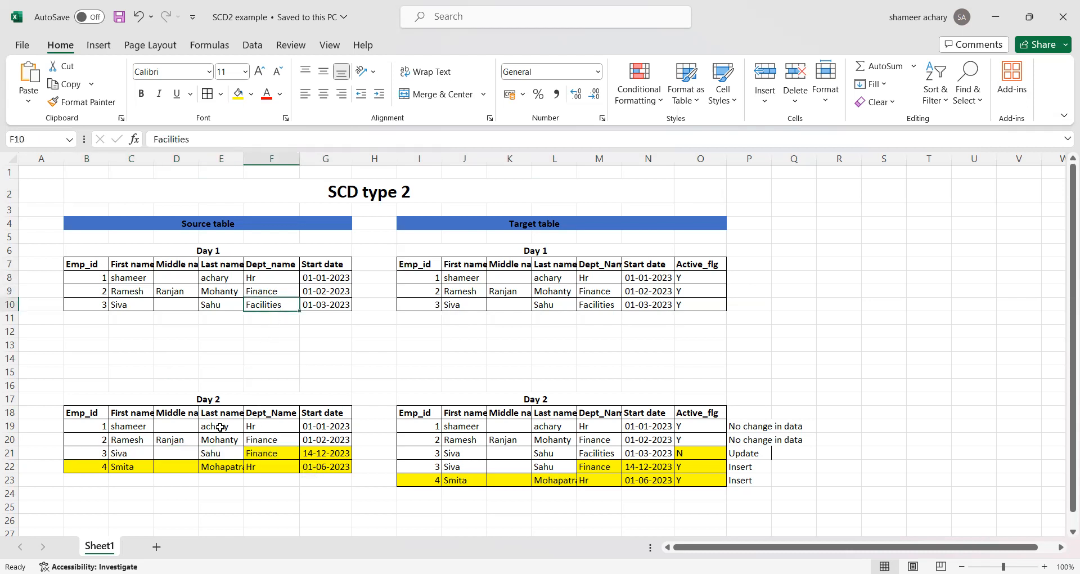
left_click_drag(123, 454, 290, 454)
left_click(320, 453)
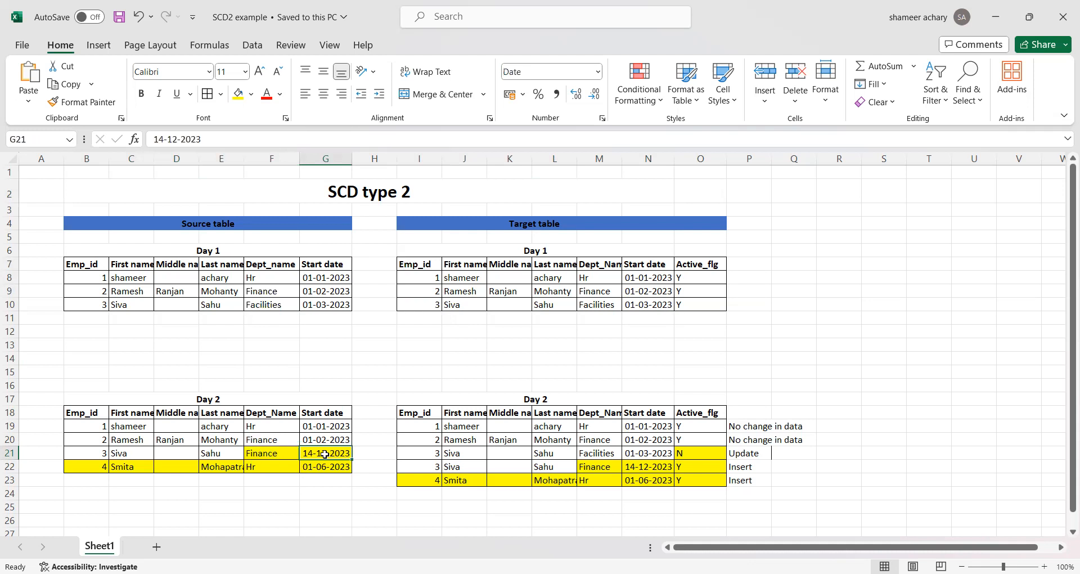
left_click(92, 468)
left_click_drag(90, 467, 302, 466)
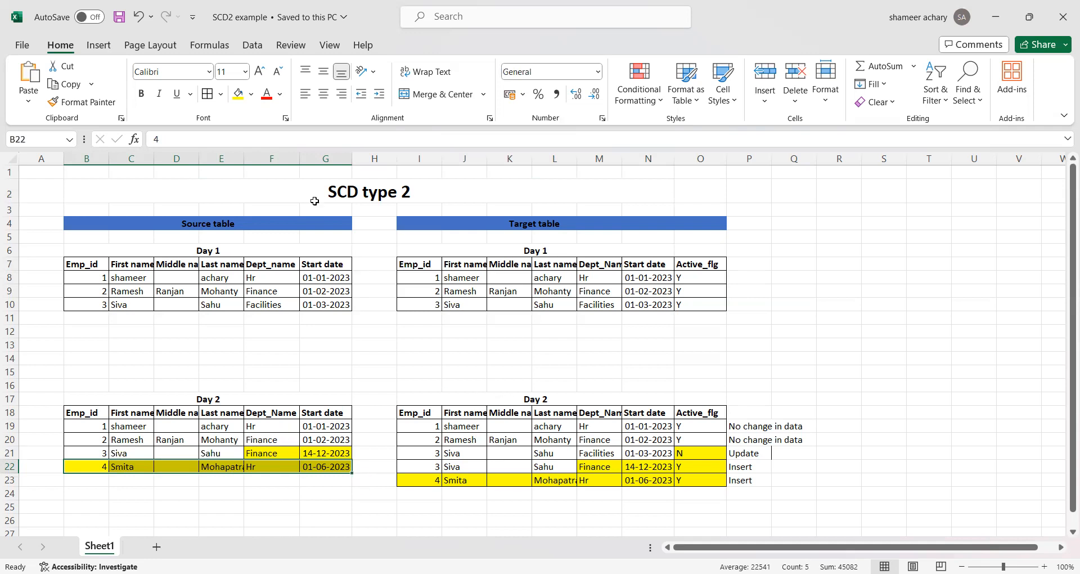
- Compare source and target rows 19 and 20 for Day 2, including the notes beside the target
left_click(348, 193)
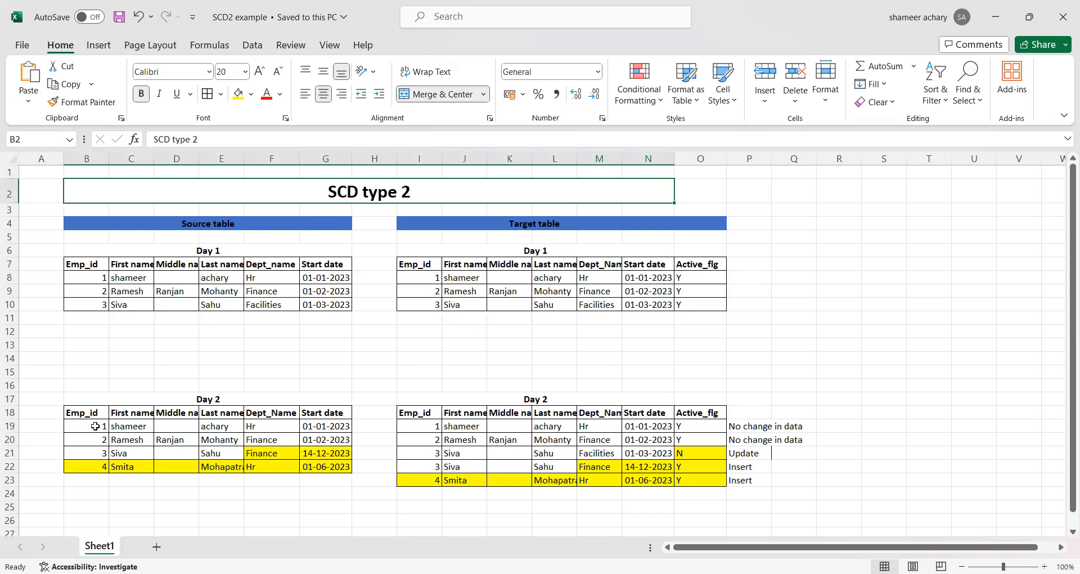
left_click_drag(95, 425, 326, 437)
left_click_drag(426, 427, 749, 435)
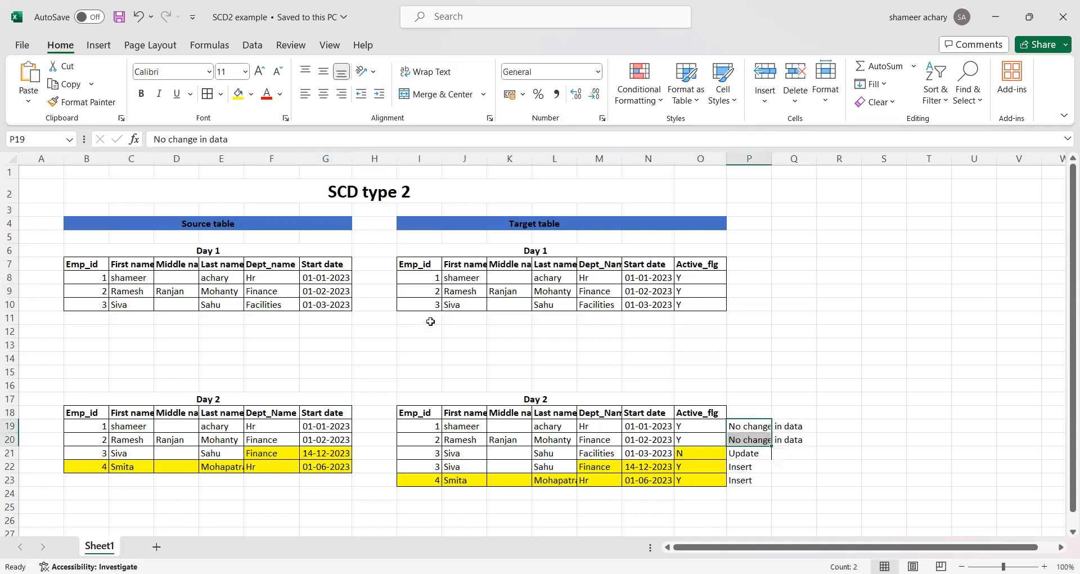
left_click(207, 398)
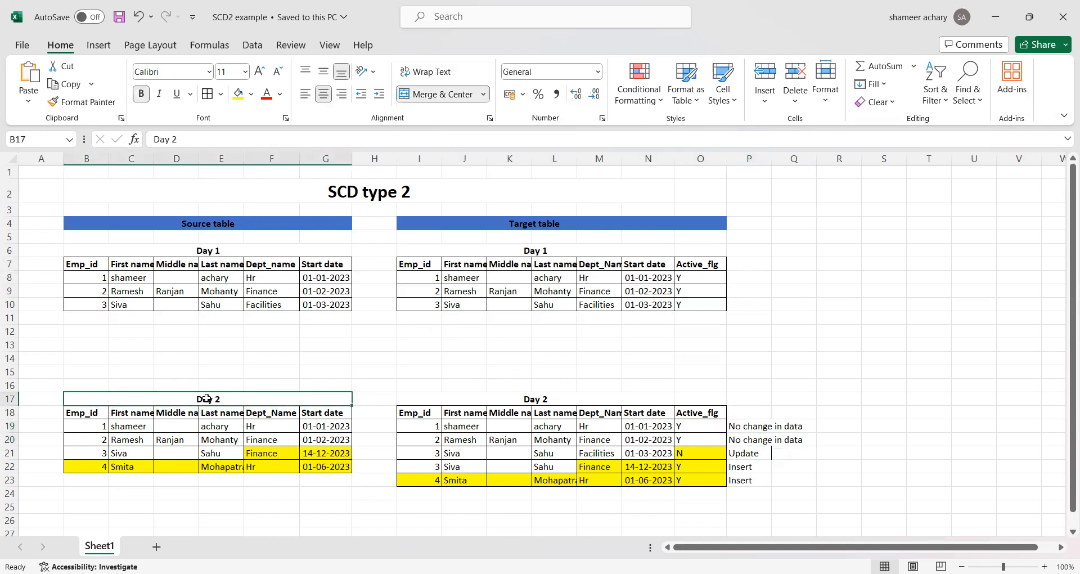
- Compare the Day 1 target record in row 10 with source row 21 and with target row 21's Active_flg
left_click_drag(424, 304, 687, 305)
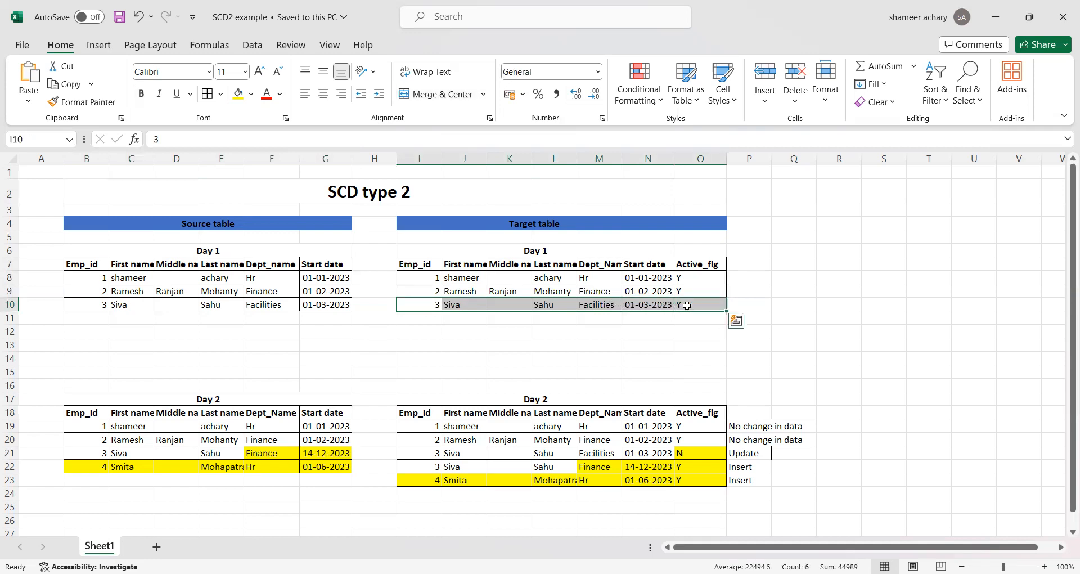
left_click_drag(99, 452, 279, 452)
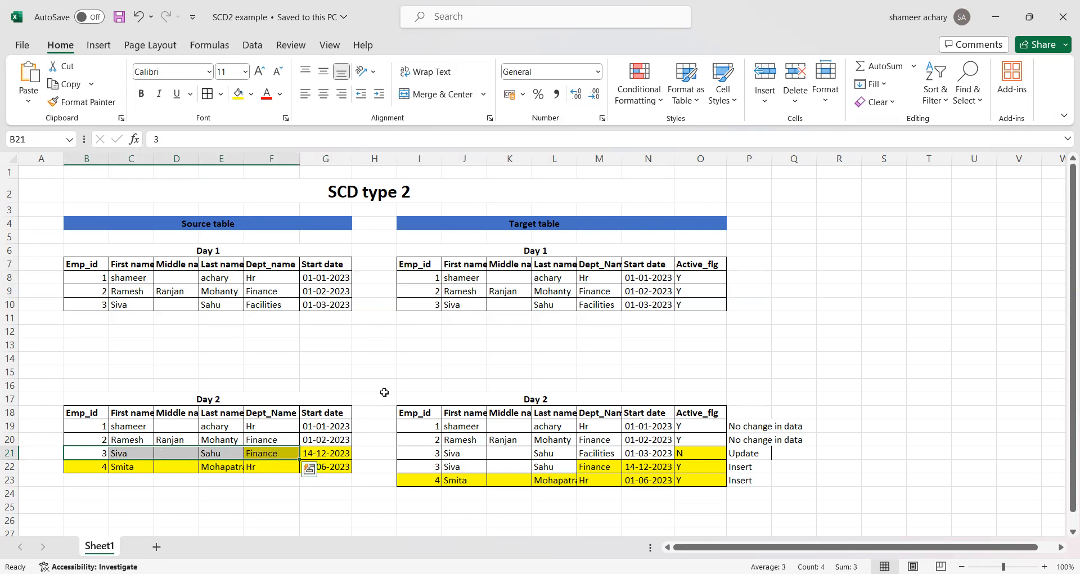
left_click(599, 305)
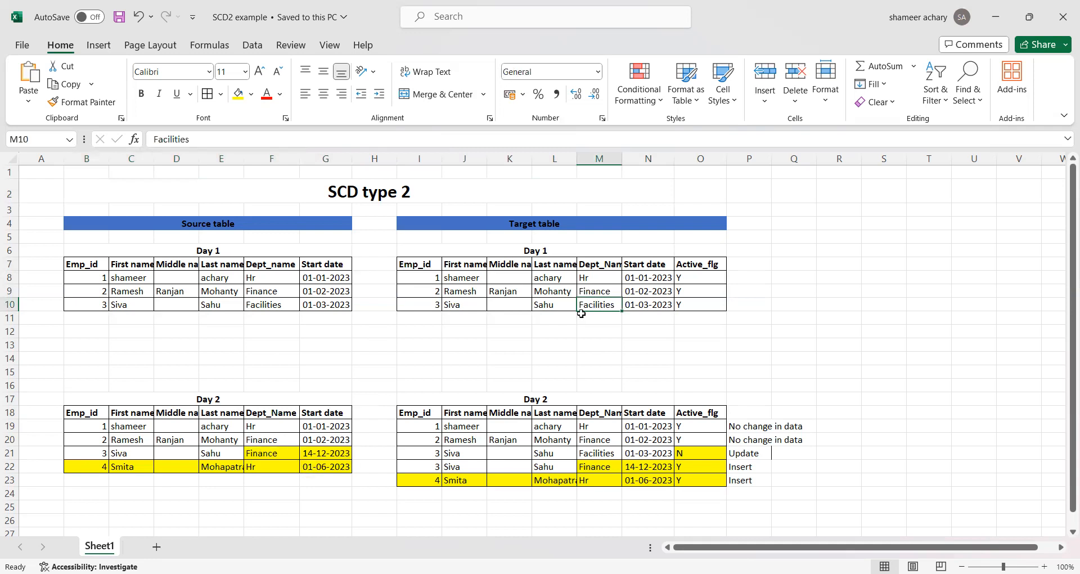
left_click(264, 451)
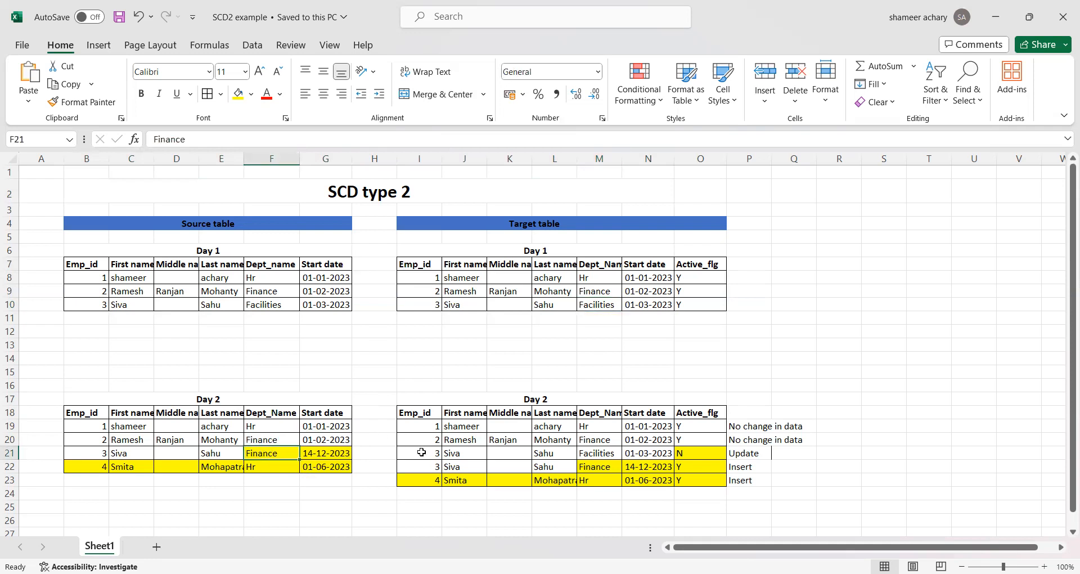
left_click_drag(472, 304, 626, 302)
left_click_drag(416, 451, 683, 454)
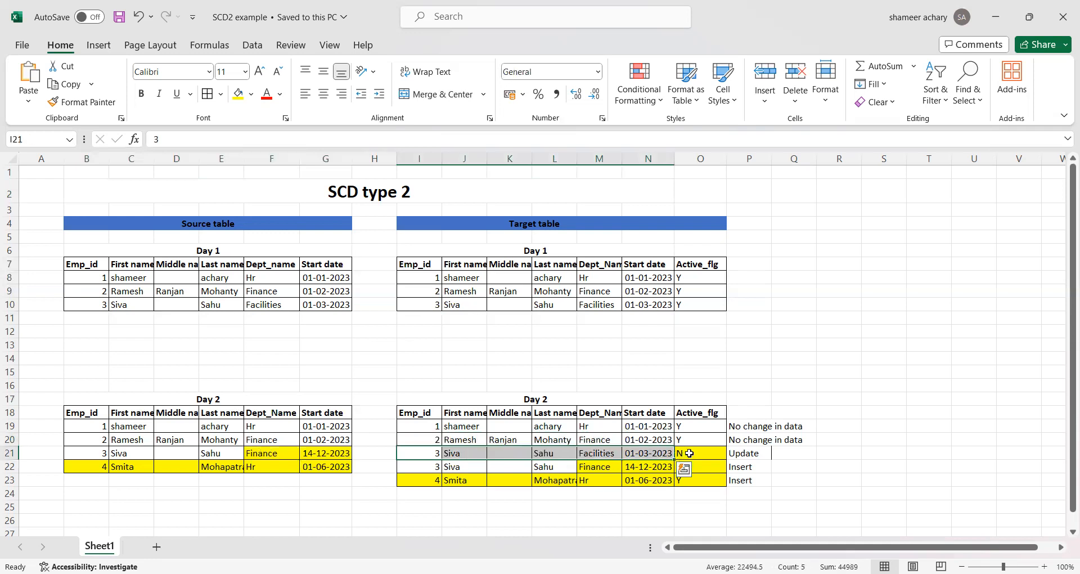
left_click(699, 452)
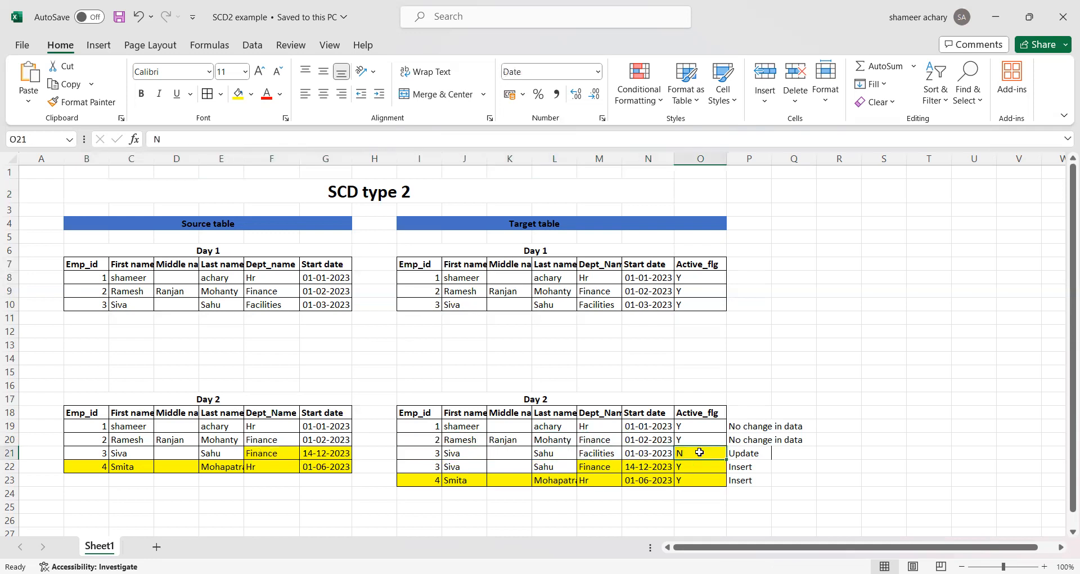
- Compare Day 2 source row 21 with target row 22 and check that target row's Active_flg
left_click(103, 453)
left_click_drag(103, 452, 337, 453)
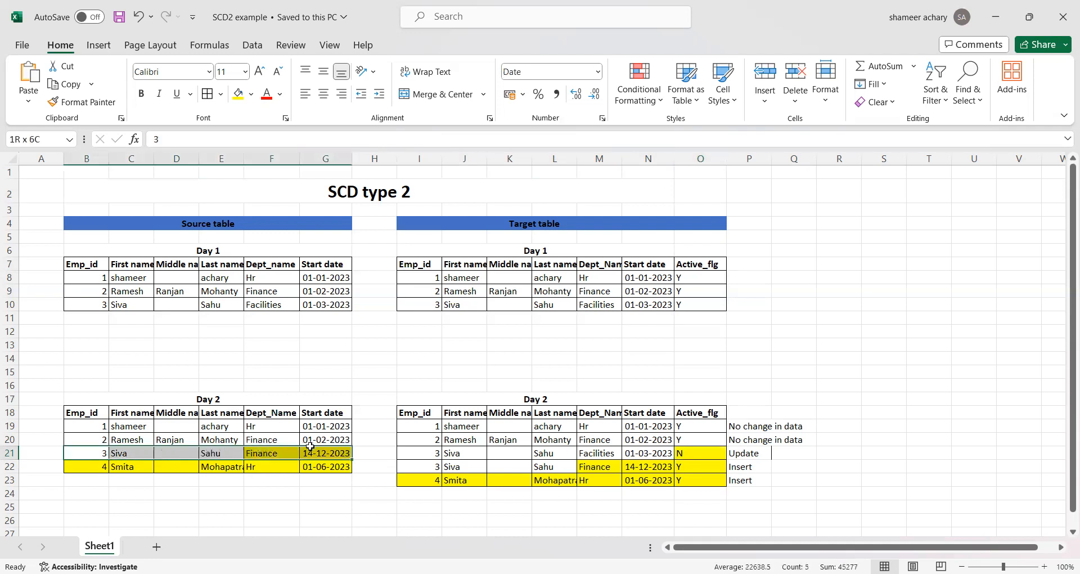
left_click_drag(419, 468, 672, 466)
left_click(694, 464)
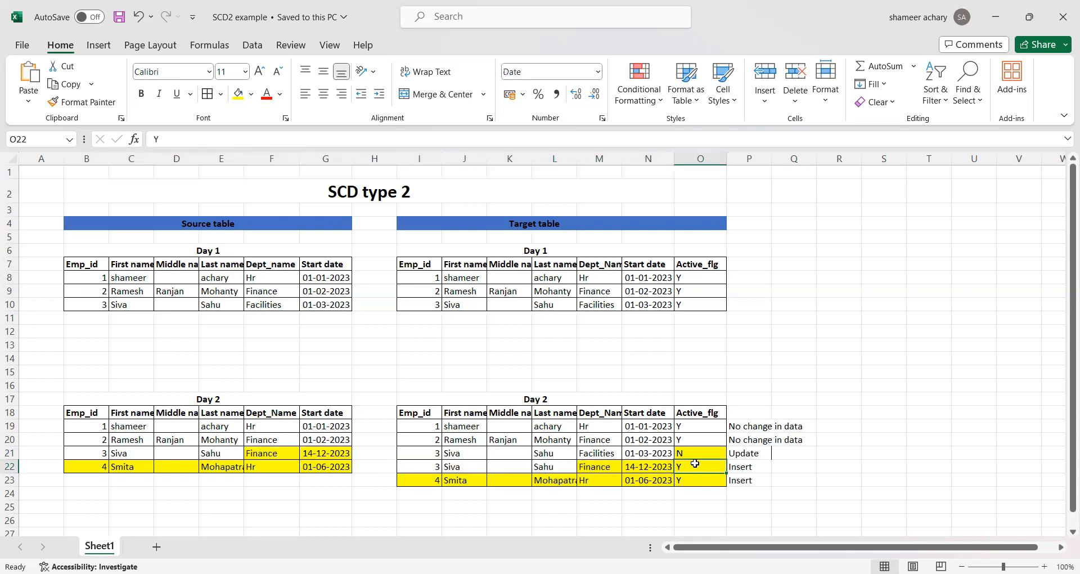
- Compare Day 2 source row 22 with target row 23, and review target rows 22 and 21
left_click_drag(87, 466, 327, 463)
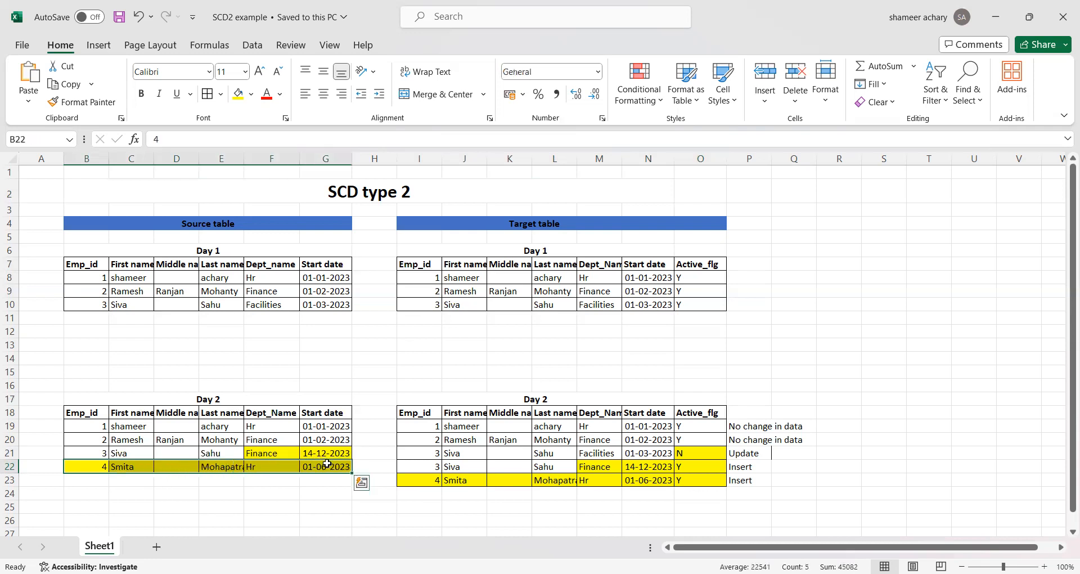
left_click_drag(433, 480, 693, 478)
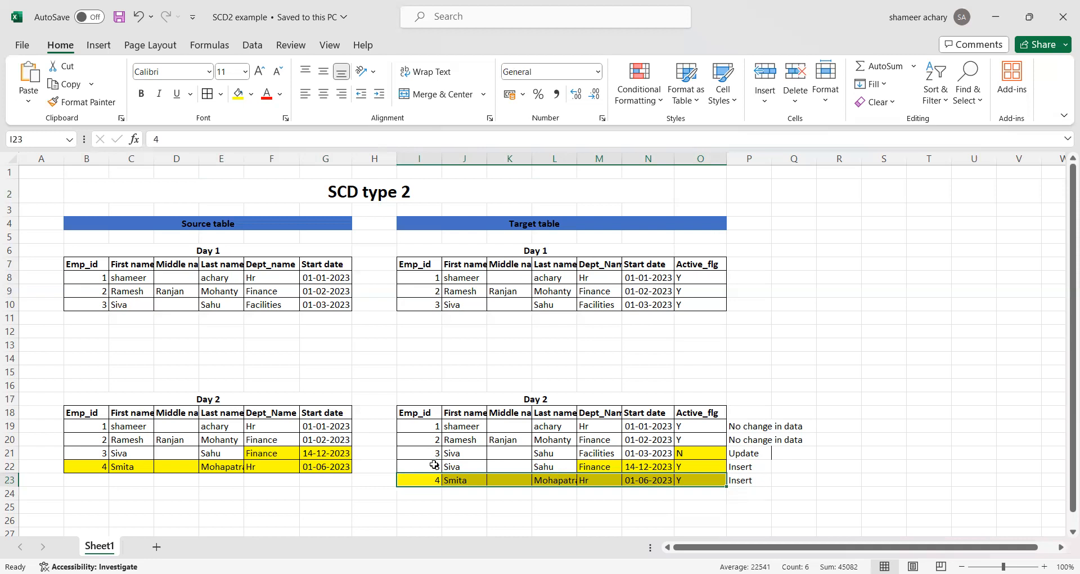
left_click_drag(428, 466, 696, 469)
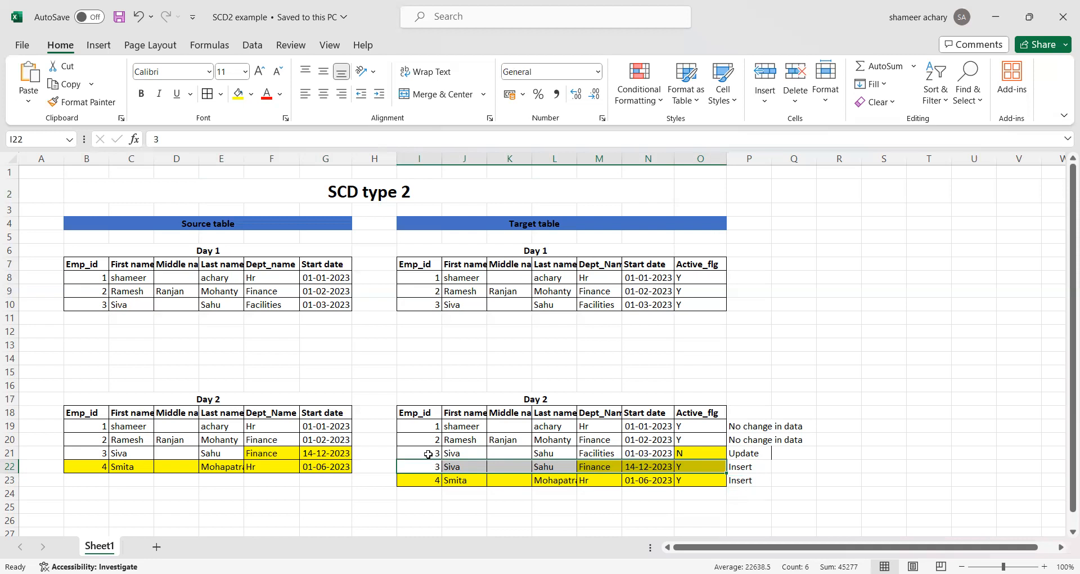
left_click_drag(425, 451, 699, 453)
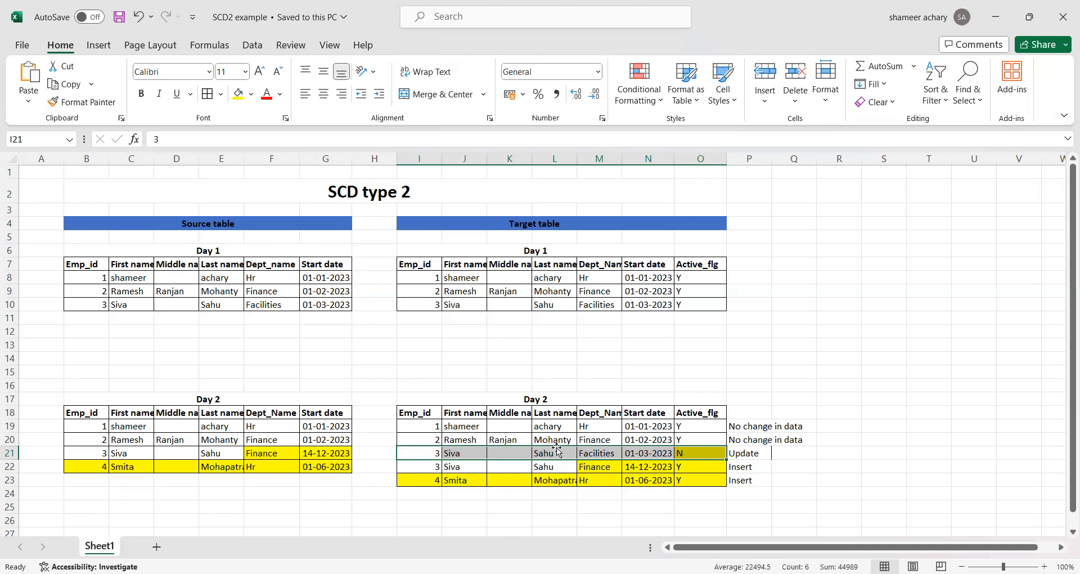
- Compare Day 2 target row 21, including its Active_flg and note, with the Day 1 target record in row 10
left_click(428, 453)
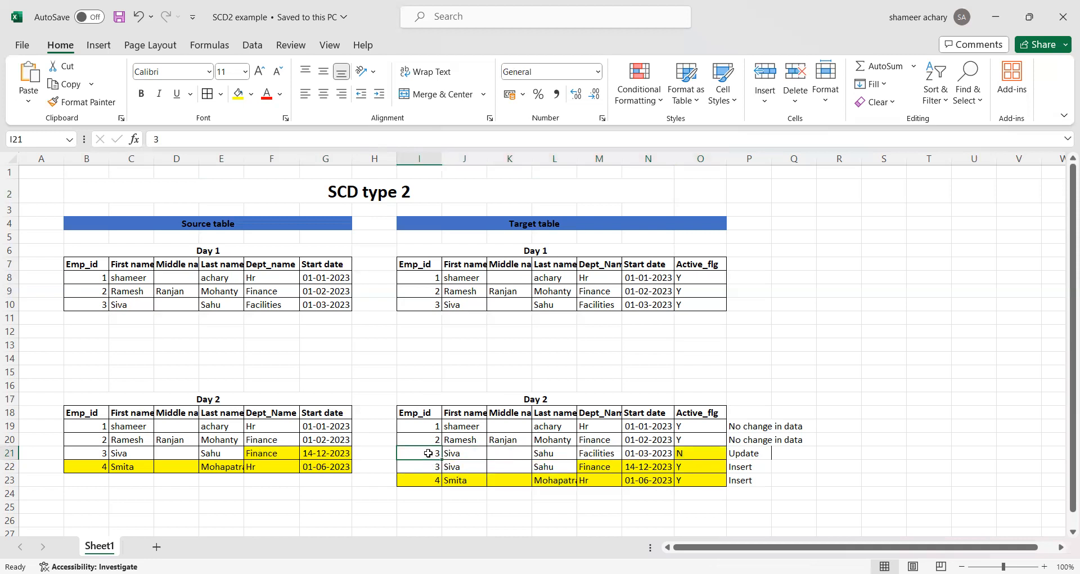
left_click_drag(426, 305, 616, 307)
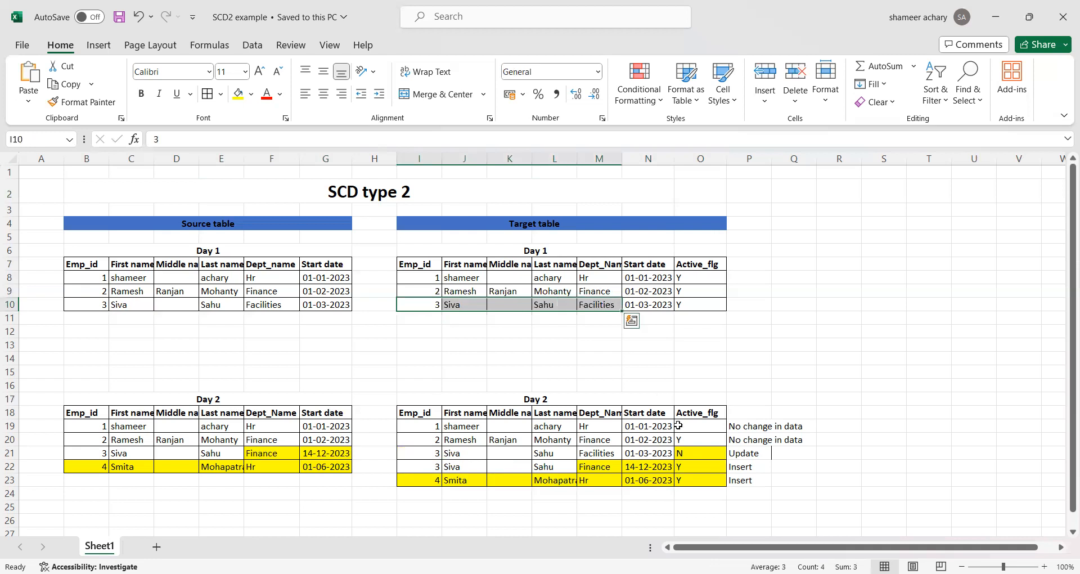
left_click(691, 453)
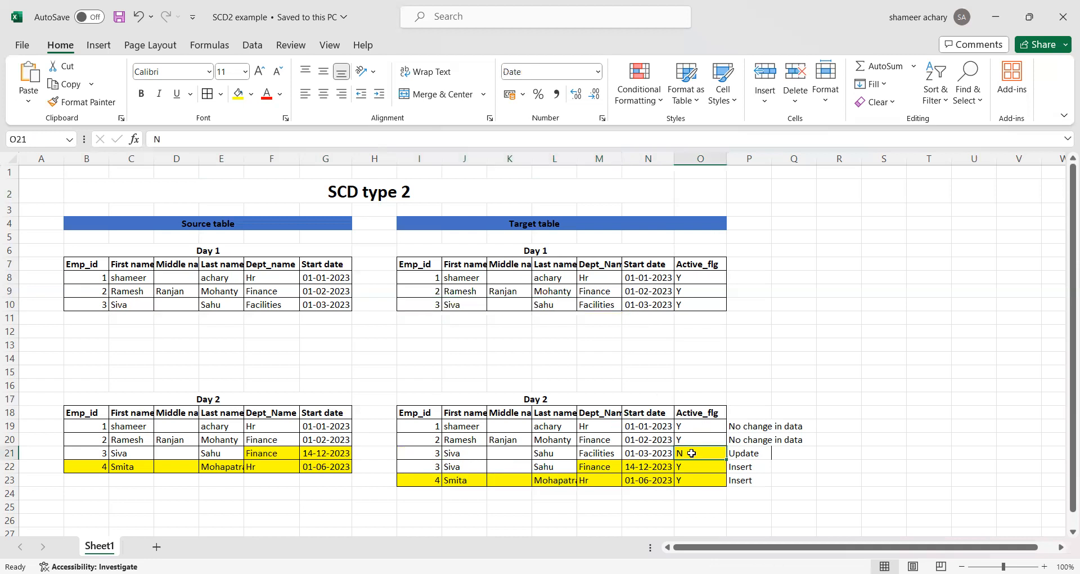
left_click_drag(691, 453, 436, 454)
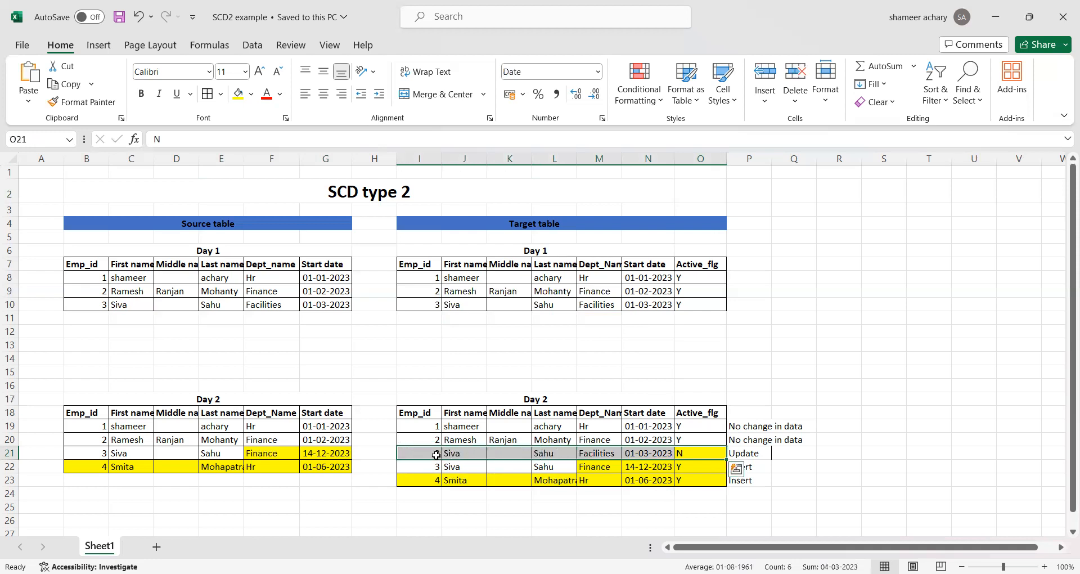
left_click(824, 483)
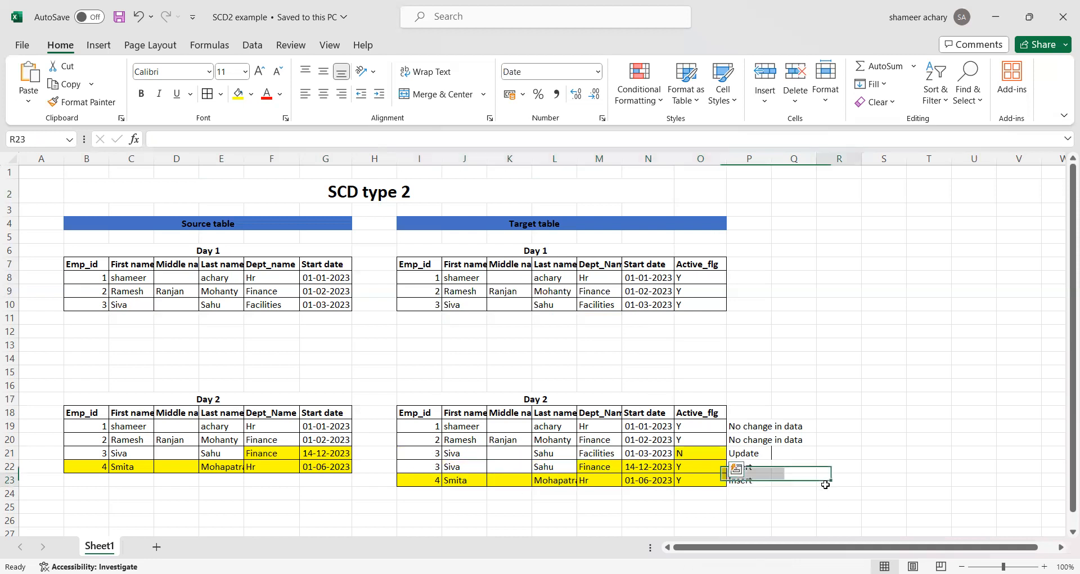
scroll(247, 453, "right", 5)
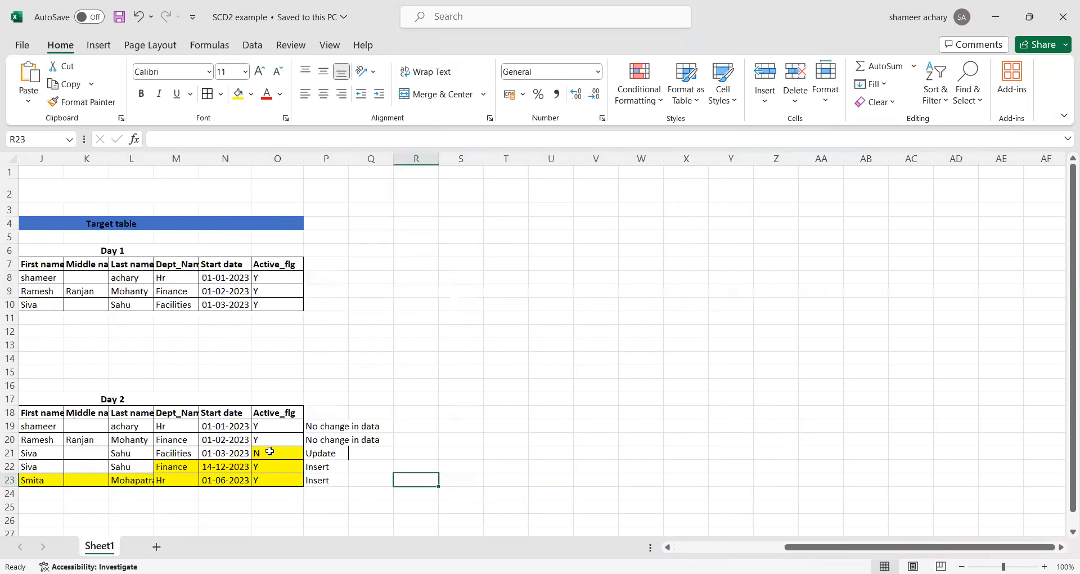
scroll(664, 553, "left", 5)
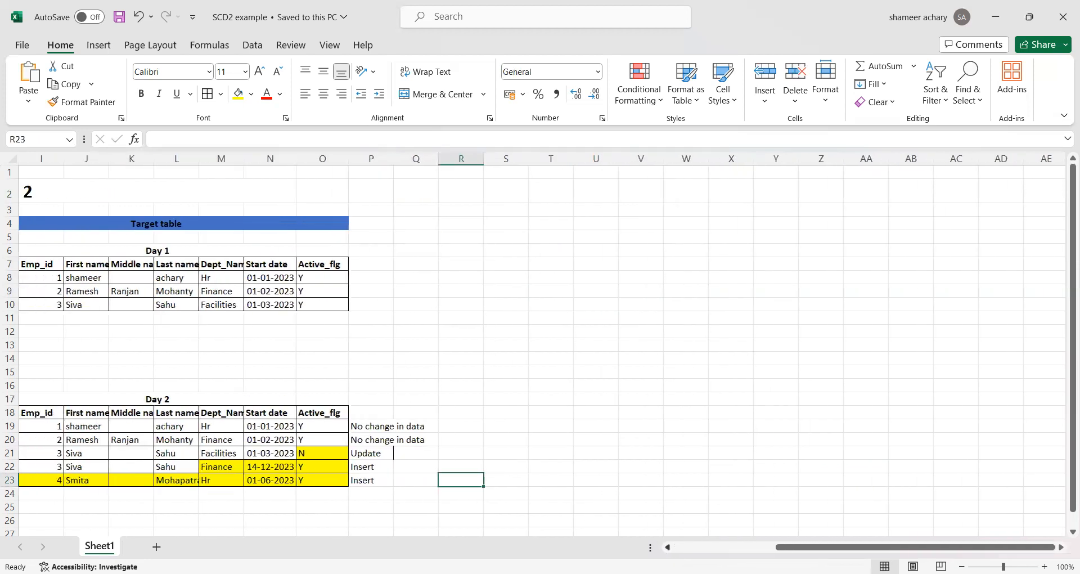
- Compare Day 2 source rows 21 and 22 with target rows 22 and 23
left_click(91, 450)
left_click_drag(431, 469, 689, 464)
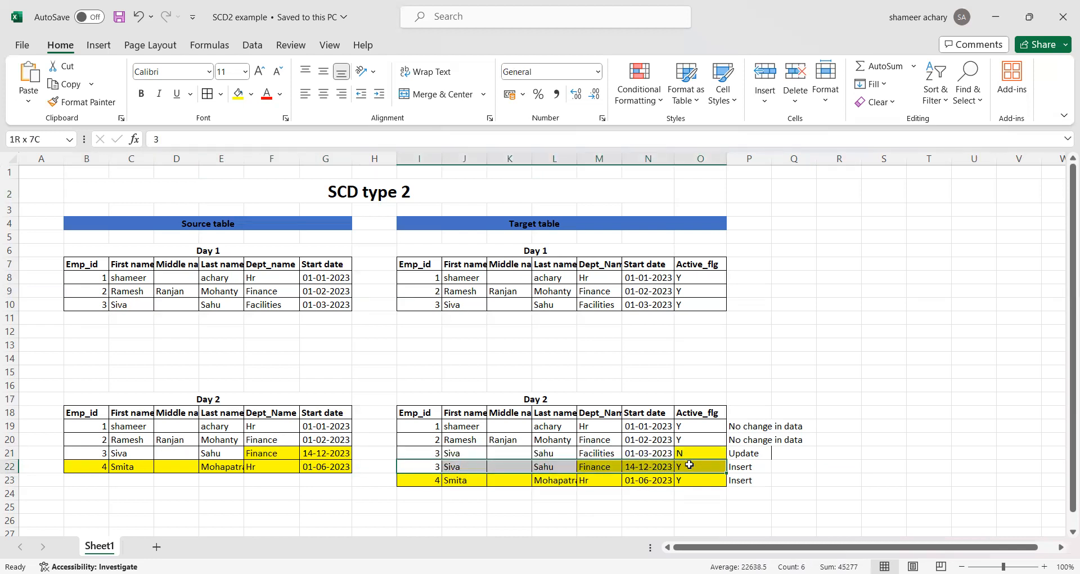
left_click(94, 466)
left_click_drag(94, 467, 326, 465)
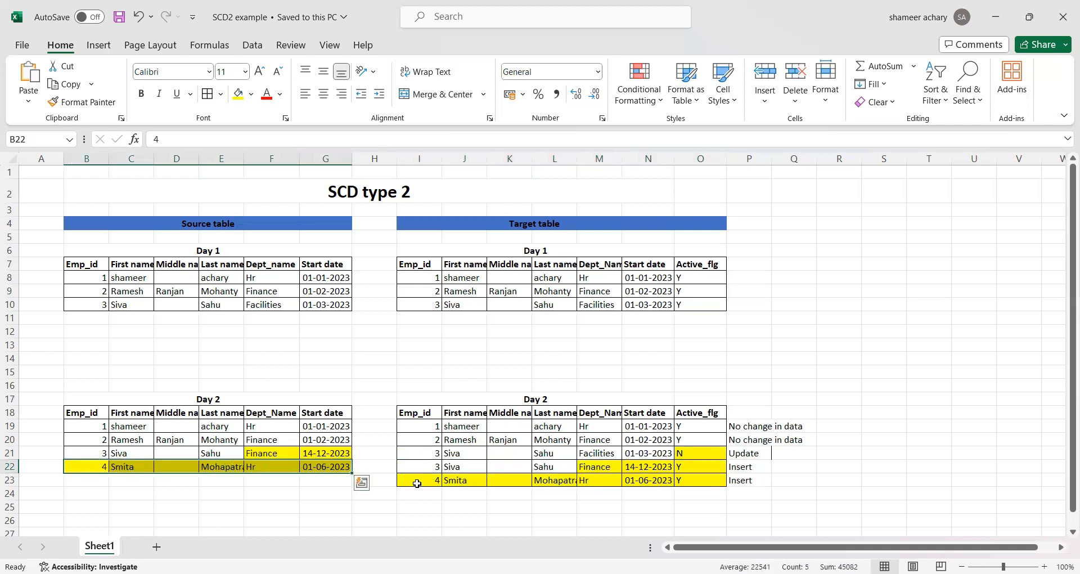
left_click_drag(417, 484, 697, 482)
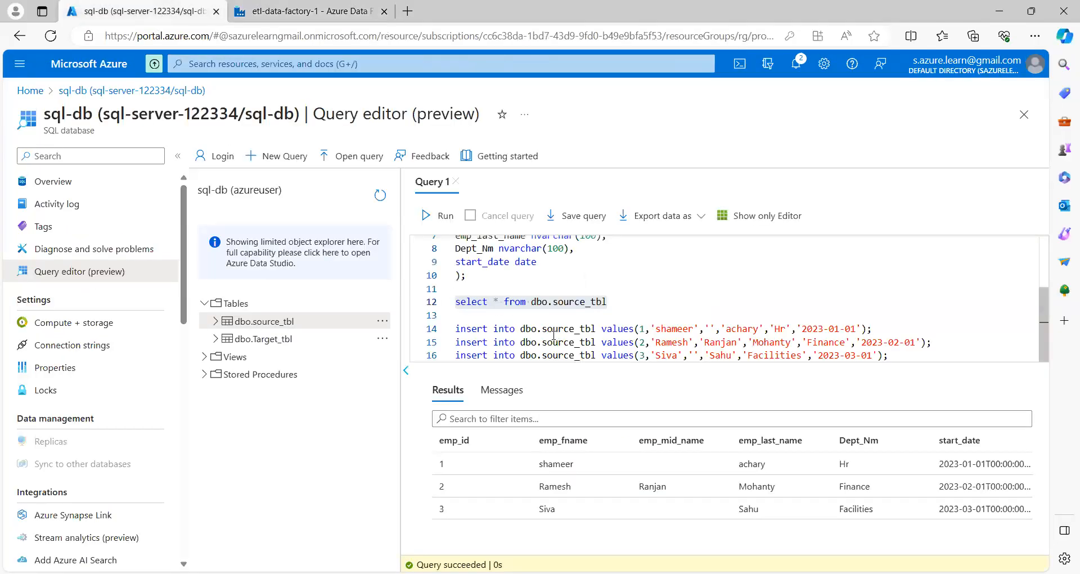
- In the Azure portal query editor, review the columns defined in the create statement for dbo.source_tbl
scroll(553, 335, "up", 3)
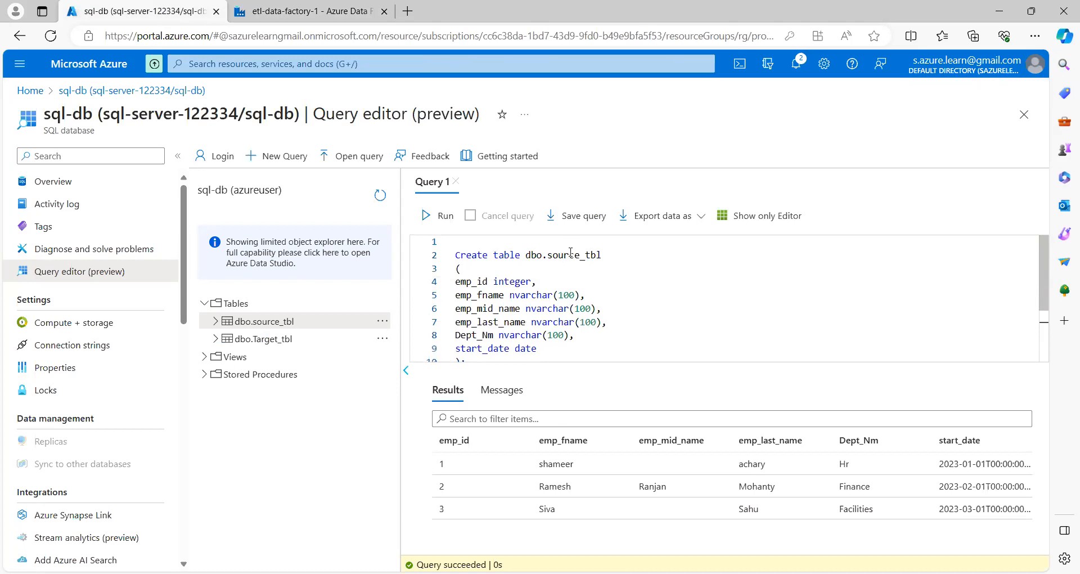
double_click(554, 256)
double_click(470, 281)
double_click(478, 295)
left_click(476, 310)
left_click(475, 321)
left_click(475, 336)
- Run only the select query on dbo.source_tbl
scroll(482, 348, "down", 3)
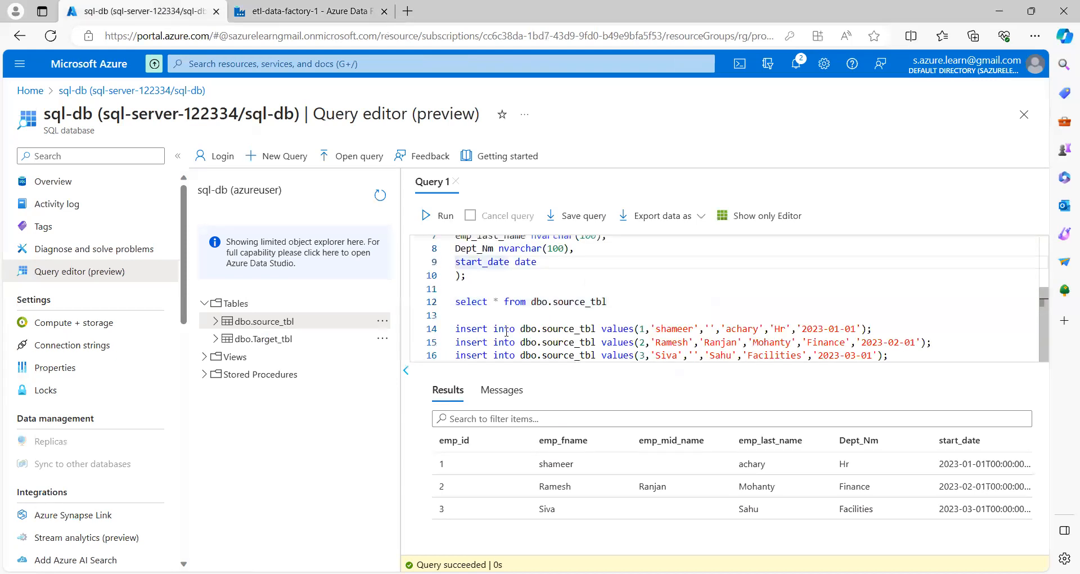
left_click_drag(606, 302, 452, 304)
left_click(442, 216)
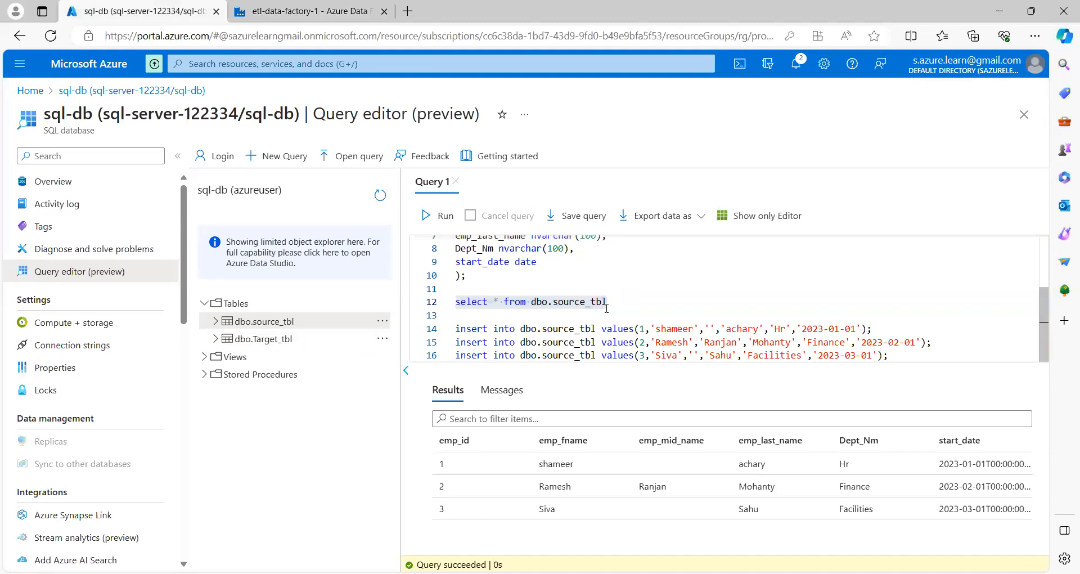
- Add a copy of the dbo.source_tbl select query two lines below the last insert statement
left_click_drag(608, 302, 409, 304)
key("ctrl+c")
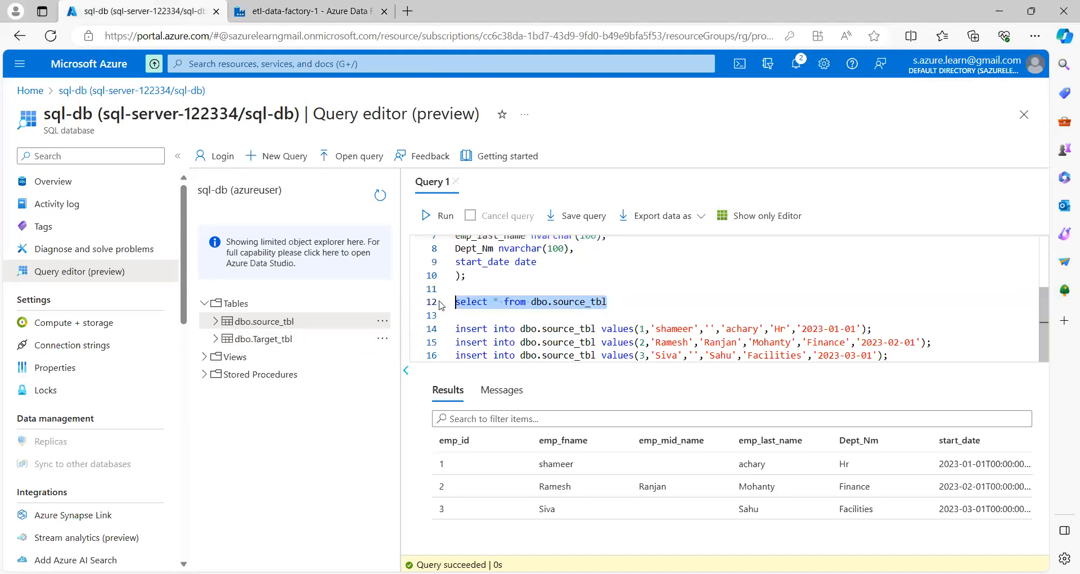
left_click(904, 355)
key("Return")
key("Return")
key("ctrl+v")
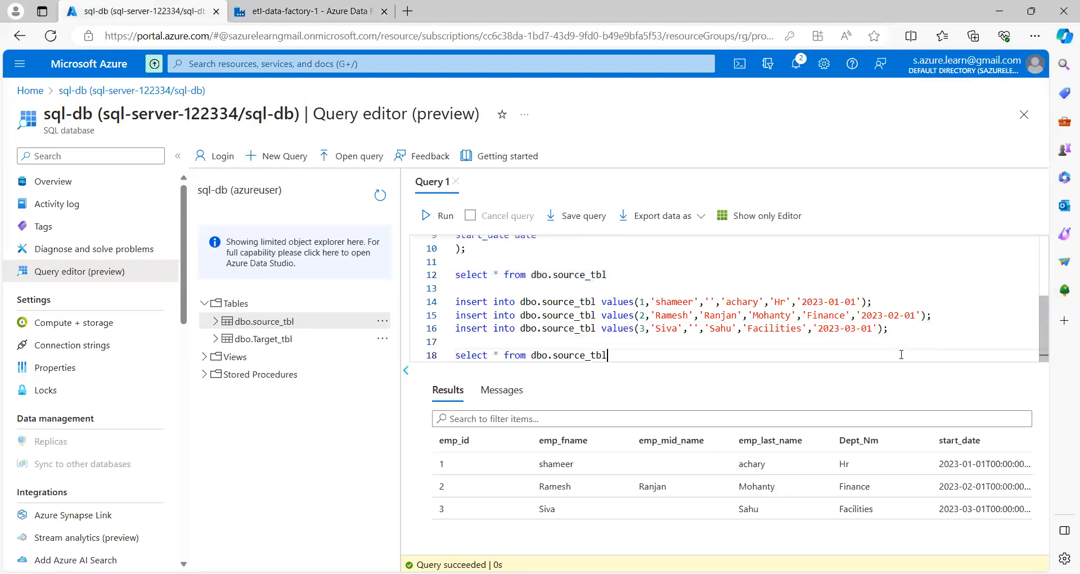
- Change the table name in the copied select query to dbo.Target_tbl
left_click(586, 354)
key("BackSpace")
key("BackSpace")
key("BackSpace")
key("BackSpace")
key("BackSpace")
key("BackSpace")
type("Target")
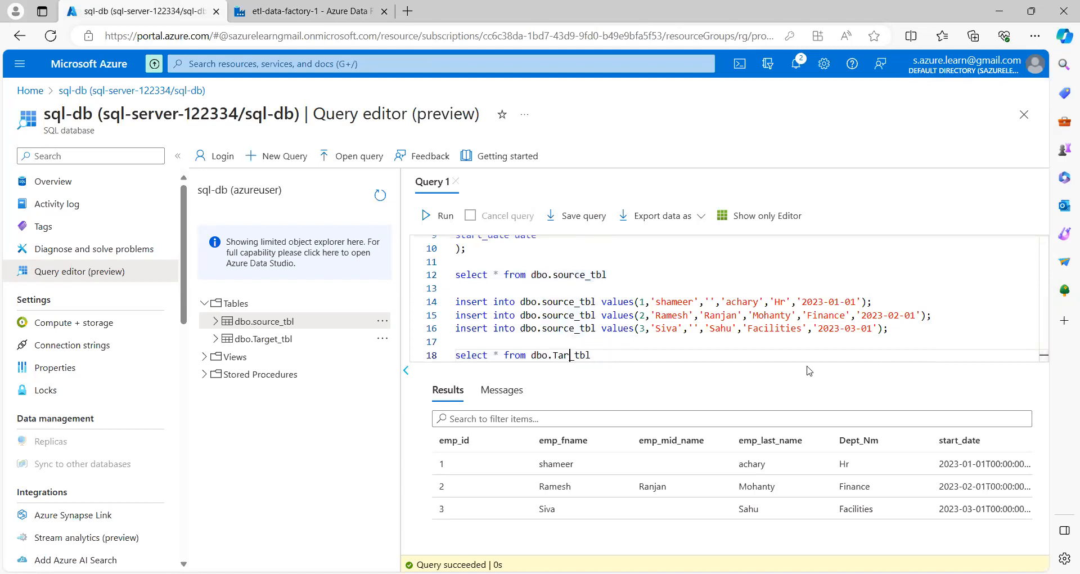
- Run only the dbo.Target_tbl select query and list that table's columns in the object explorer
left_click_drag(607, 355, 437, 361)
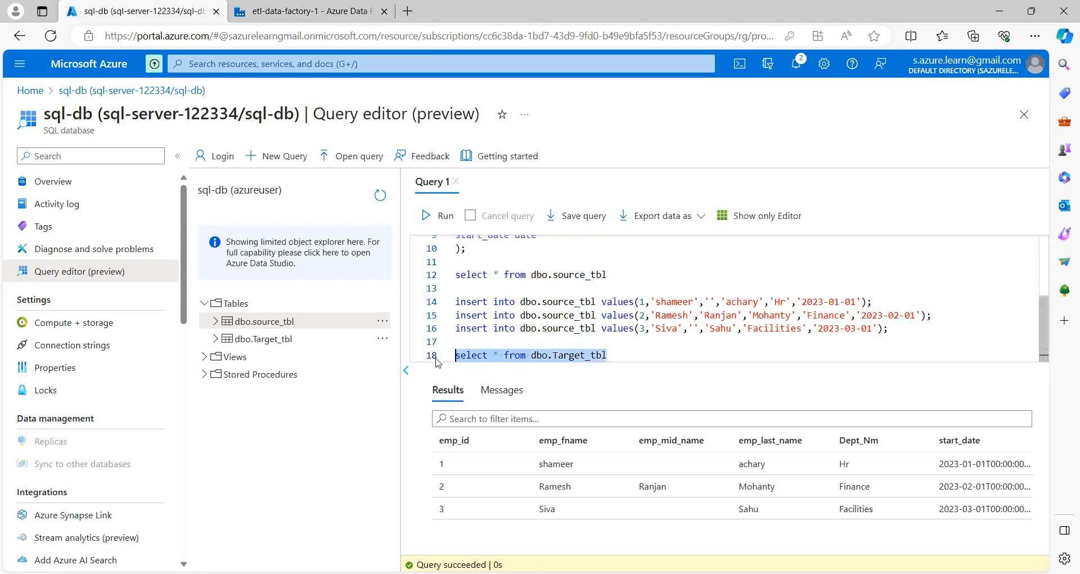
left_click(431, 220)
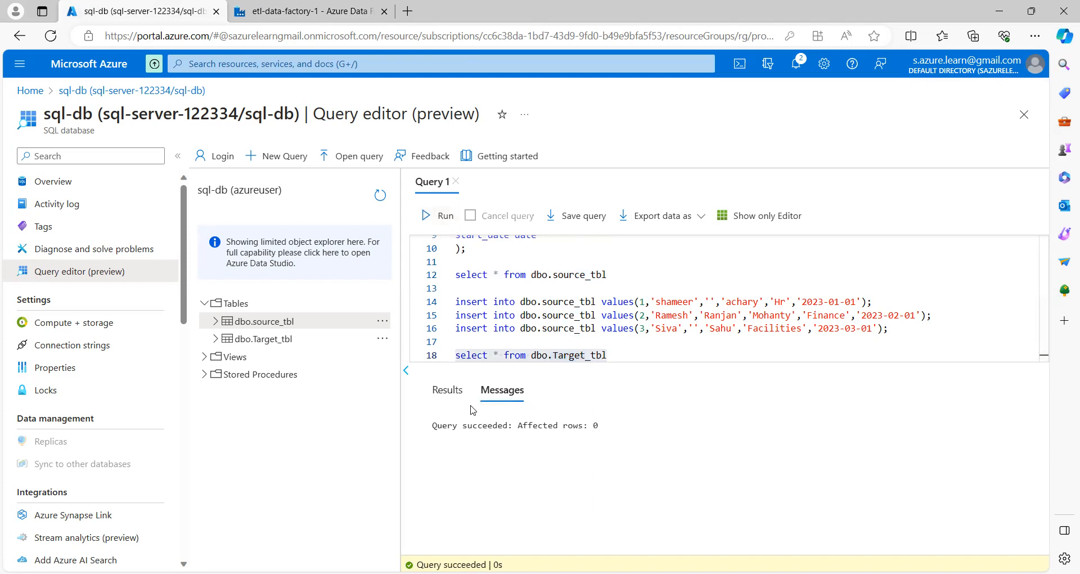
left_click(215, 339)
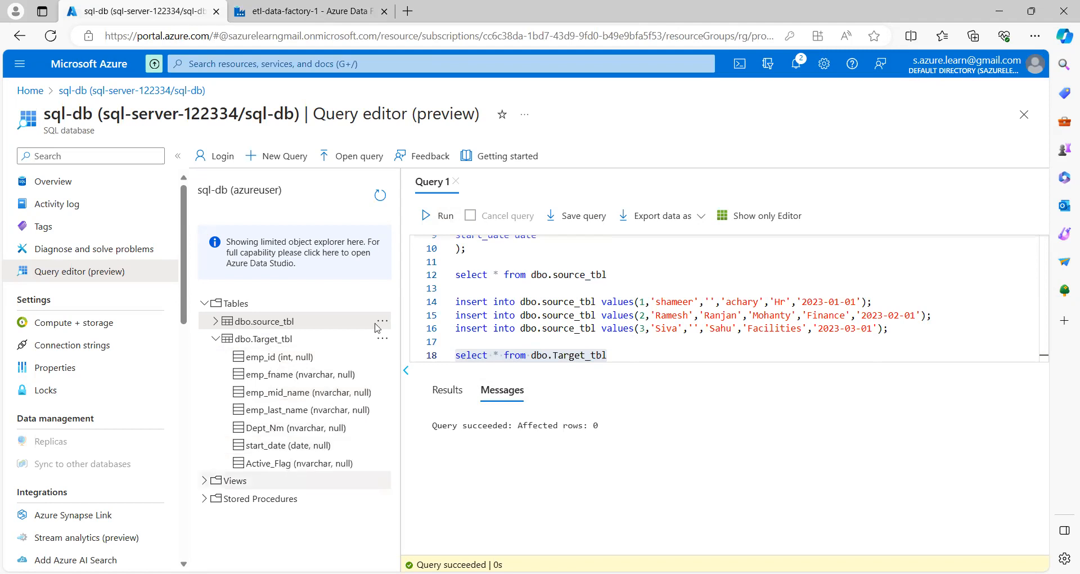
- Switch to Azure Data Factory and inspect the linked services and the source and target datasets' connections
left_click(322, 16)
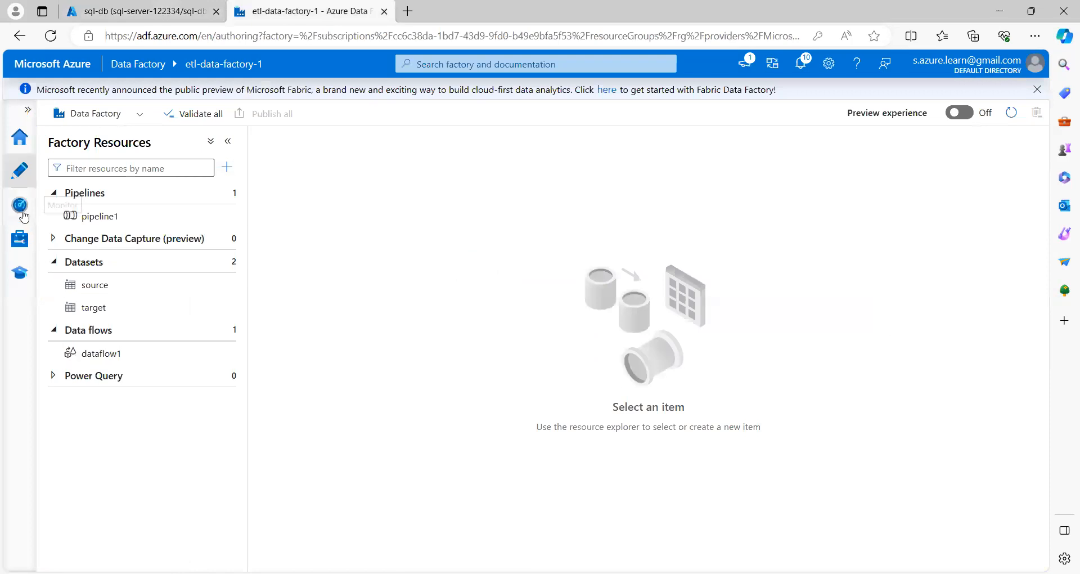
left_click(19, 241)
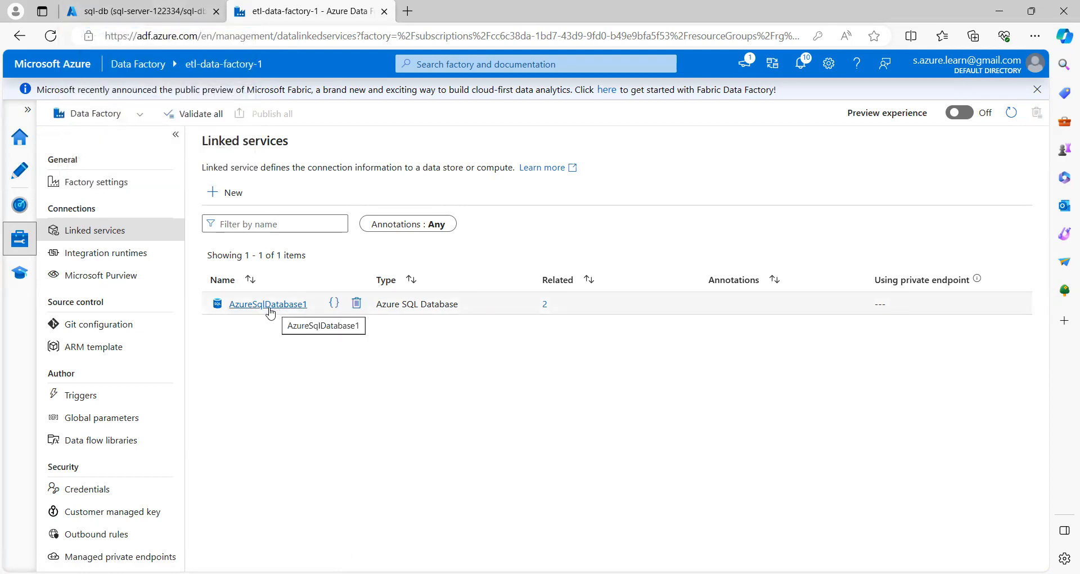
left_click(21, 175)
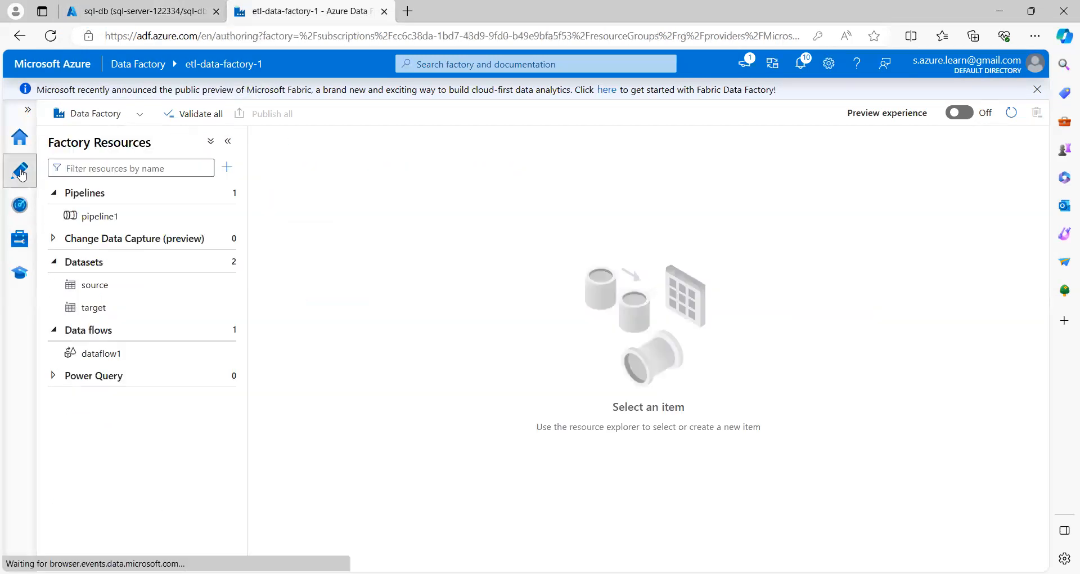
left_click(121, 290)
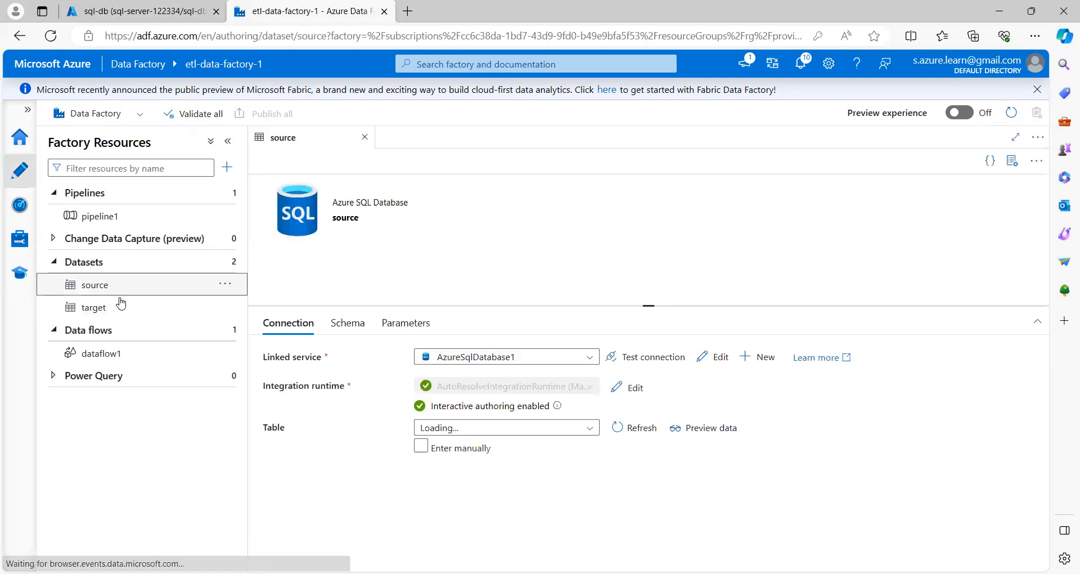
left_click(115, 318)
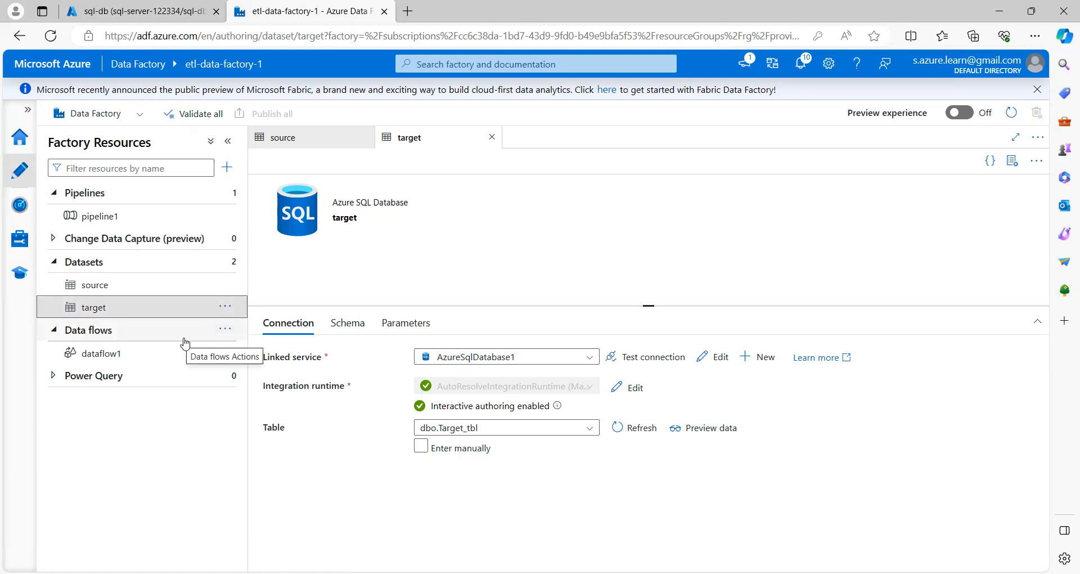
- Create a new data flow named scd2 and close its properties
left_click(225, 332)
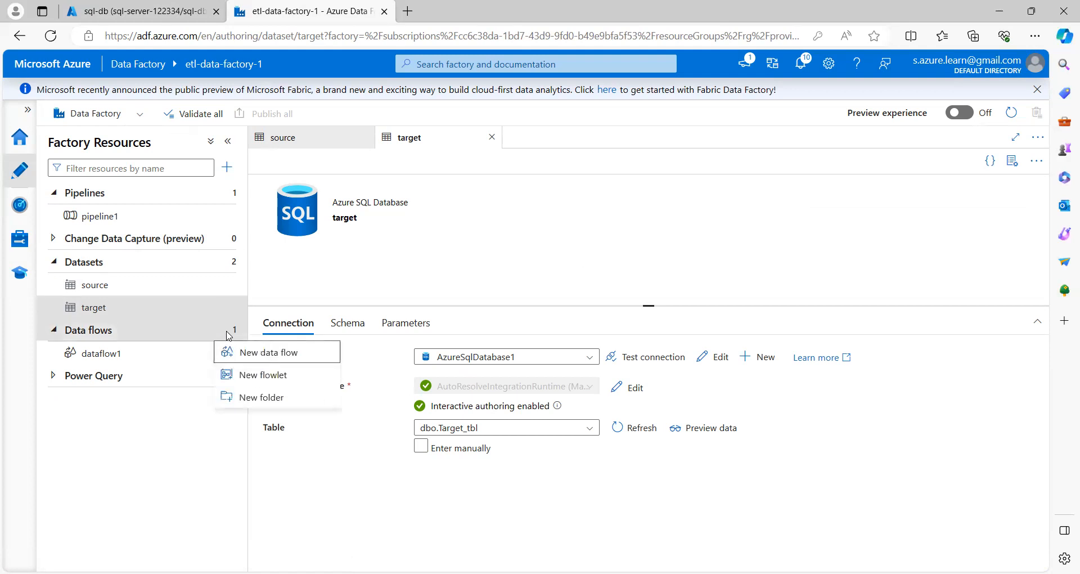
left_click(279, 354)
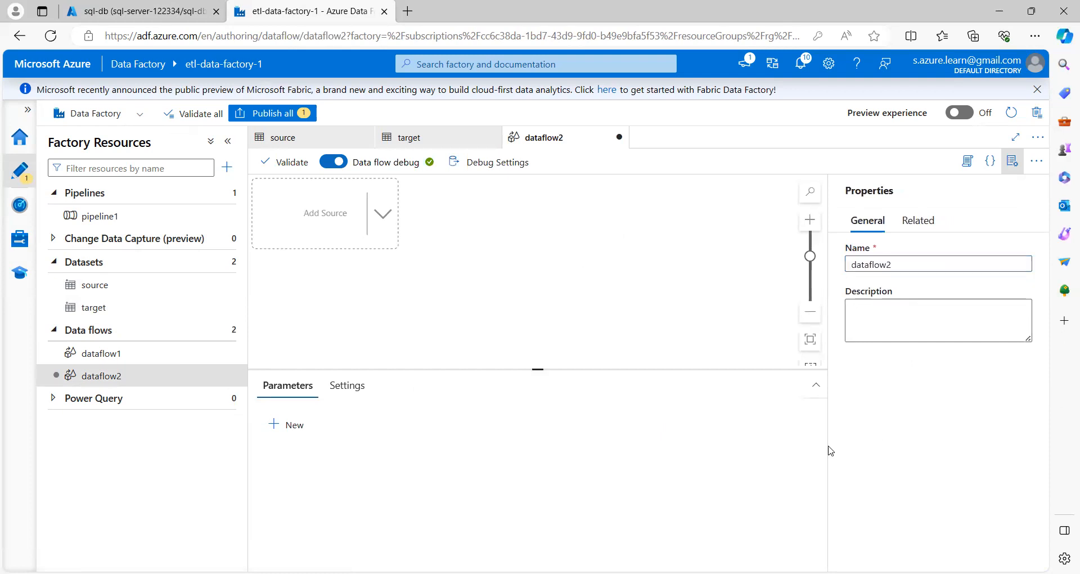
left_click(917, 269)
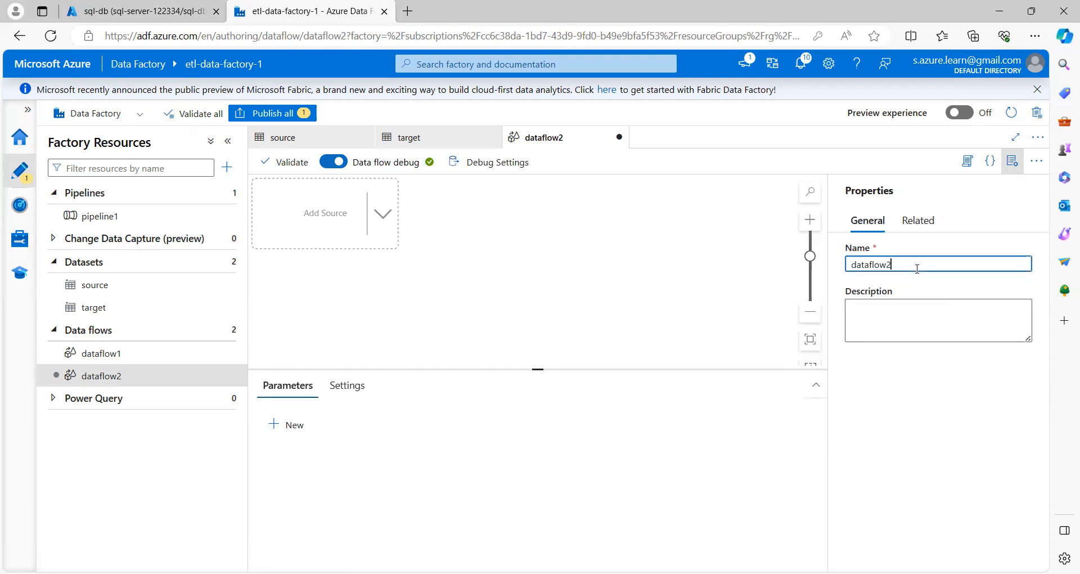
left_click_drag(904, 269, 813, 262)
type("scd2")
left_click(662, 249)
left_click(1012, 160)
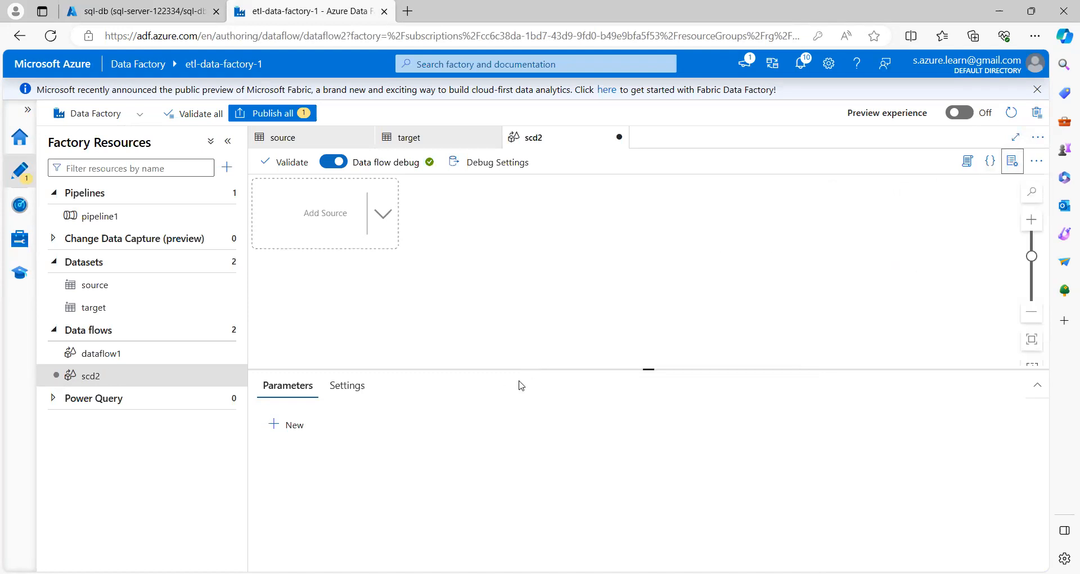
- Add a source to the data flow with output stream name source, using the source dataset
left_click(336, 224)
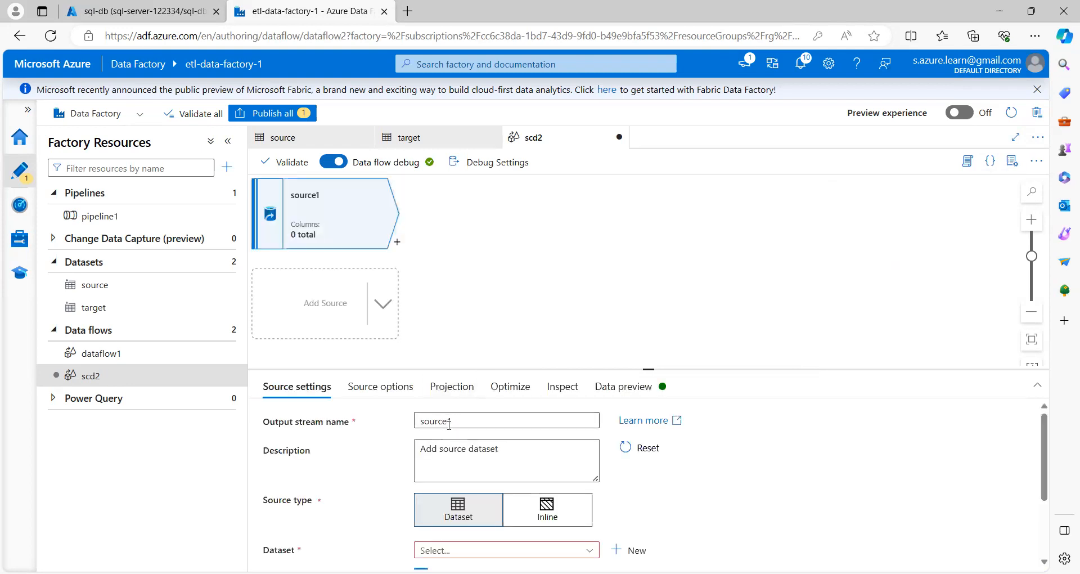
left_click(460, 420)
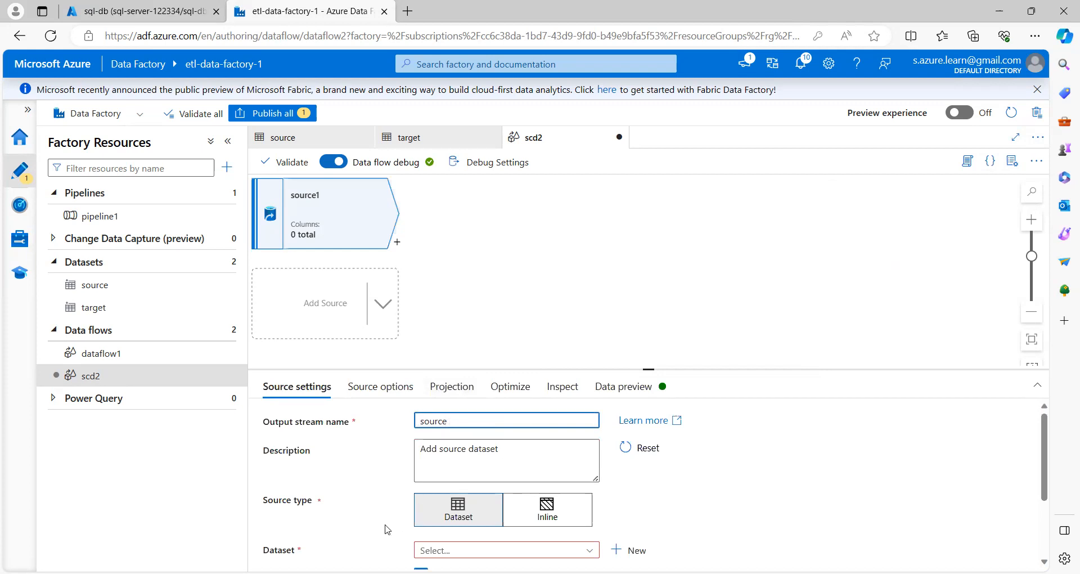
left_click(501, 550)
left_click(450, 514)
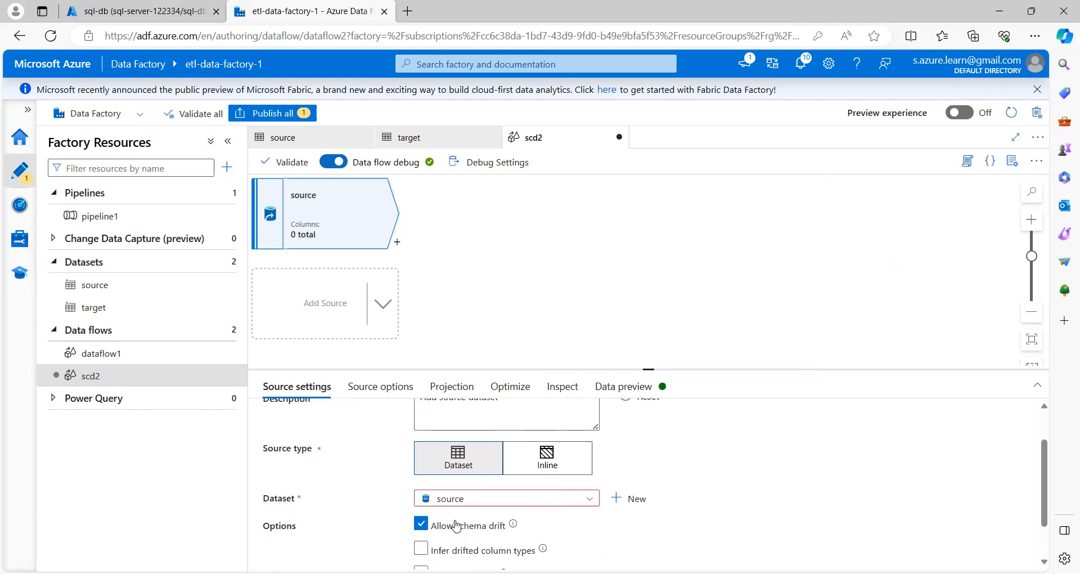
- Check the source's input options and refresh its data preview
left_click(371, 390)
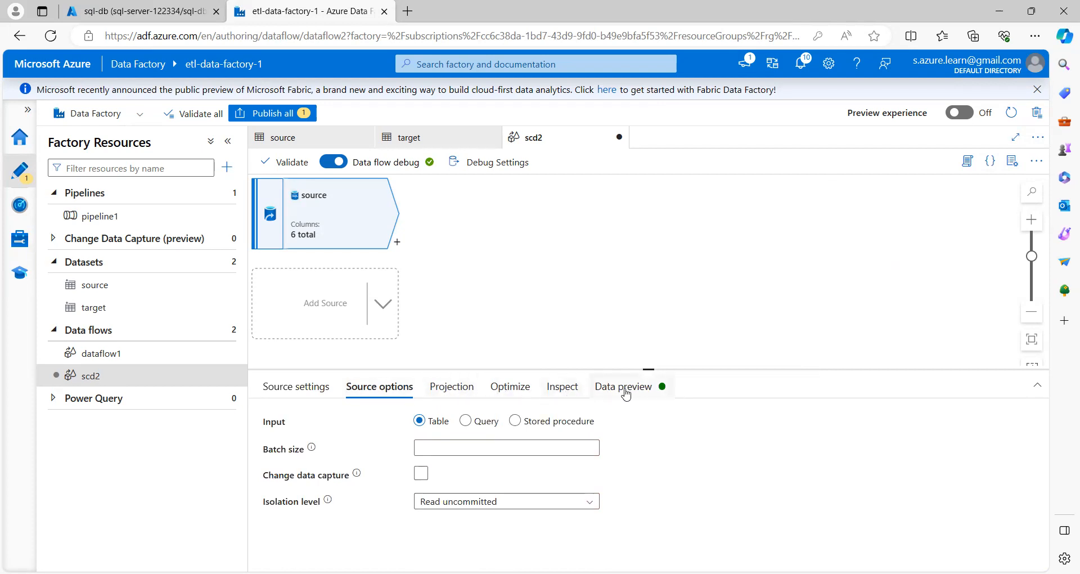
left_click(608, 395)
left_click(289, 442)
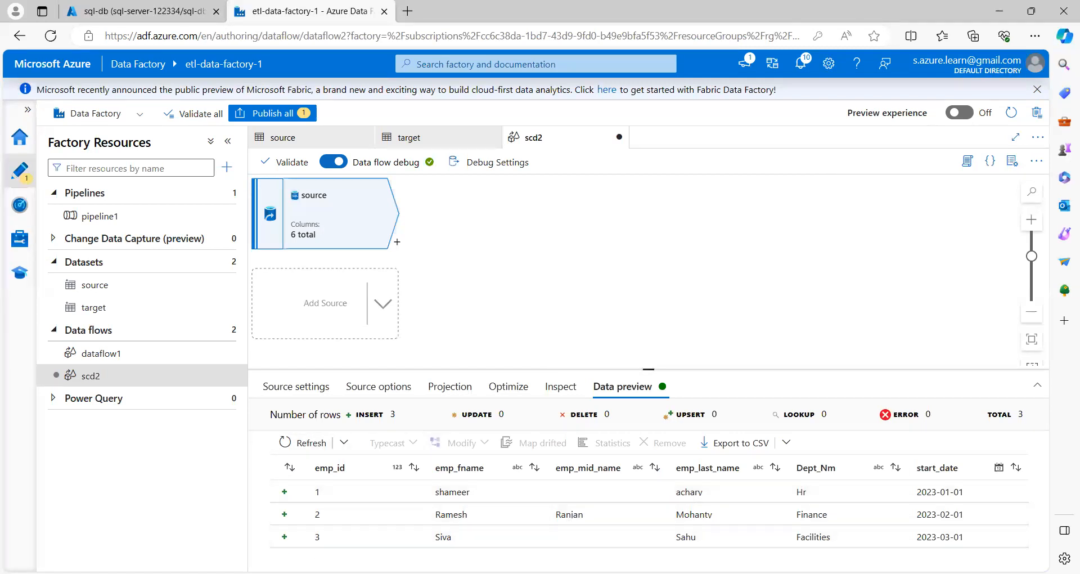
- Switch back to the SCD2 example spreadsheet in Excel and review the target table's Day 1 records
key("alt+Tab")
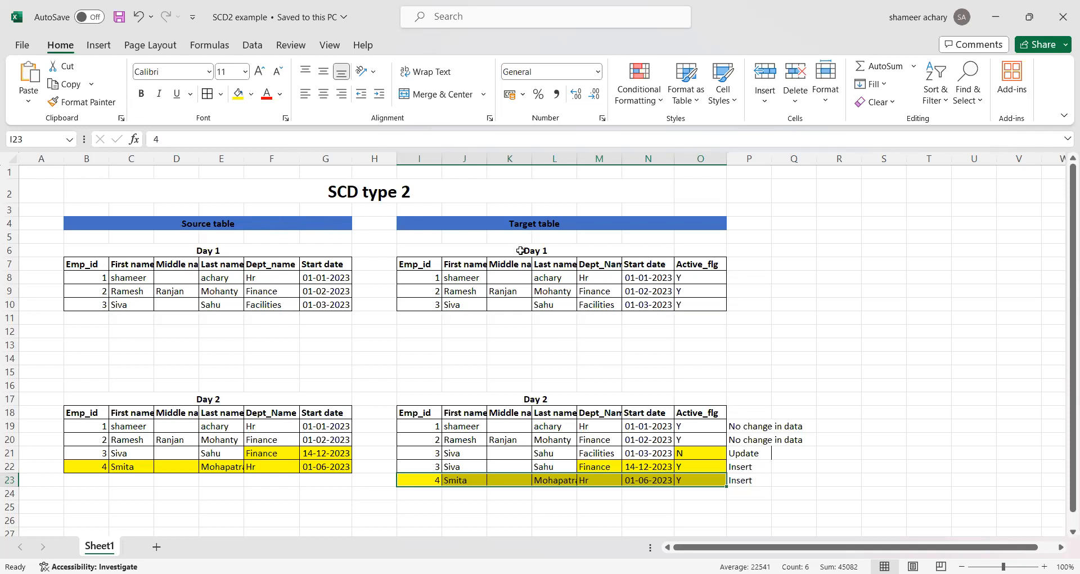
left_click_drag(545, 225, 553, 299)
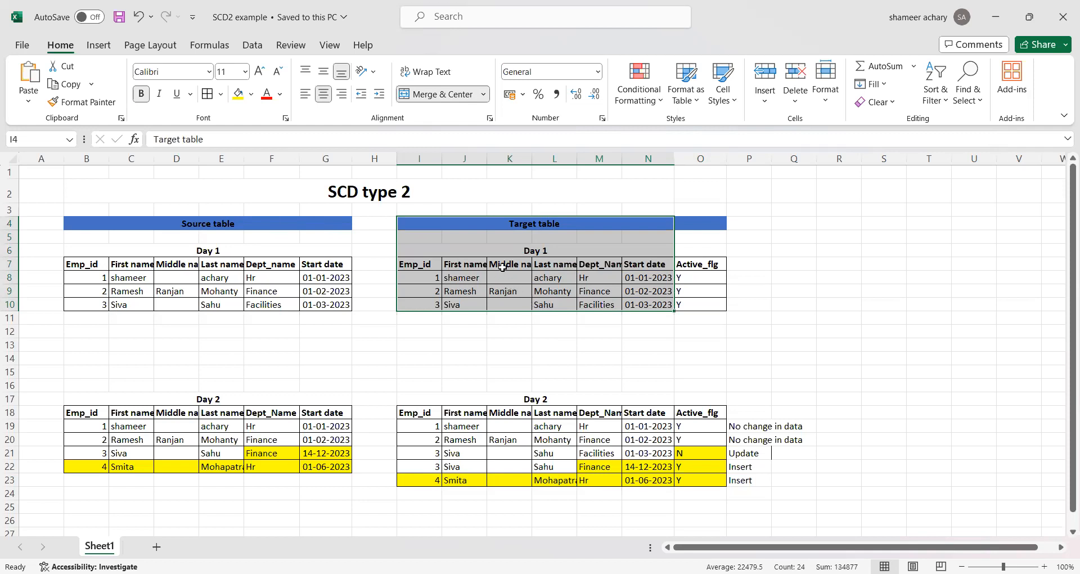
- Switch back to Azure Data Factory and add a second source with output stream name TargetRef, using the target dataset
left_click(527, 222)
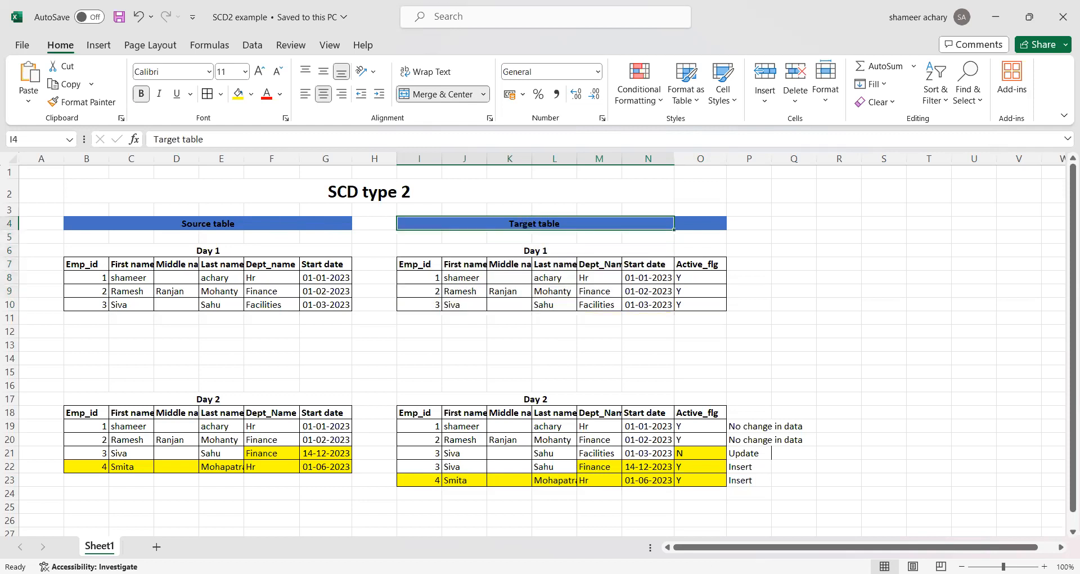
key("alt+Tab")
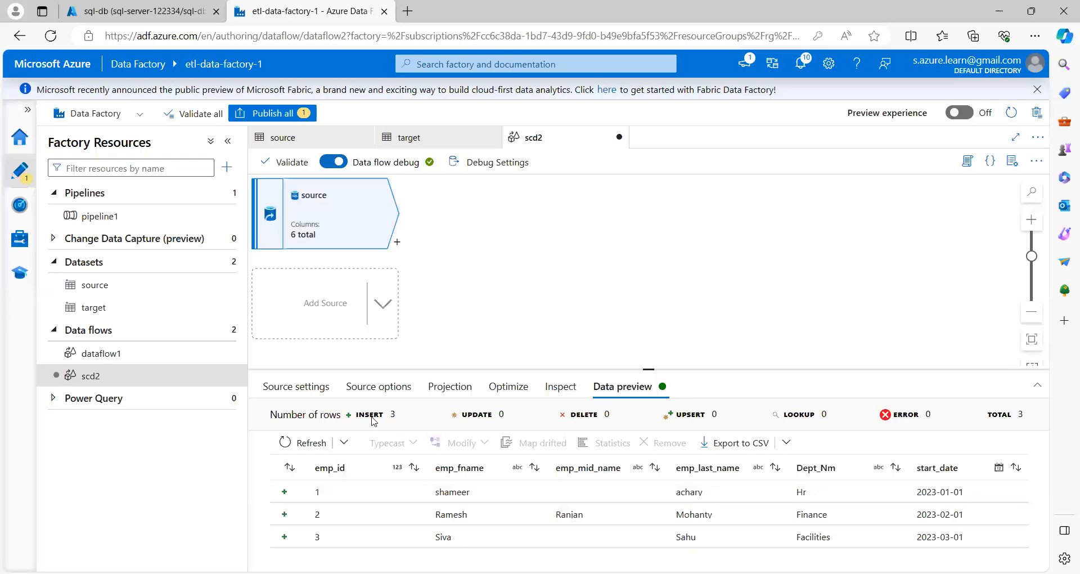
left_click(333, 321)
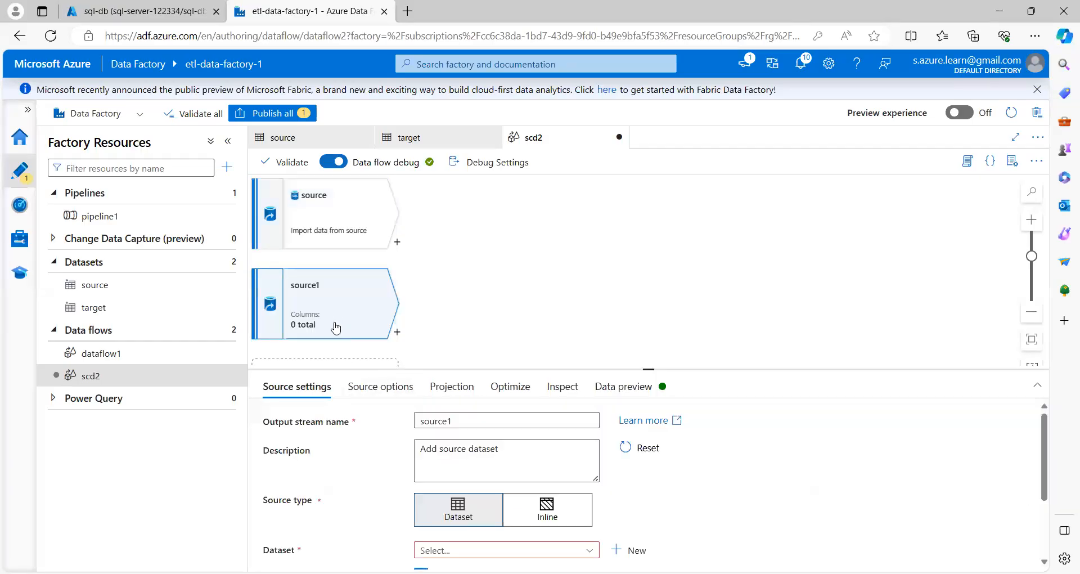
left_click_drag(452, 420, 323, 421)
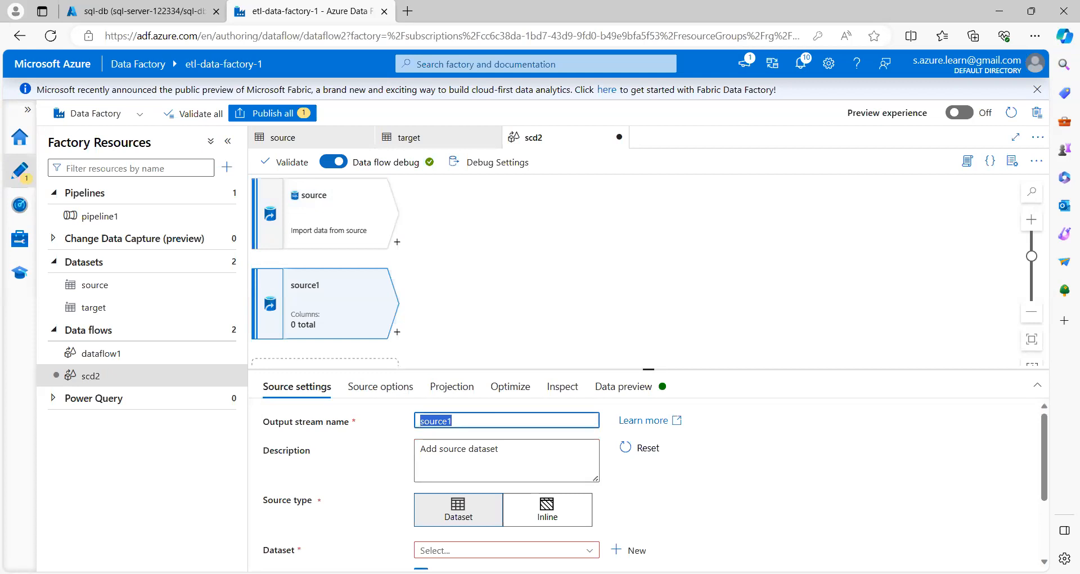
type("TargetRef")
left_click(590, 553)
left_click(450, 513)
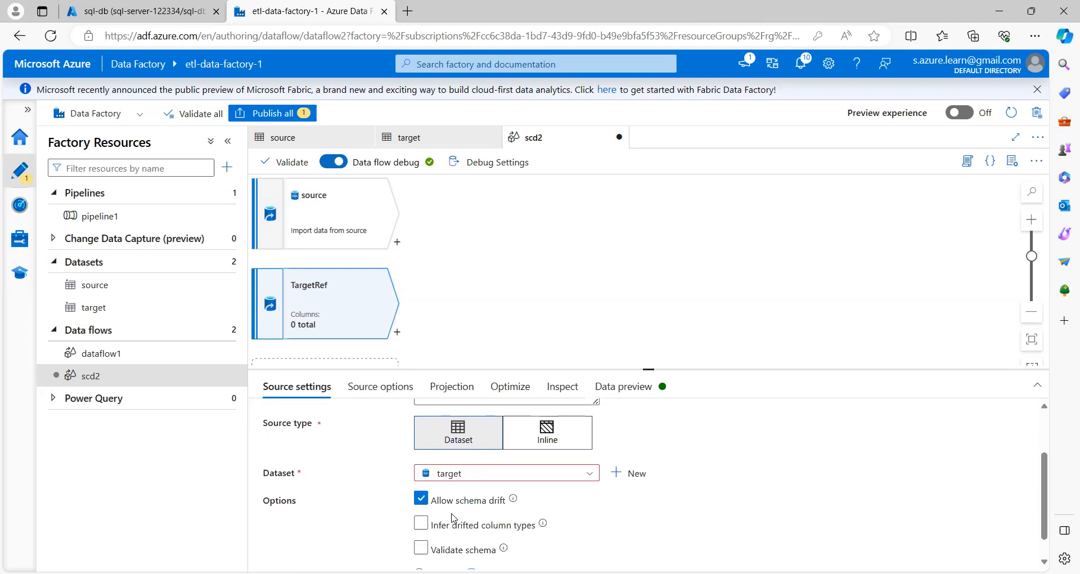
- Check the TargetRef source's input options and refresh its data preview
left_click(383, 389)
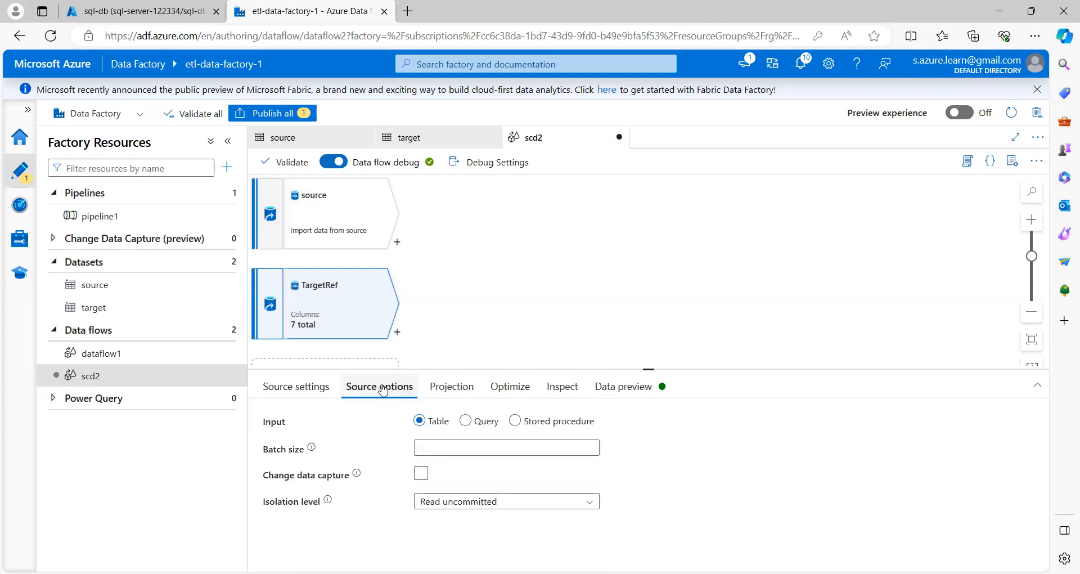
left_click(626, 388)
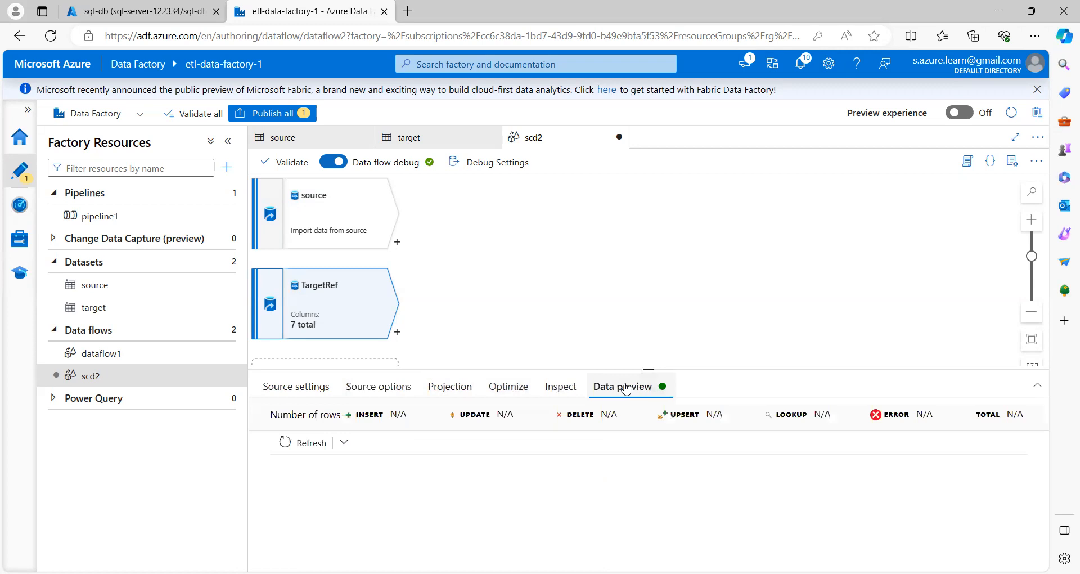
left_click(303, 442)
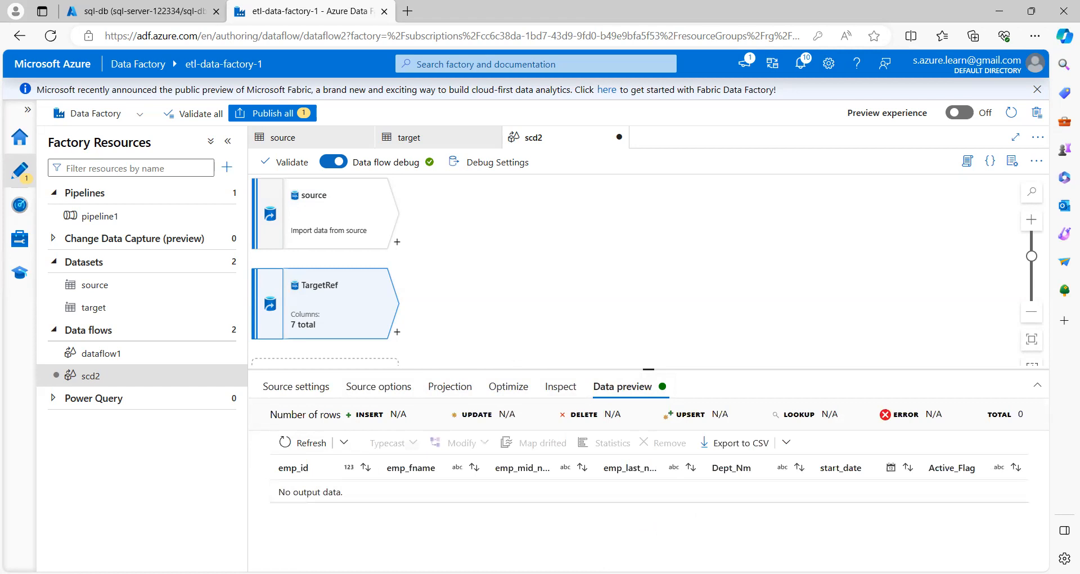
- Switch to the SCD2 example spreadsheet in Excel and compare the Day 1 columns of the source and target tables
key("alt+Tab")
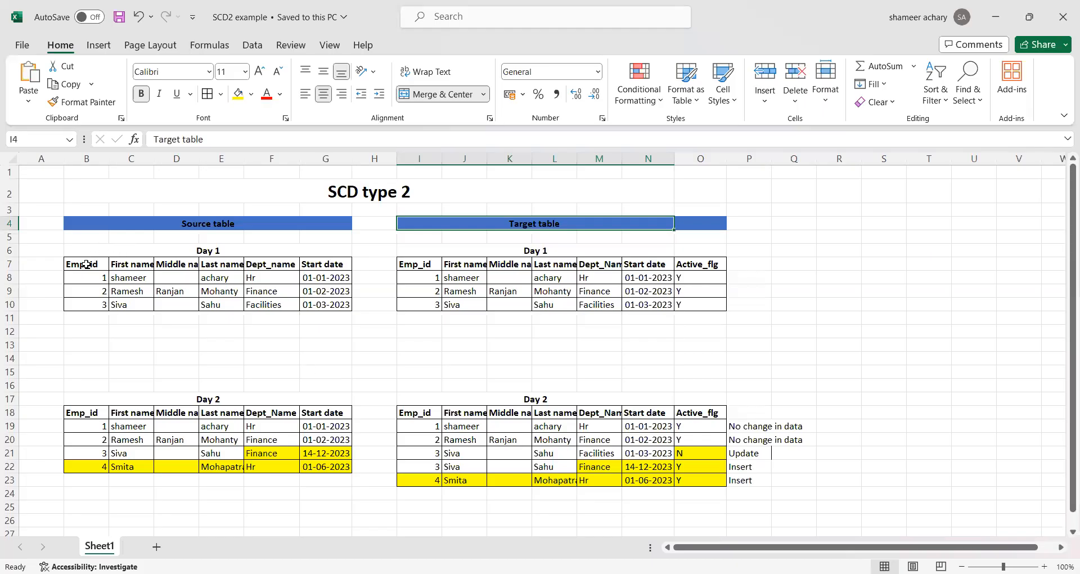
left_click_drag(85, 265, 81, 304)
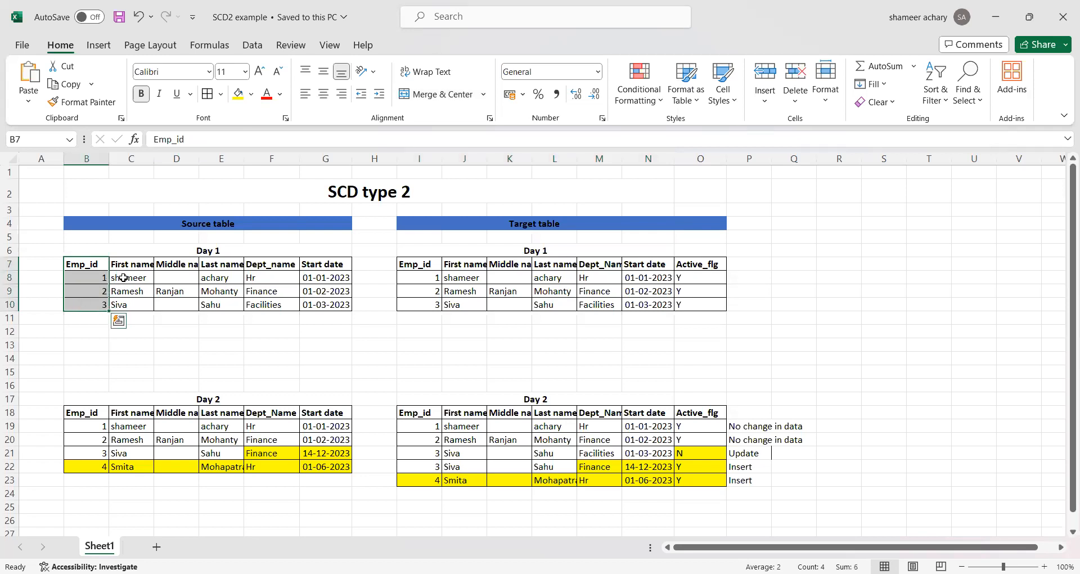
left_click_drag(124, 278, 325, 279)
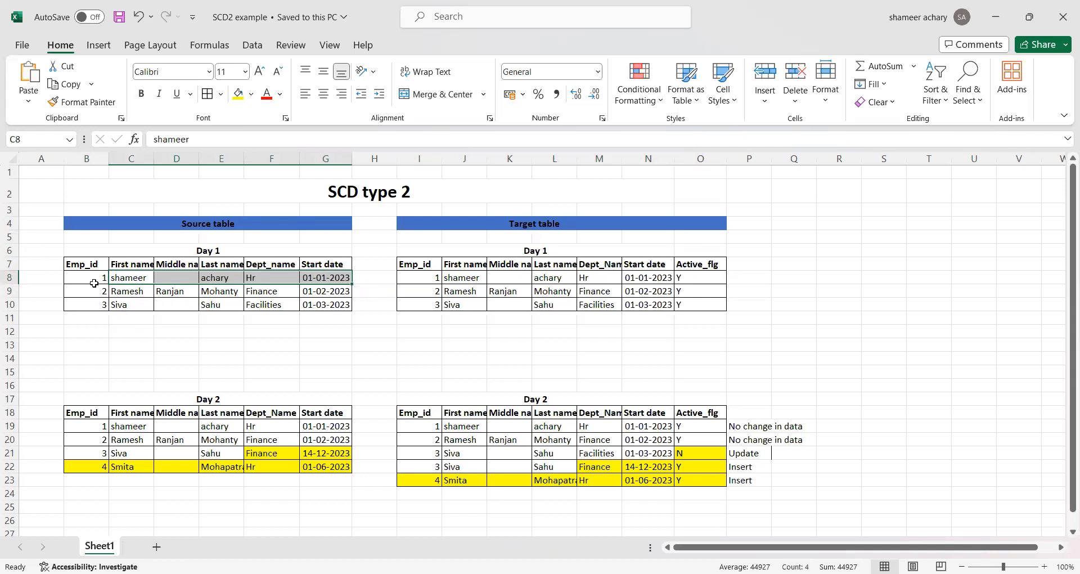
left_click(78, 265)
left_click(418, 267)
left_click(134, 267)
left_click(450, 263)
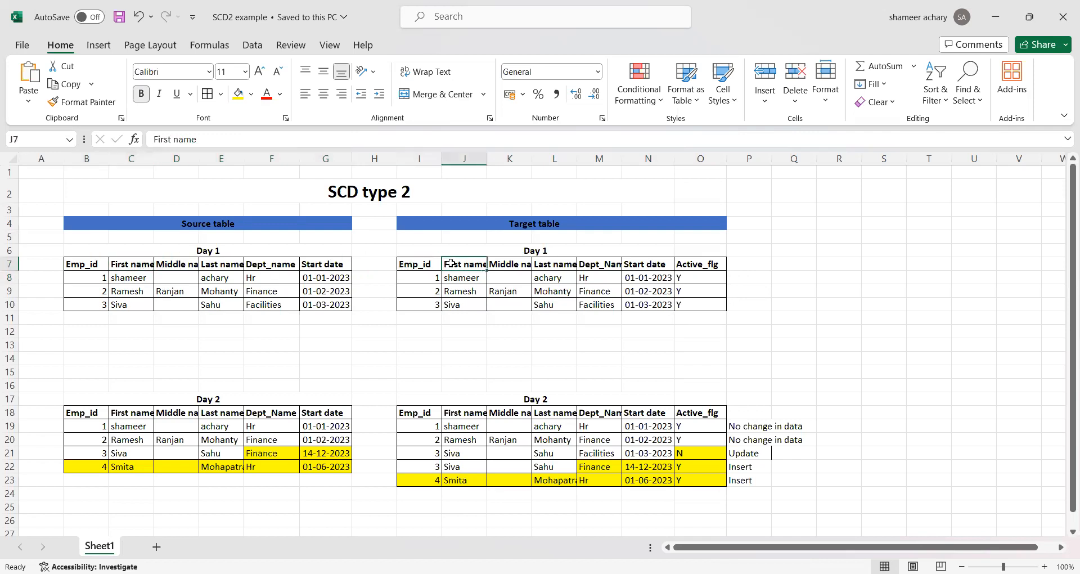
left_click(179, 263)
left_click(509, 263)
left_click(233, 263)
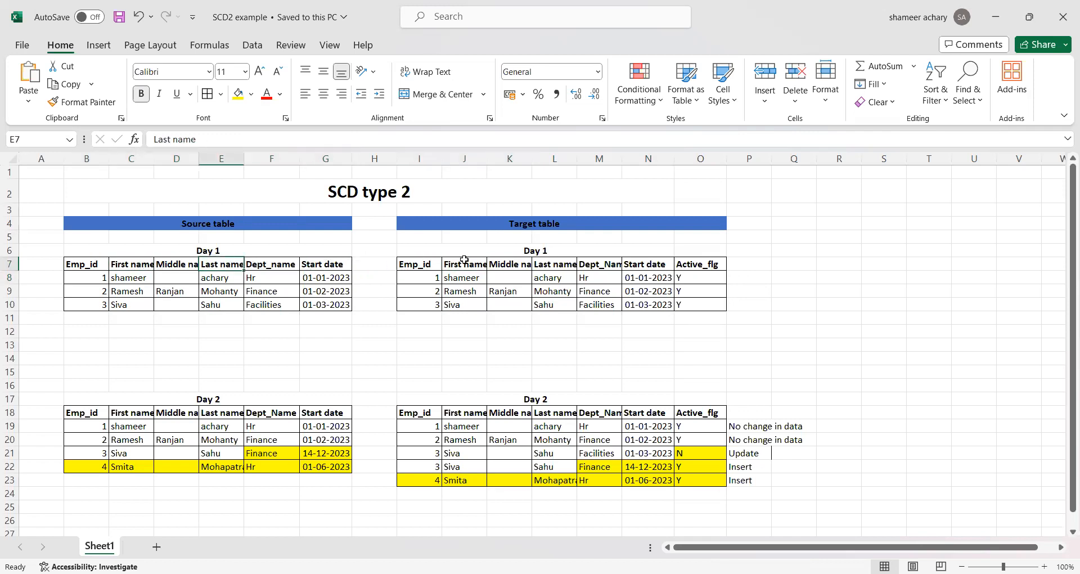
left_click(641, 265)
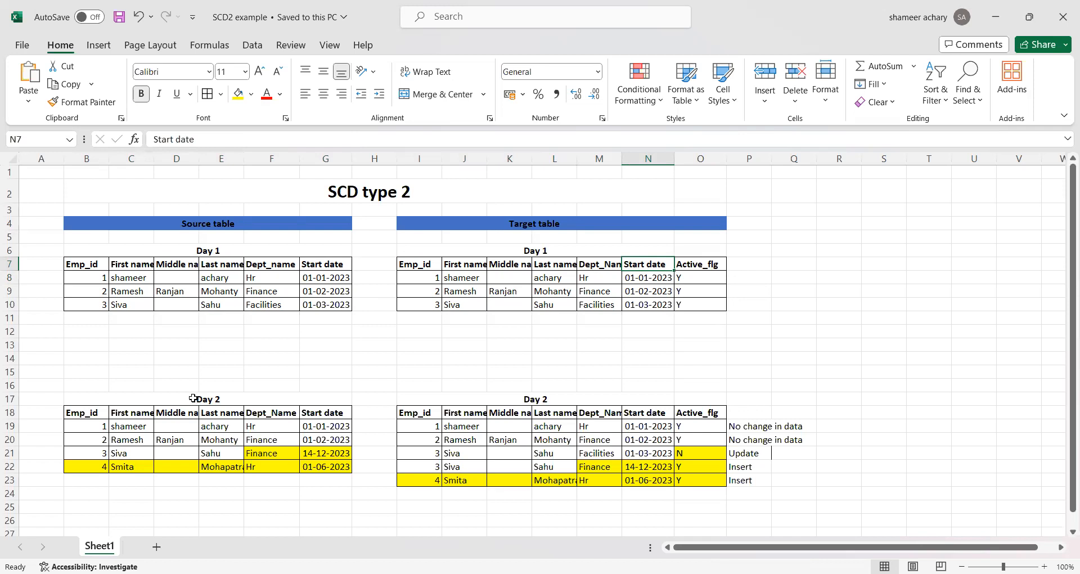
- Examine the Day 1 target header row, then the source table's first record and header row
left_click_drag(413, 265, 662, 257)
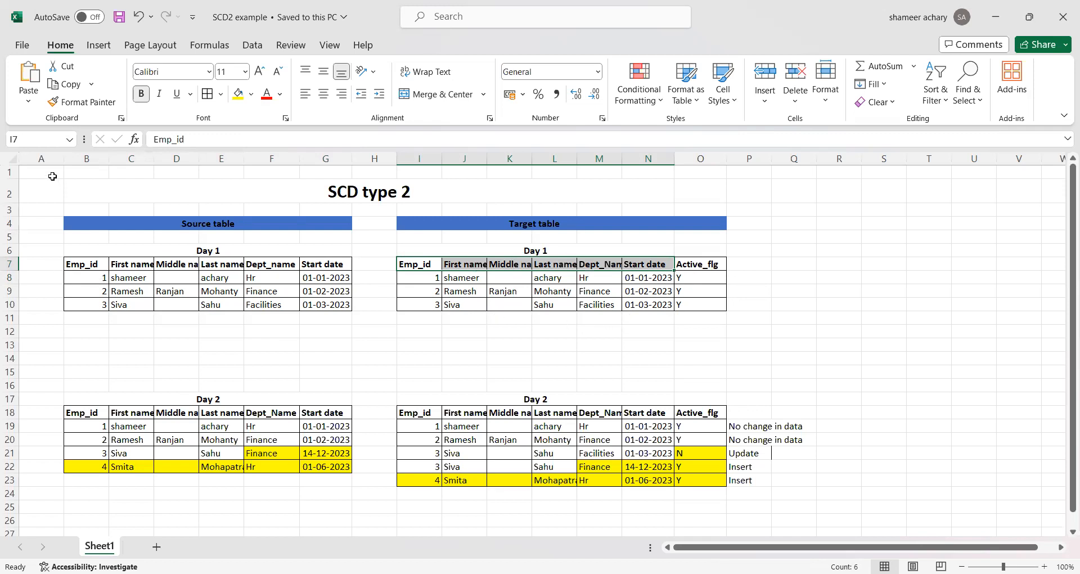
left_click(32, 263)
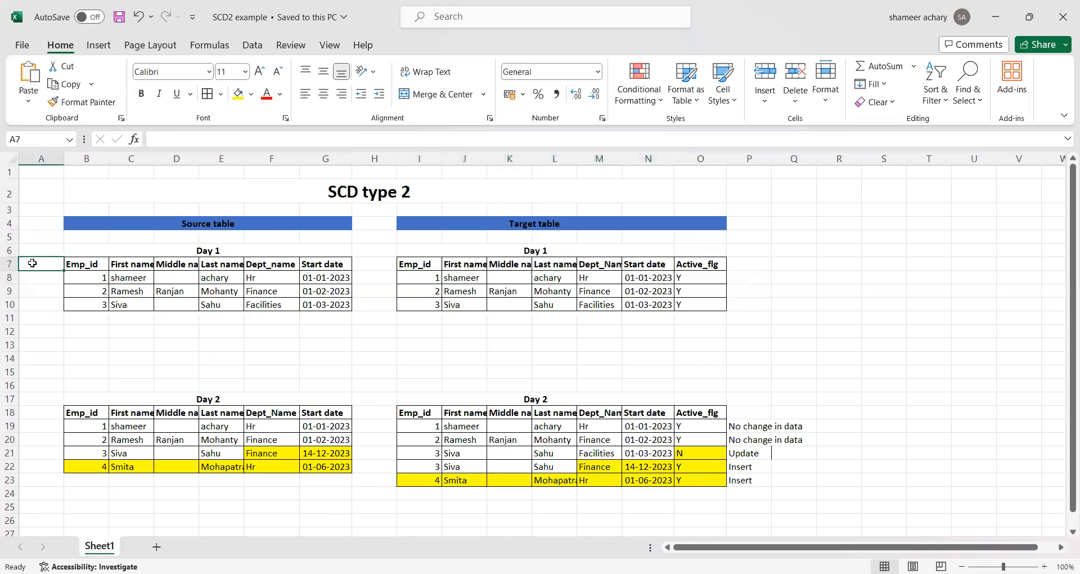
left_click_drag(77, 276, 328, 277)
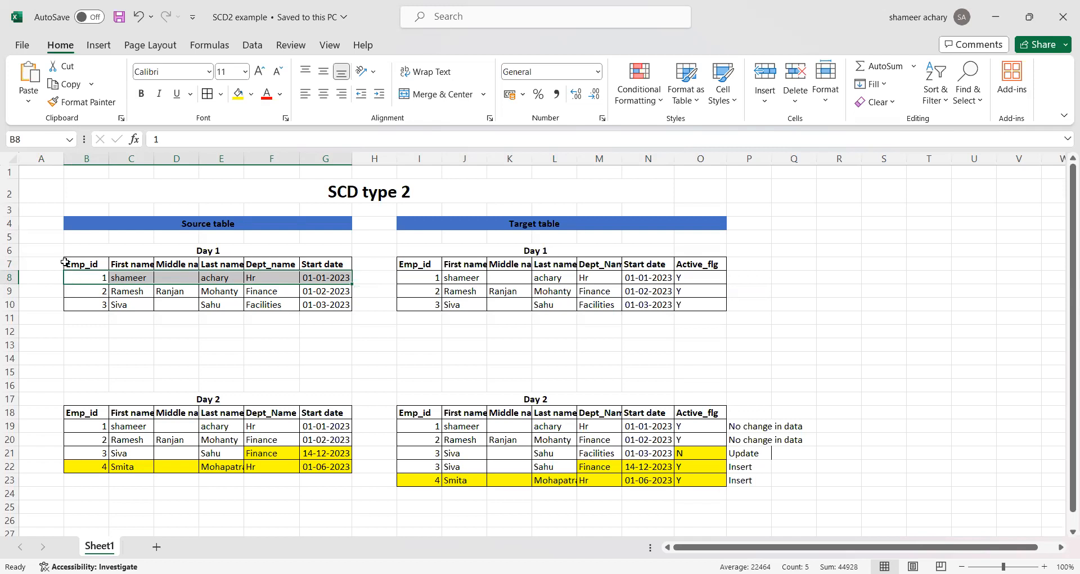
left_click_drag(85, 263, 316, 264)
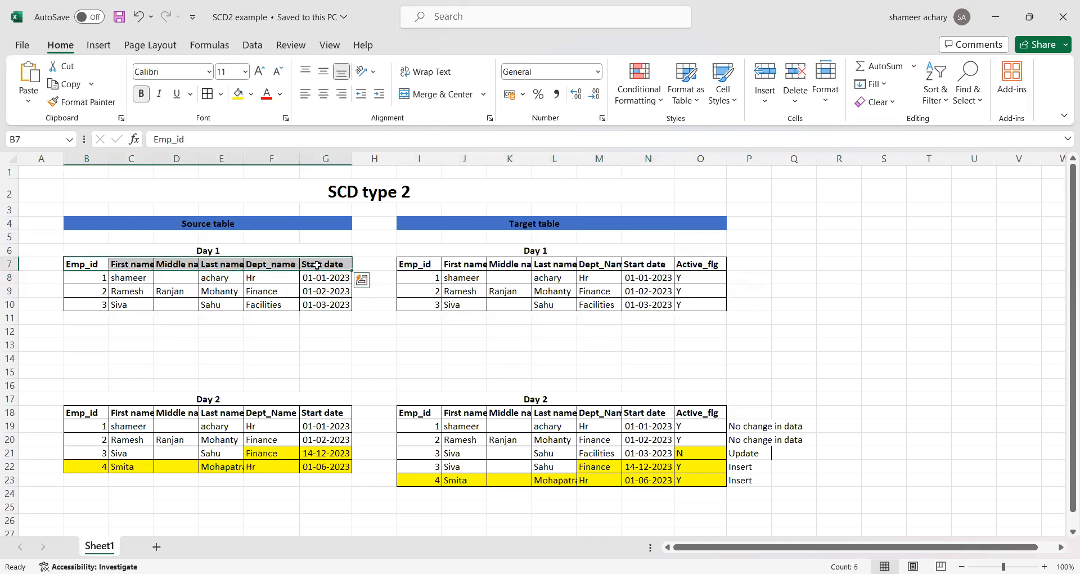
- Label cell A7 beside the Day 1 source table "hash column" and cell P7 beside the target table "Hash column"
left_click(38, 264)
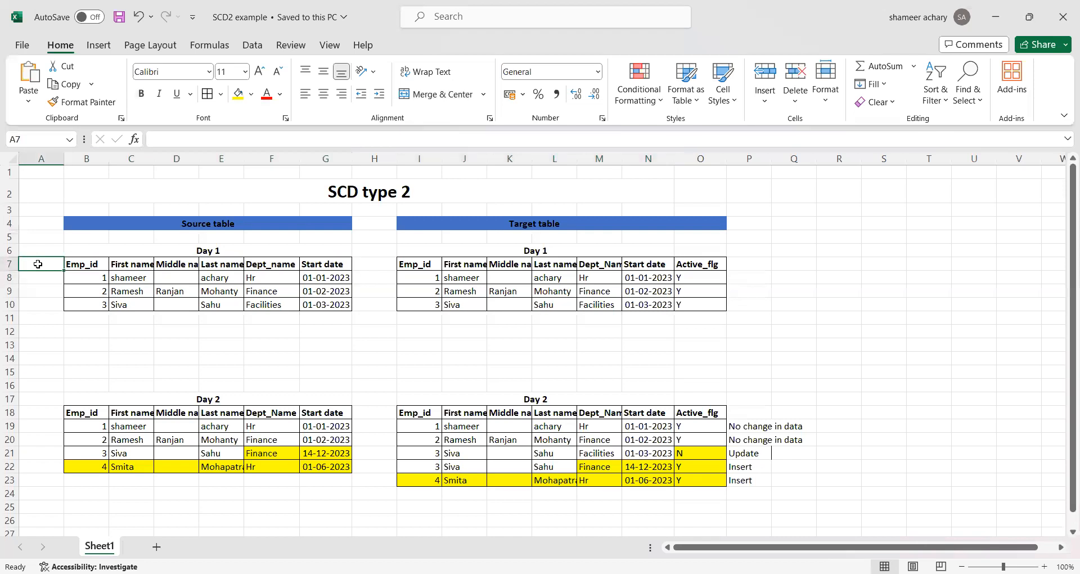
type("hash column")
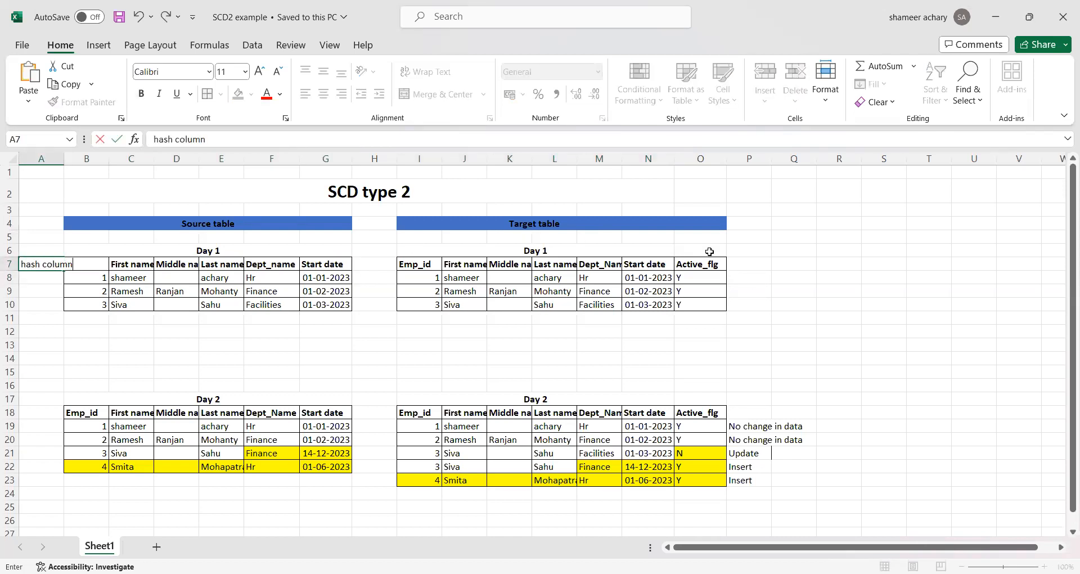
left_click(748, 263)
type("Hash column")
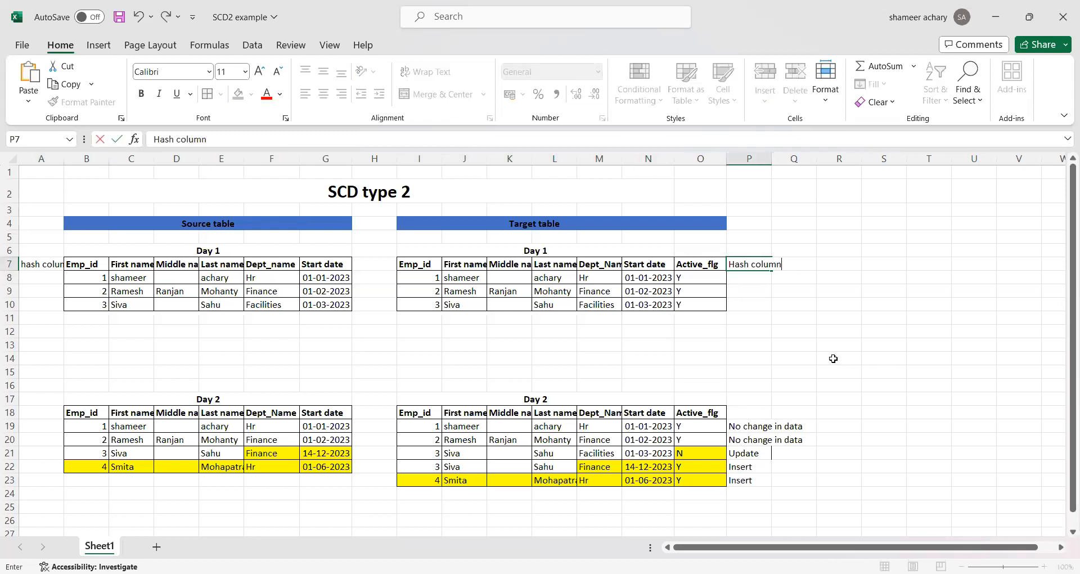
left_click(25, 292)
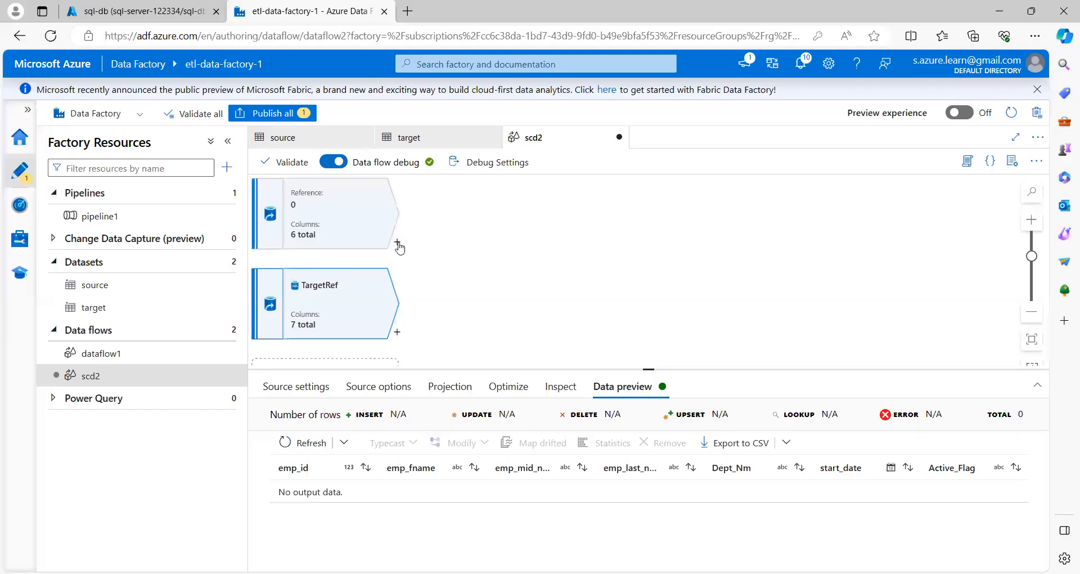
- Switch back to Azure Data Factory and add a Derived Column transformation named HashSrc after the source stream
left_click(397, 243)
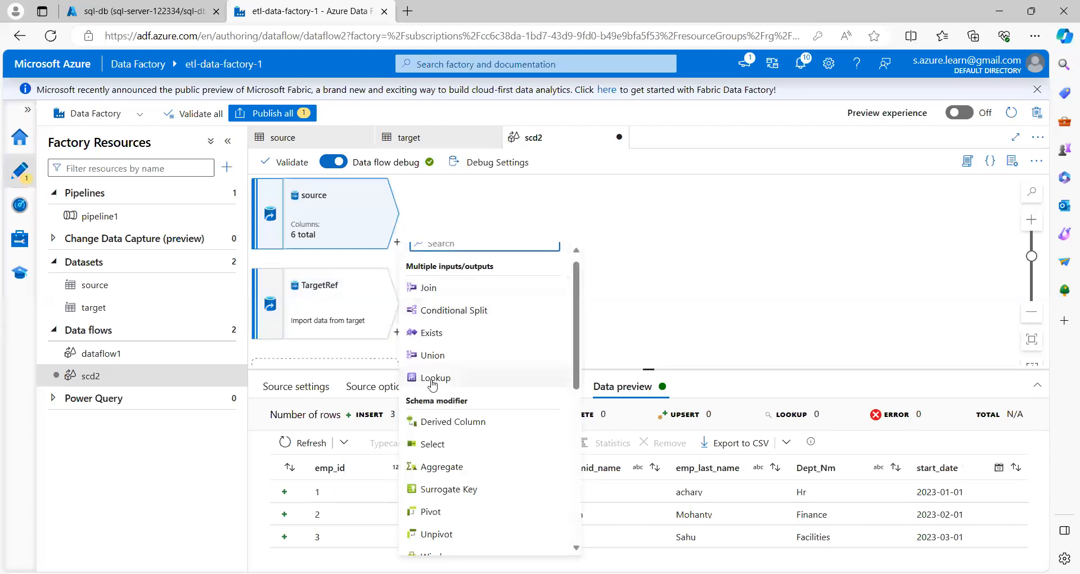
left_click(440, 426)
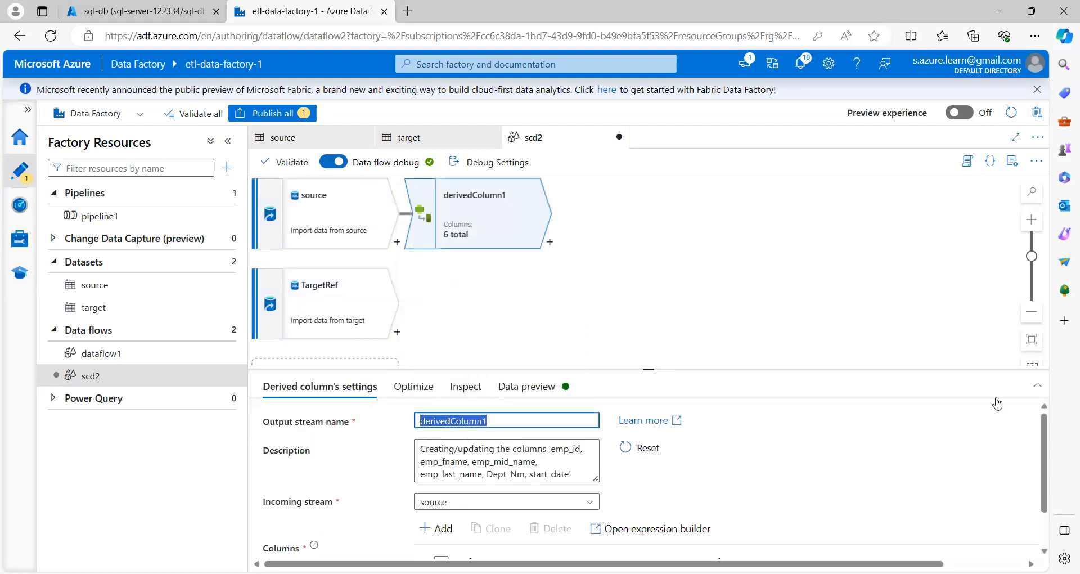
type("HashSrc")
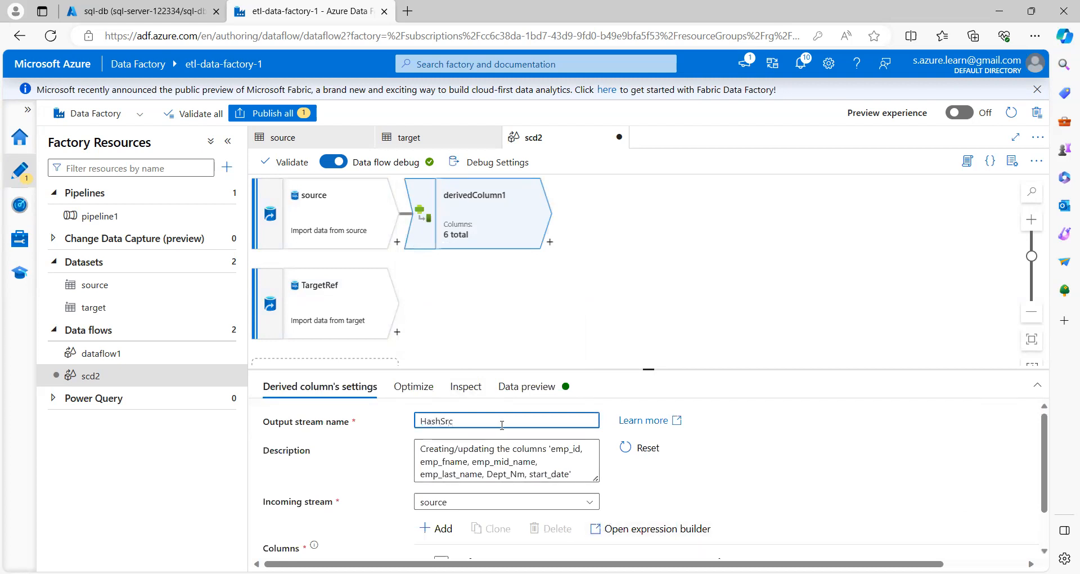
- Add a column named hash to the HashSrc transformation and open its expression builder
scroll(491, 540, "down", 1)
left_click(489, 545)
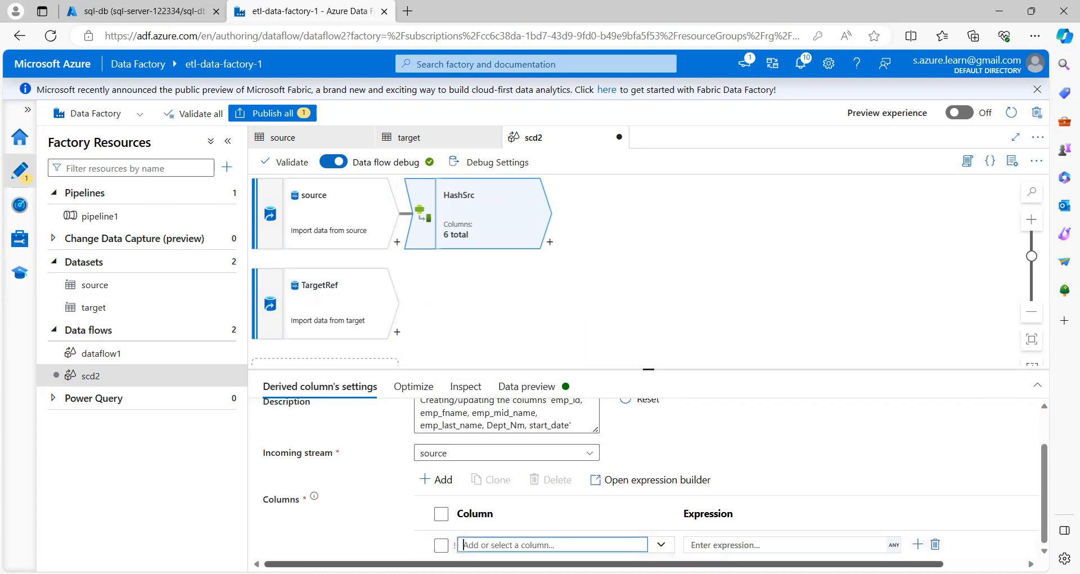
type("hash")
left_click(853, 433)
left_click(748, 544)
left_click(747, 545)
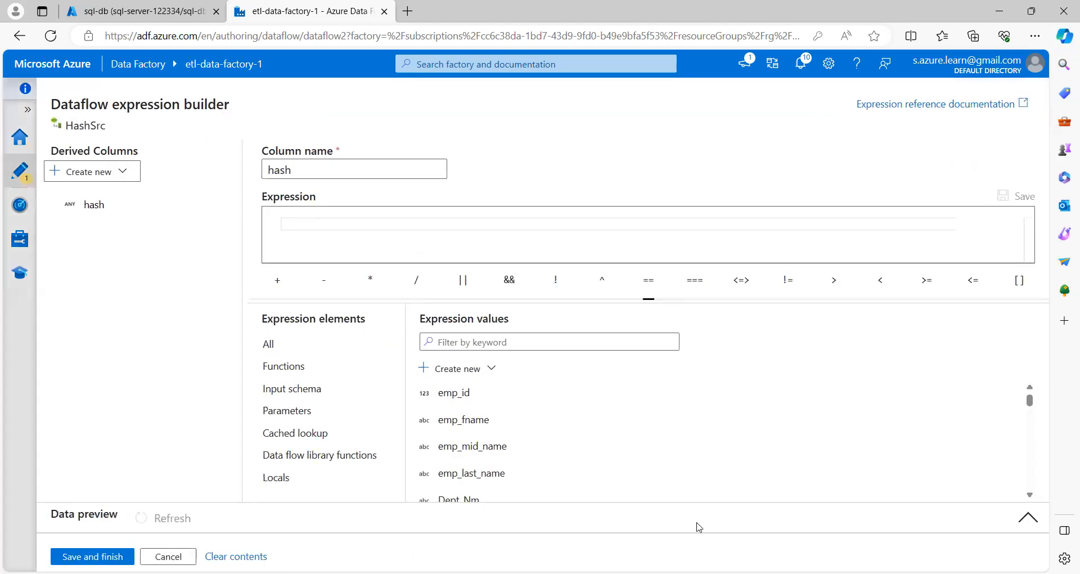
- Set the hash column's expression to md5(emp_id,emp_fname,emp_mid_name,emp_last_name,Dept_Nm,start_date) and refresh the data preview
left_click(338, 226)
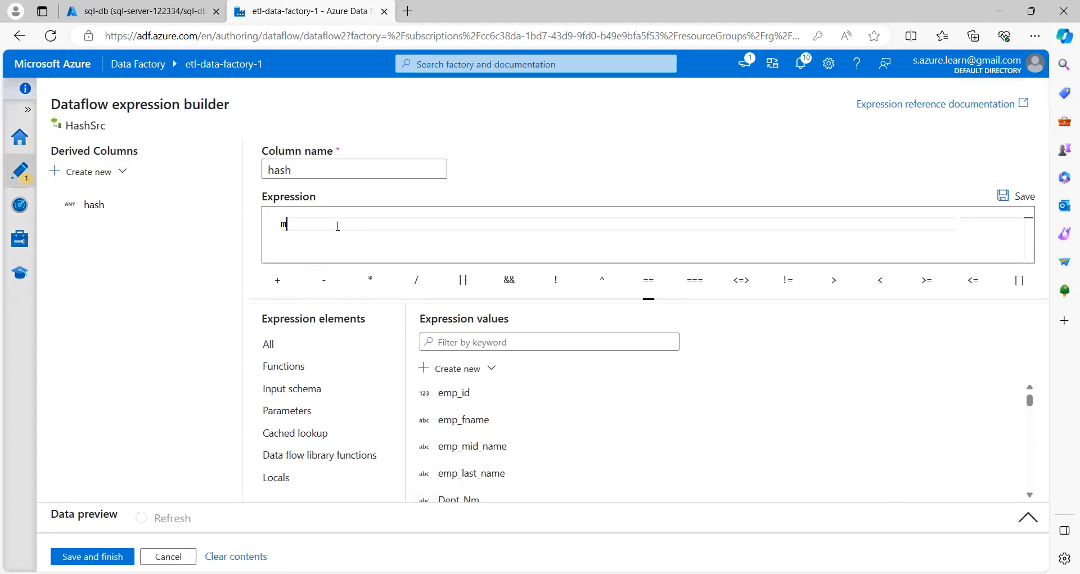
type("md5")
key("Return")
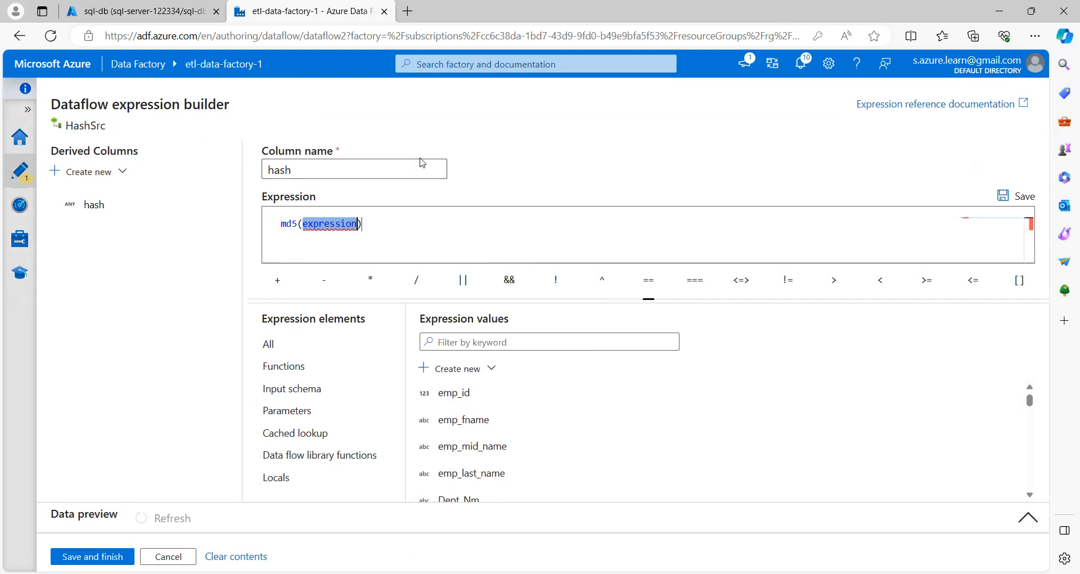
left_click(281, 390)
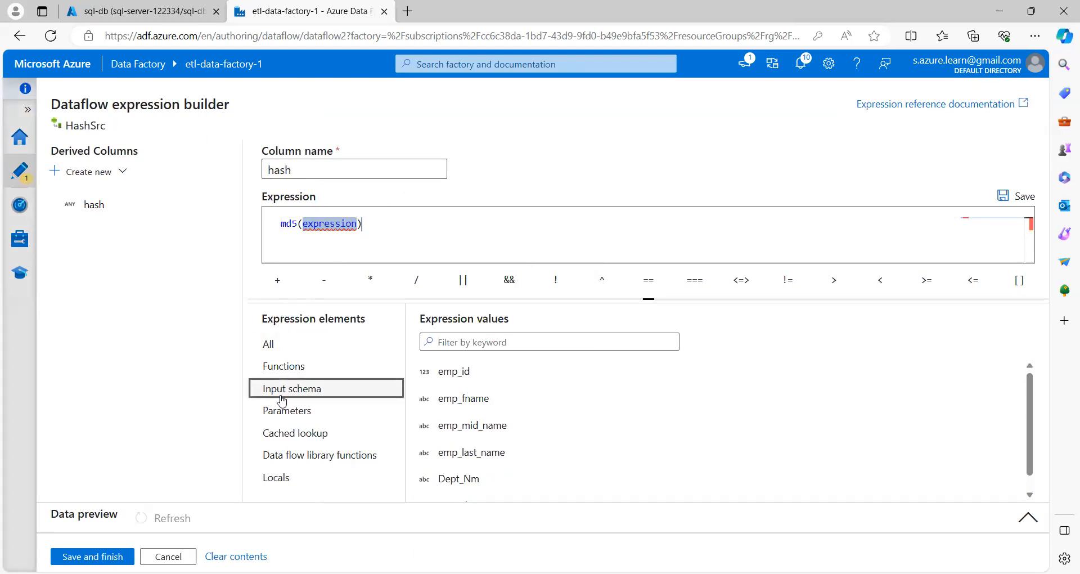
left_click(454, 374)
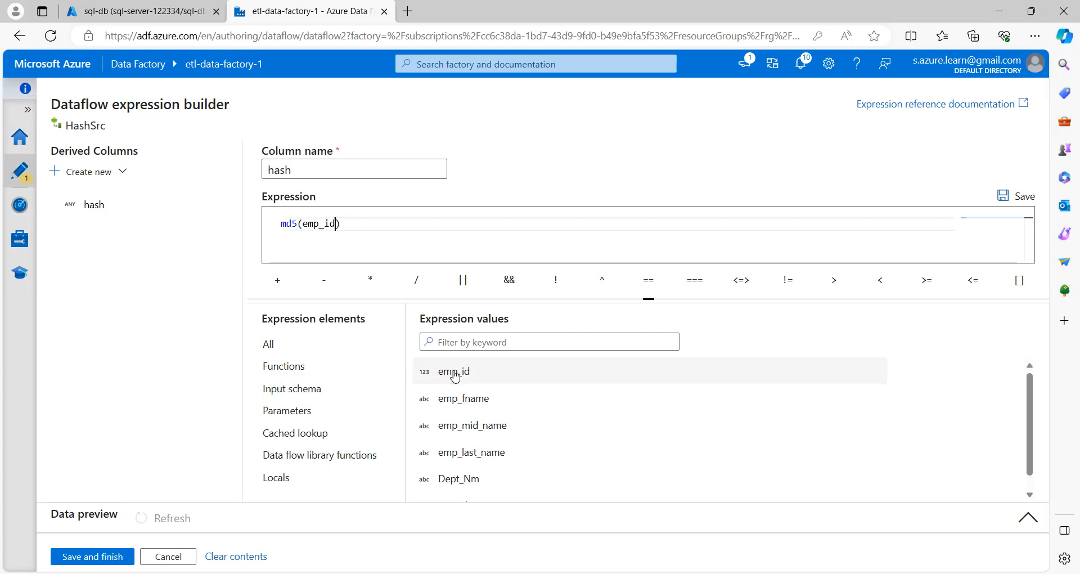
type(",")
left_click(457, 391)
type(",")
left_click(466, 432)
type(",")
left_click(467, 454)
type(",")
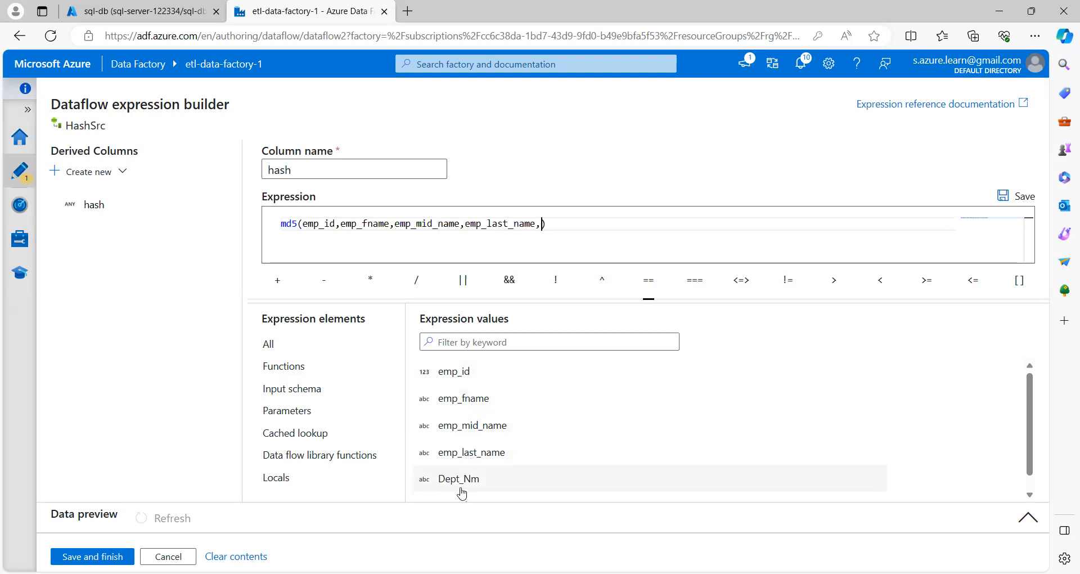
left_click(465, 480)
type(",")
scroll(464, 482, "down", 1)
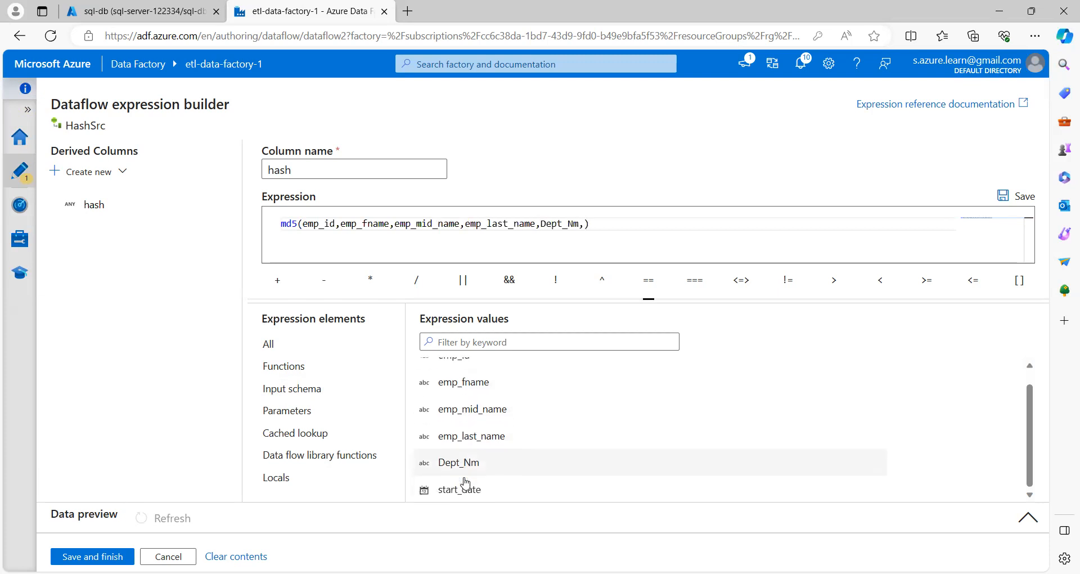
left_click(465, 490)
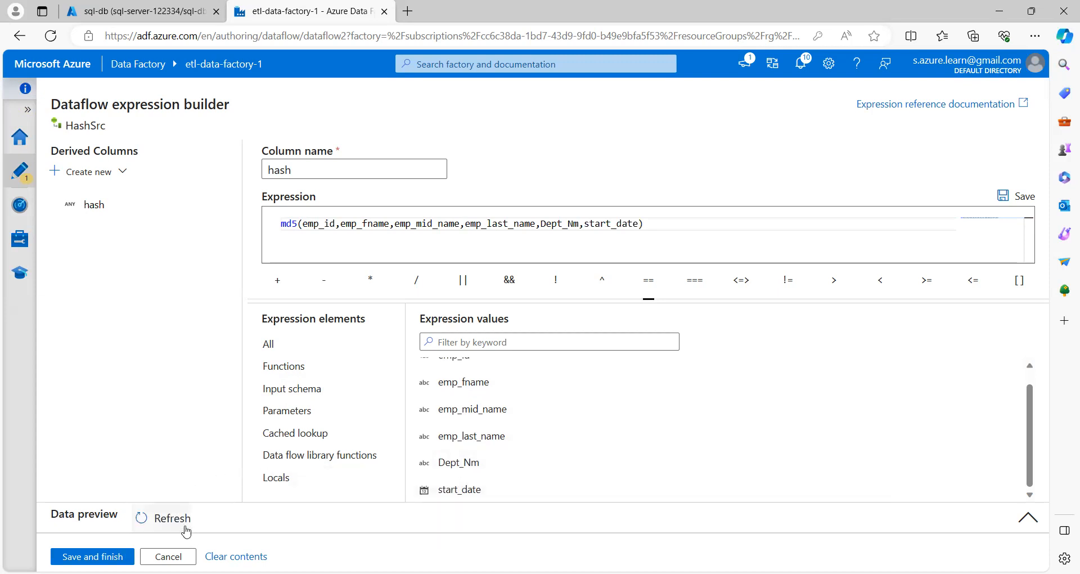
left_click(163, 517)
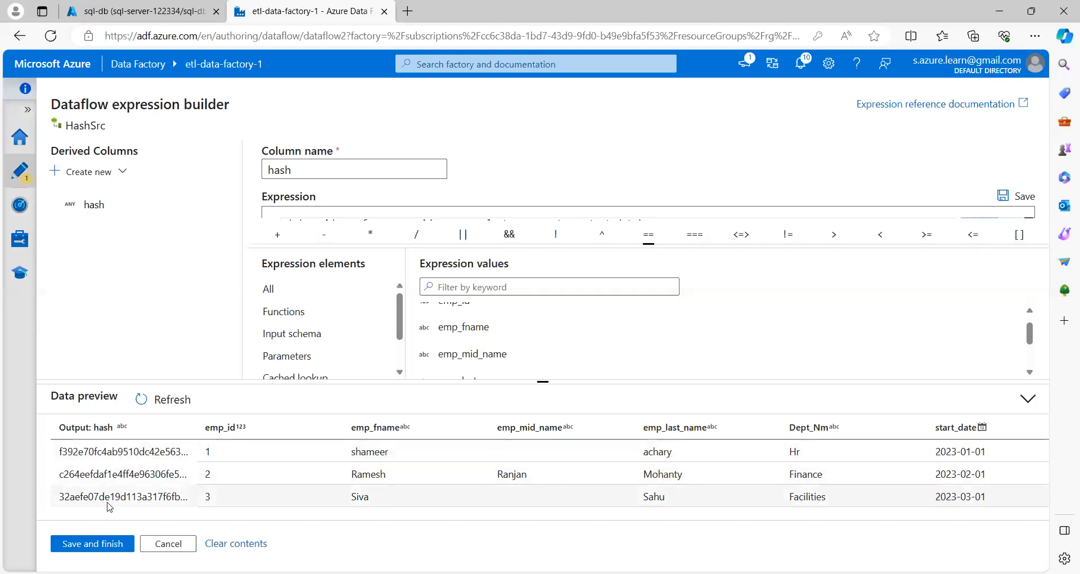
- Save the HashSrc hash expression and add a Derived Column transformation named HashTgt after the TargetRef stream
left_click(101, 550)
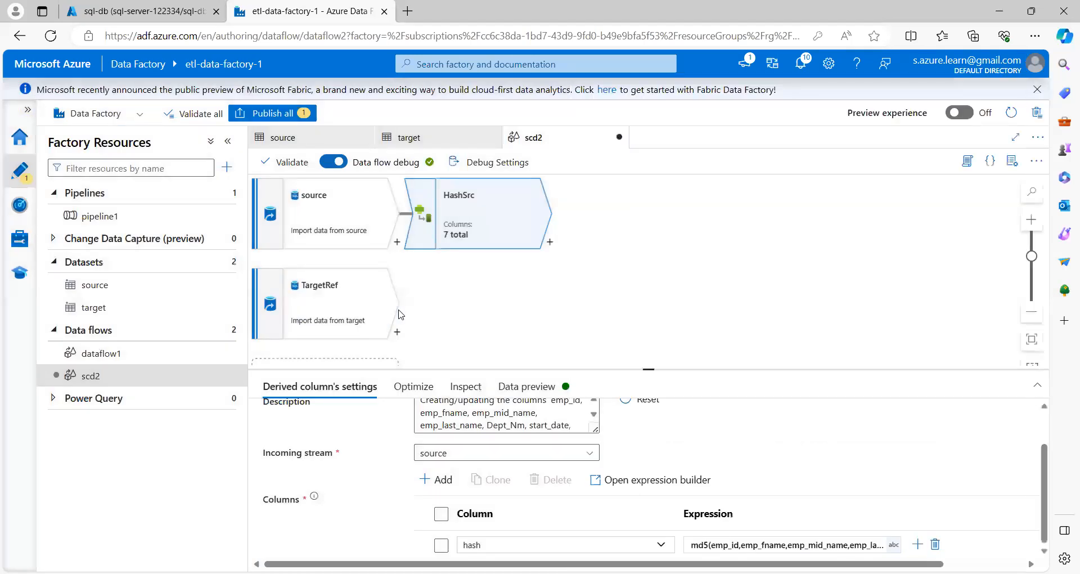
left_click(397, 333)
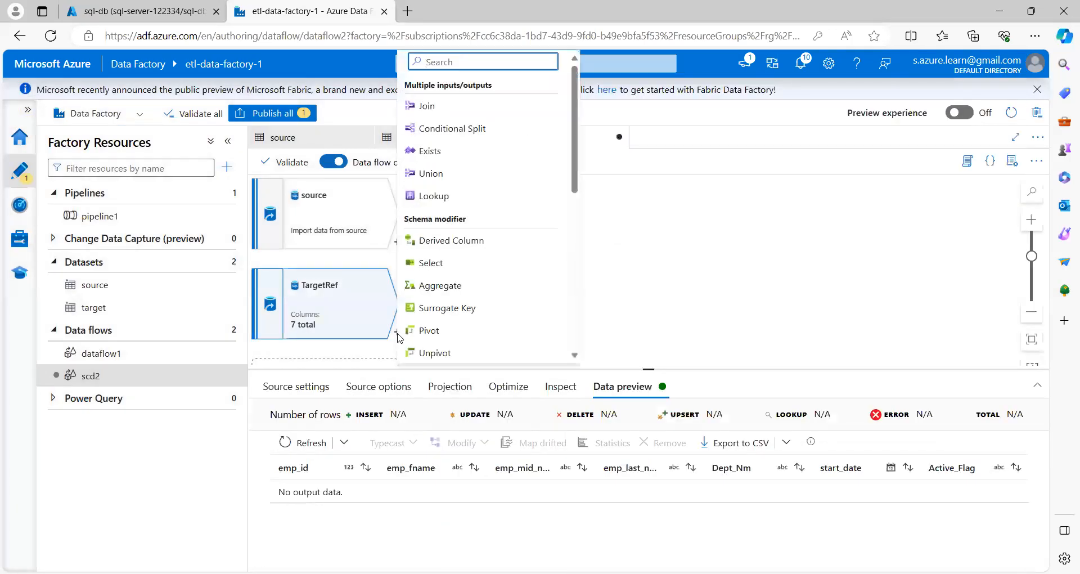
scroll(454, 265, "down", 3)
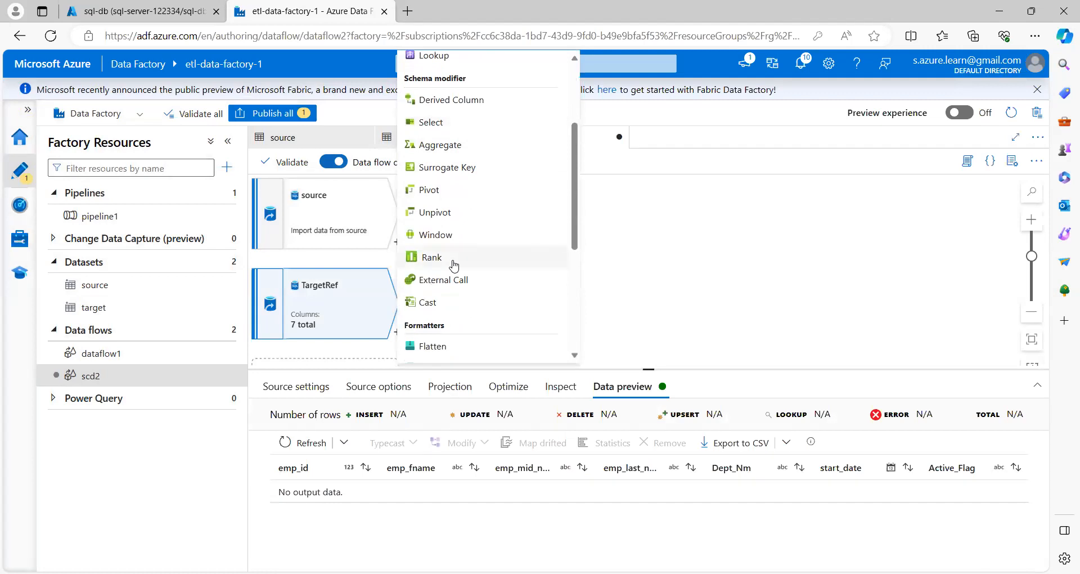
left_click(486, 101)
left_click_drag(497, 421, 321, 419)
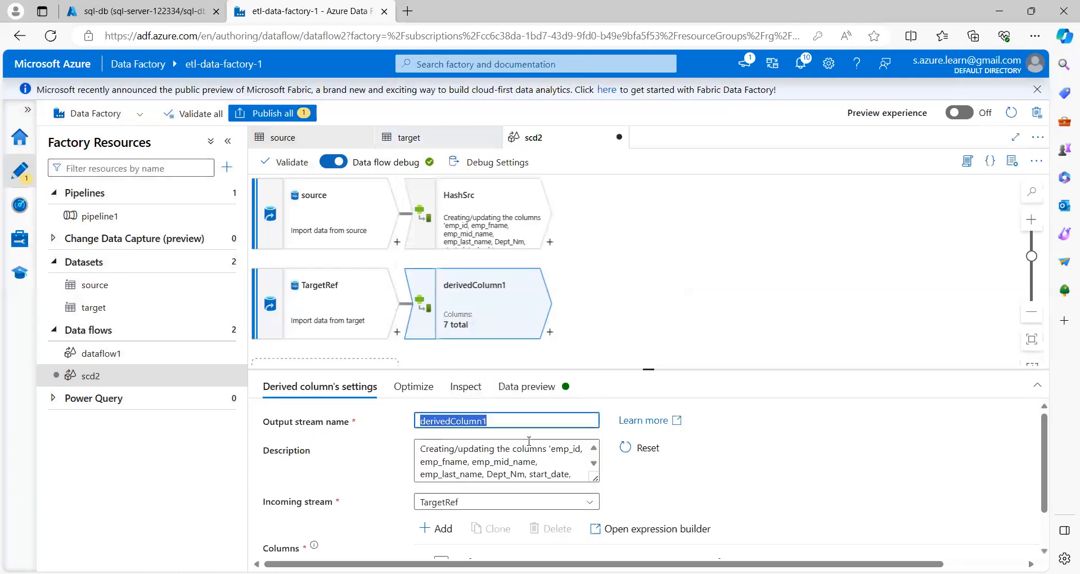
type("has")
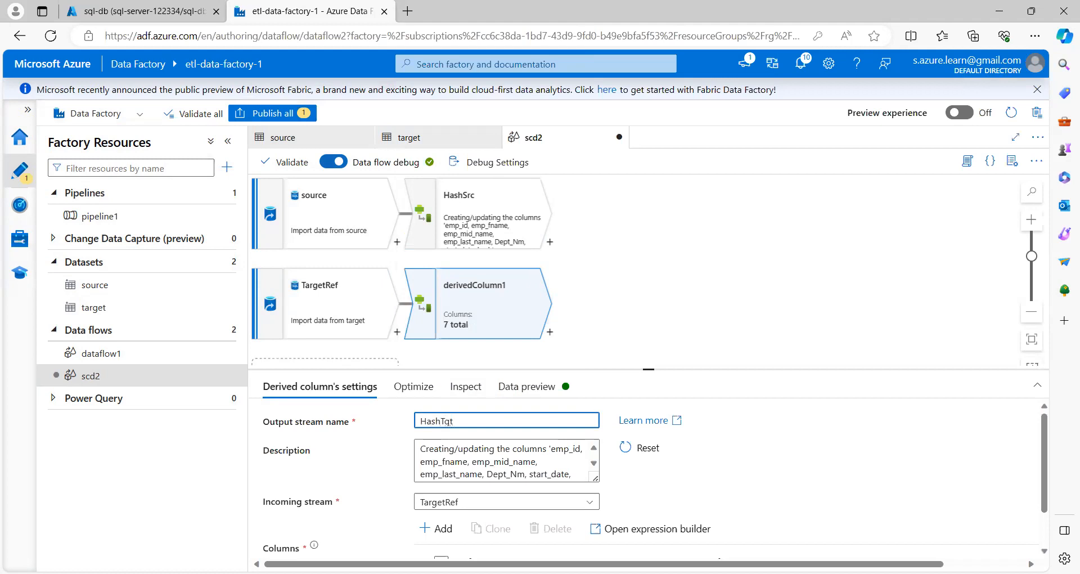
- Add a column named hash to the HashTgt transformation and open its expression builder
scroll(496, 544, "down", 1)
left_click(489, 543)
type("has")
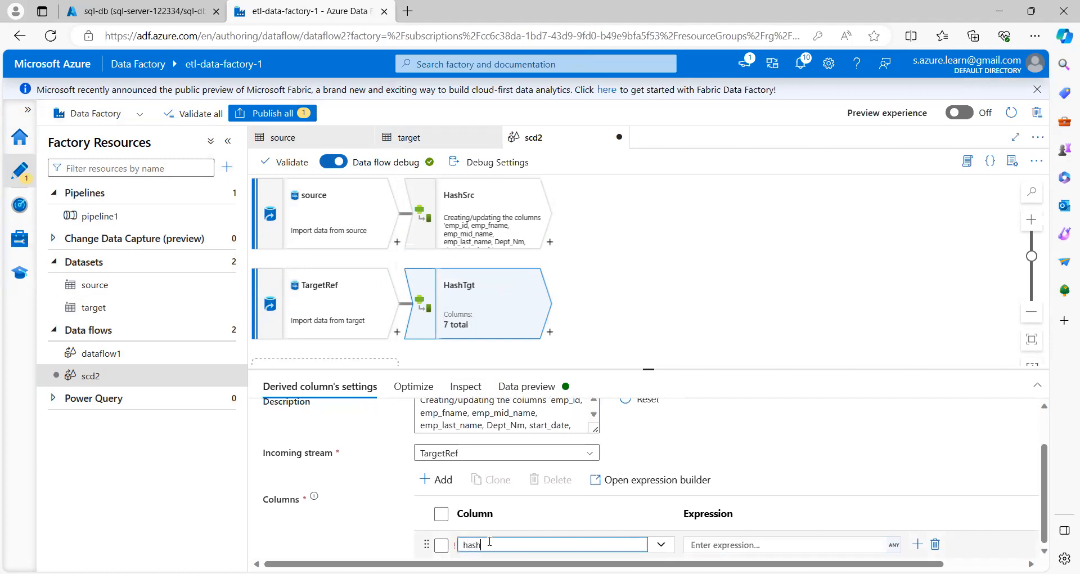
type("h")
left_click(740, 544)
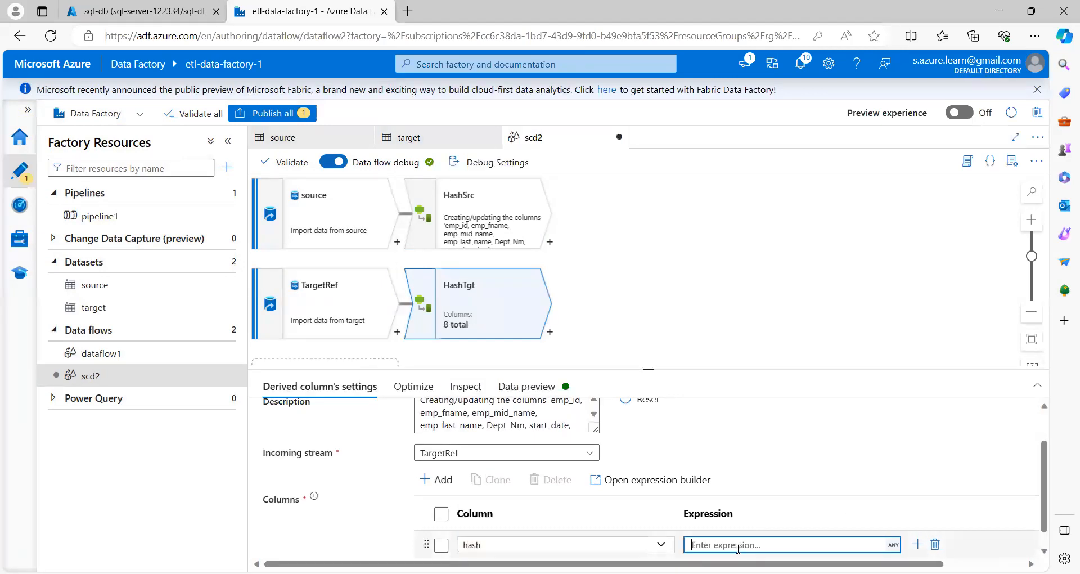
left_click(731, 544)
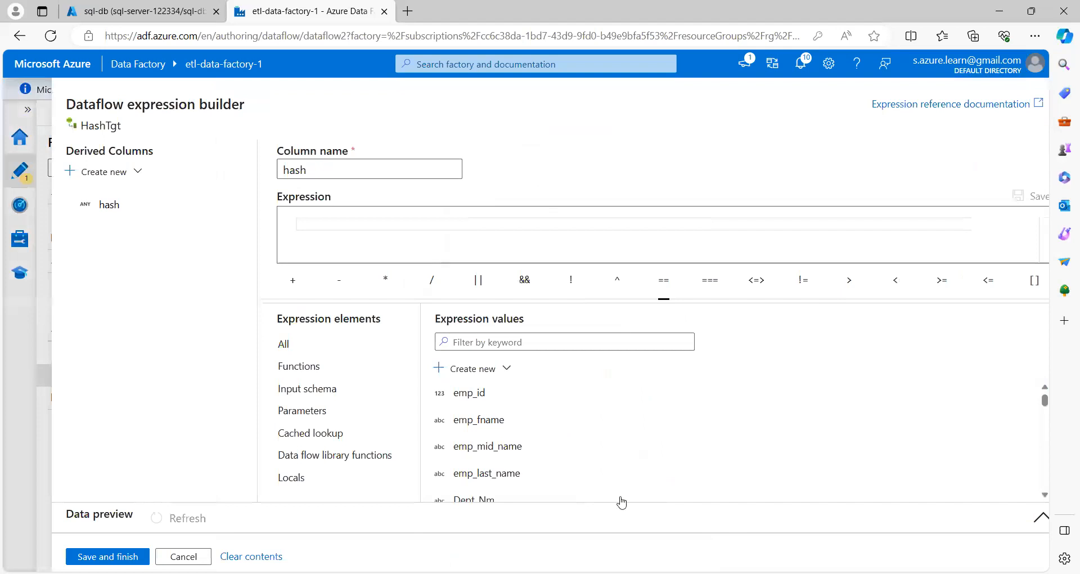
- Set the HashTgt hash column's expression to md5(emp_id,emp_fname,emp_mid_name,emp_last_name,Dept_Nm,start_date) and save it
left_click(313, 230)
type("md")
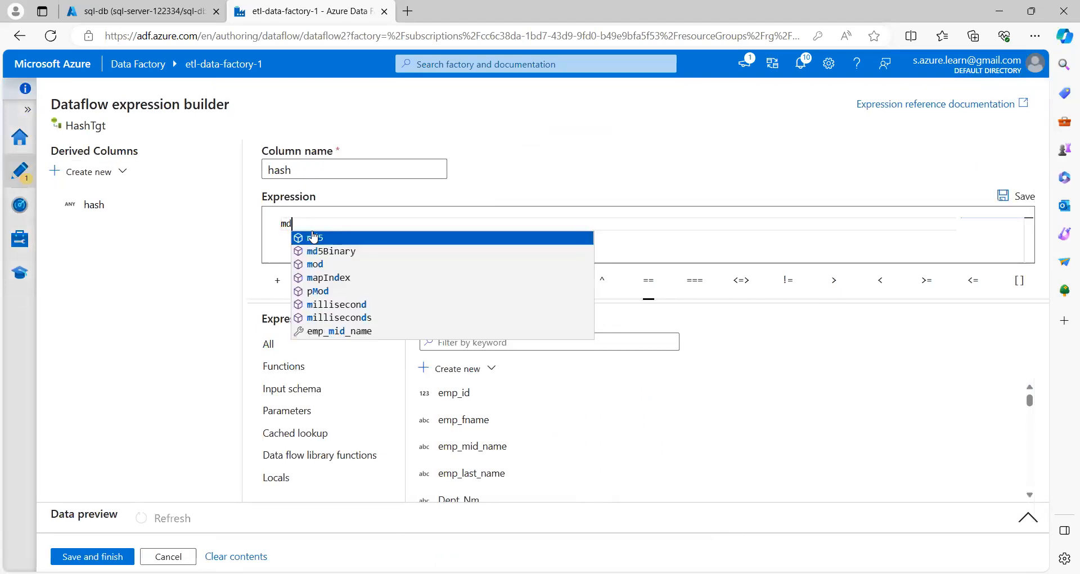
type("5")
key("Return")
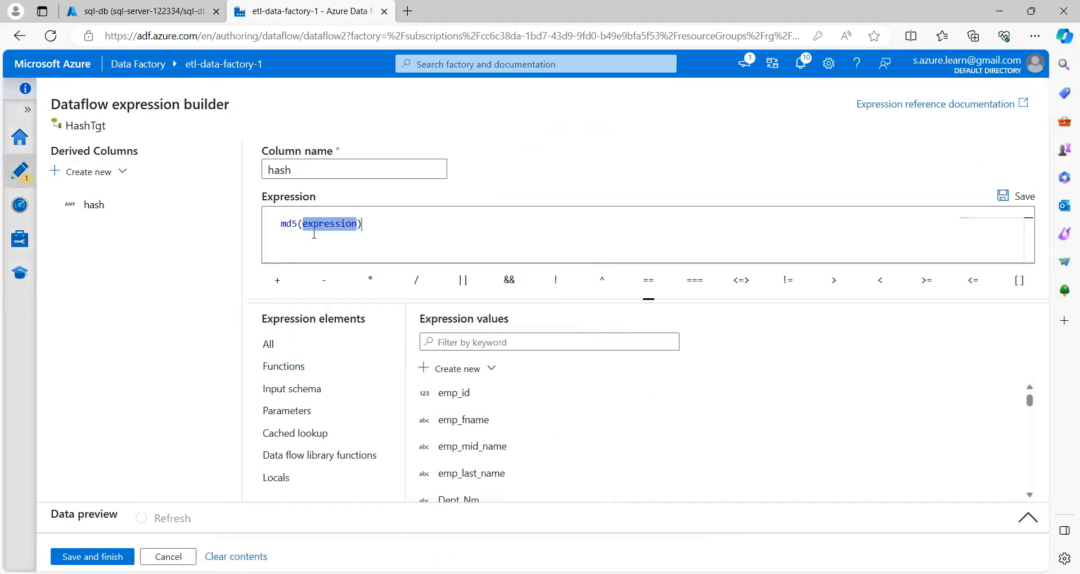
left_click(451, 395)
type(",")
left_click(456, 420)
type(",")
left_click(457, 447)
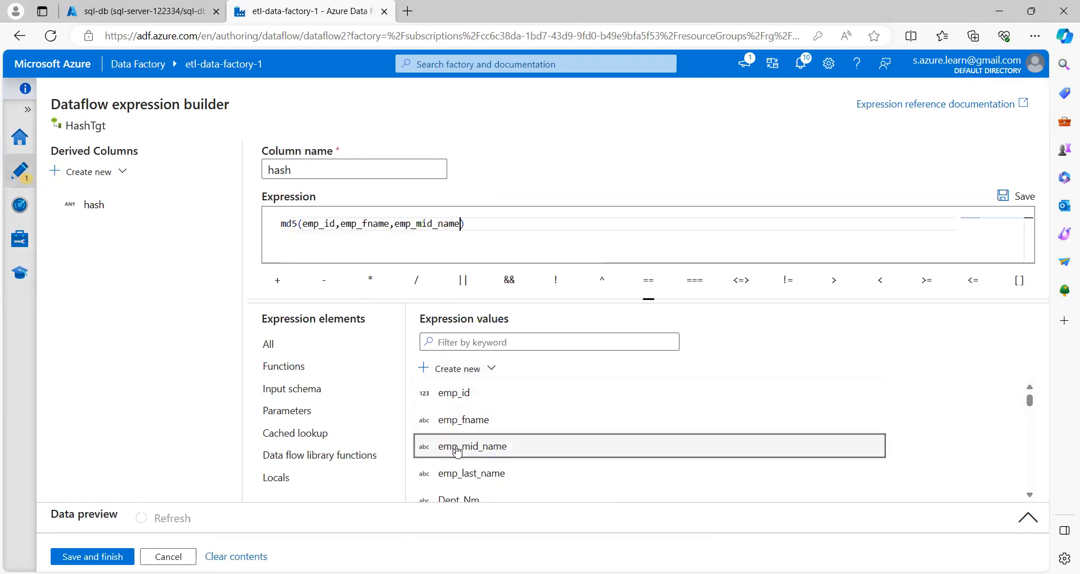
type(",")
left_click(456, 474)
type(",")
scroll(457, 478, "down", 1)
left_click(457, 481)
type(",")
scroll(462, 479, "down", 2)
left_click(460, 473)
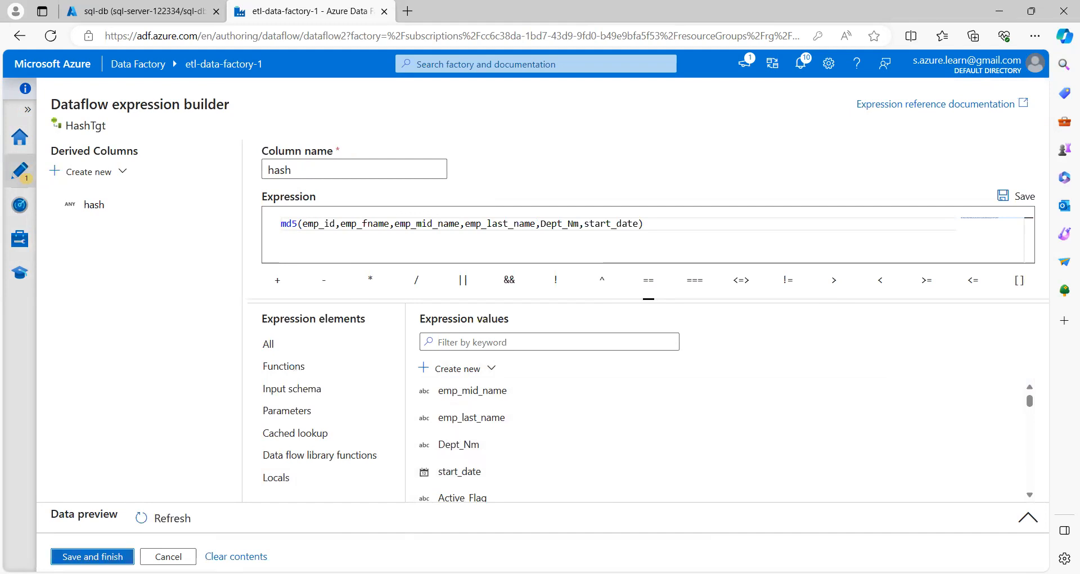
left_click(92, 556)
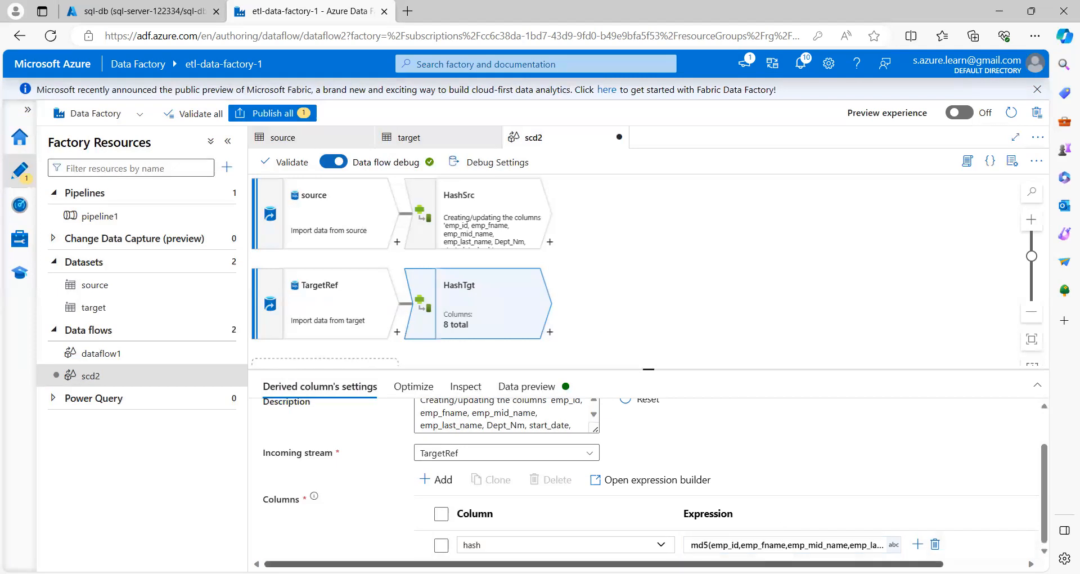
- Switch to the SCD2 example workbook in Excel, compare the Day 1 source and target rows, and return to Azure Data Factory
key("alt+Tab")
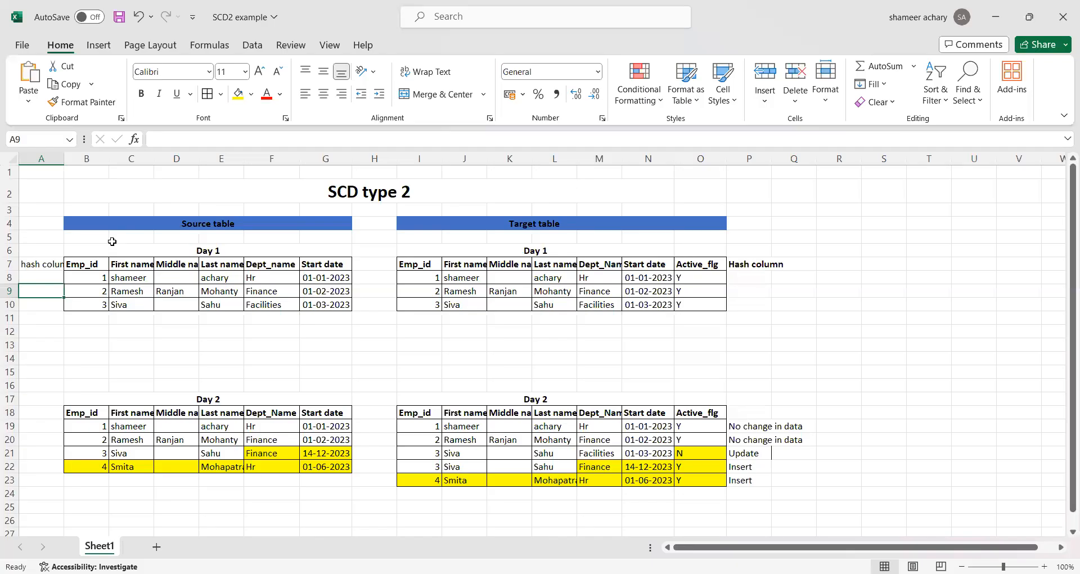
left_click(94, 275)
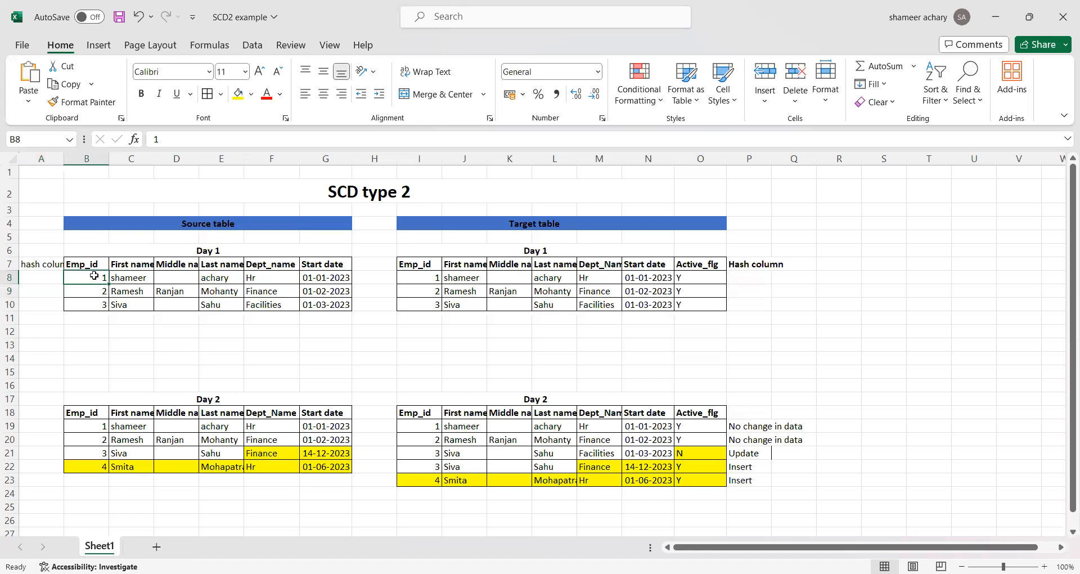
left_click_drag(427, 277, 510, 291)
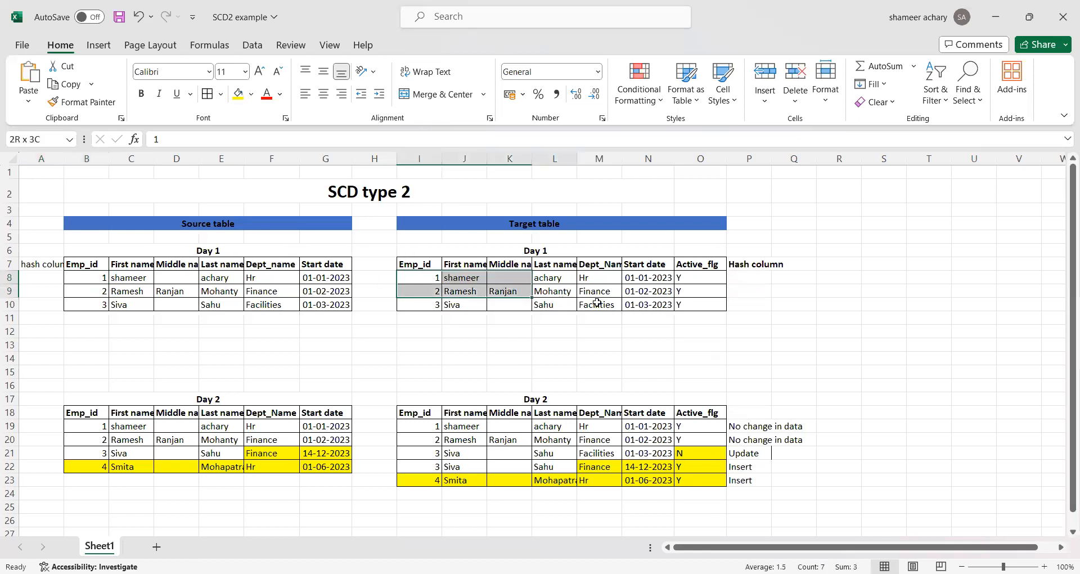
left_click_drag(597, 302, 688, 302)
left_click(85, 276)
left_click_drag(85, 277, 322, 303)
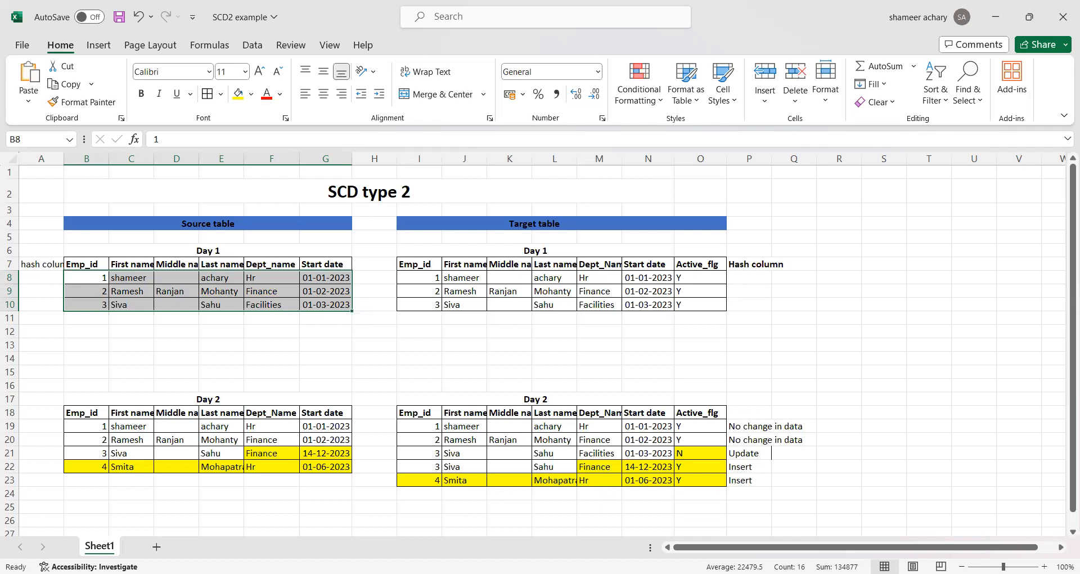
key("alt+Tab")
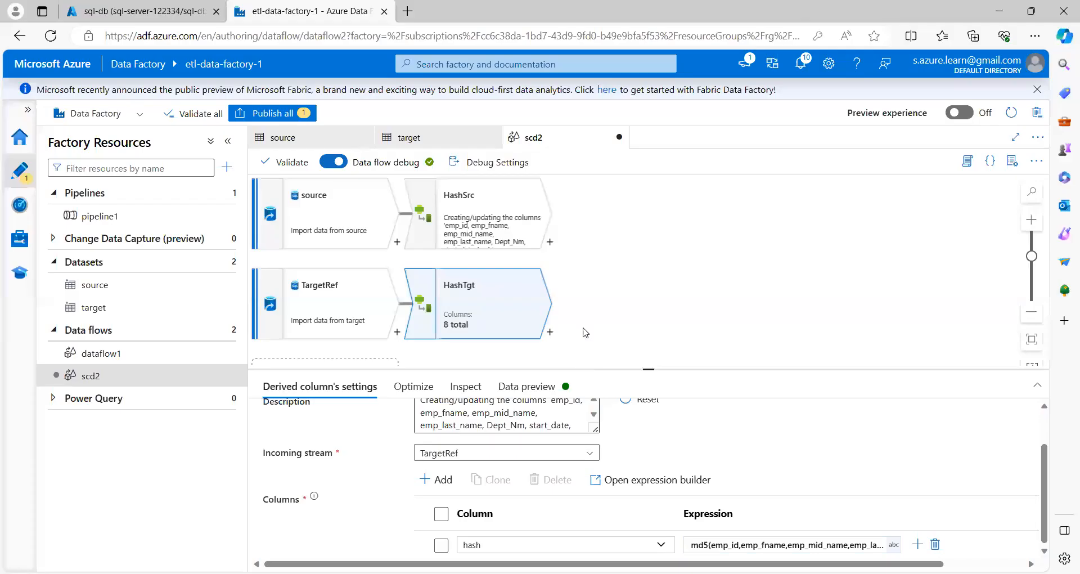
- Add an Exists transformation named CheckForNewRecords after HashSrc, consulting the Day 1 Emp_id columns of the Excel source and target tables
left_click(549, 242)
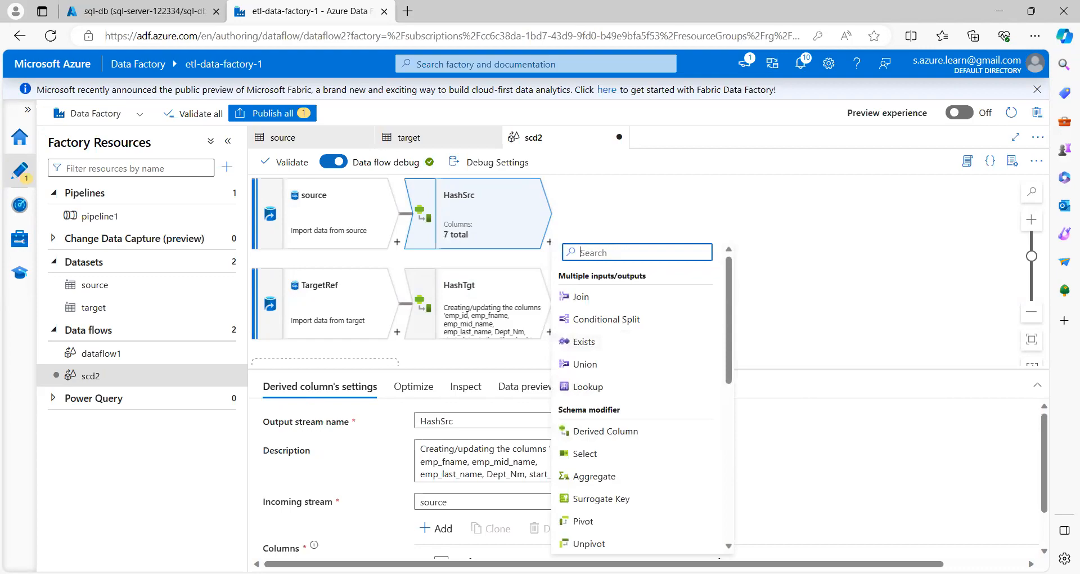
key("alt+Tab")
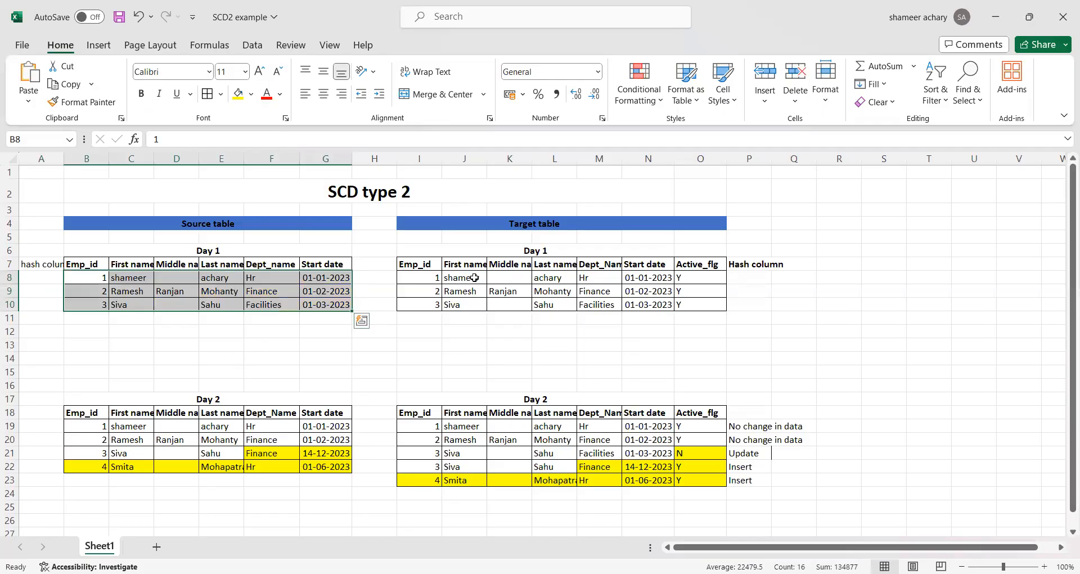
left_click(93, 275)
left_click_drag(92, 279, 94, 302)
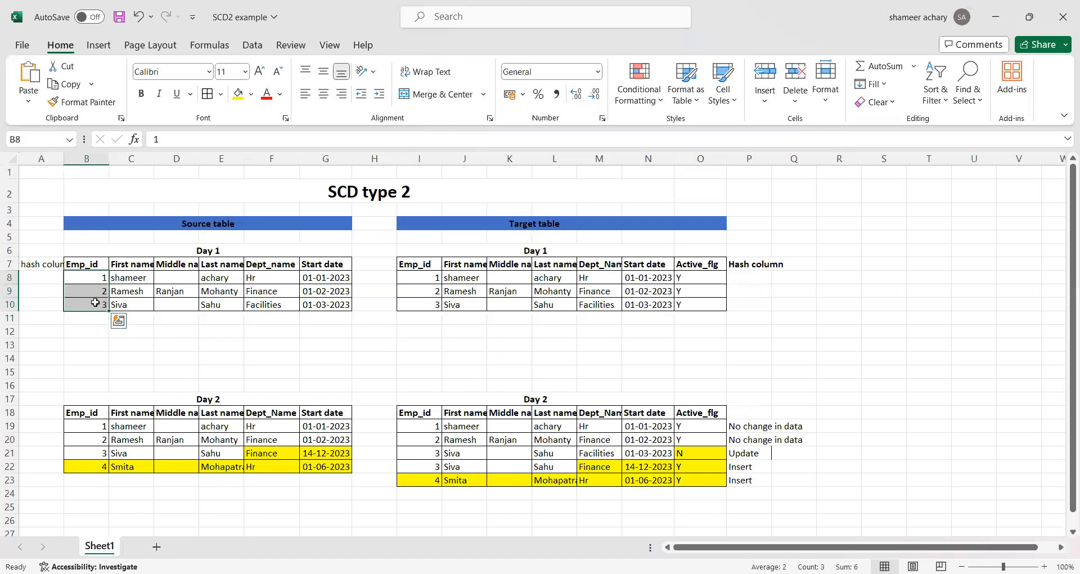
left_click_drag(420, 276, 423, 303)
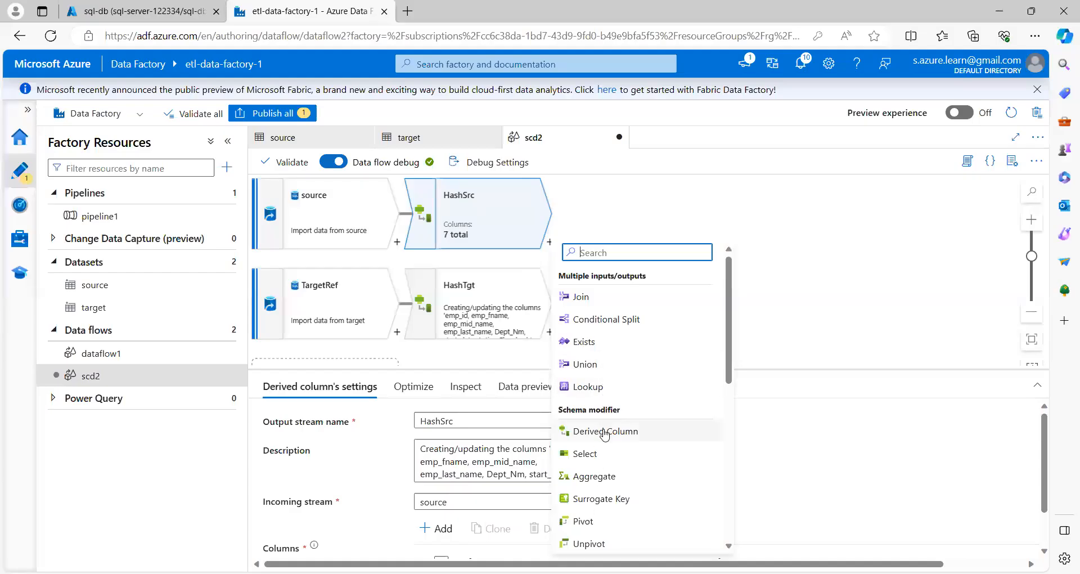
left_click(585, 342)
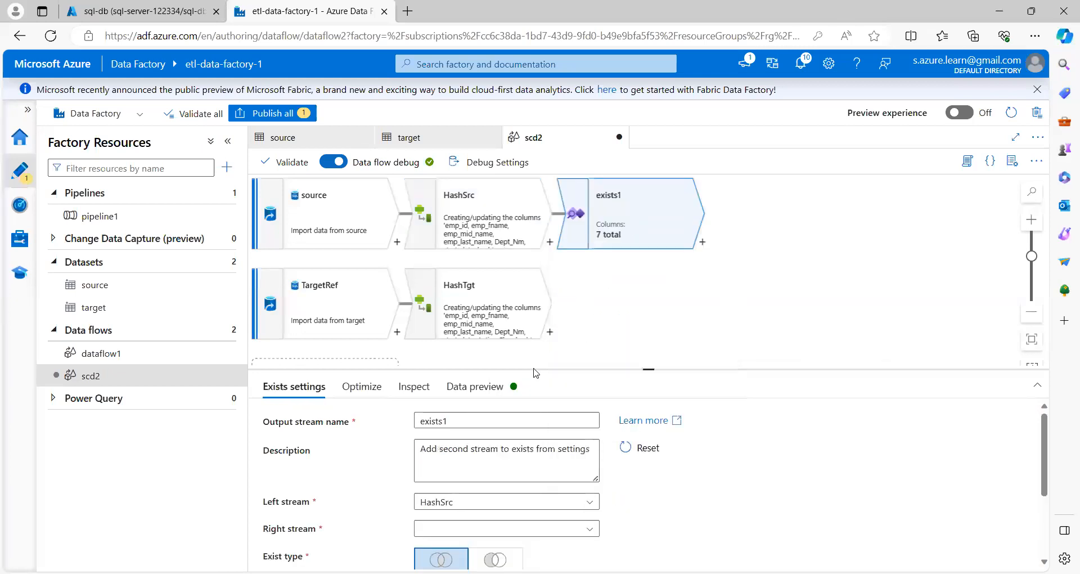
double_click(419, 425)
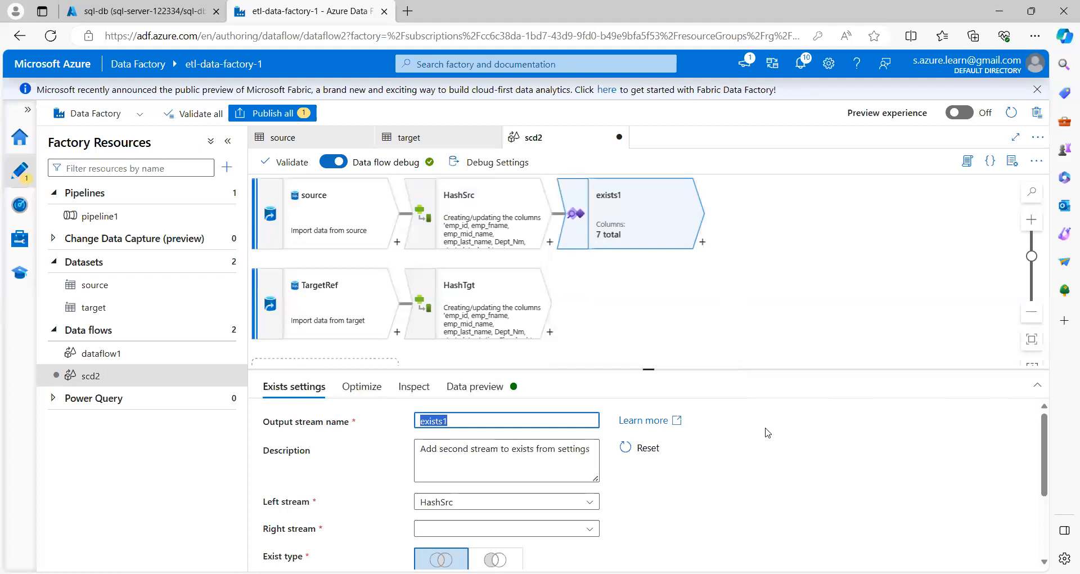
type("CheckForNewRecords")
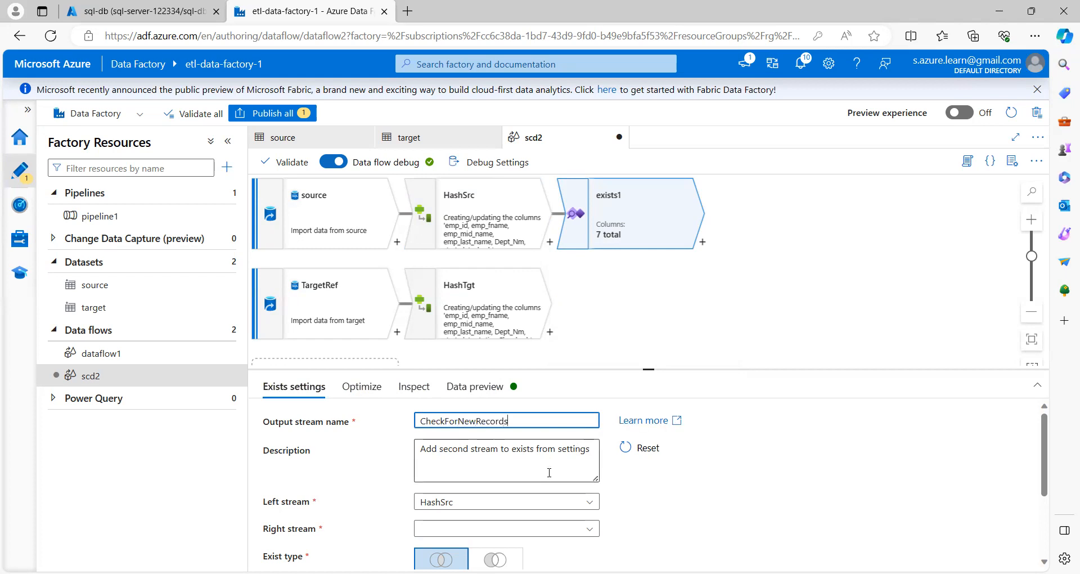
- Set the CheckForNewRecords right stream to HashTgt and its exist type to Doesn't exist
scroll(499, 480, "down", 2)
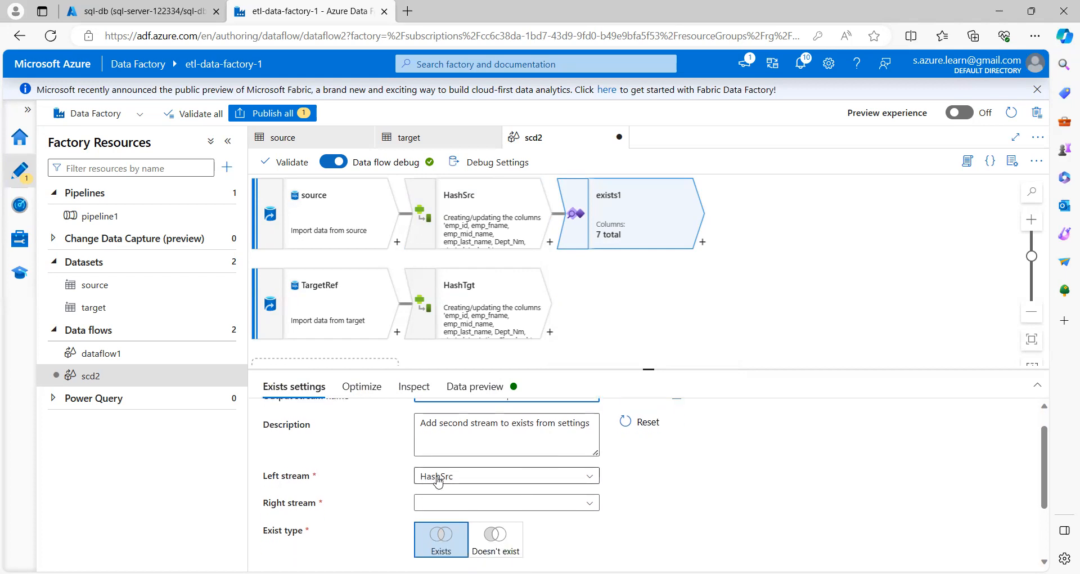
left_click(460, 509)
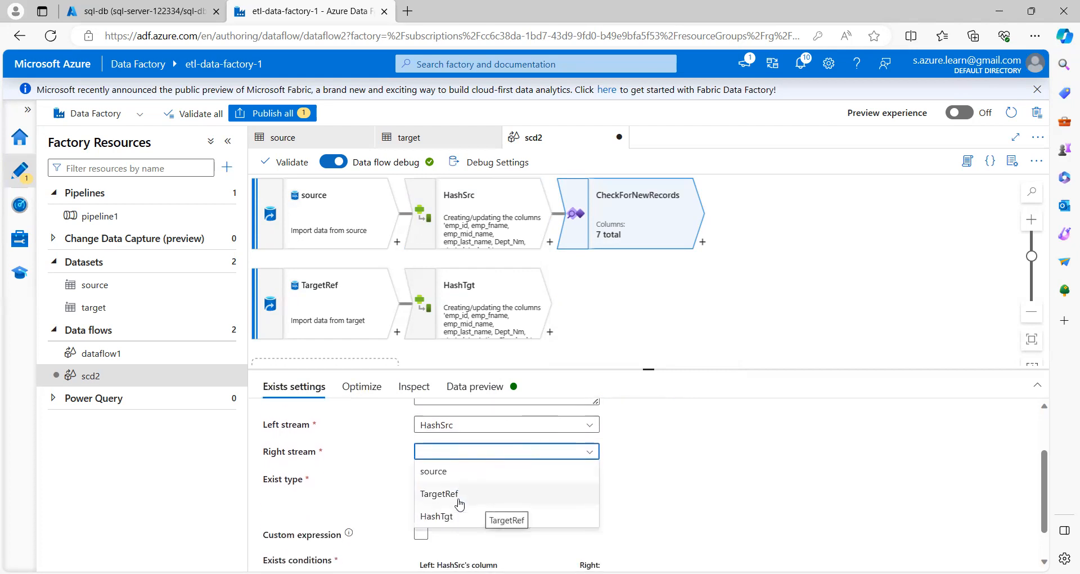
left_click(441, 514)
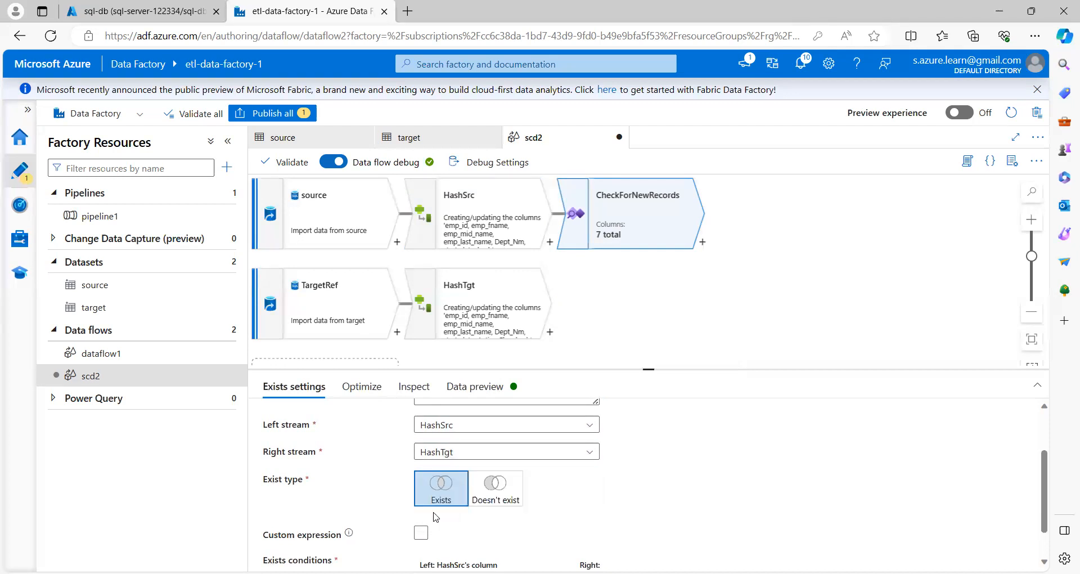
left_click(505, 494)
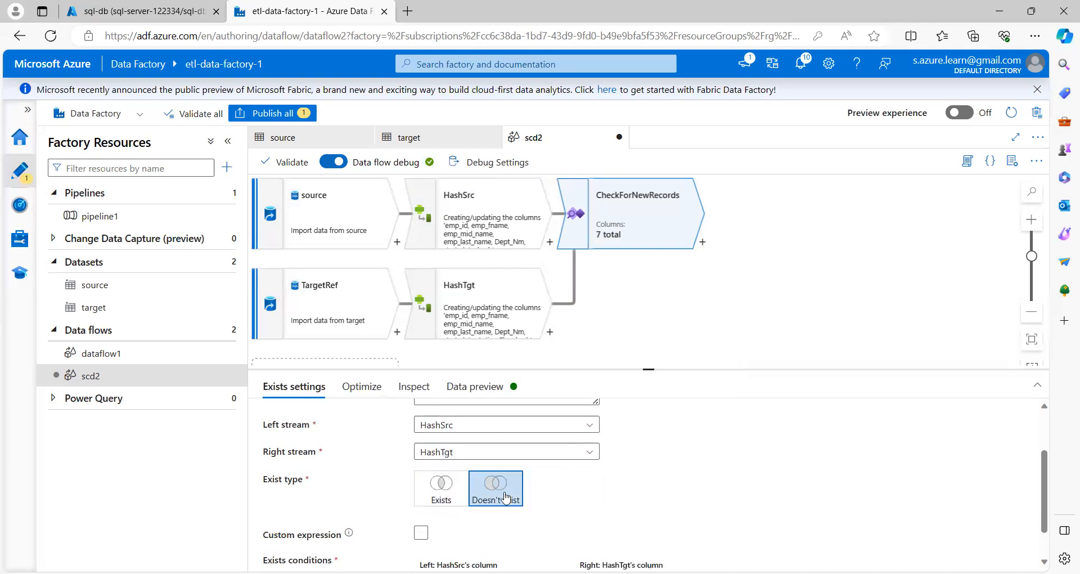
- Define the exists condition as HashSrc's hash column equal to HashTgt's hash column
scroll(535, 490, "down", 1)
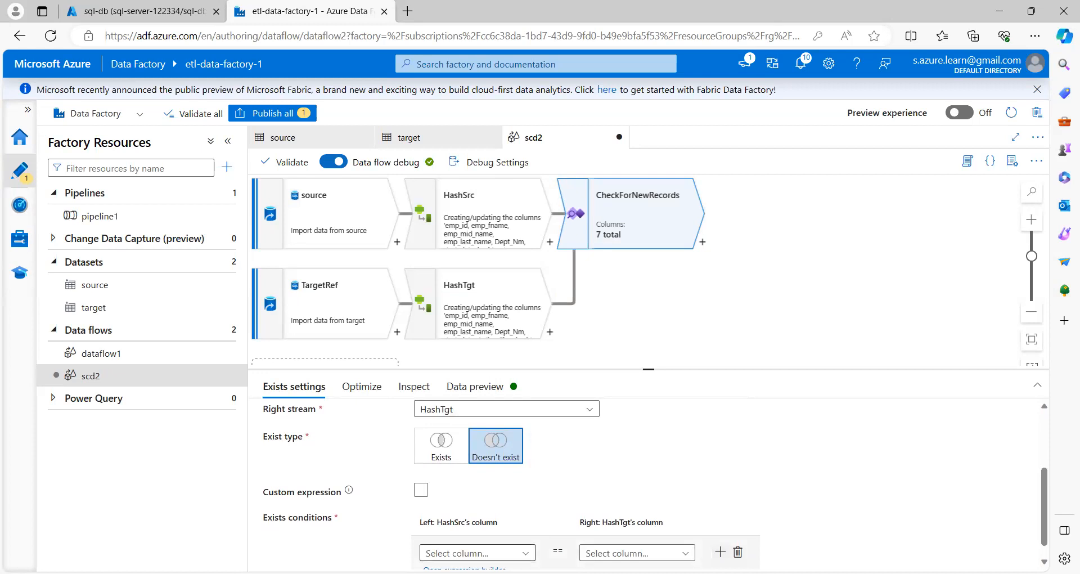
left_click(508, 553)
scroll(508, 553, "down", 1)
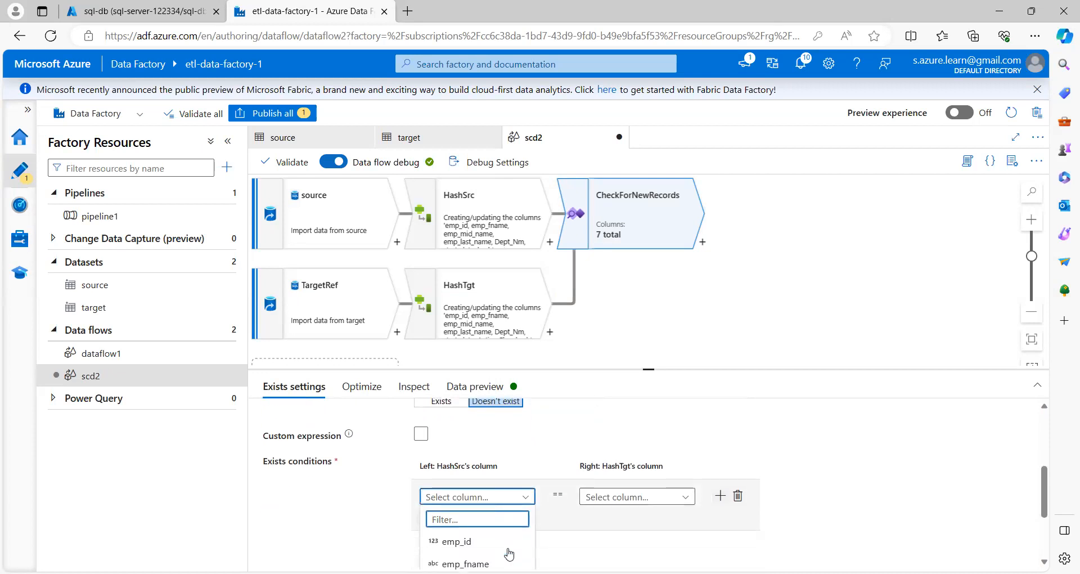
type("hash")
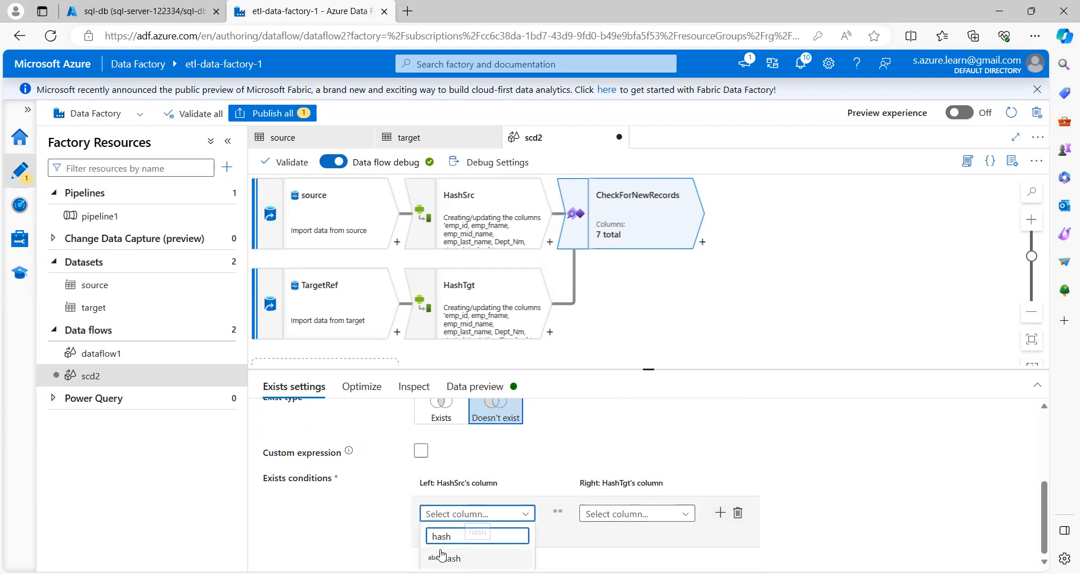
left_click(447, 557)
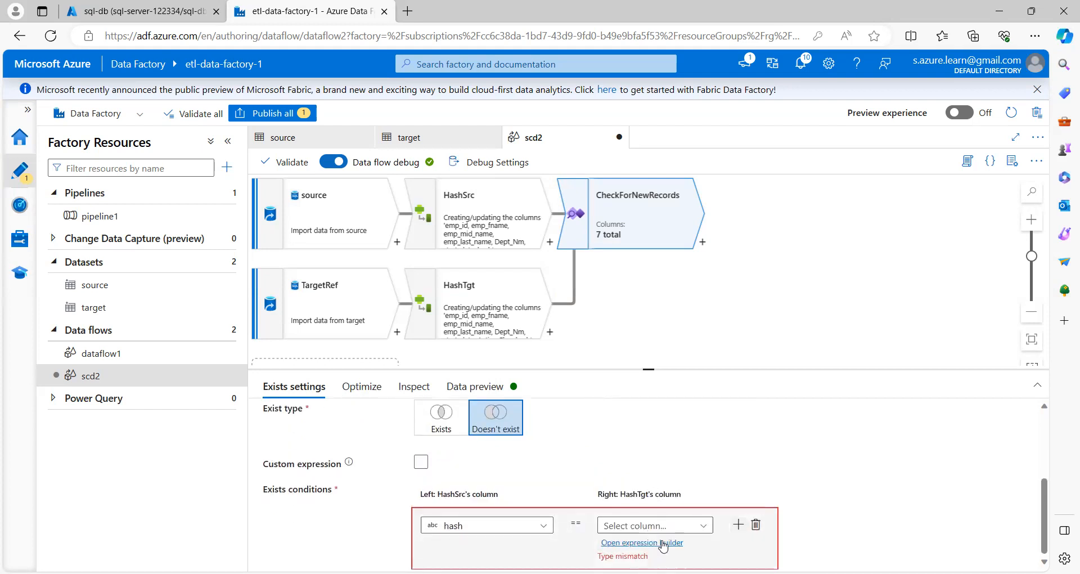
left_click(650, 526)
type("hash")
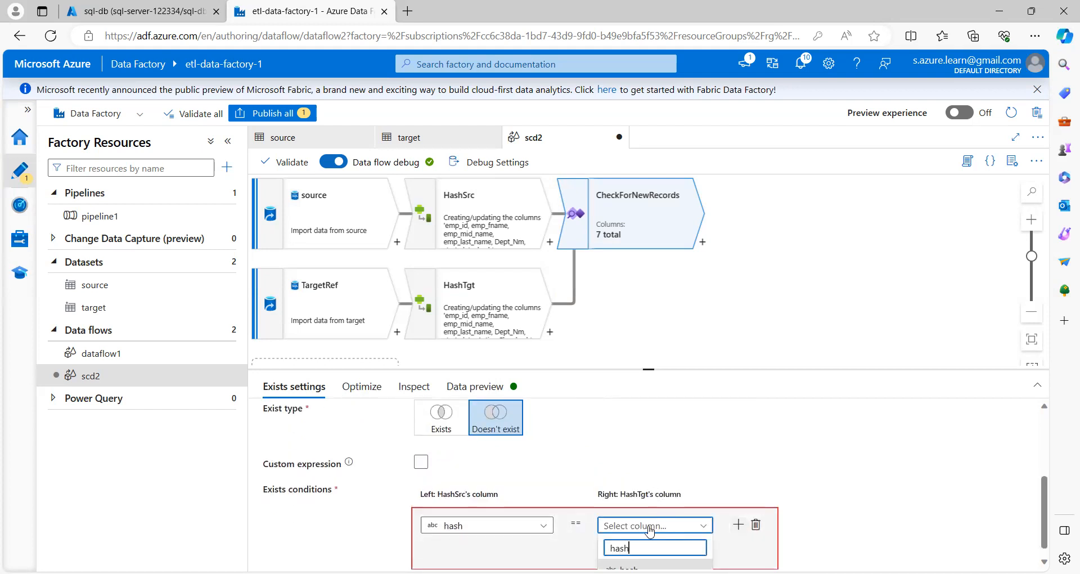
left_click(652, 556)
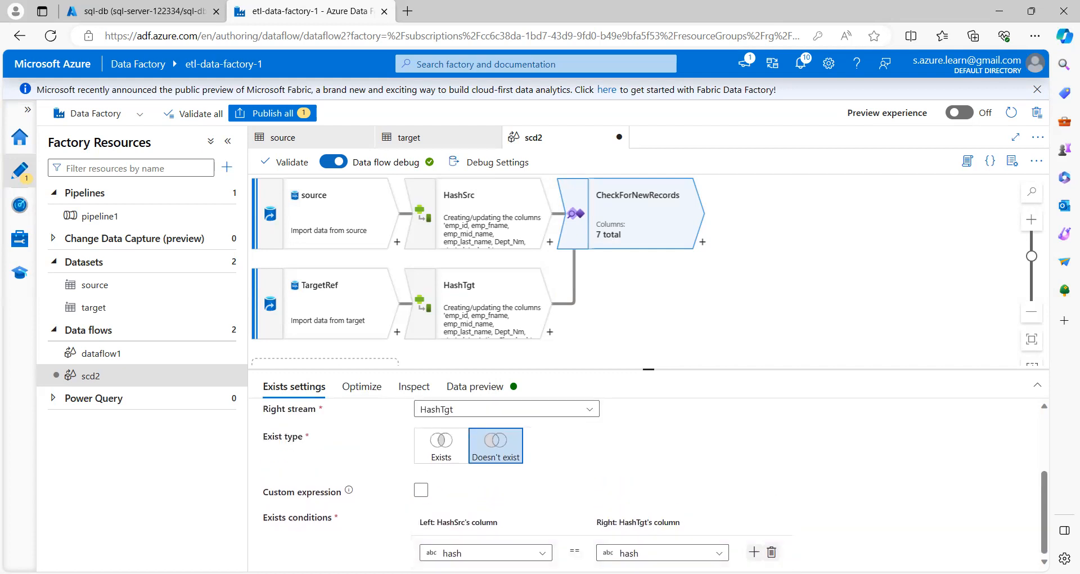
- Consult the SCD2 example workbook in Excel, return to Azure Data Factory, and refresh the data preview of CheckForNewRecords
key("alt+Tab")
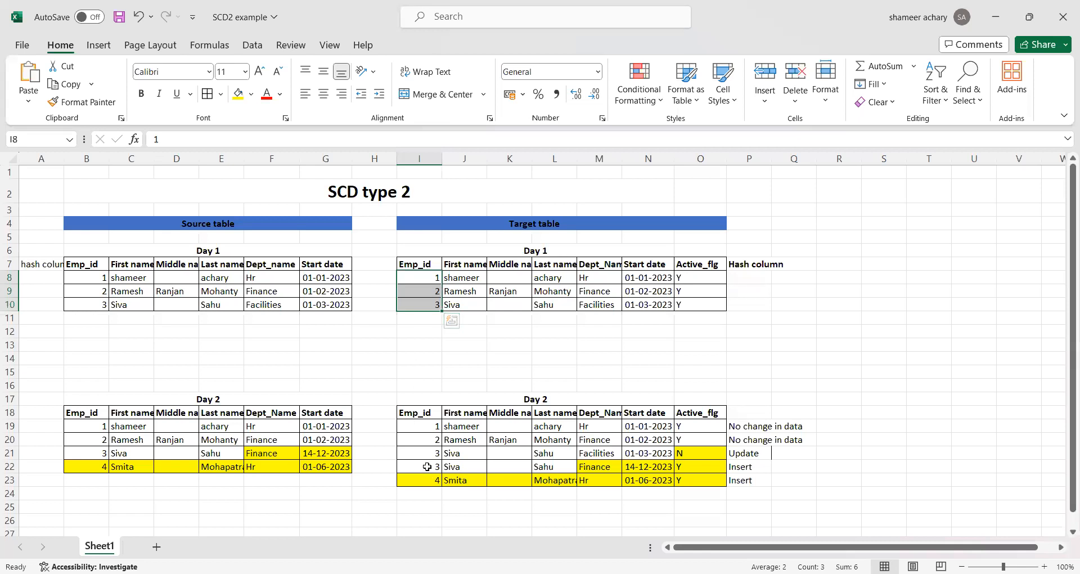
left_click(996, 17)
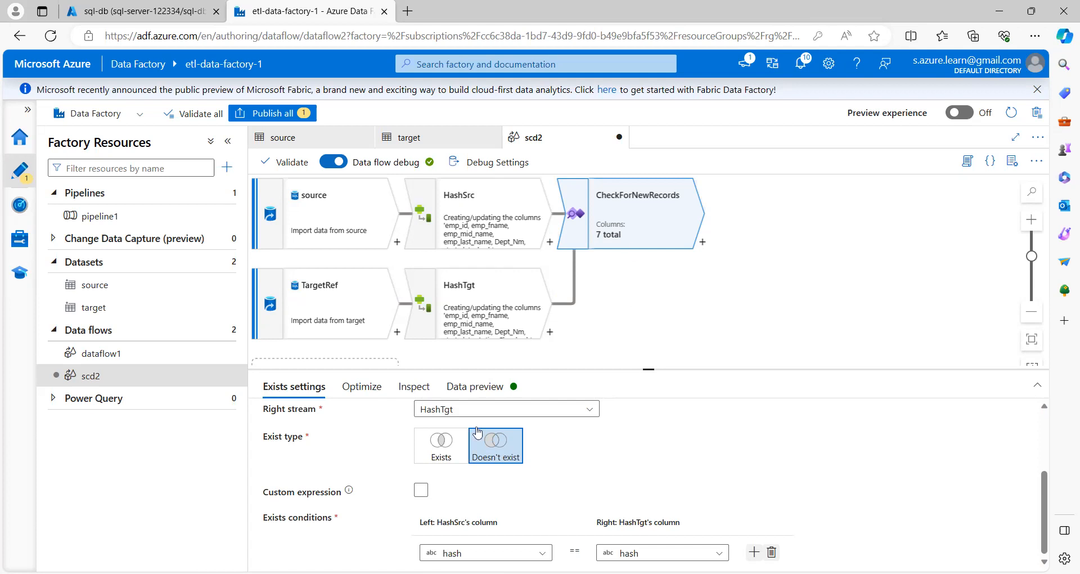
left_click(488, 388)
left_click(304, 442)
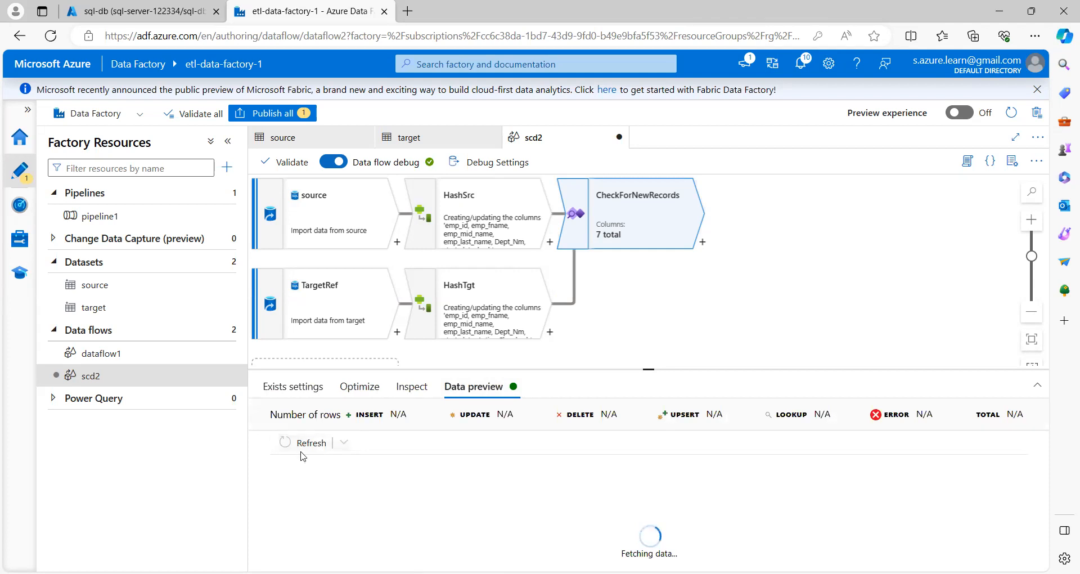
- Add a Derived Column transformation named IsActive after CheckForNewRecords
left_click(702, 243)
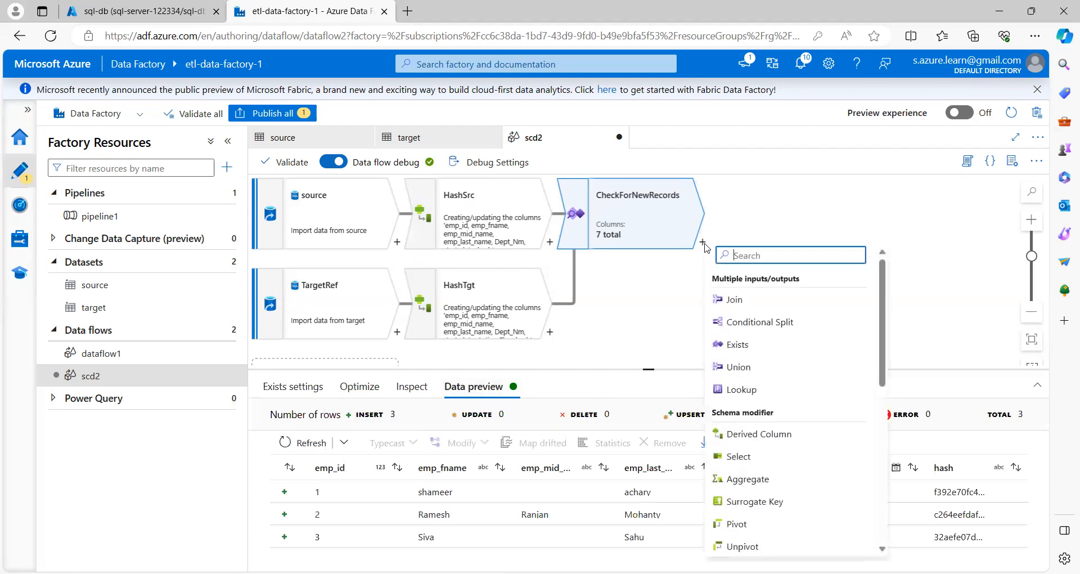
left_click(755, 435)
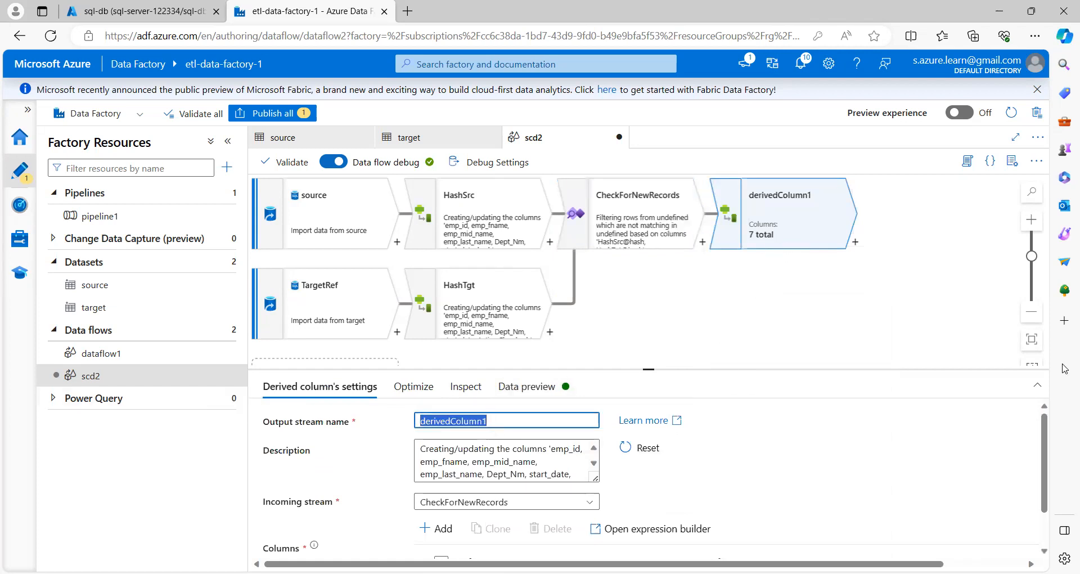
key("BackSpace")
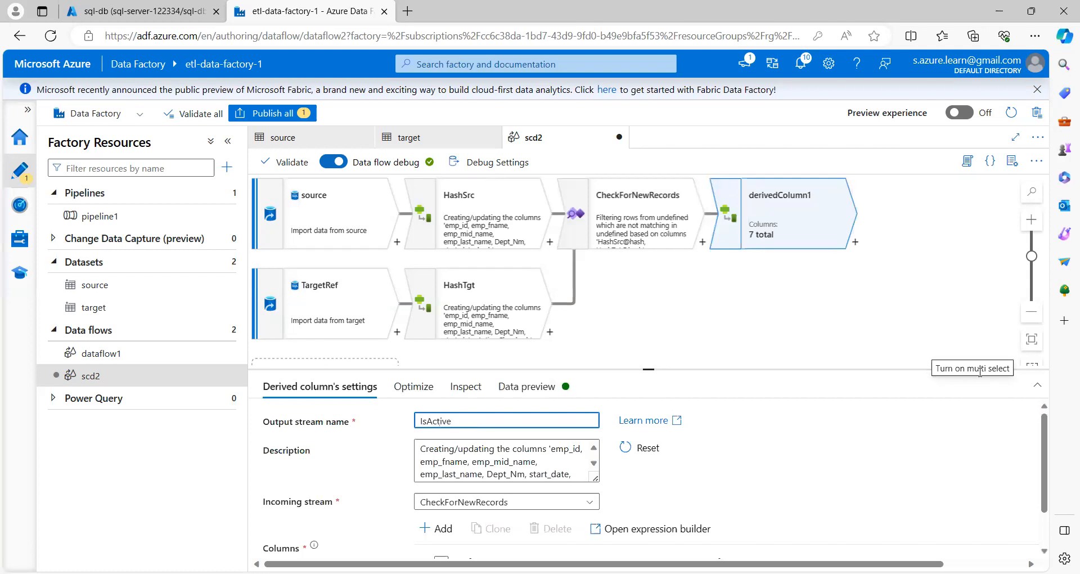
- Define an activeFlg column with the expression 'Y' in IsActive and refresh its data preview
scroll(741, 451, "down", 1)
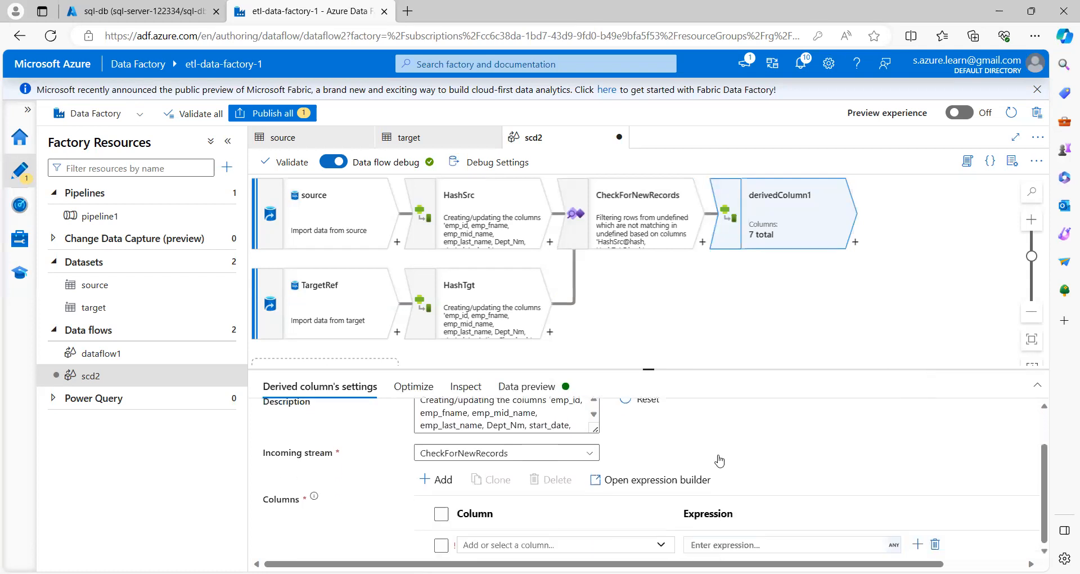
left_click(505, 543)
type("add")
key("BackSpace")
type("a")
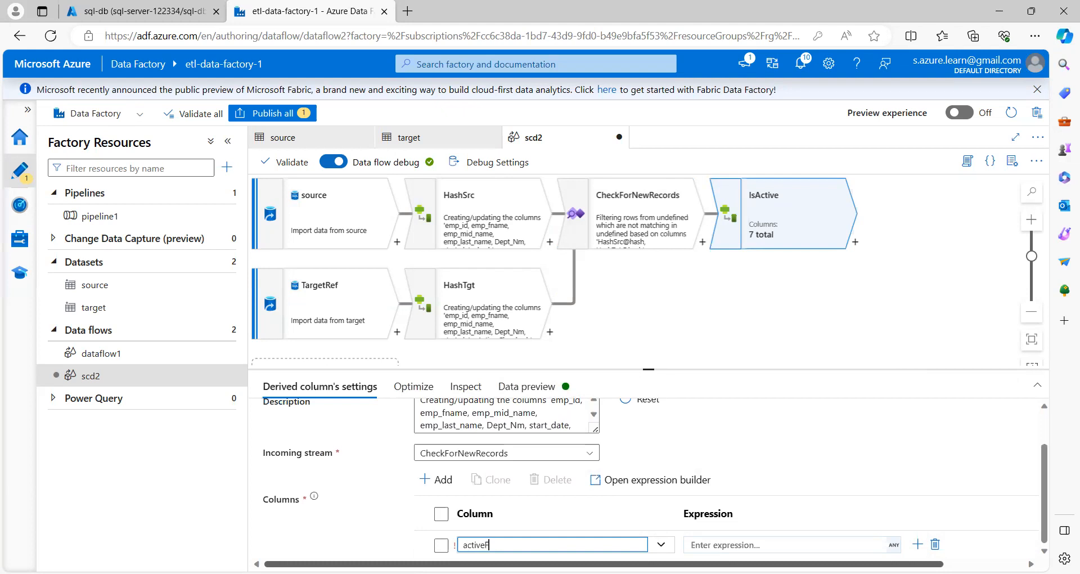
left_click(776, 546)
type("'Y'")
key("BackSpace")
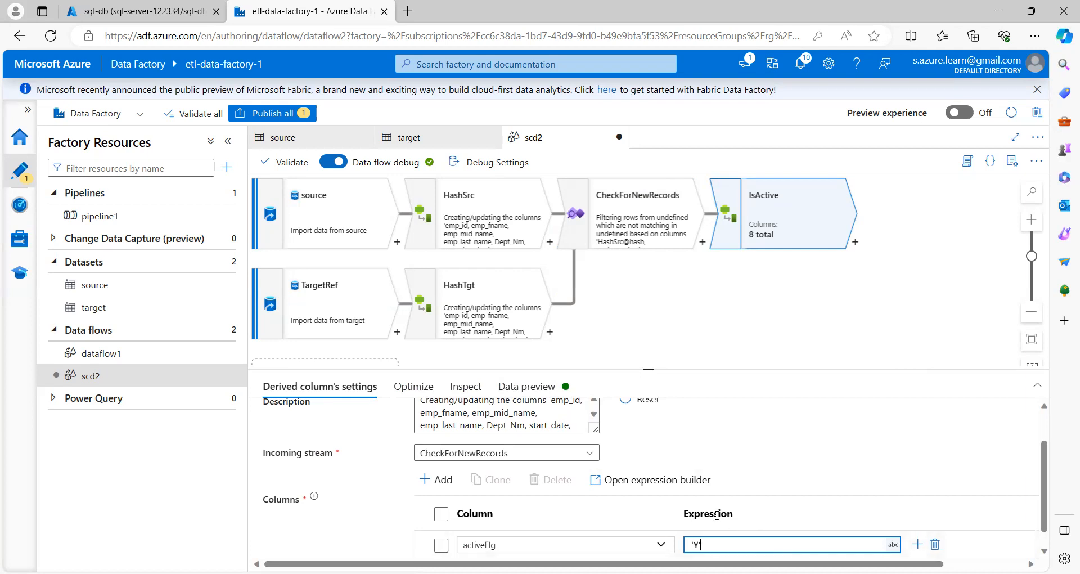
left_click(529, 386)
left_click(326, 441)
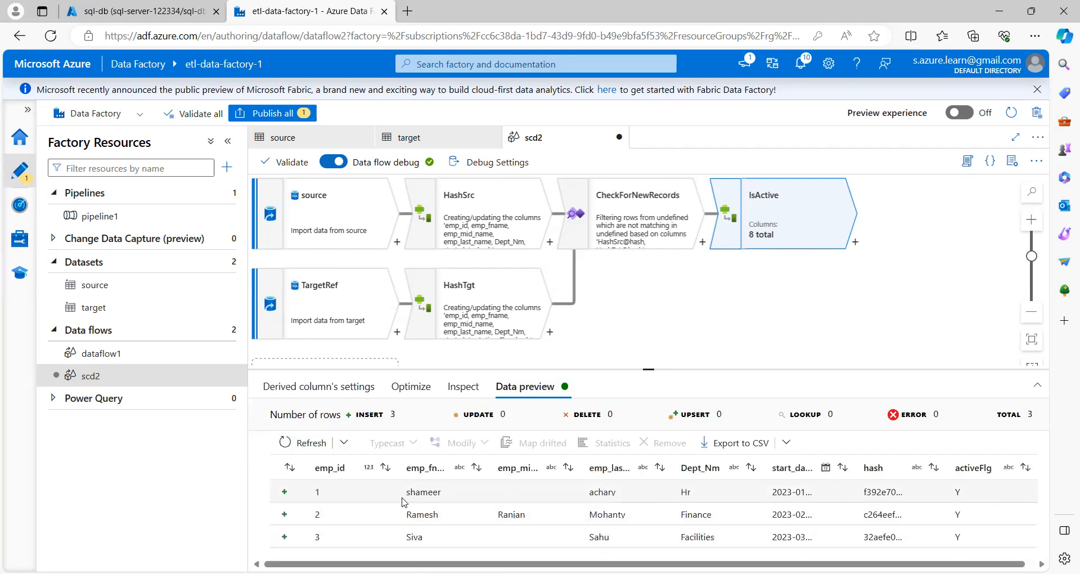
- Add a sink named TargetInsert after the IsActive transformation
left_click(855, 243)
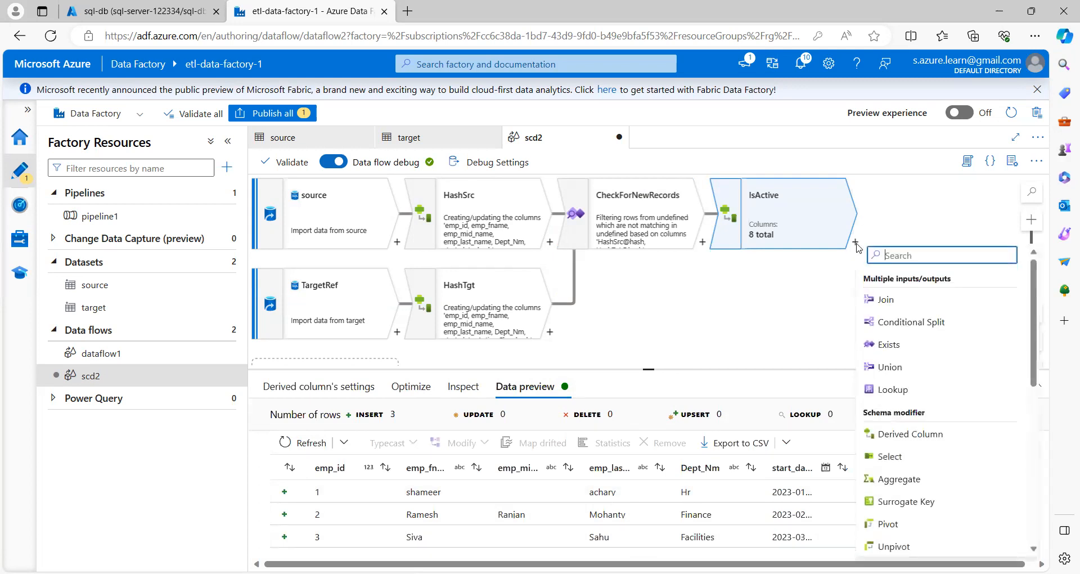
type("sink")
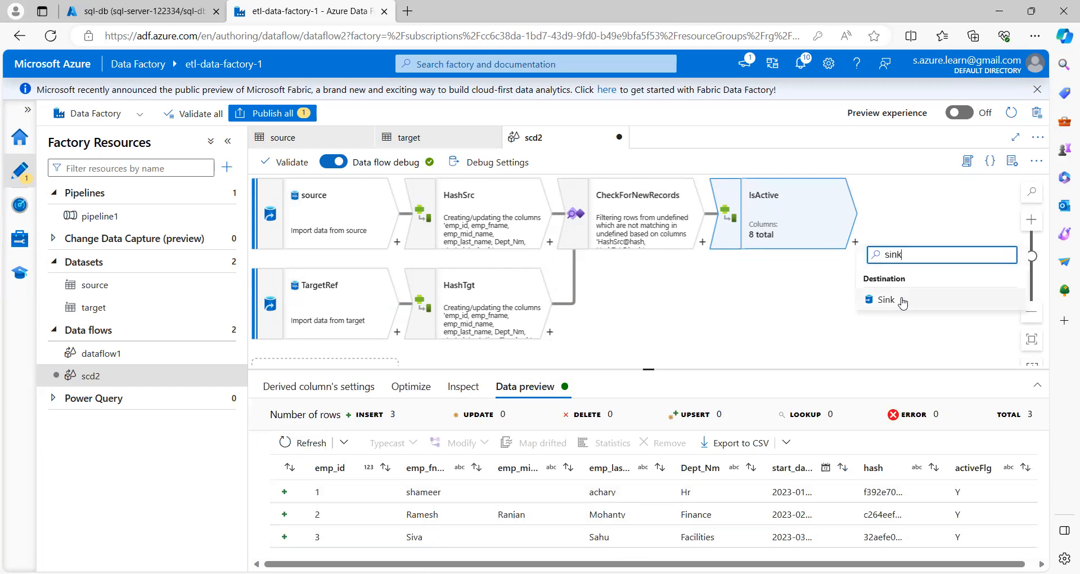
left_click(886, 299)
double_click(433, 420)
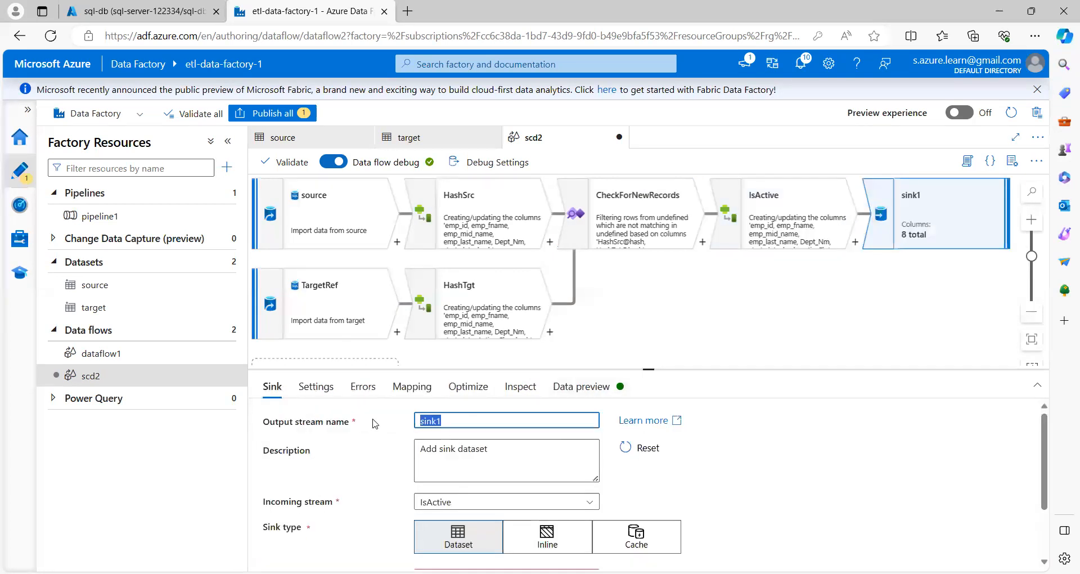
type("Target")
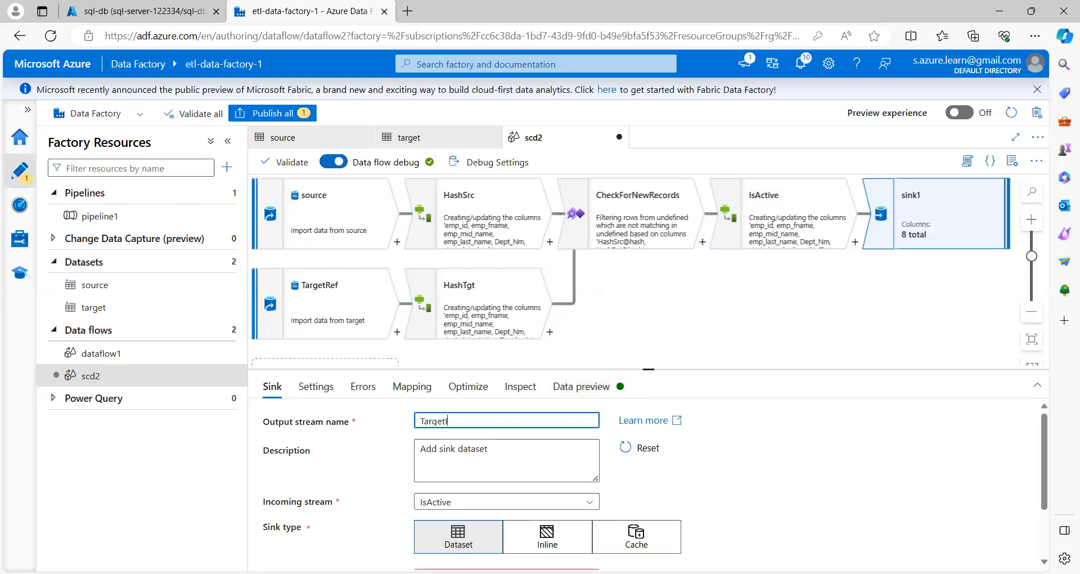
type("Insert")
- Set the TargetInsert sink's dataset to target and review its update method settings
scroll(726, 531, "down", 2)
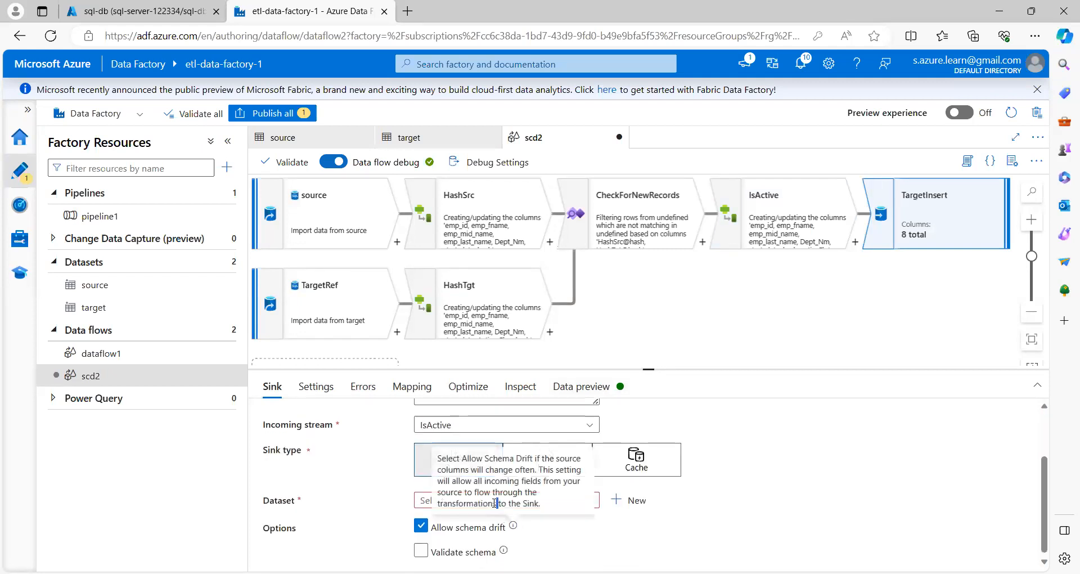
left_click(442, 500)
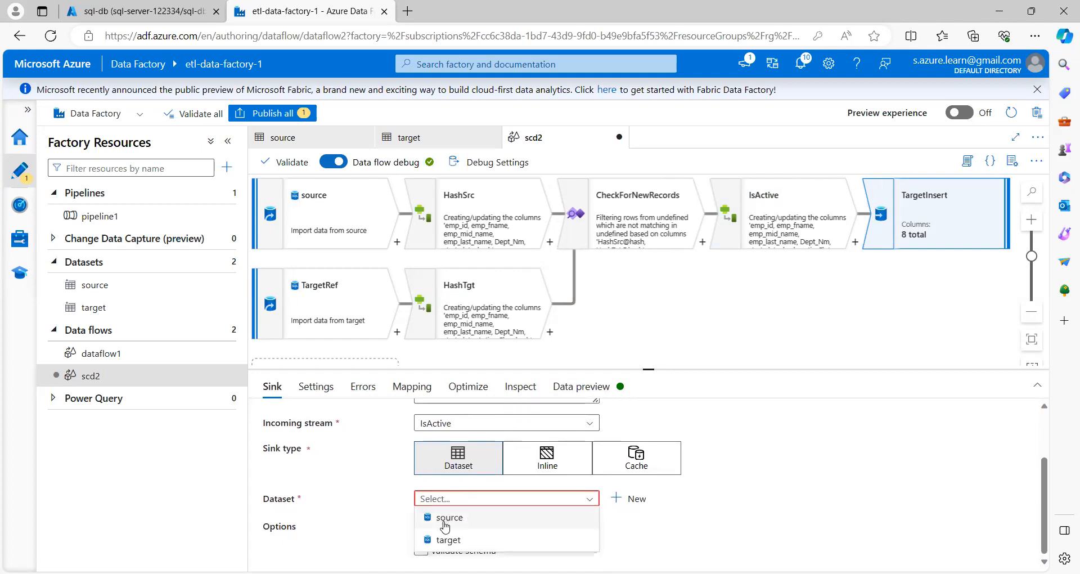
left_click(442, 540)
left_click(317, 388)
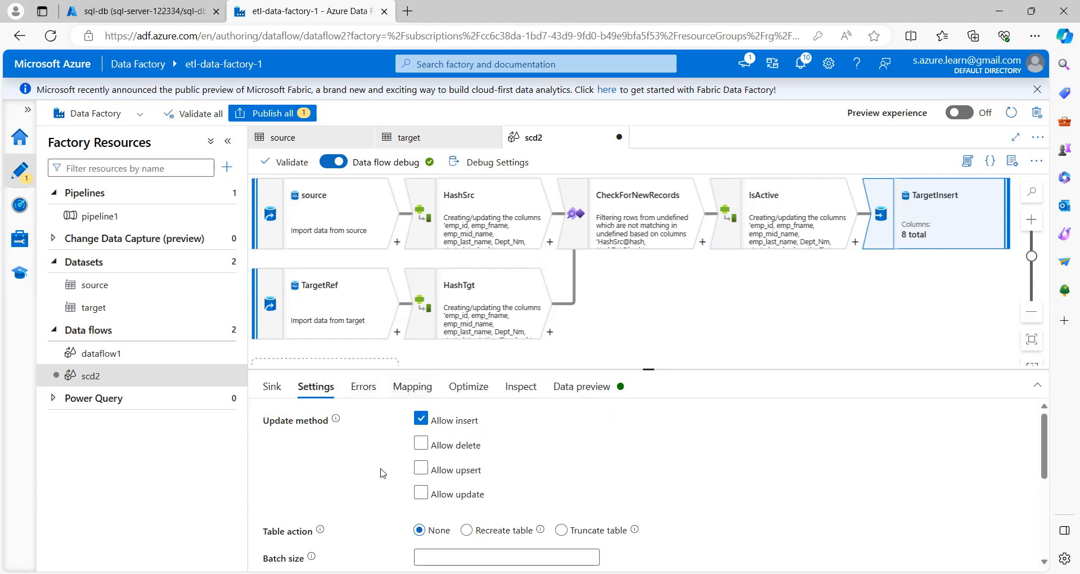
- Turn off auto mapping for TargetInsert and map the activeFlg input column to the Active_Flag output column
left_click(412, 388)
left_click(288, 467)
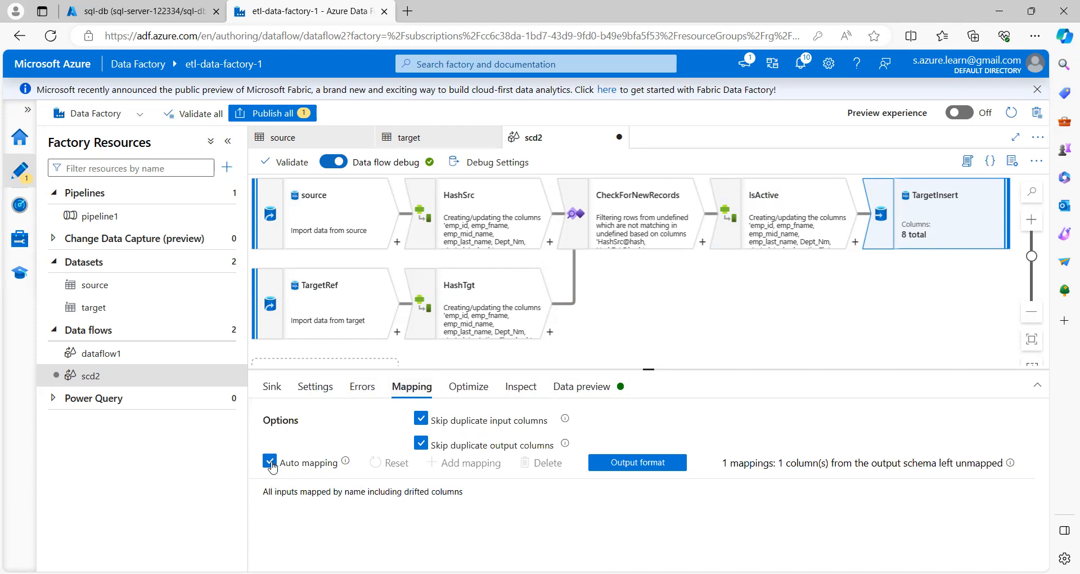
scroll(347, 476, "down", 3)
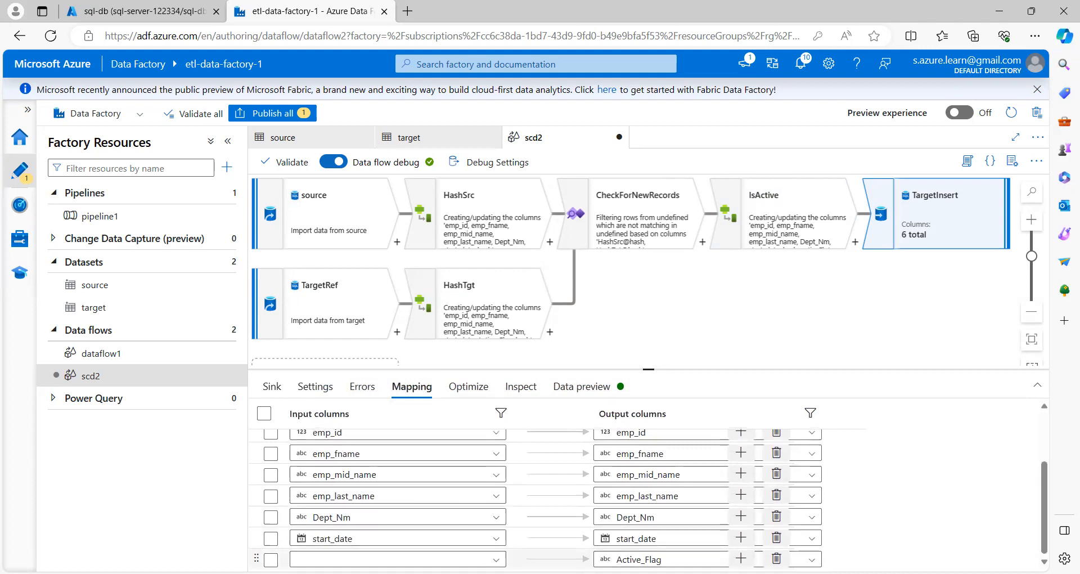
left_click(439, 559)
scroll(441, 535, "down", 3)
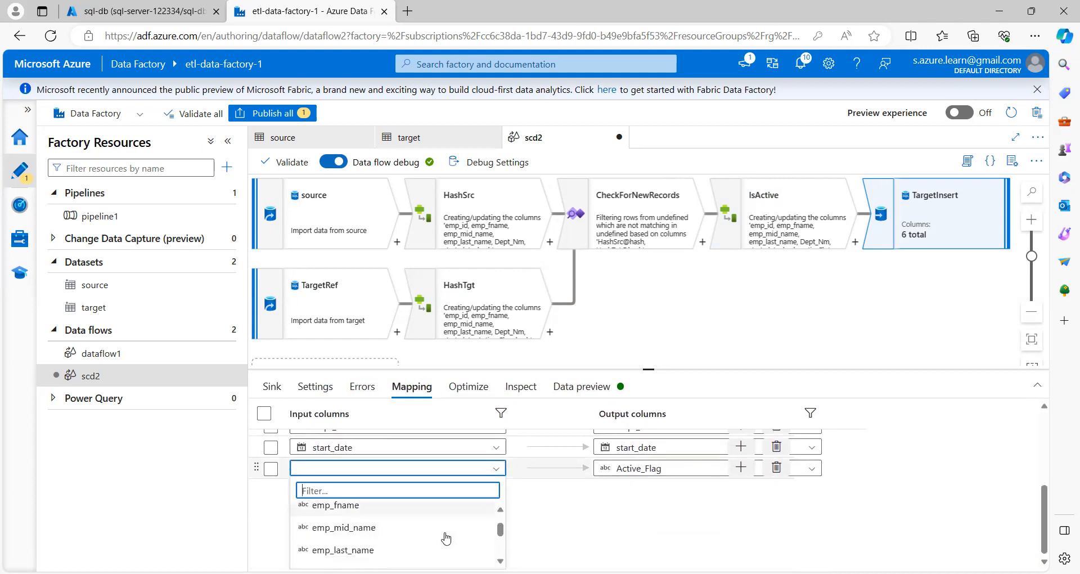
scroll(440, 543, "down", 3)
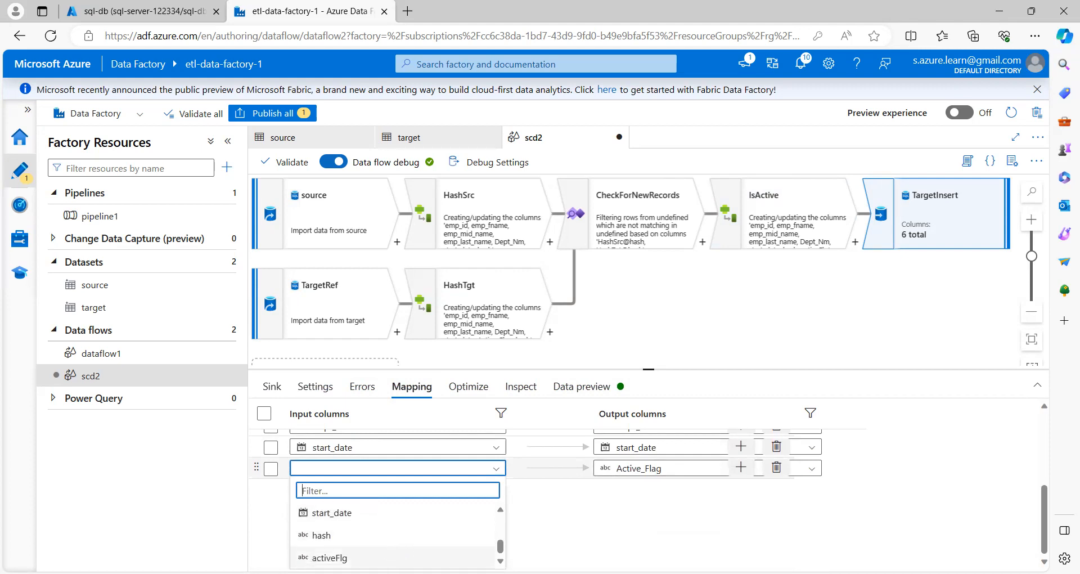
left_click(337, 558)
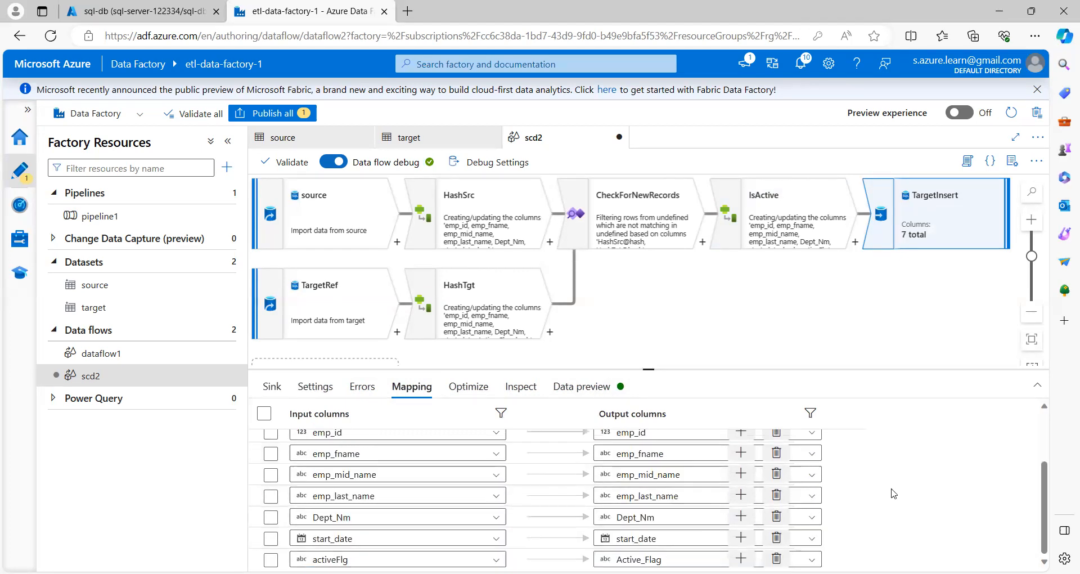
- Refresh the TargetInsert data preview, and switch to the SCD2 example workbook in Excel
left_click(573, 387)
left_click(294, 447)
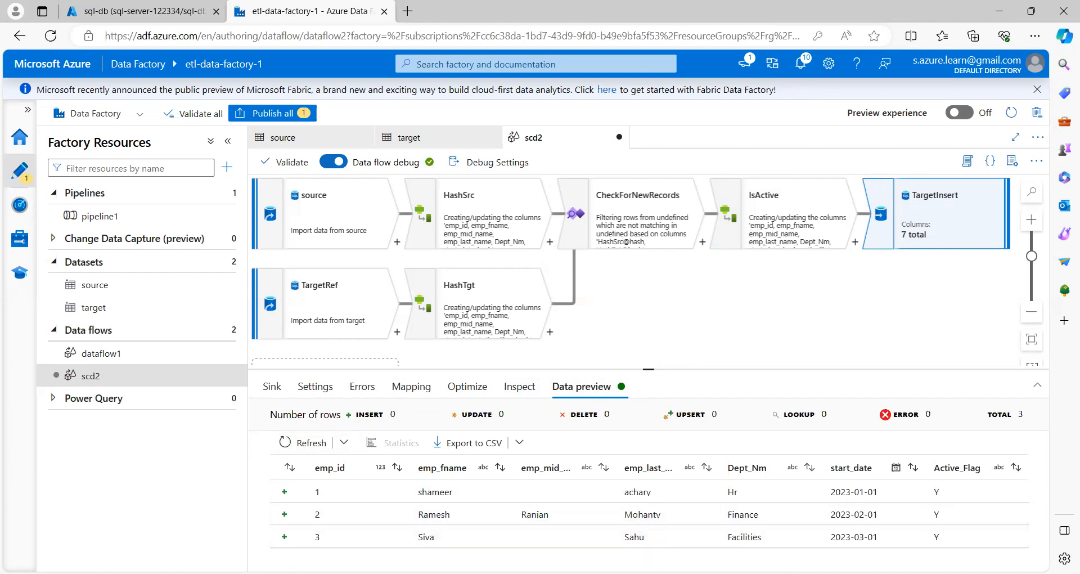
key("alt+Tab")
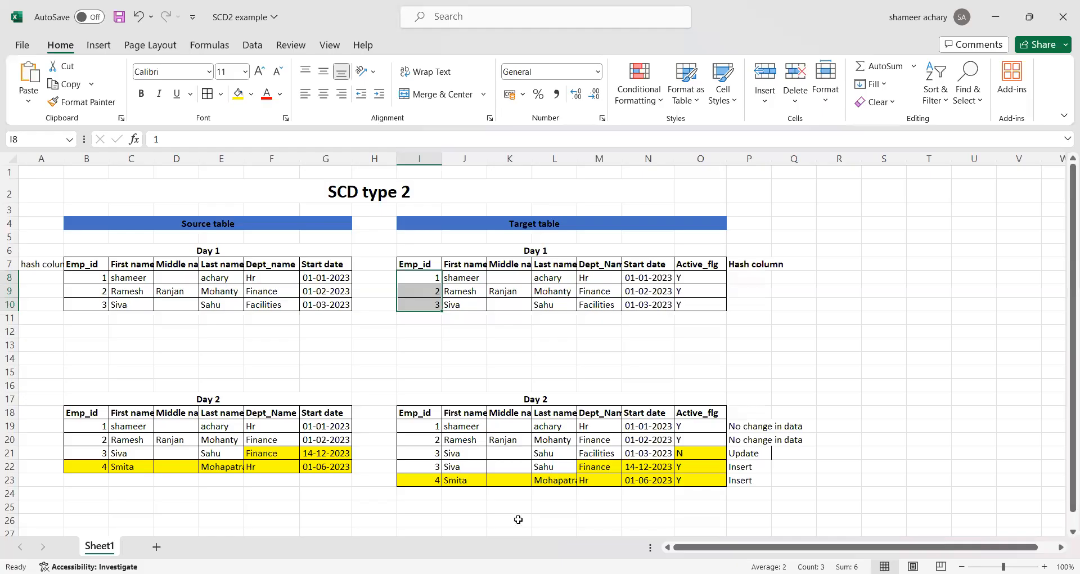
- Compare the Emp_id 3 row in the Day 1 target table with its Day 2 source and target rows
left_click(421, 466)
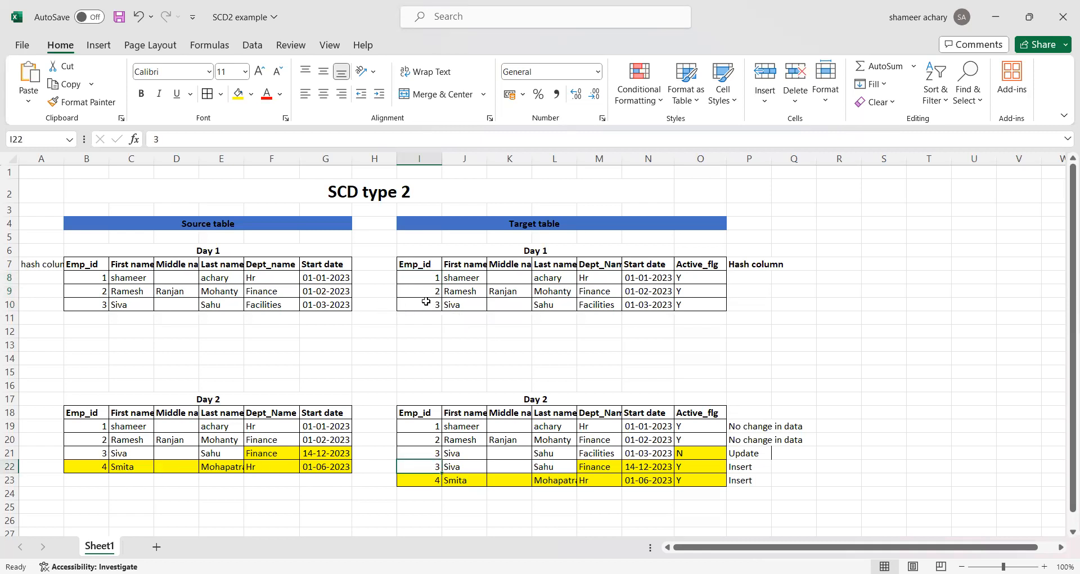
left_click_drag(426, 301, 641, 301)
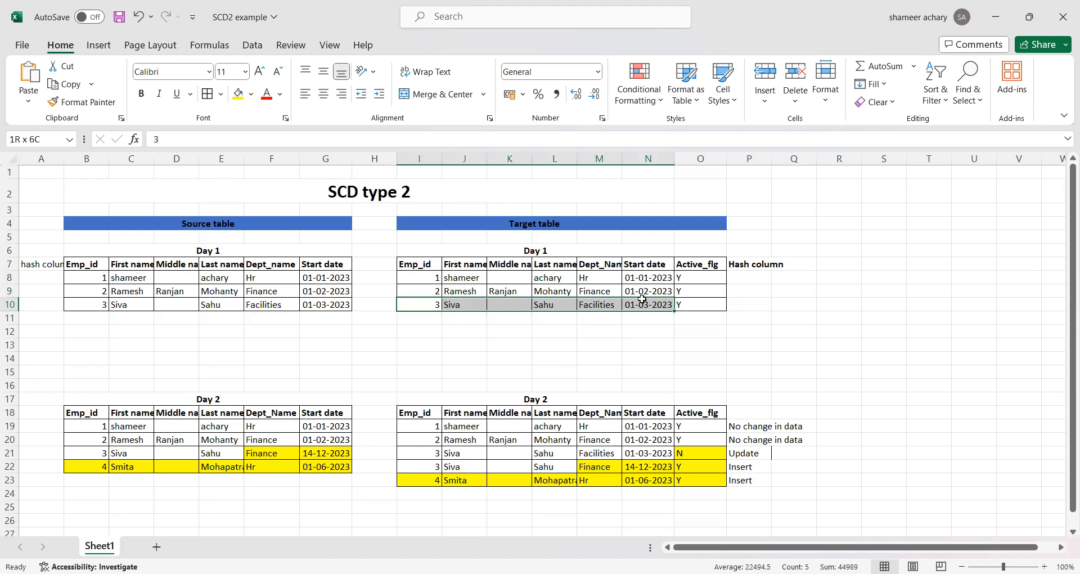
left_click_drag(641, 299, 642, 300)
left_click_drag(434, 304, 648, 307)
left_click_drag(95, 454, 315, 449)
left_click(83, 451)
left_click_drag(83, 451, 329, 453)
left_click_drag(427, 305, 686, 305)
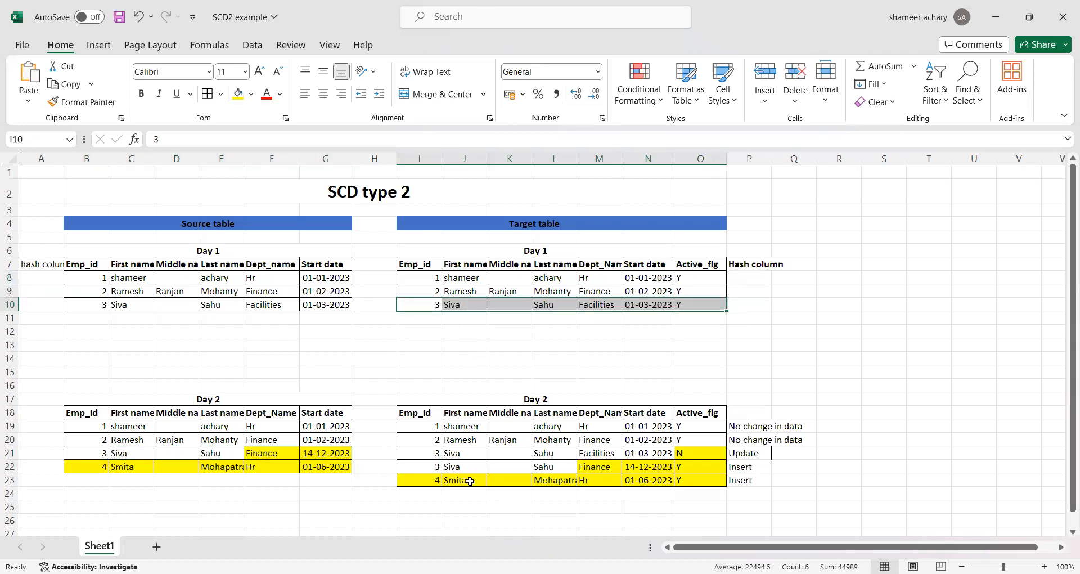
left_click_drag(421, 467, 687, 467)
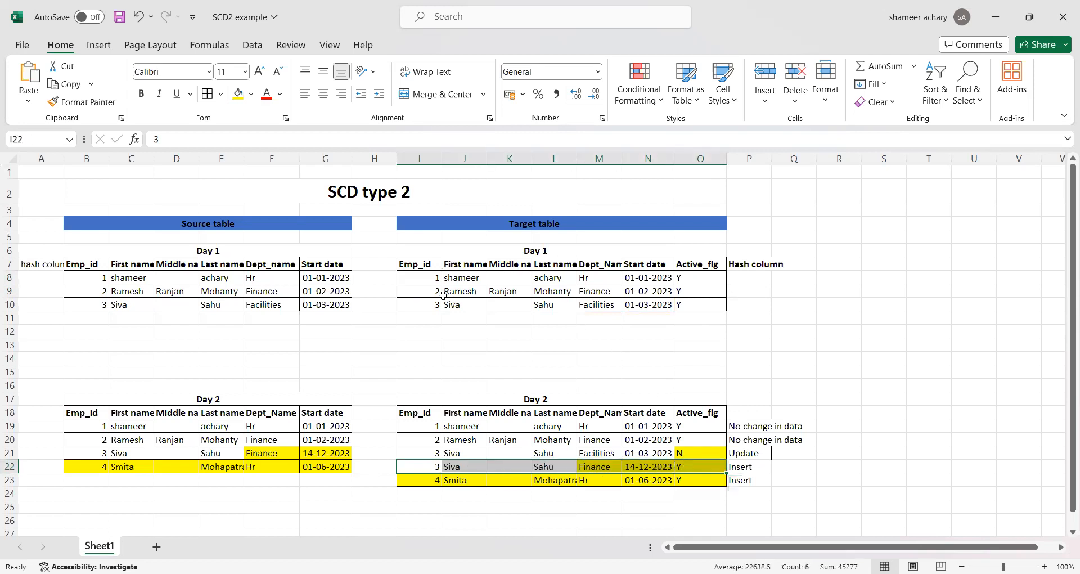
- Examine the Day 1 target rows and the Emp_id 3 rows marked Update and Insert in the Day 2 target table
left_click_drag(430, 275, 690, 298)
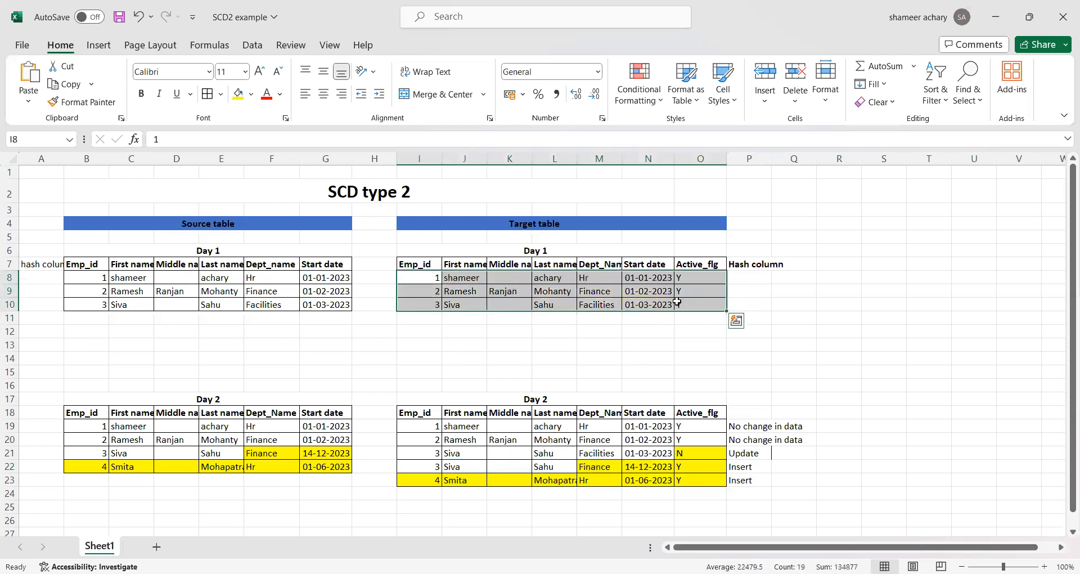
left_click_drag(430, 454, 700, 441)
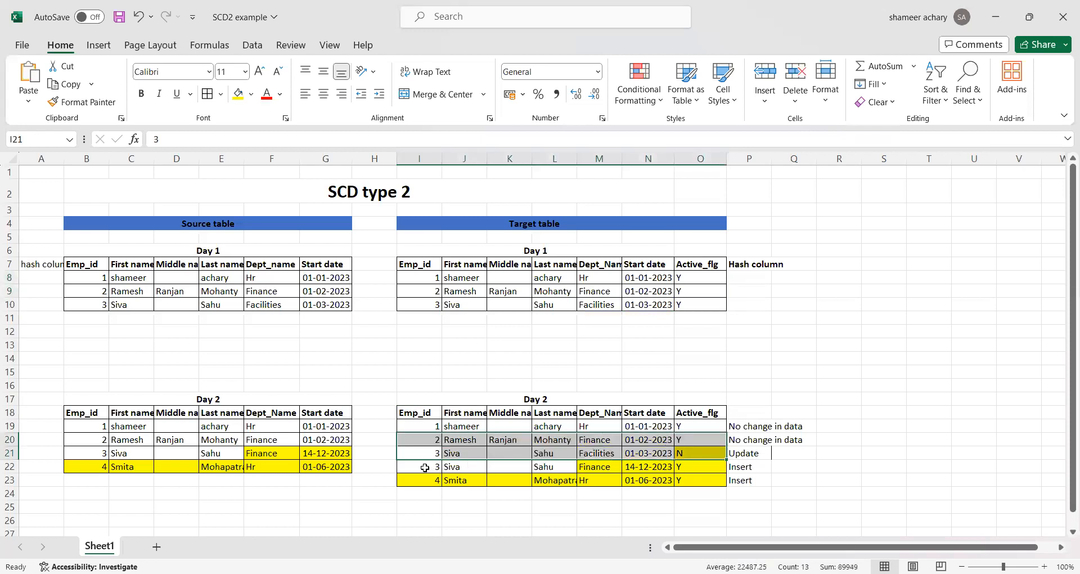
left_click(424, 467)
left_click_drag(422, 466, 691, 468)
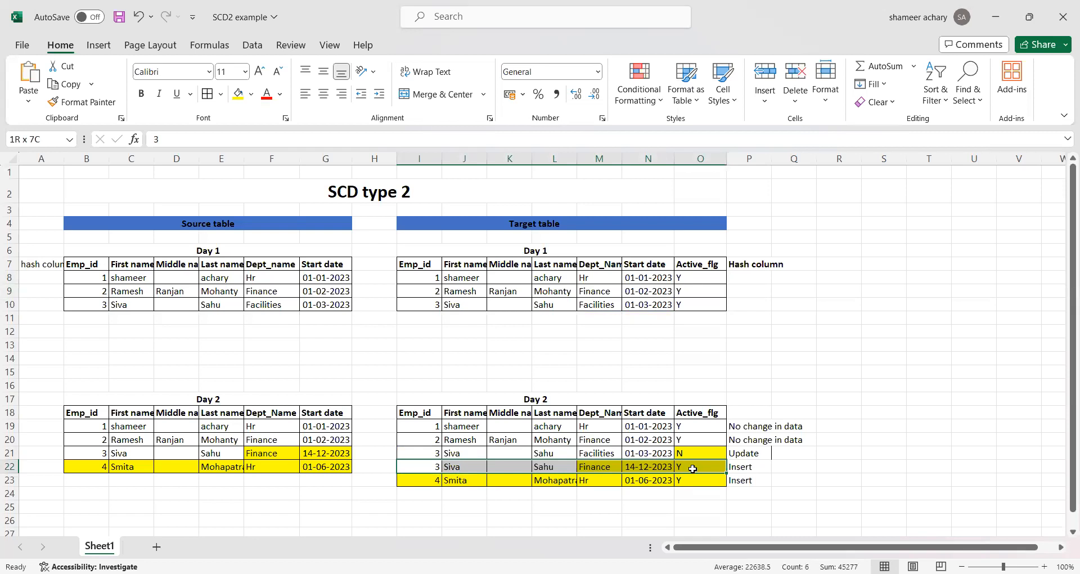
left_click_drag(692, 469, 693, 468)
left_click(430, 452)
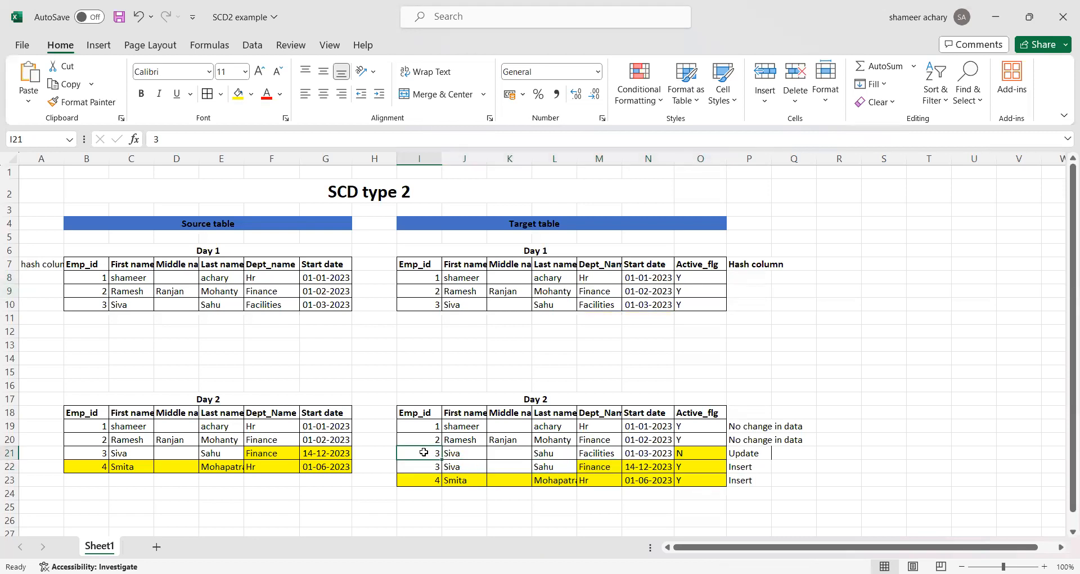
left_click_drag(423, 452, 687, 452)
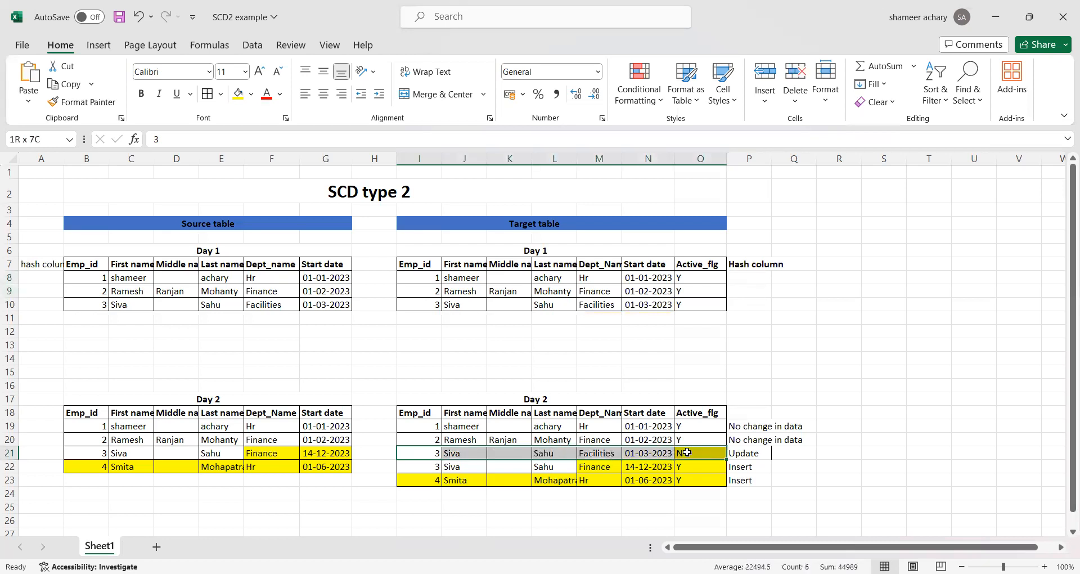
left_click_drag(434, 467, 691, 467)
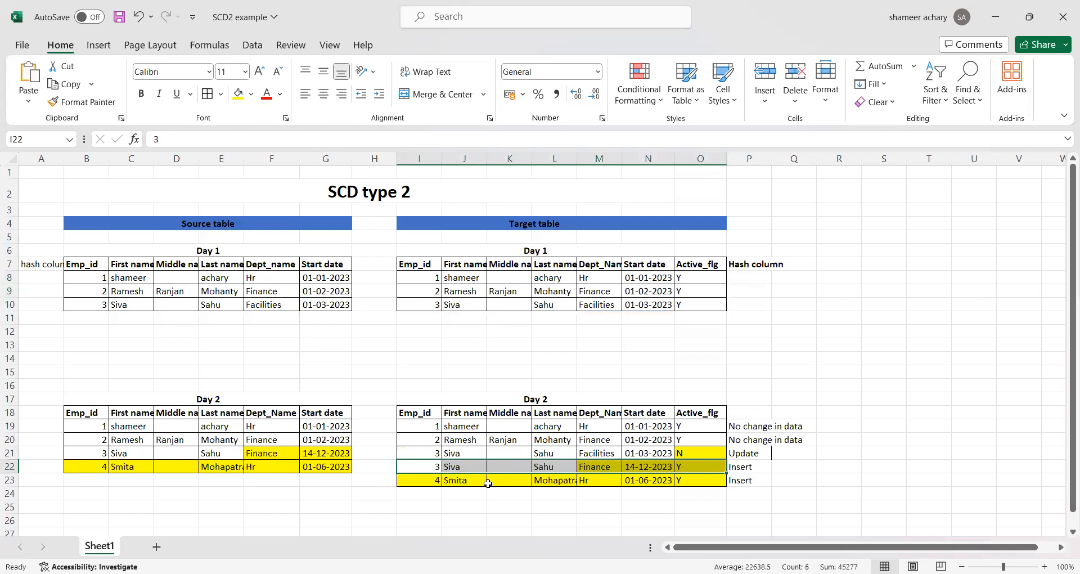
left_click_drag(423, 277, 426, 296)
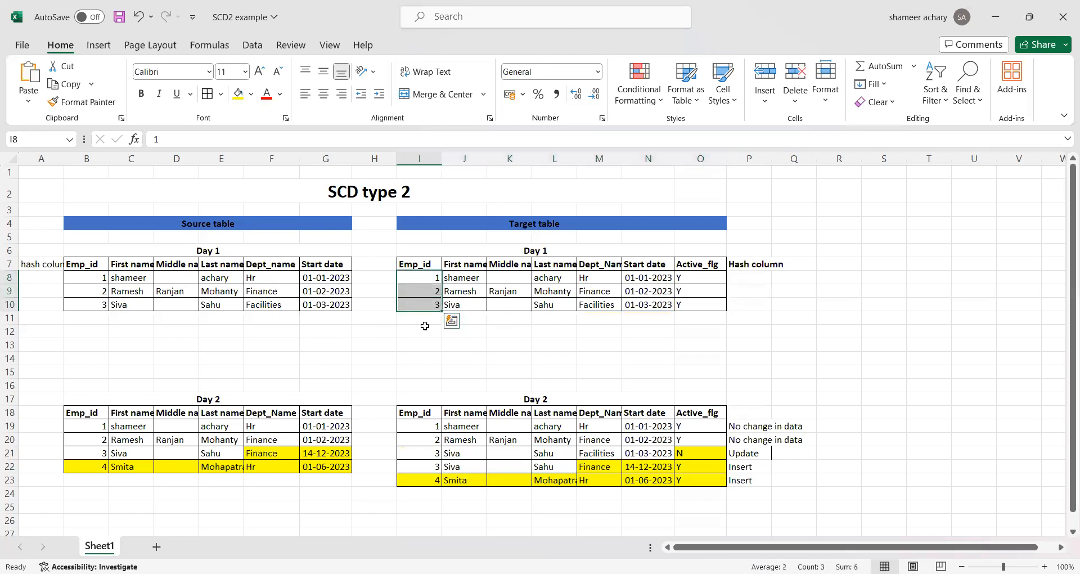
- Examine the Insert and Update rows in the Day 2 target table, and compare the source and target tables around the Day 1 Emp_id 3 row
left_click_drag(421, 479, 693, 478)
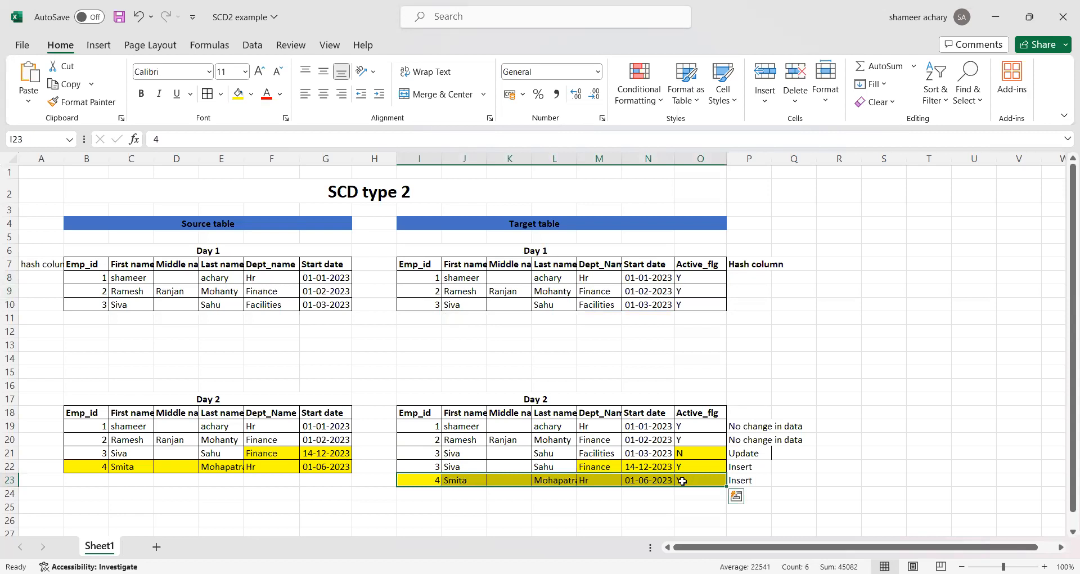
left_click_drag(422, 466, 698, 468)
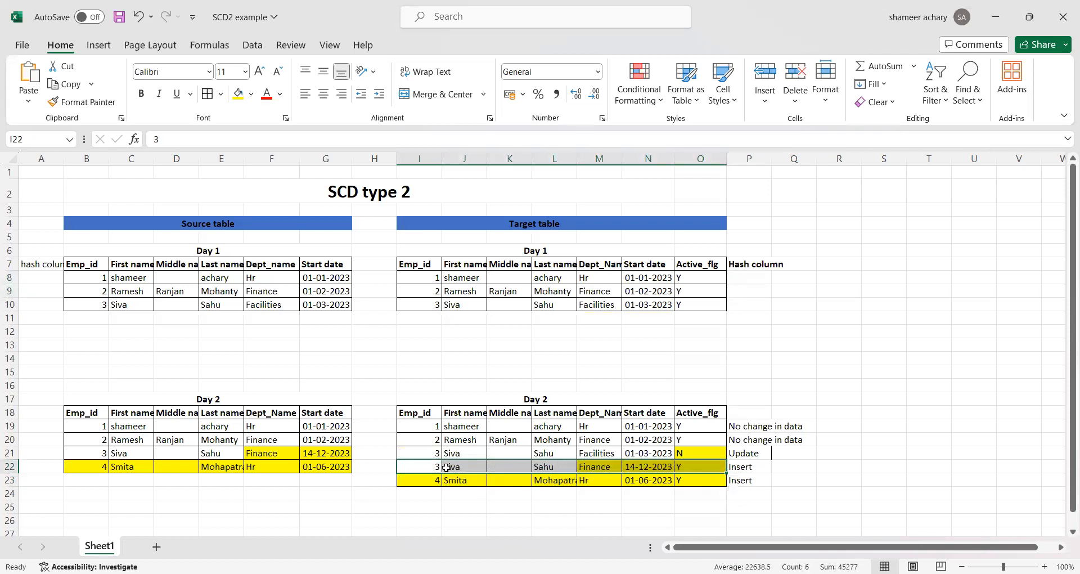
left_click_drag(424, 453, 712, 453)
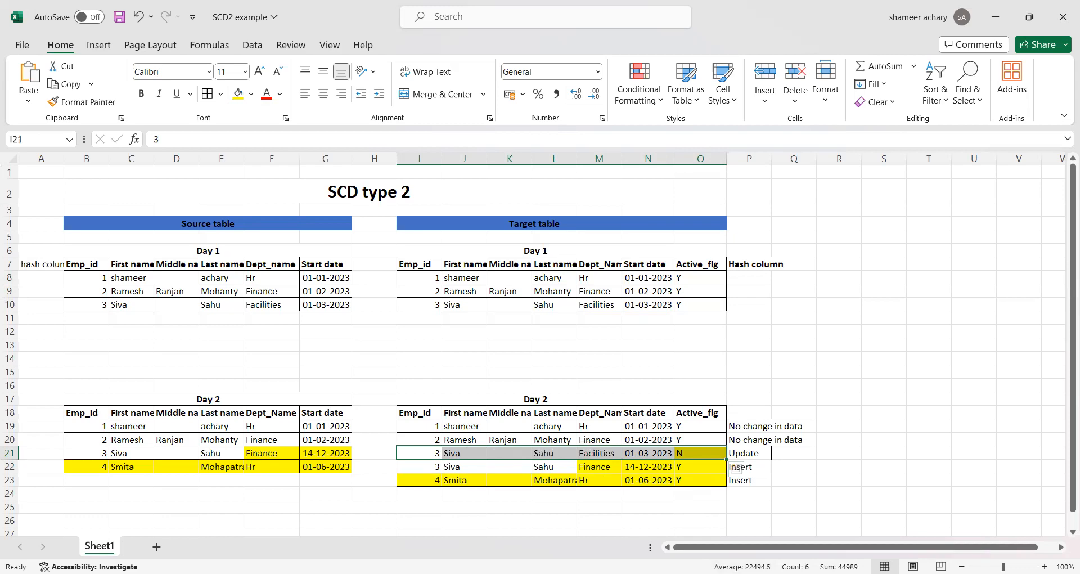
key("alt+Tab")
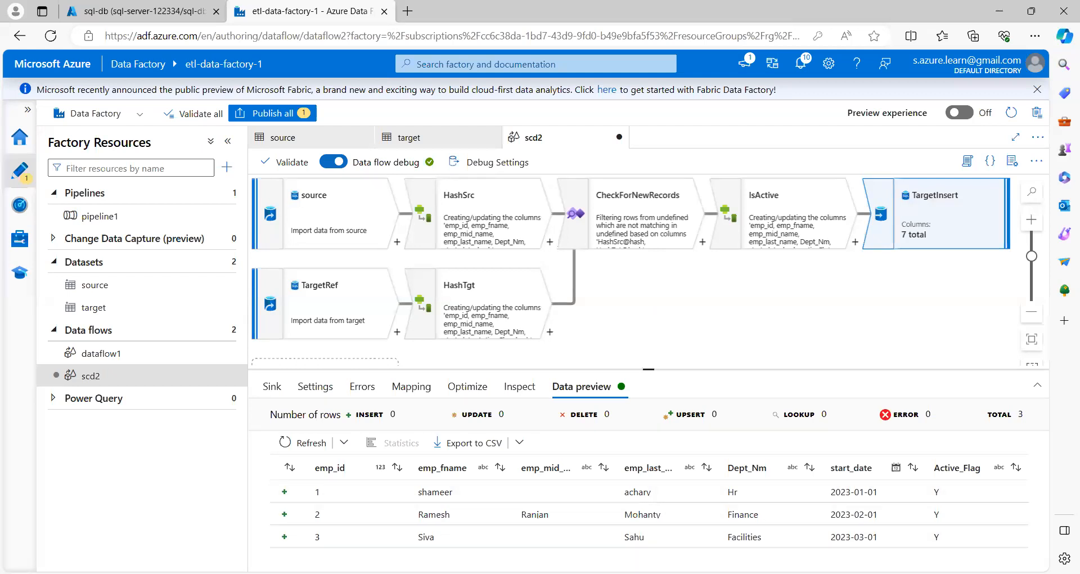
key("alt+Tab")
left_click(549, 223)
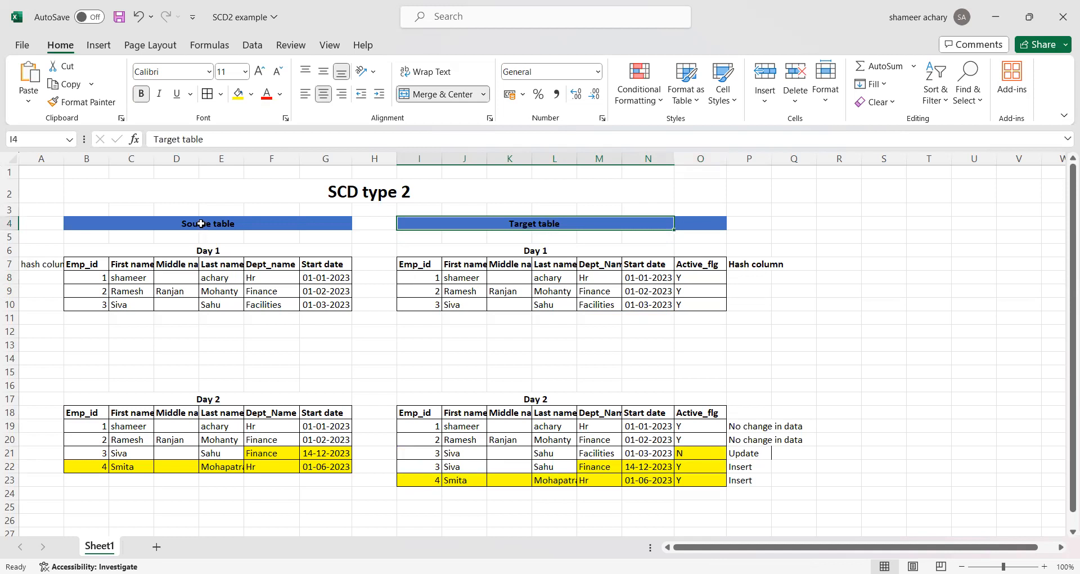
left_click(201, 223)
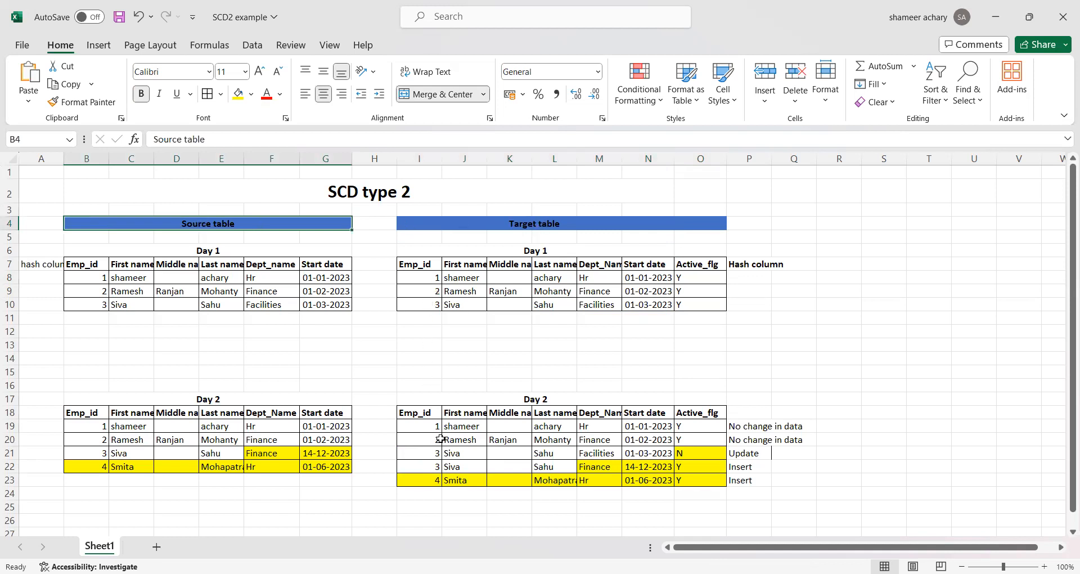
left_click_drag(415, 305, 686, 306)
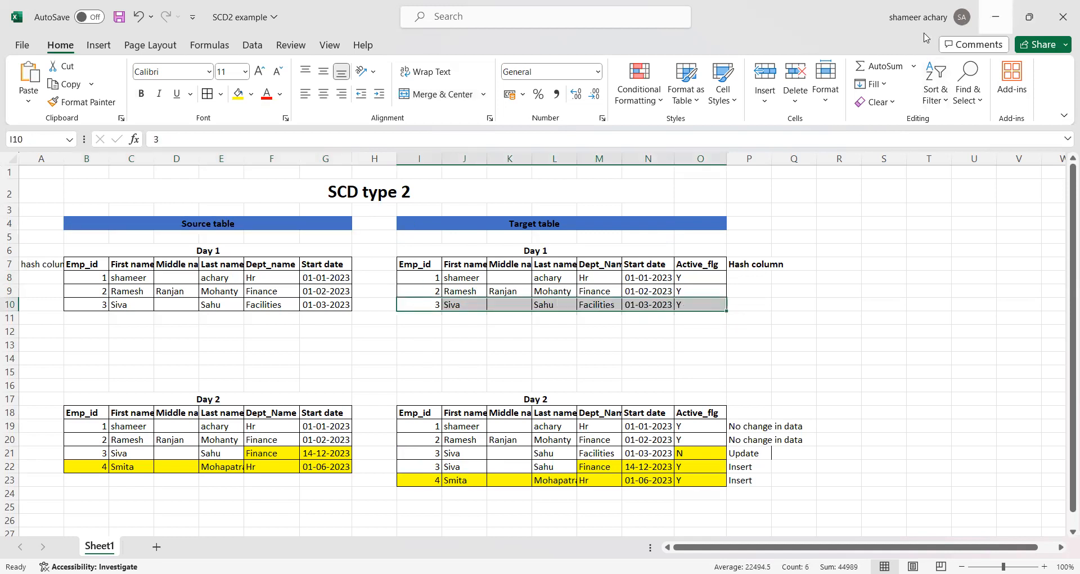
left_click(513, 223)
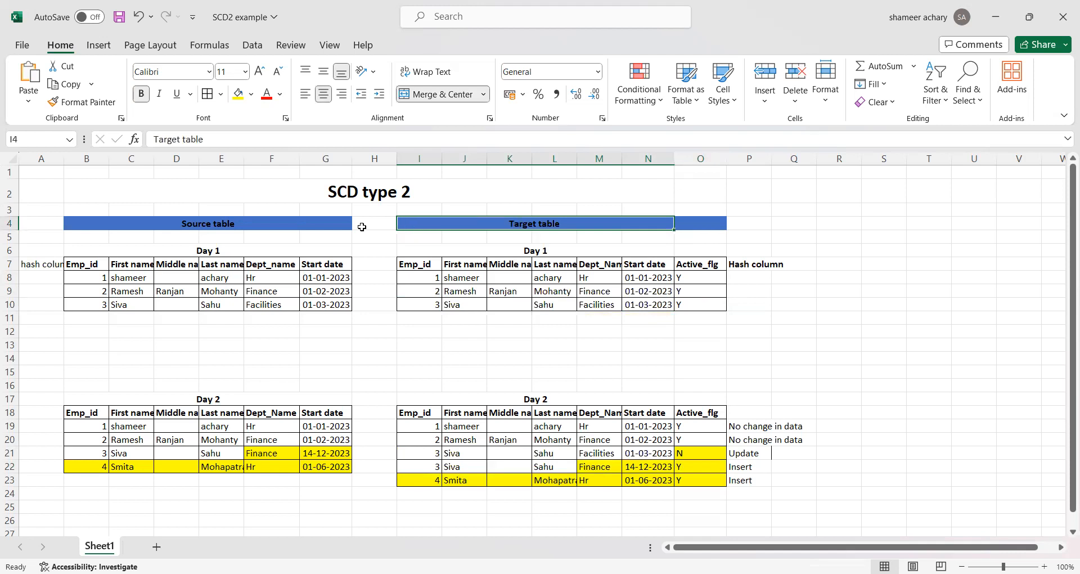
left_click(241, 222)
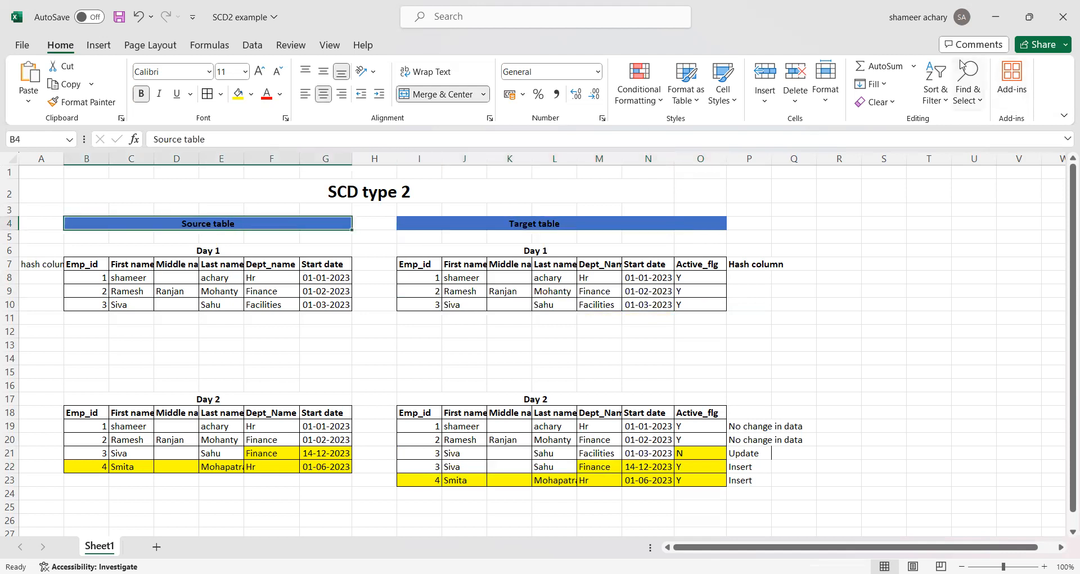
- Switch to Azure Data Factory and add an Exists transformation named CheckForExistingKeys after HashTgt
left_click(997, 16)
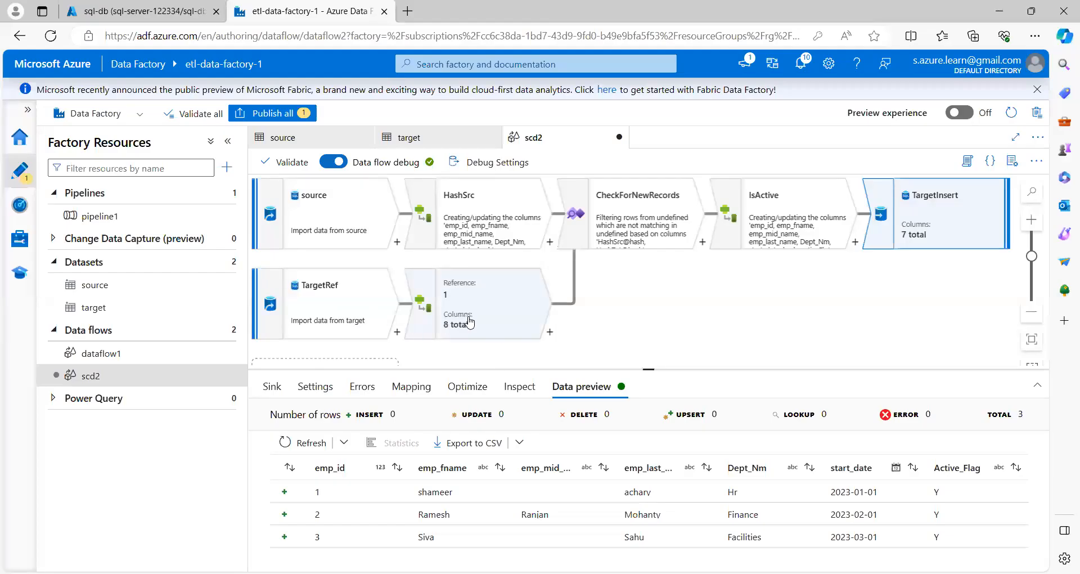
left_click(550, 334)
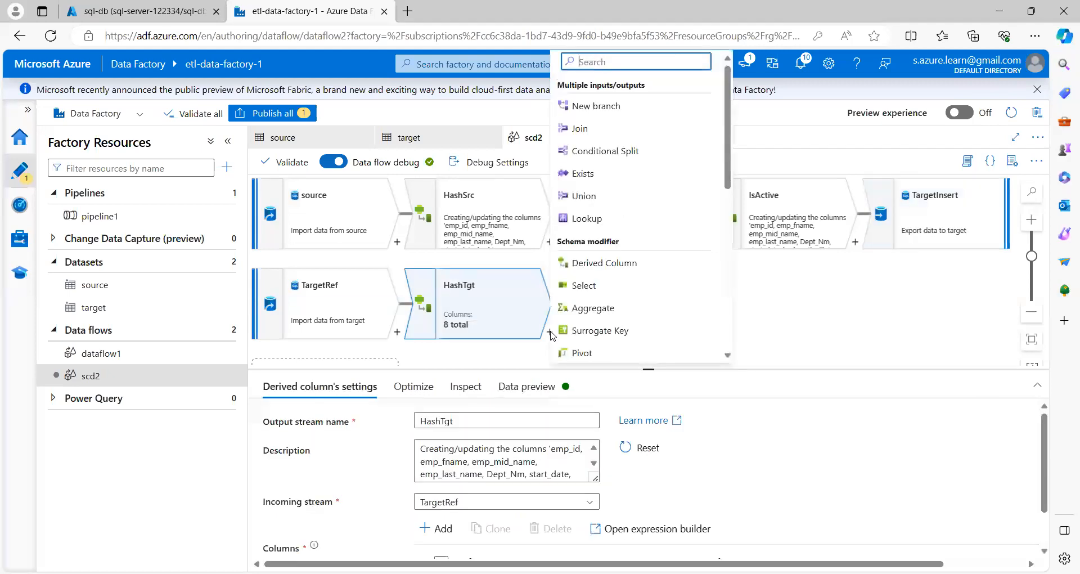
left_click(612, 177)
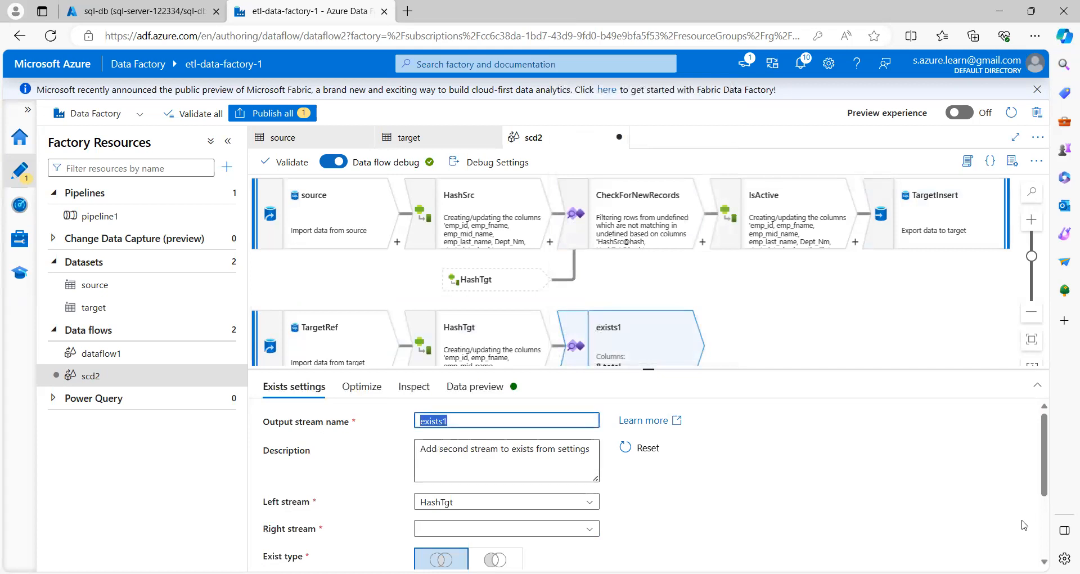
type("CheckFor")
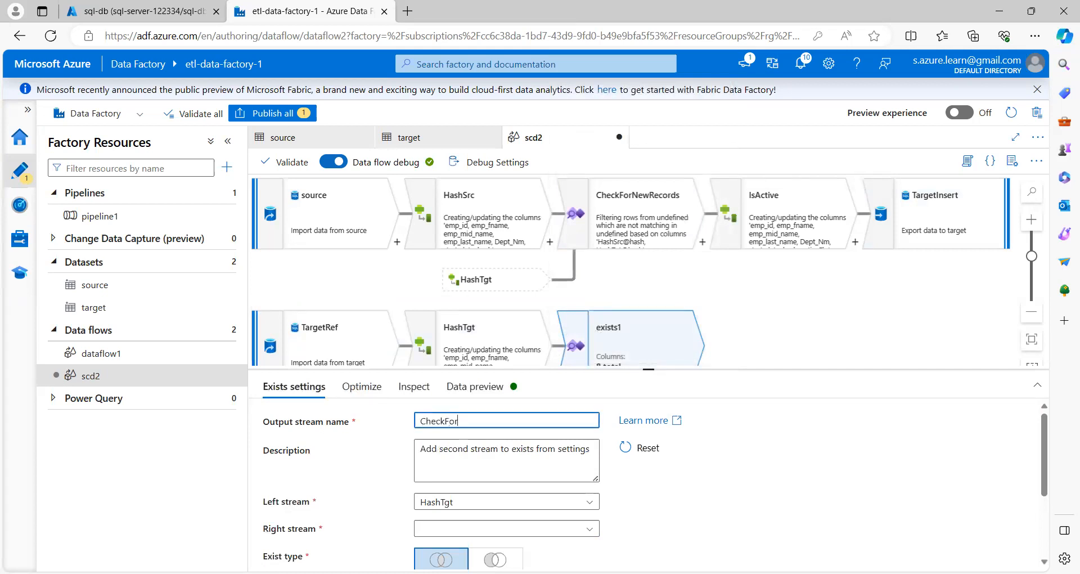
type("Existing")
- Choose HashSrc as the right stream of the CheckForExistingKeys transformation
left_click(458, 532)
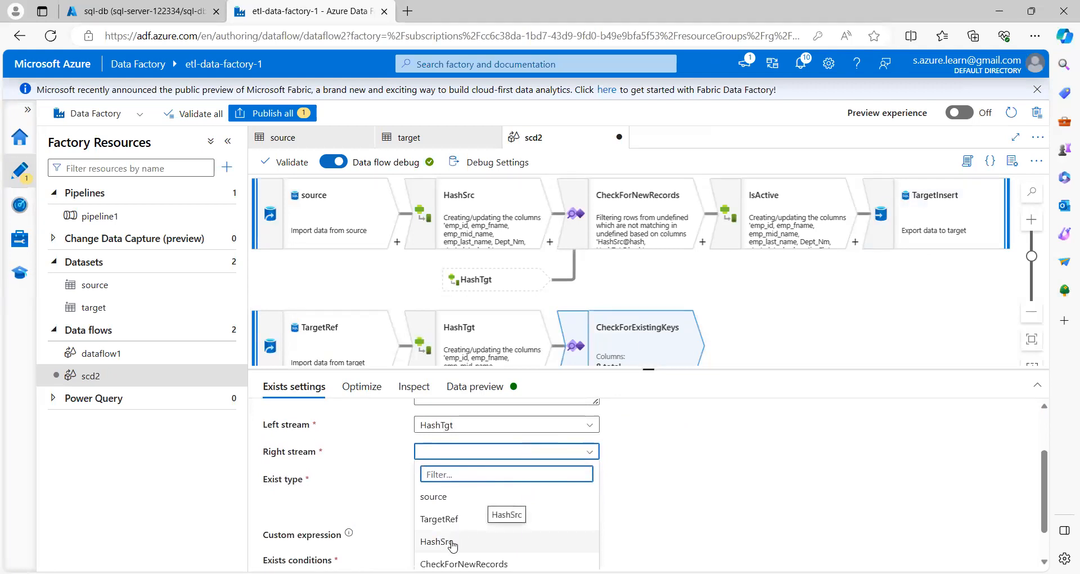
left_click(457, 539)
scroll(595, 493, "down", 2)
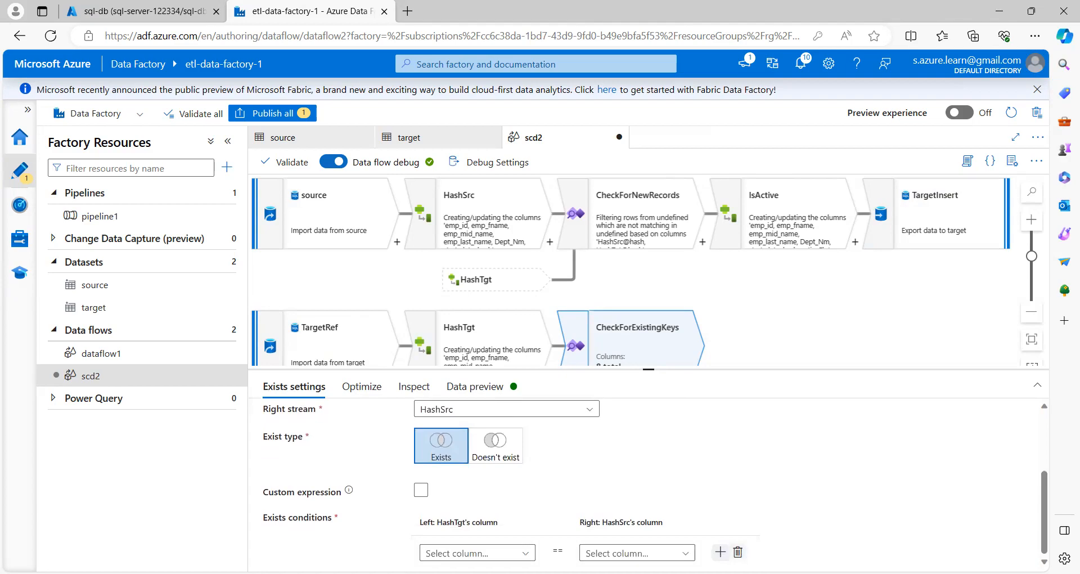
- Check the Day 1 target Emp_id column in Excel, and set the Azure Data Factory exists condition to HashTgt emp_id == HashSrc emp_id
key("alt+Tab")
left_click_drag(417, 259, 417, 304)
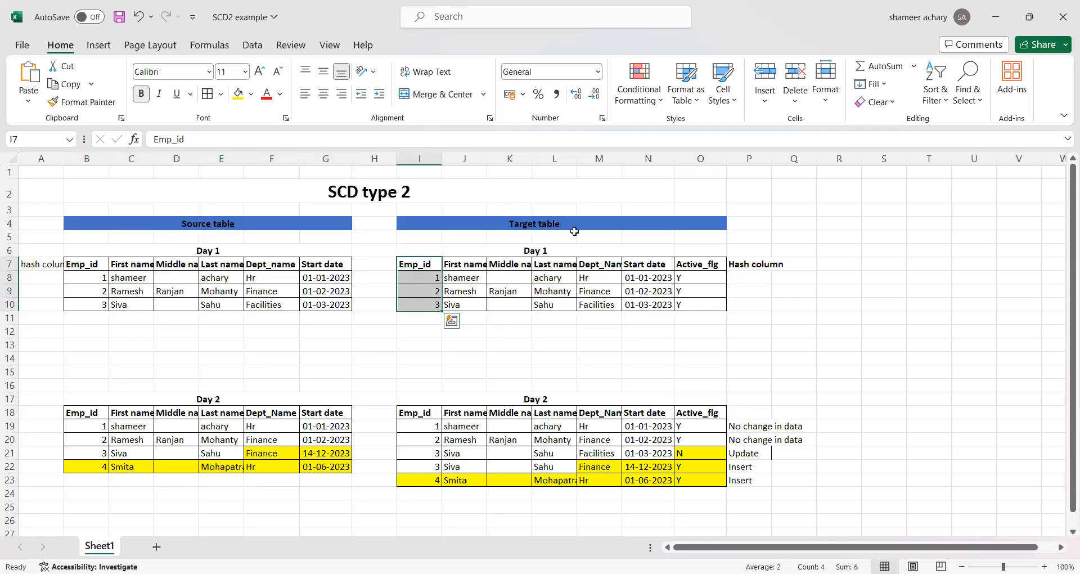
key("alt+Tab")
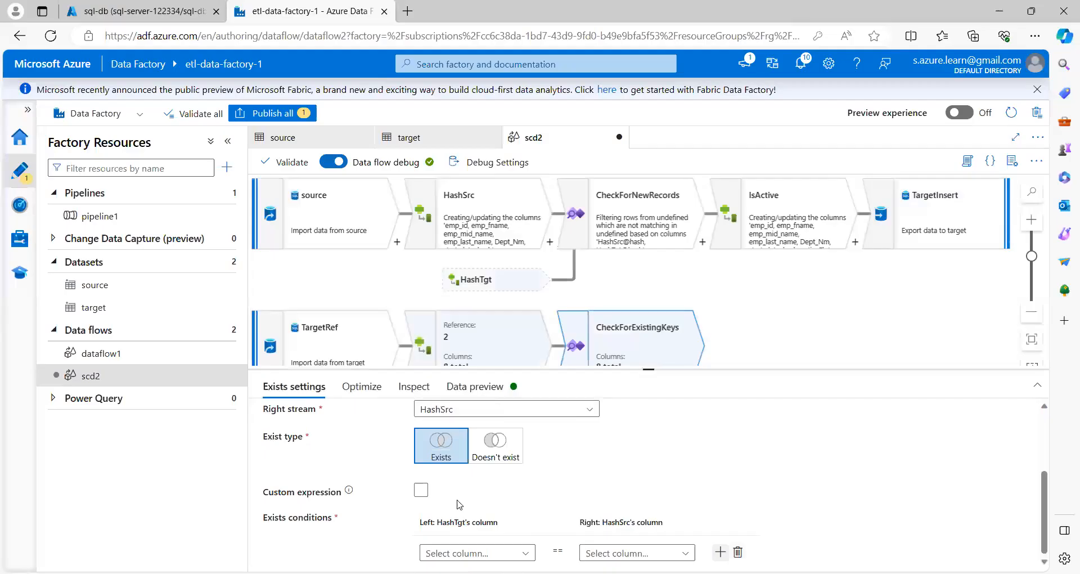
left_click(487, 551)
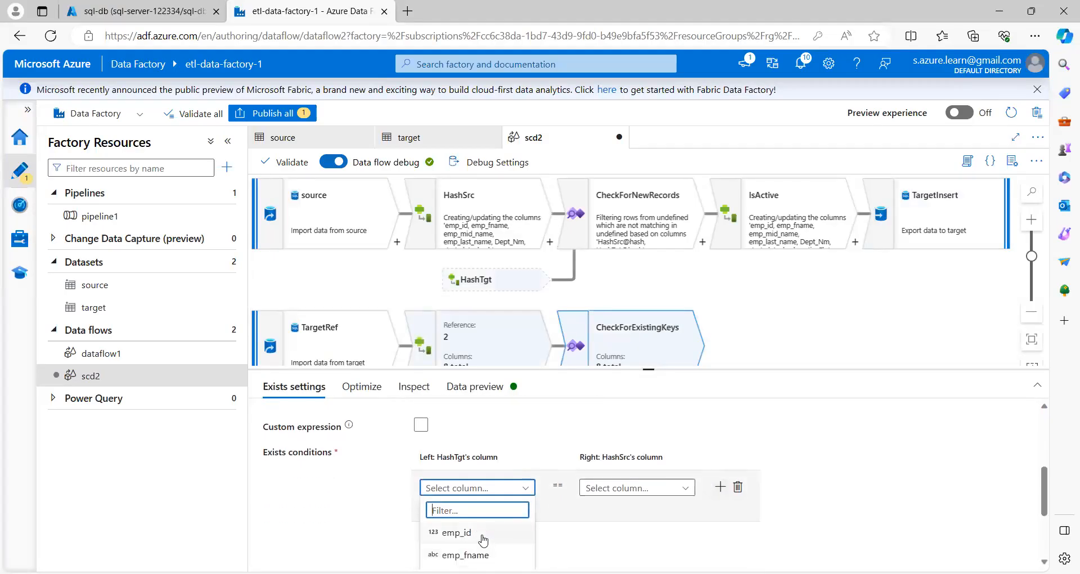
left_click(479, 533)
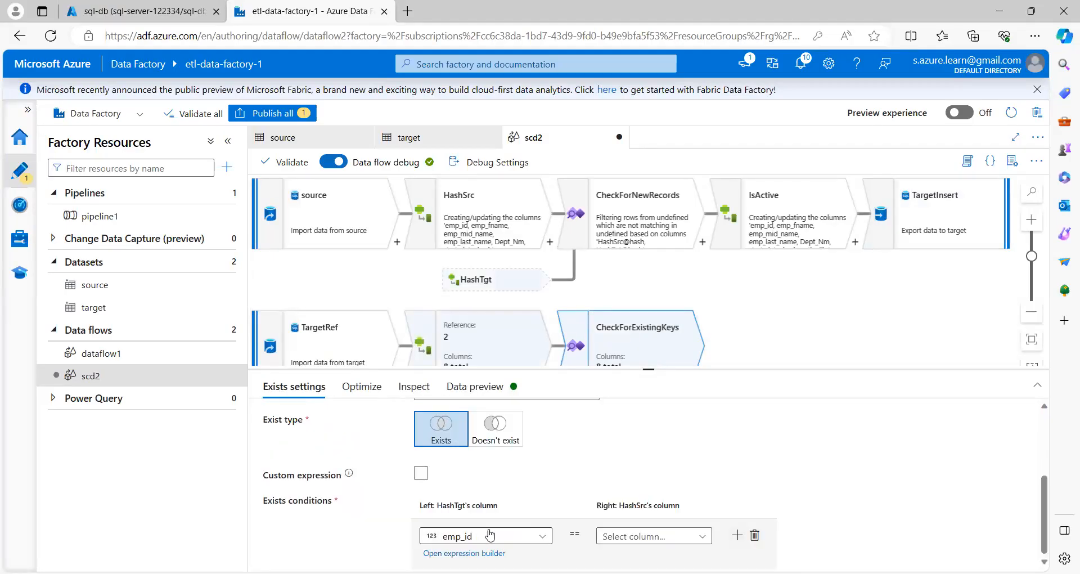
left_click(654, 525)
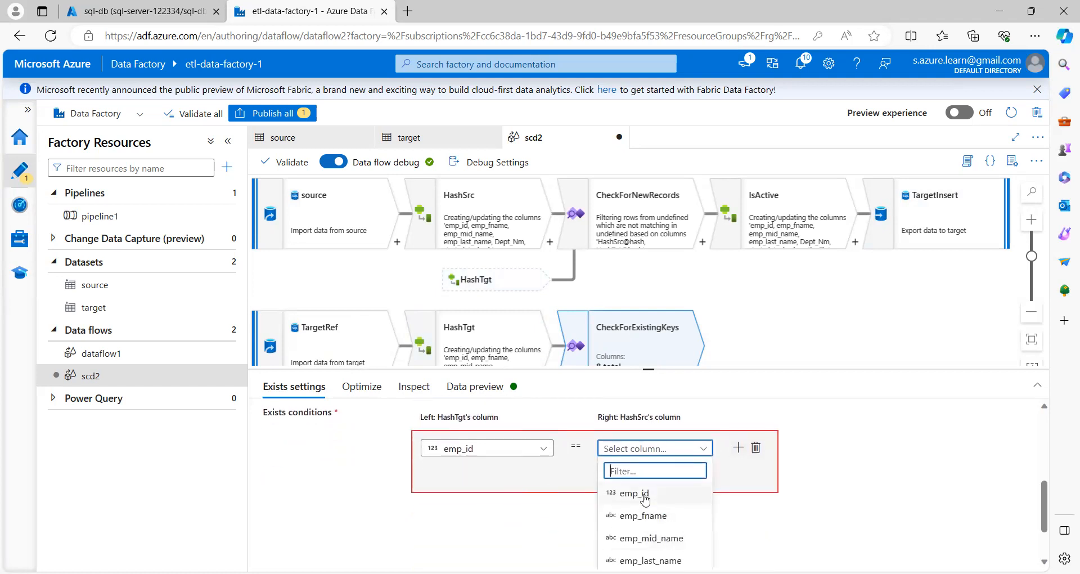
left_click(645, 494)
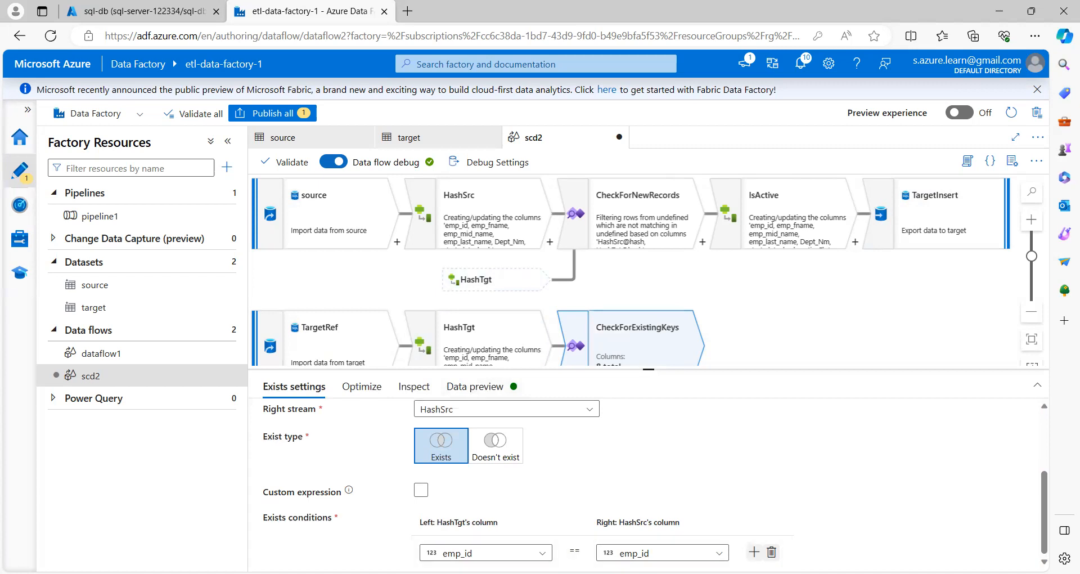
- Switch to the SCD2 example workbook in Excel and compare the Day 2 source table with the Day 1 target table and its Emp_id values
key("alt+Tab")
left_click_drag(82, 411, 306, 468)
left_click(436, 418)
left_click_drag(436, 418, 685, 479)
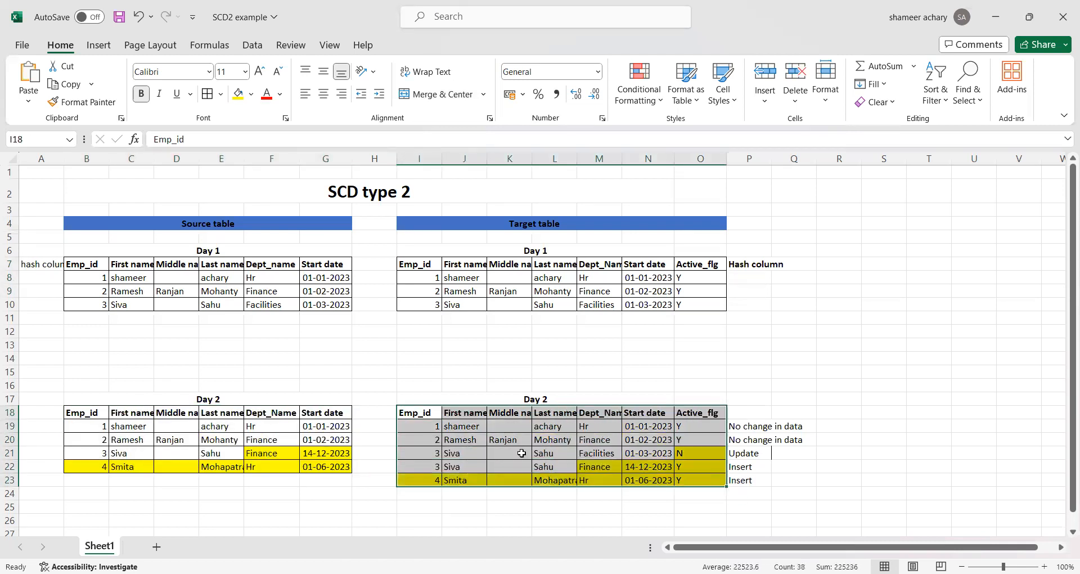
left_click_drag(425, 263, 699, 297)
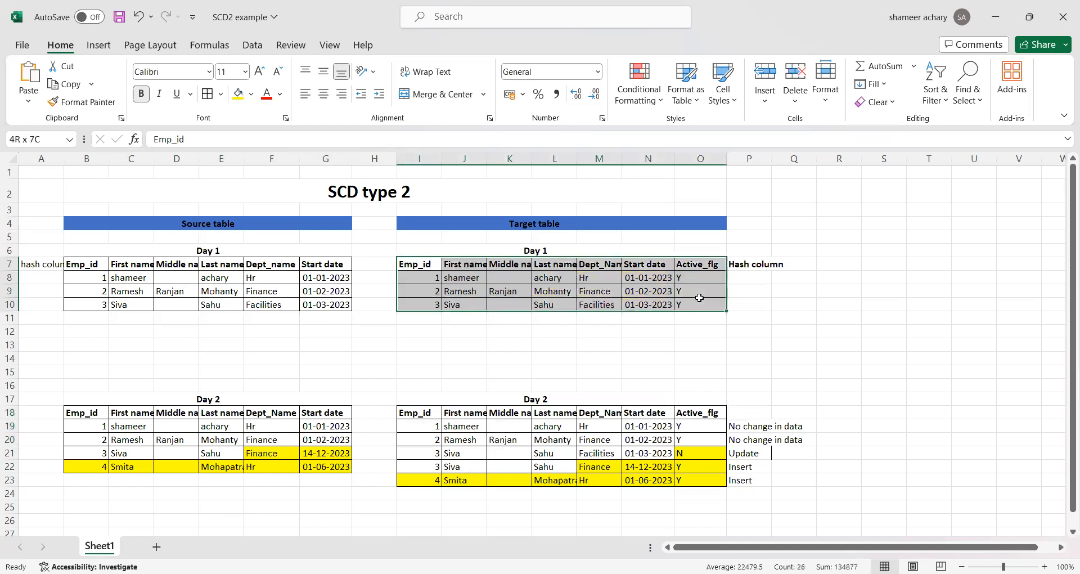
left_click_drag(73, 413, 325, 466)
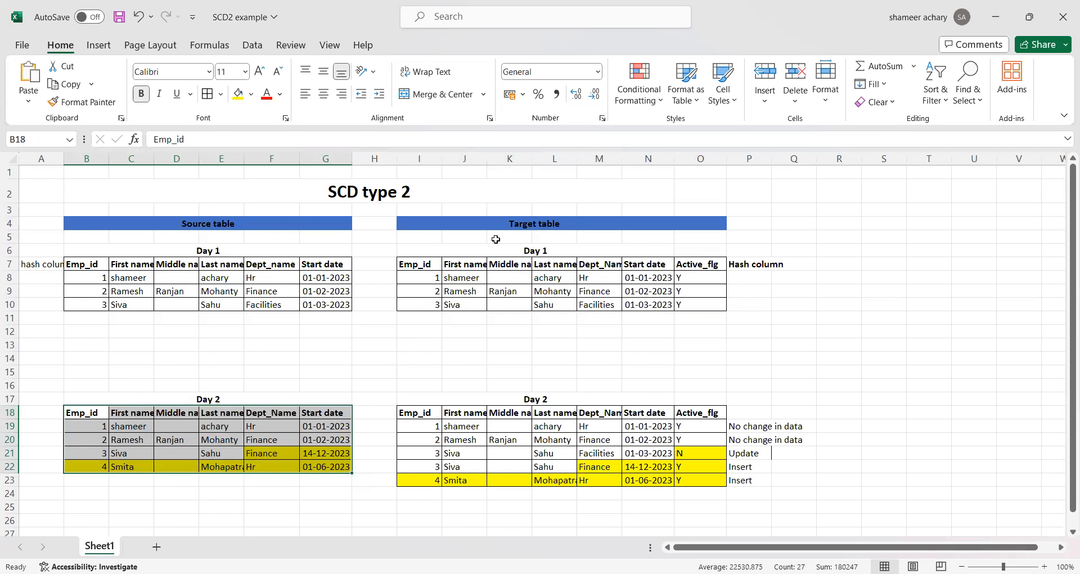
left_click(529, 223)
left_click_drag(429, 281, 429, 302)
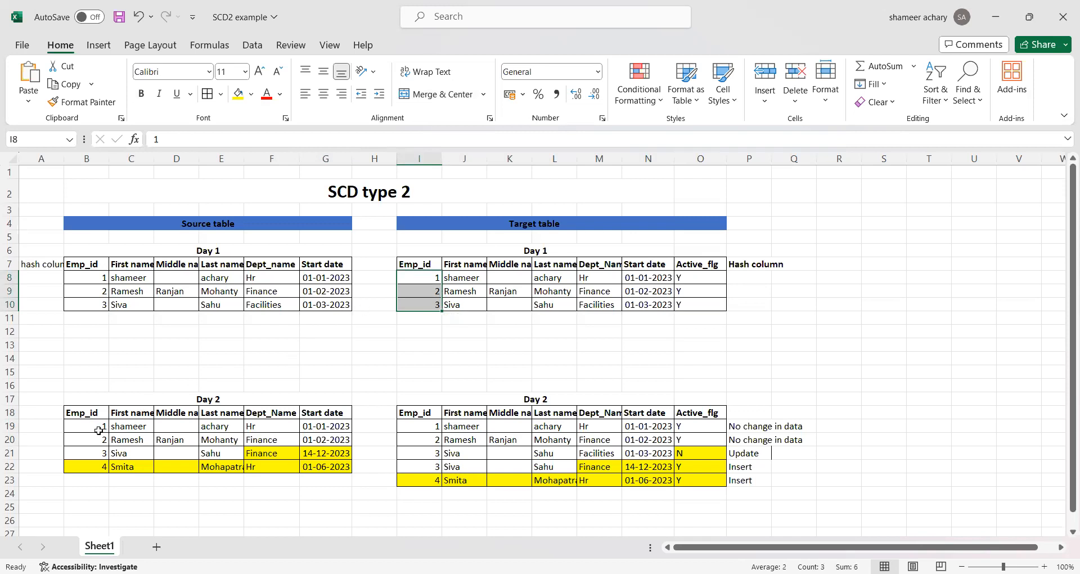
- Compare the Emp_id values of the Day 2 source table with the records in the Day 1 target table
left_click_drag(94, 424, 96, 449)
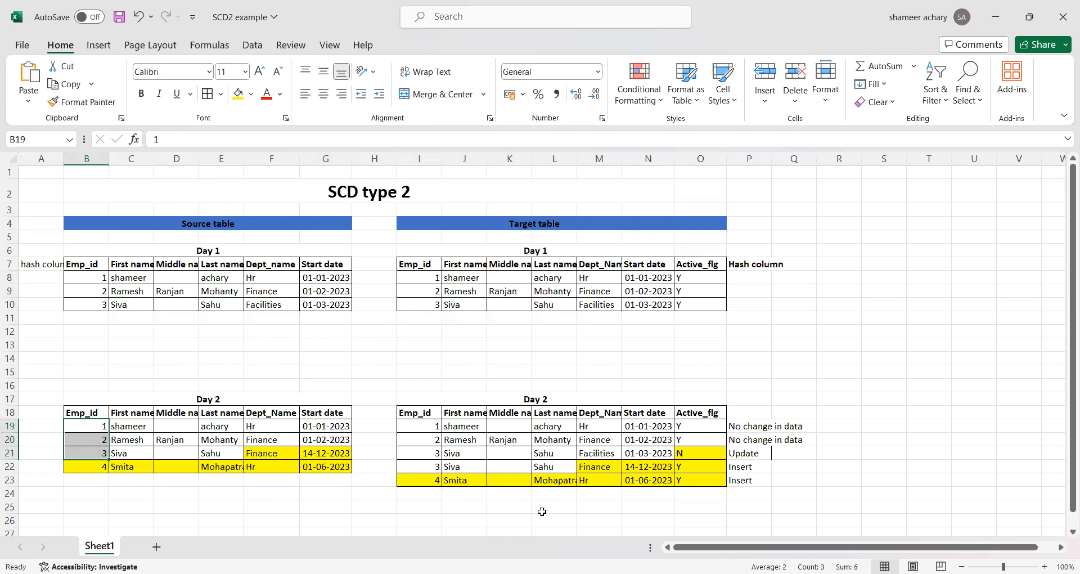
left_click_drag(427, 276, 427, 304)
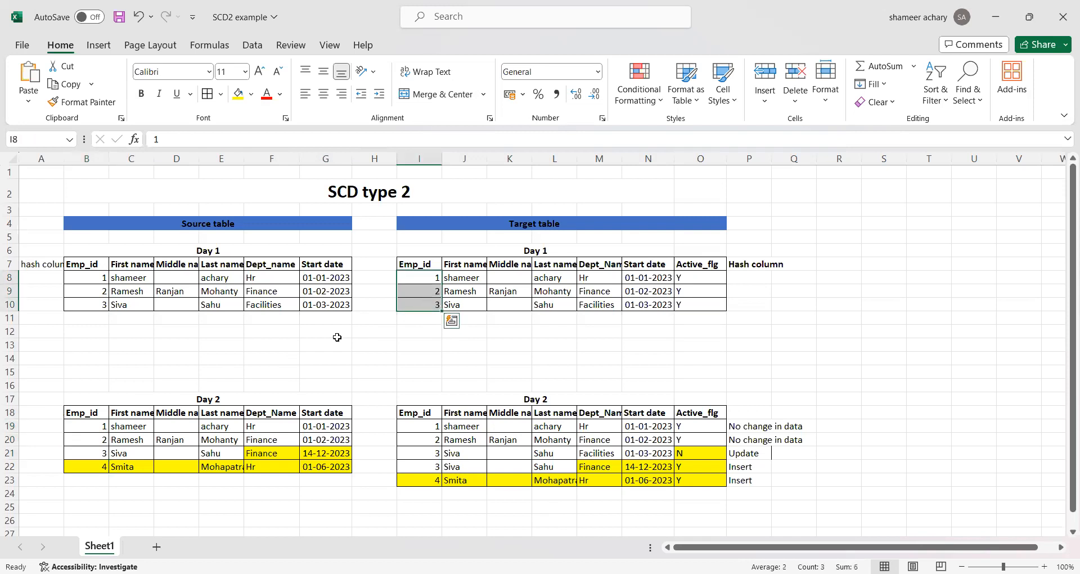
left_click_drag(93, 425, 92, 450)
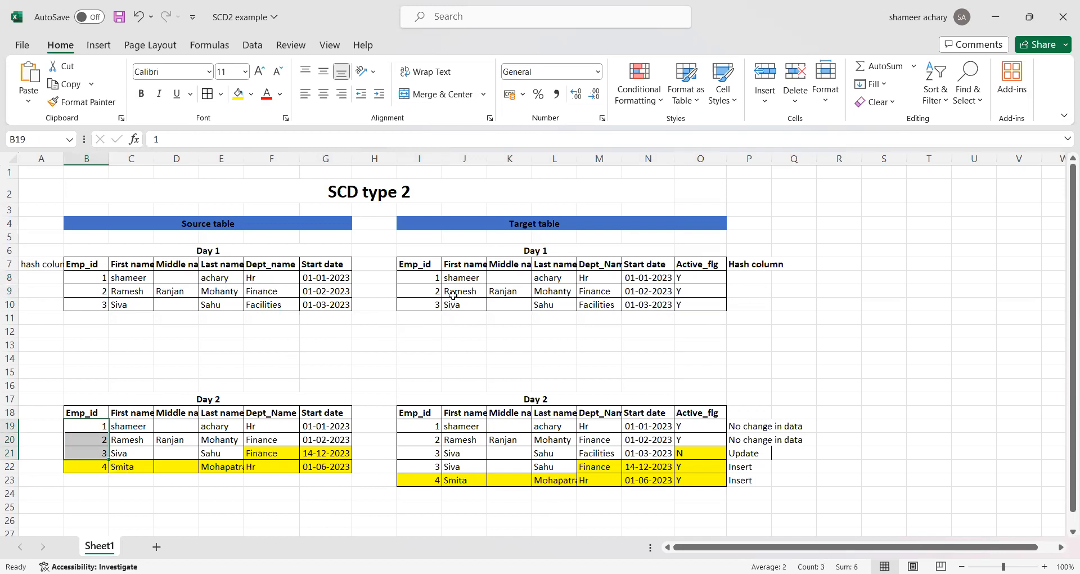
left_click_drag(433, 278, 697, 303)
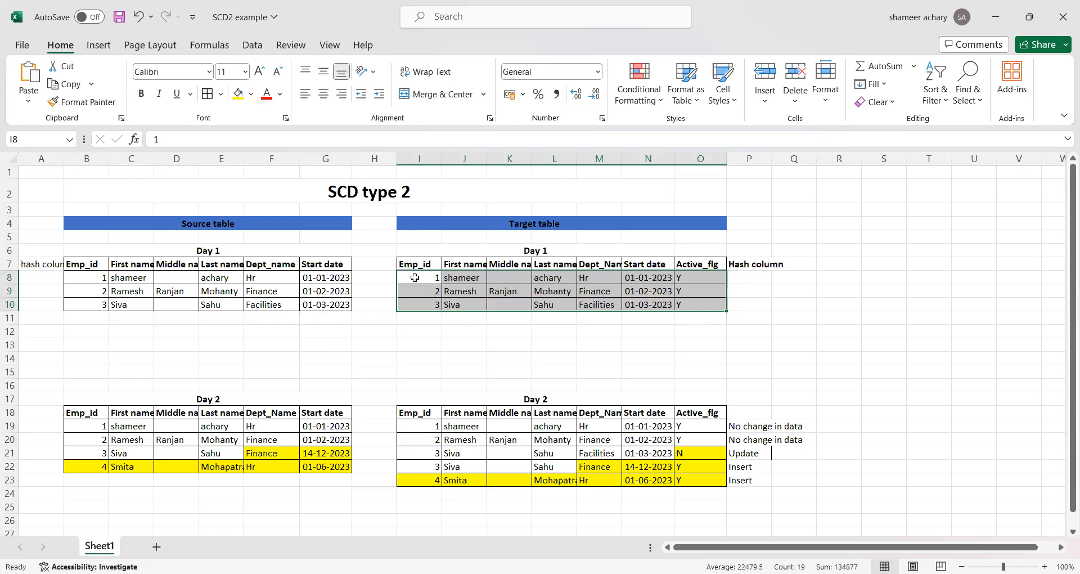
left_click_drag(96, 424, 109, 461)
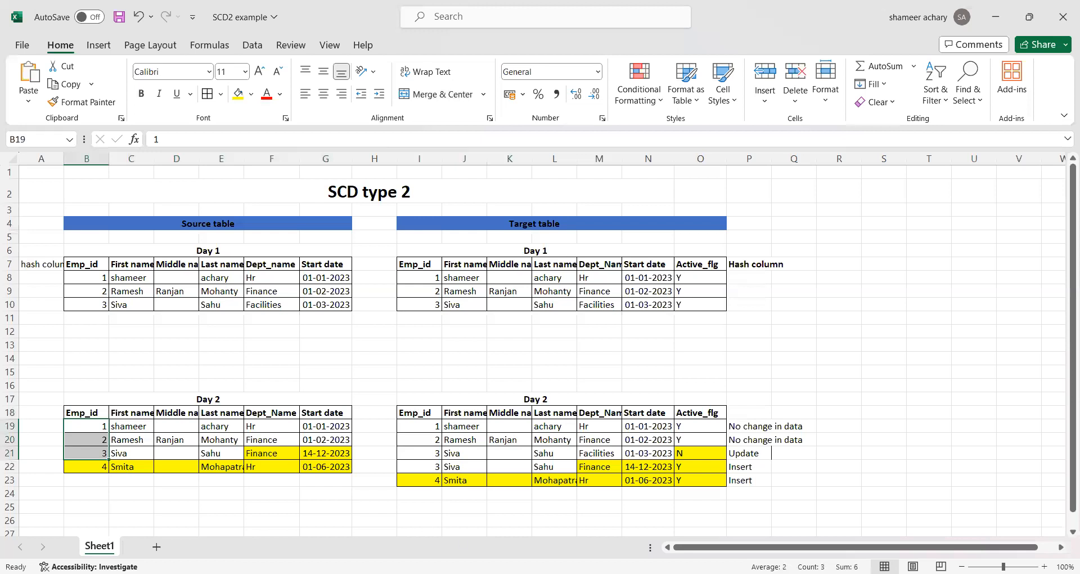
left_click(997, 13)
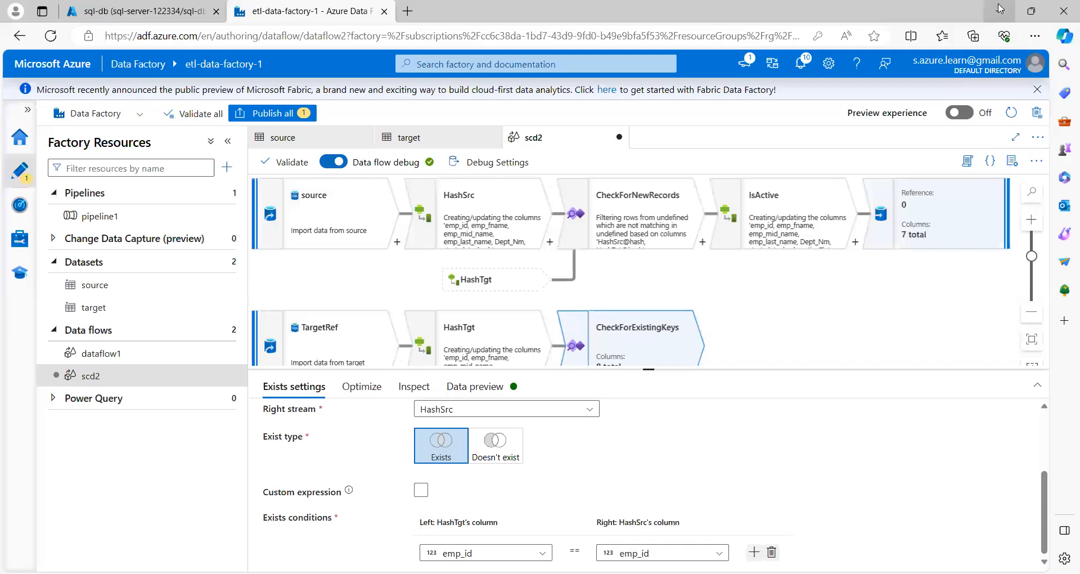
key("alt+Tab")
- Examine how the Day 1 target records carry over to the Day 2 target table as unchanged or updated rows
left_click_drag(422, 277, 695, 302)
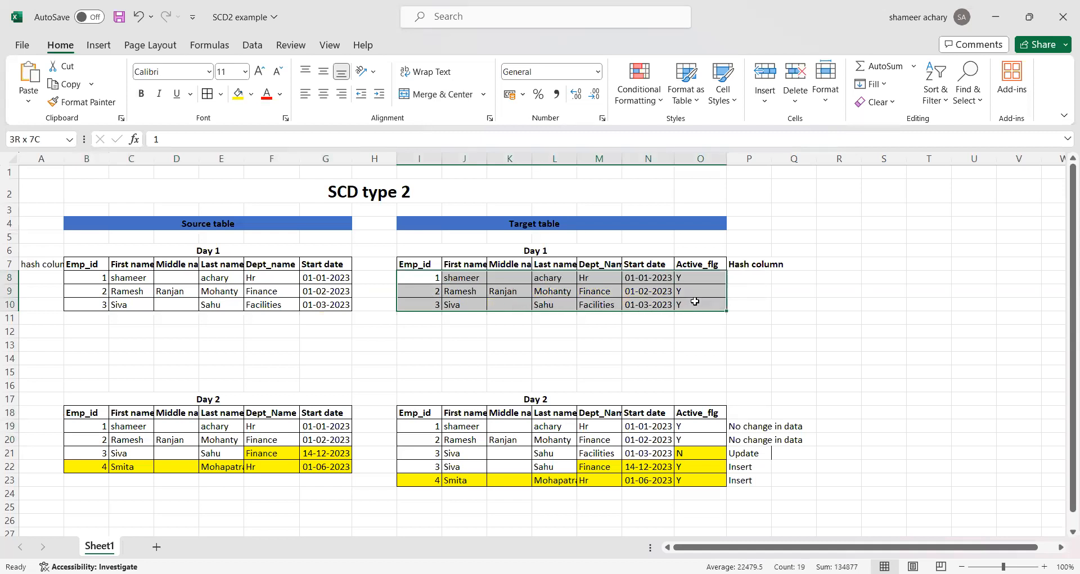
left_click(423, 278)
left_click_drag(424, 278, 703, 292)
left_click_drag(435, 426, 751, 440)
left_click_drag(433, 453, 700, 451)
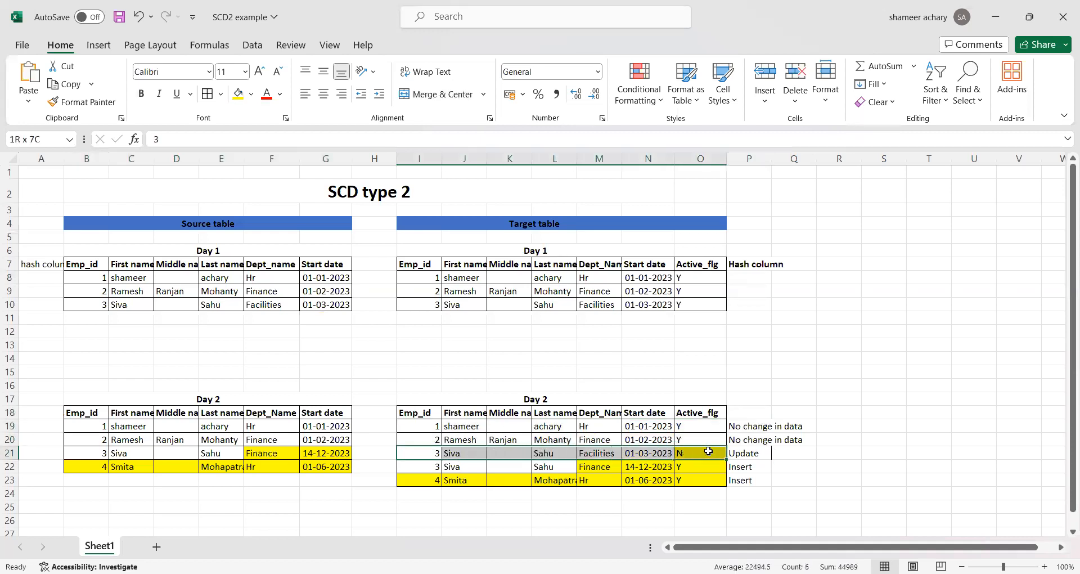
left_click_drag(431, 426, 685, 442)
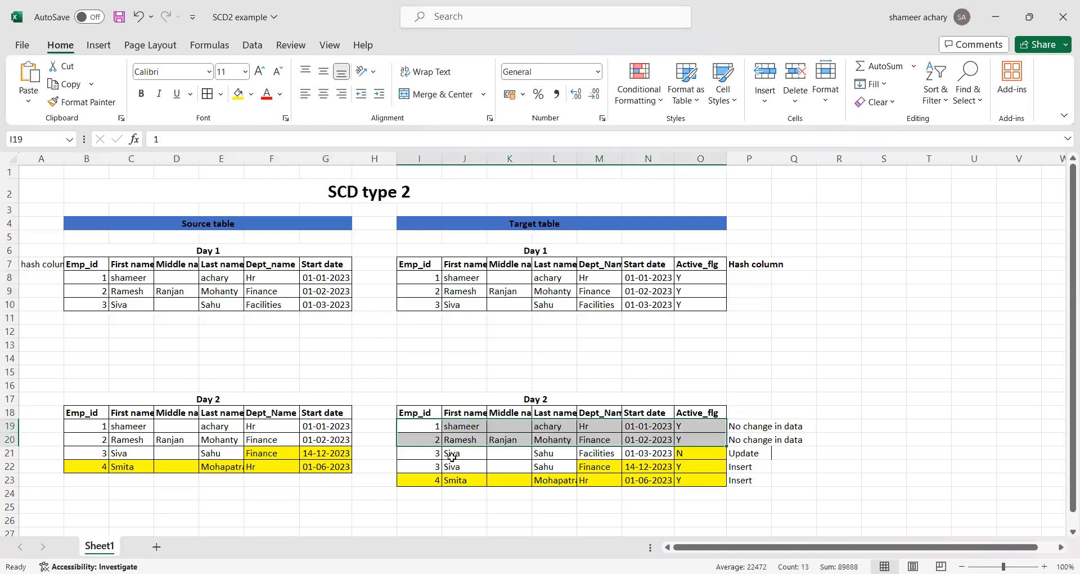
left_click_drag(427, 453, 676, 451)
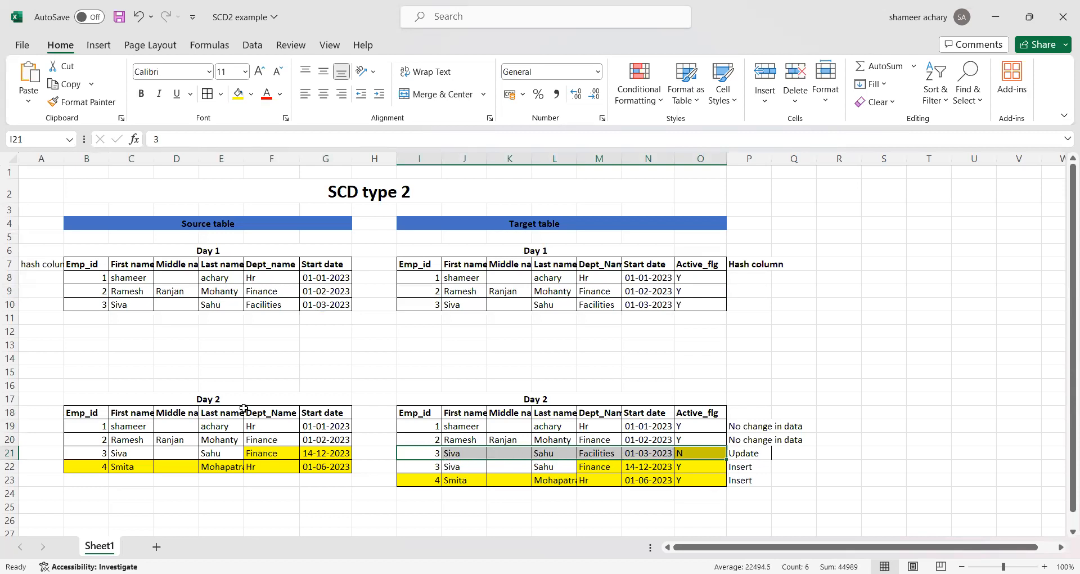
- Compare the Day 1 target record for Emp_id 1, including its hash column cell, with its Day 2 source record
left_click(425, 279)
left_click_drag(426, 278, 426, 302)
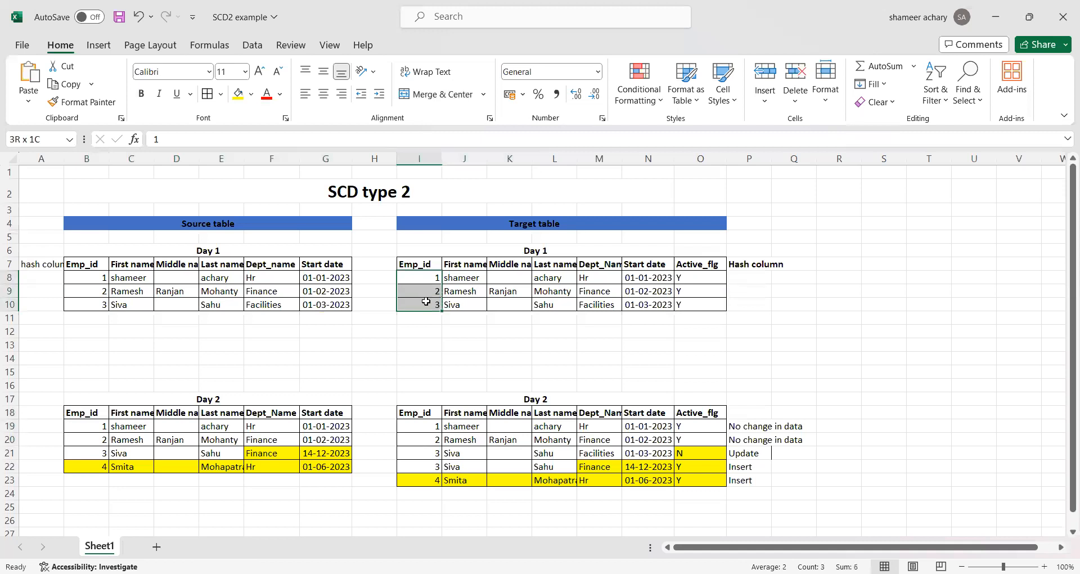
left_click(423, 277)
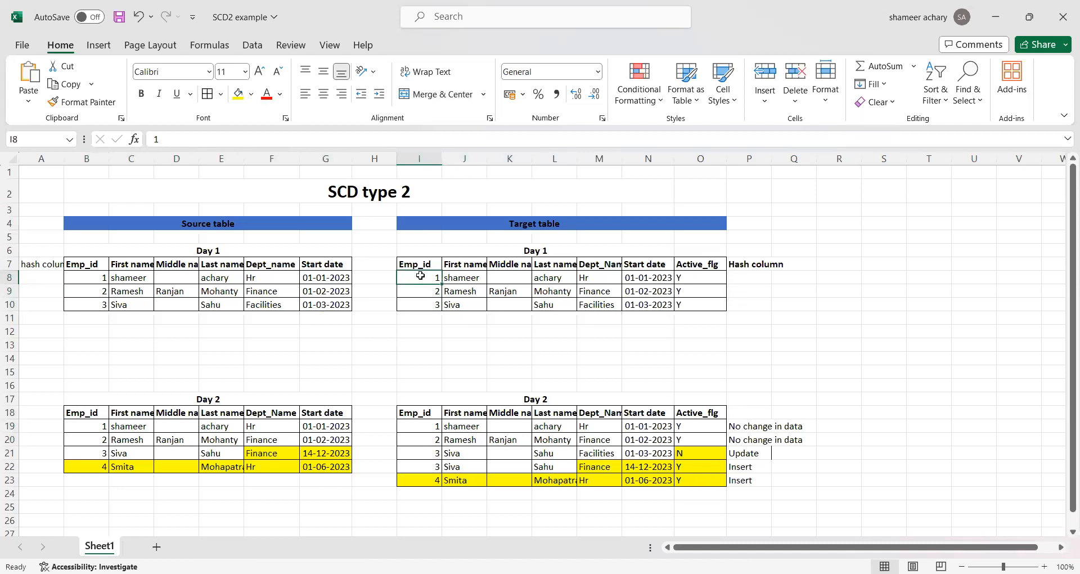
left_click(756, 274)
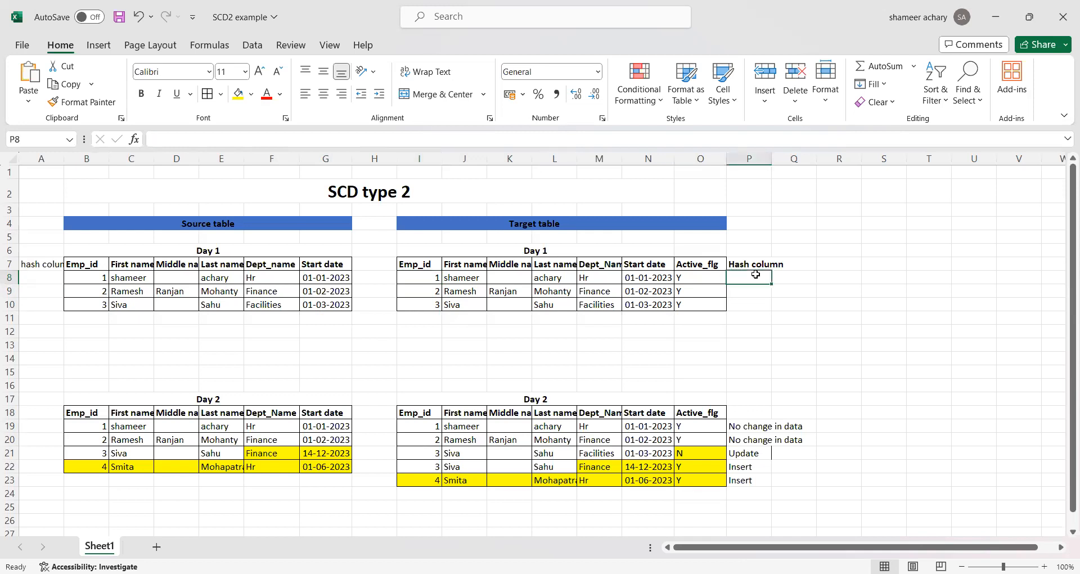
left_click(39, 424)
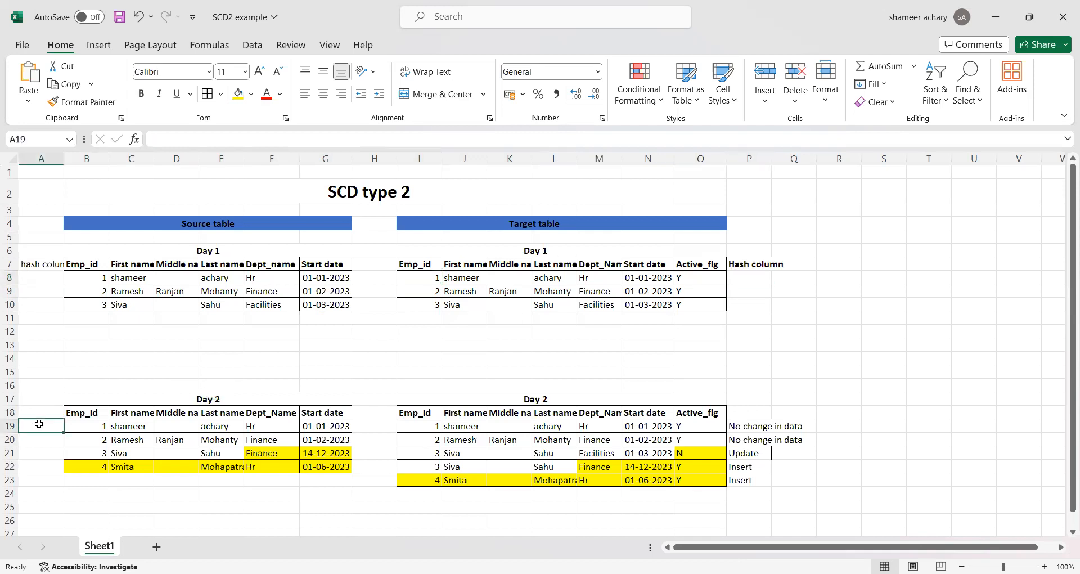
left_click_drag(84, 426, 388, 426)
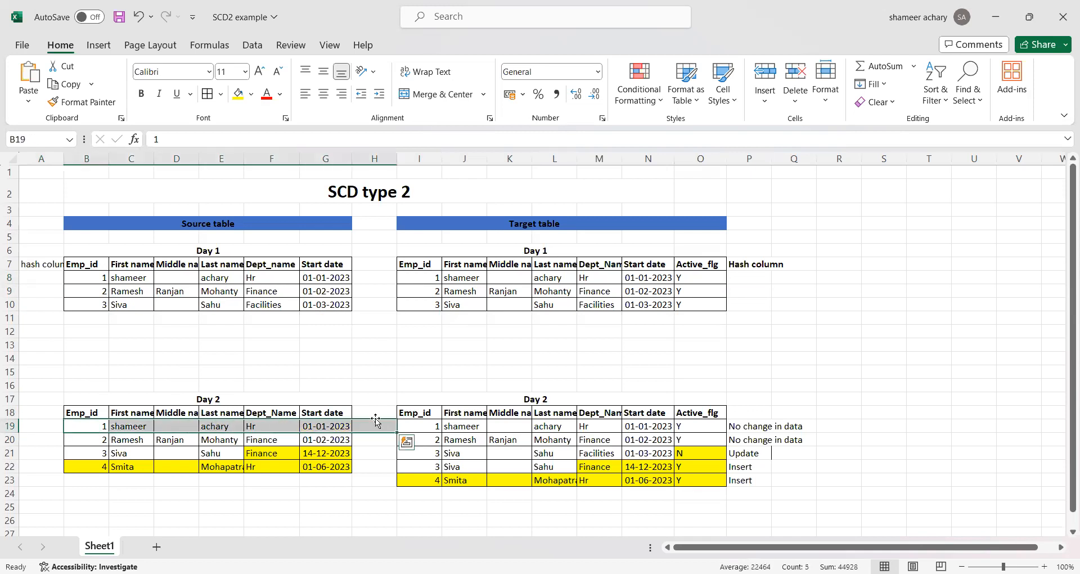
left_click(756, 276)
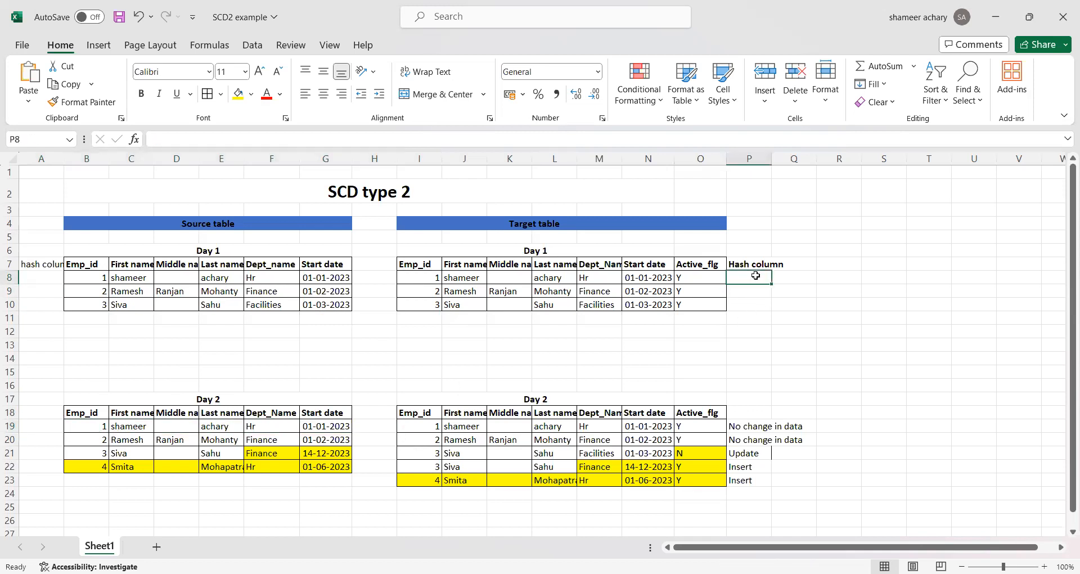
left_click(32, 425)
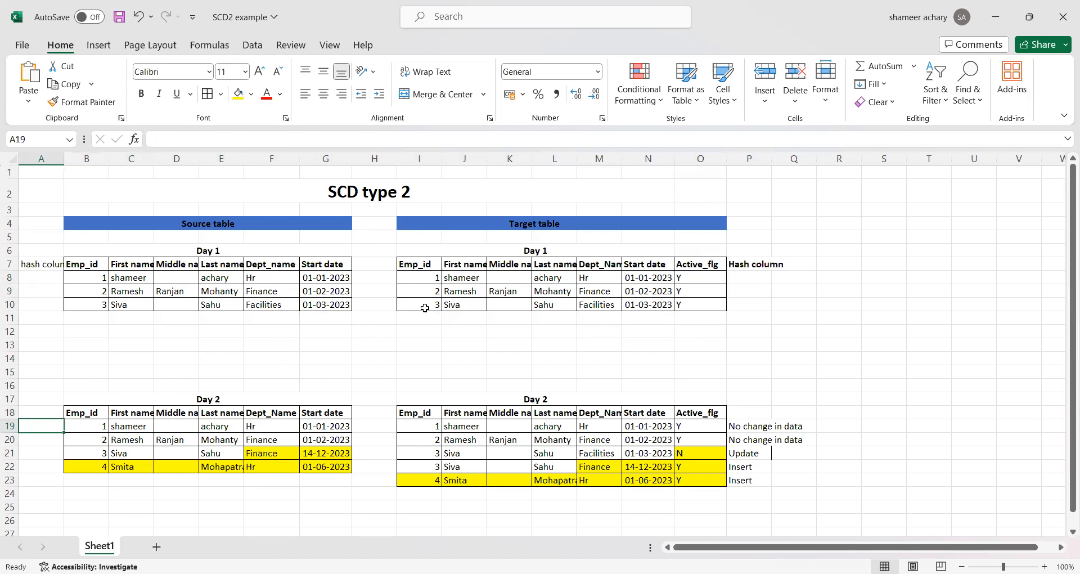
- Compare the department, start date and hash column cells for Emp_id 3 between the Day 1 target and Day 2 source tables
left_click_drag(429, 304, 605, 305)
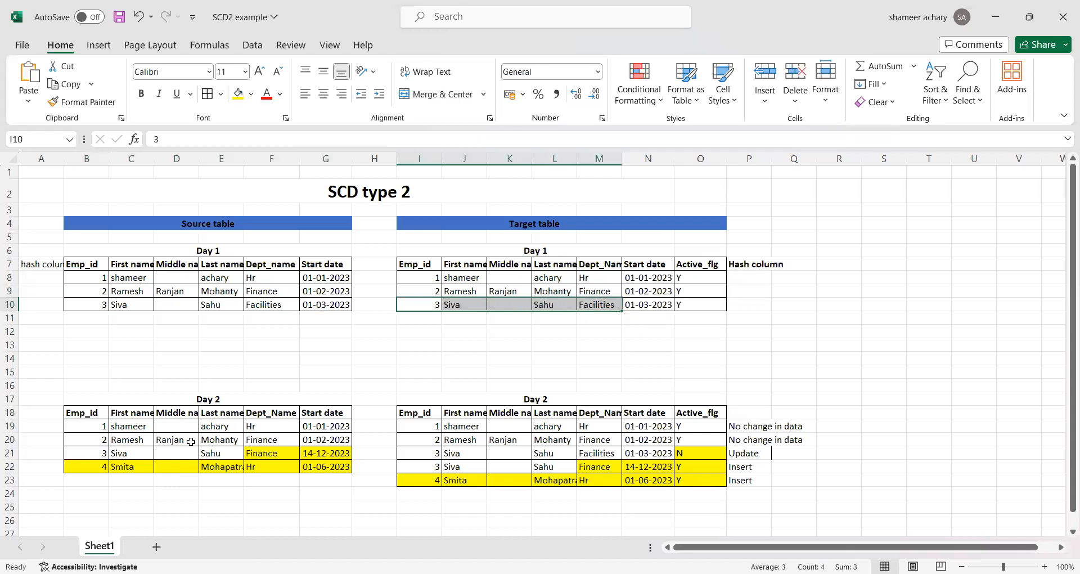
left_click_drag(87, 453, 294, 449)
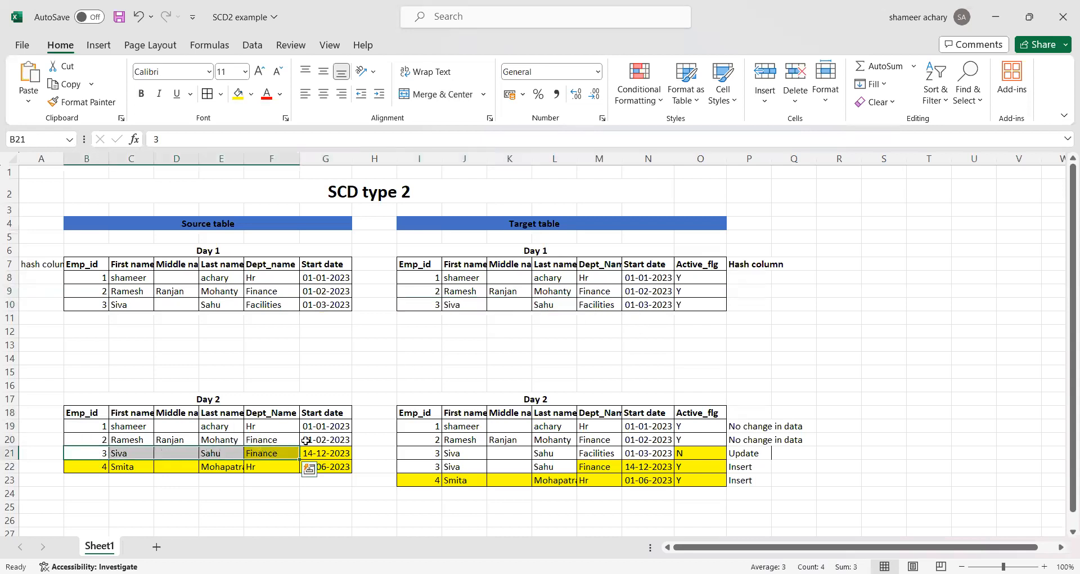
left_click(596, 303)
left_click(324, 453)
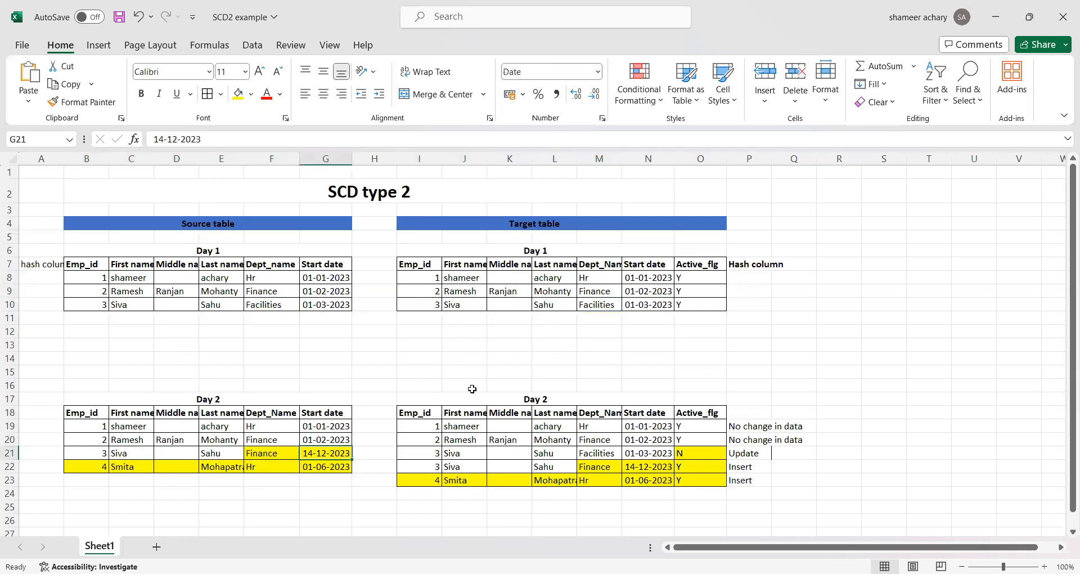
left_click(749, 301)
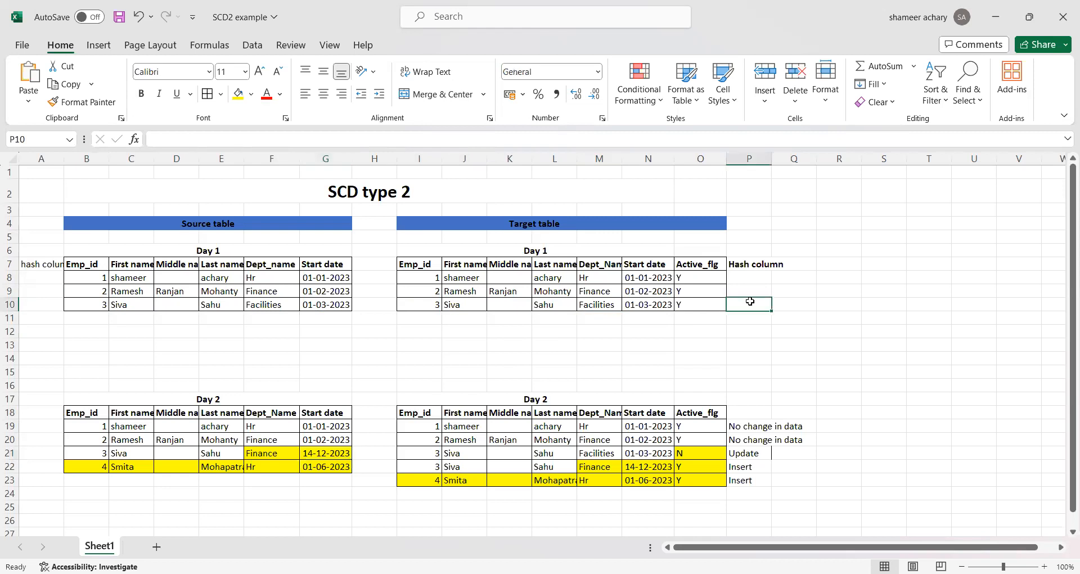
left_click(41, 454)
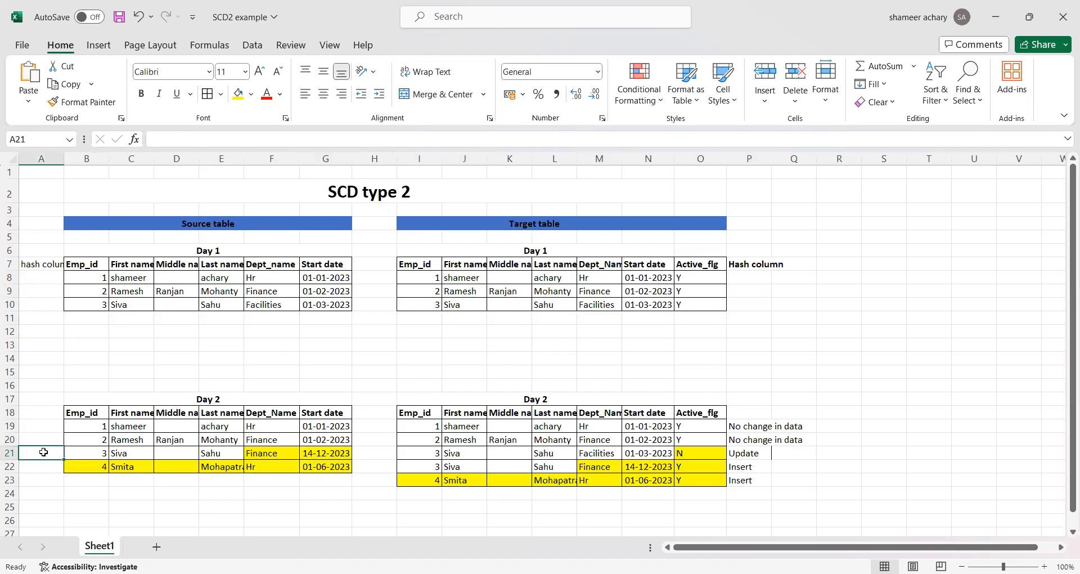
left_click_drag(71, 453, 320, 451)
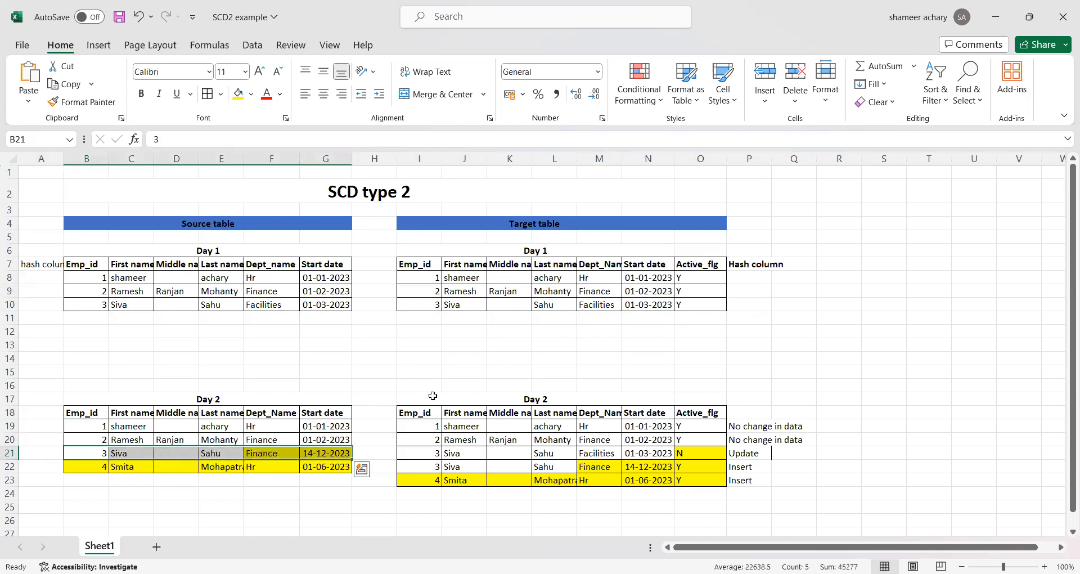
left_click_drag(422, 304, 700, 304)
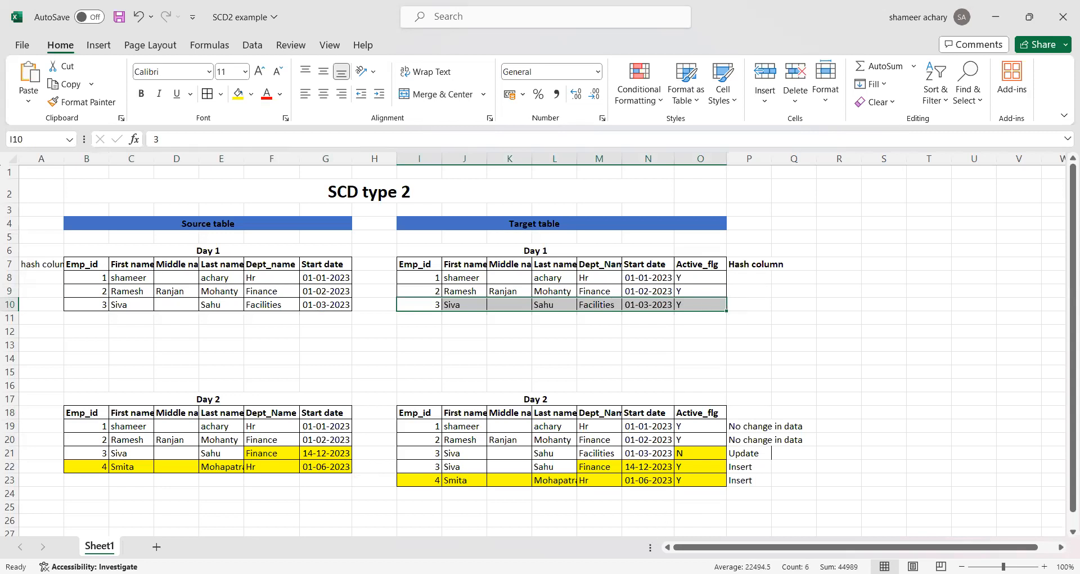
- Switch to Azure Data Factory and add an Exists transformation named IdentifyUpdateRecords after CheckForExistingKeys in the scd2 data flow
key("alt+Tab")
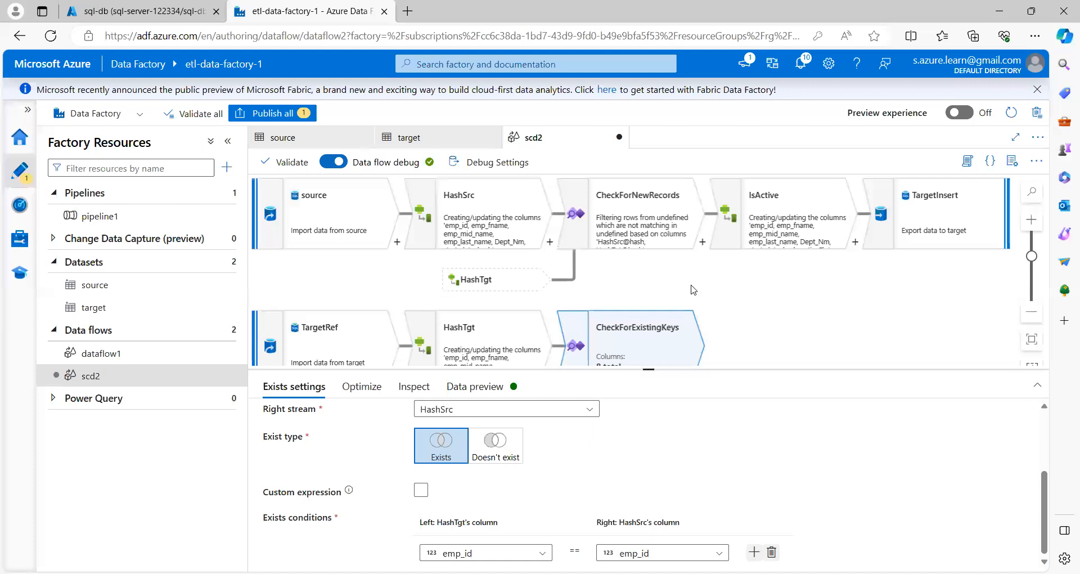
scroll(695, 291, "down", 2)
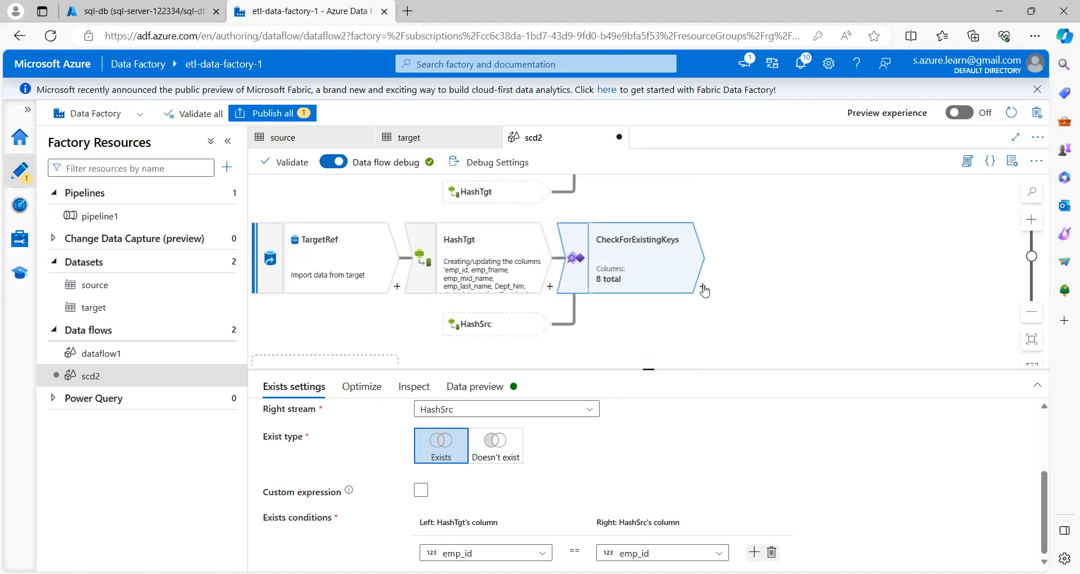
left_click(702, 288)
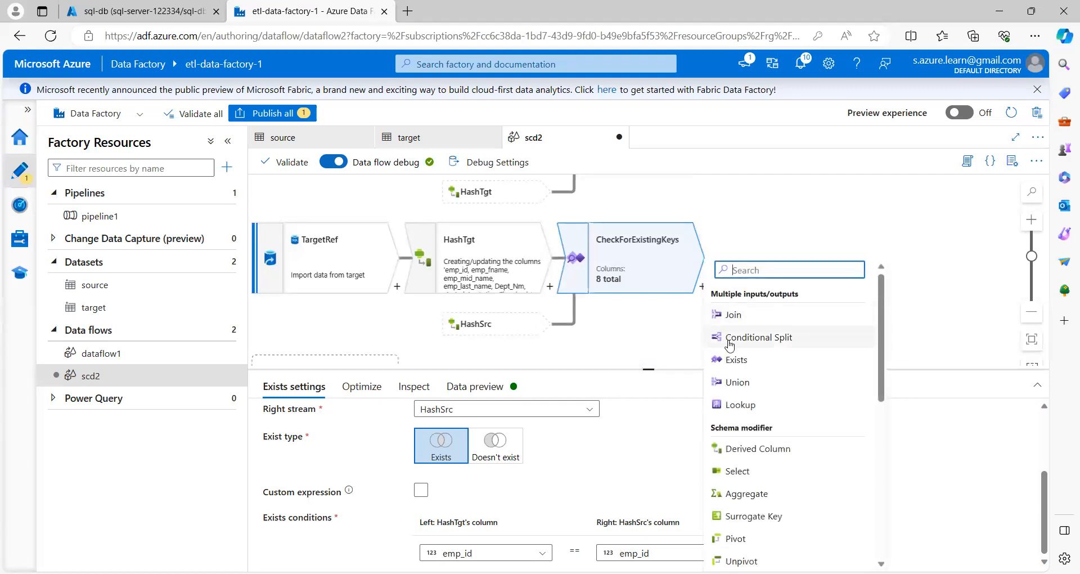
left_click(734, 361)
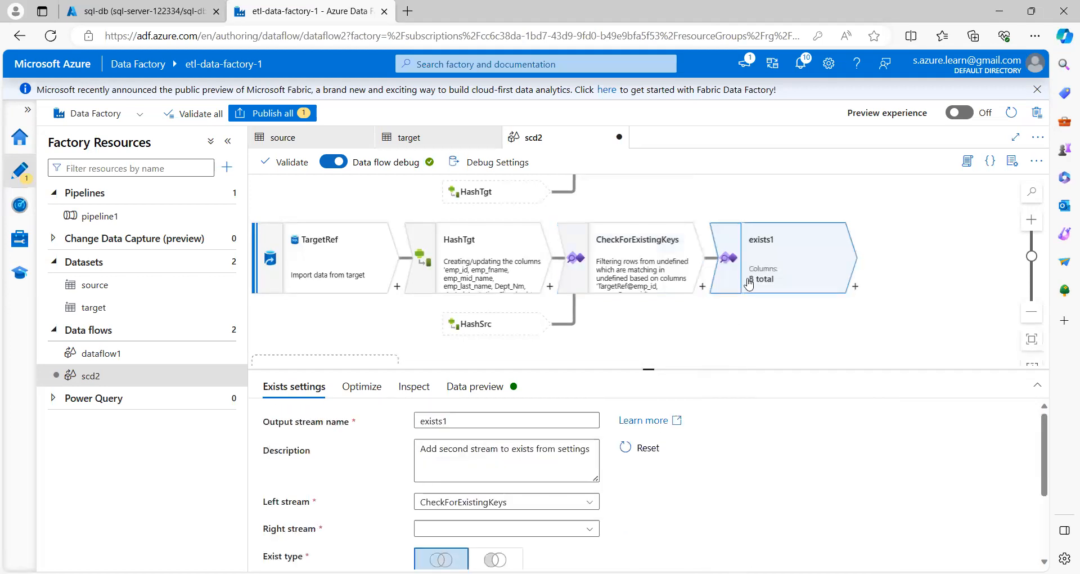
type("IdentifyUpdateRecords")
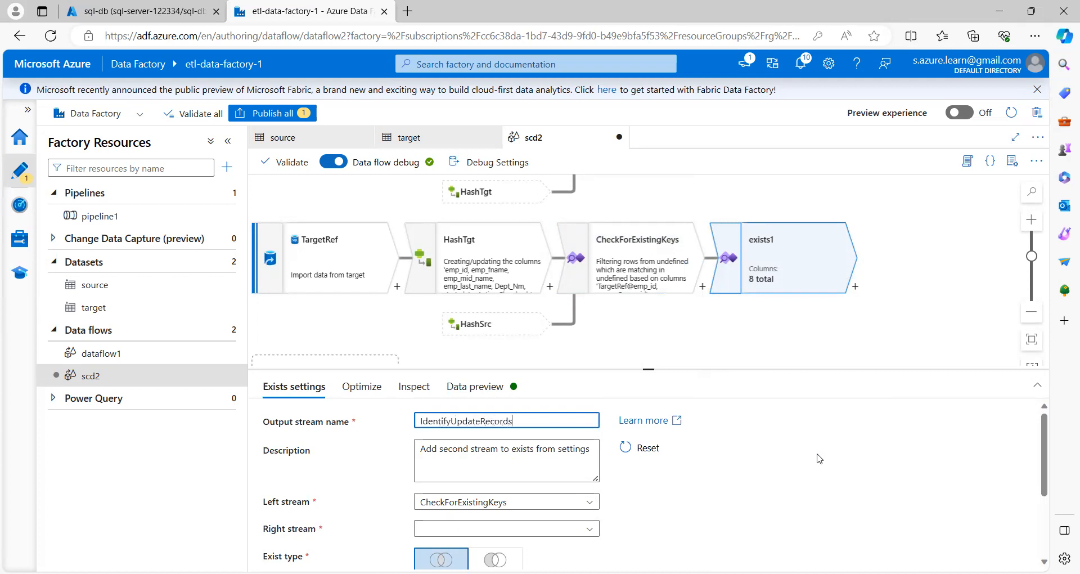
- Set the IdentifyUpdateRecords exist type to Doesn't exist and its right stream to HashSrc
scroll(775, 439, "down", 1)
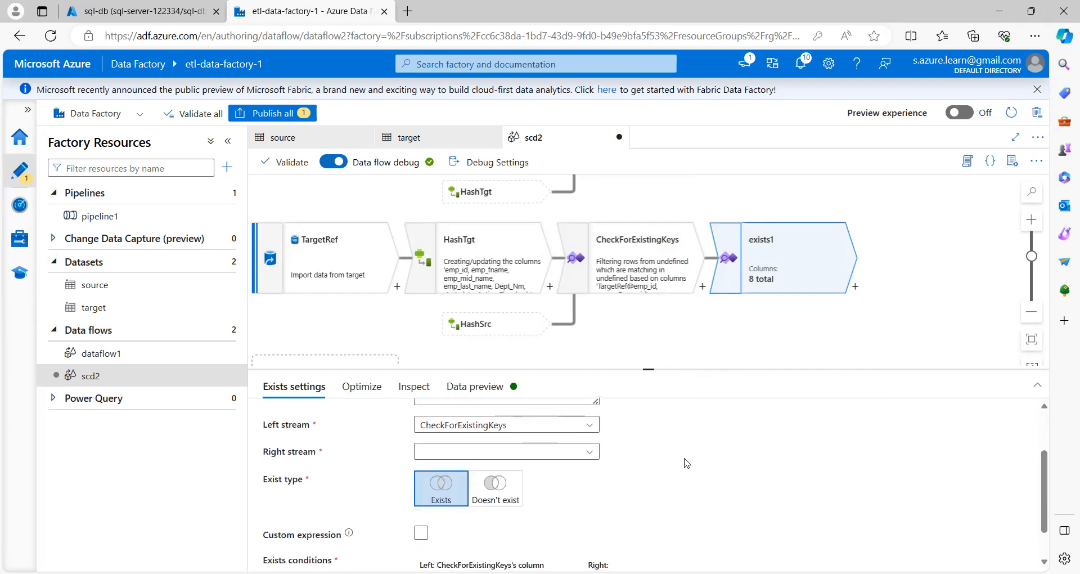
left_click(498, 491)
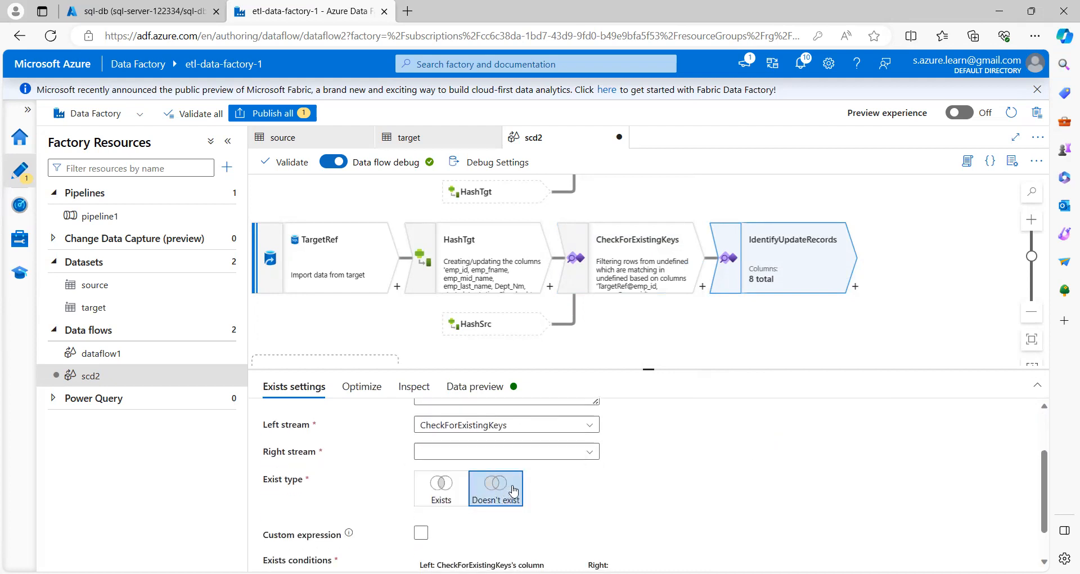
scroll(523, 489, "down", 1)
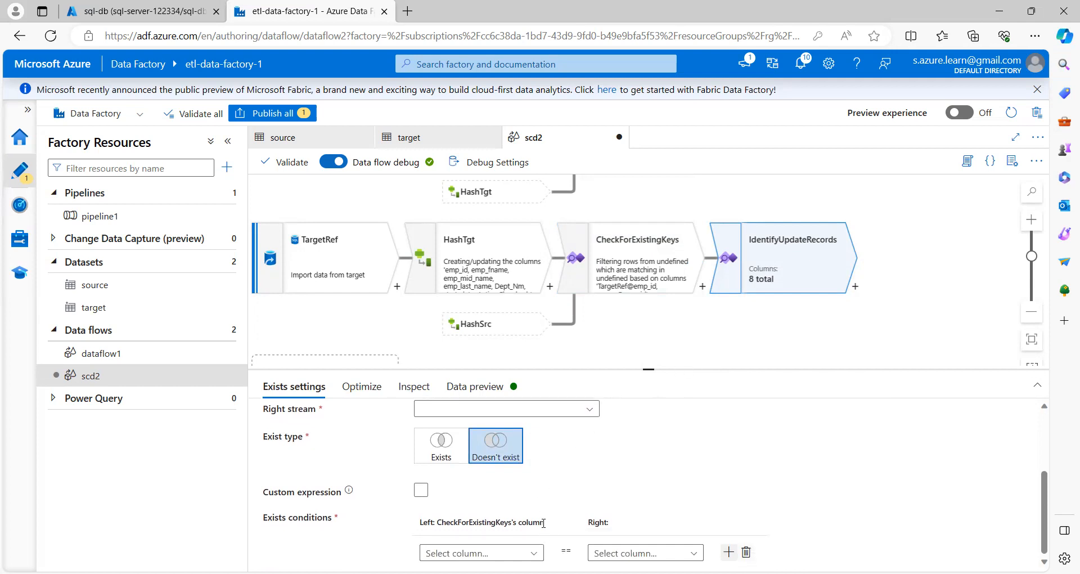
scroll(529, 515, "up", 1)
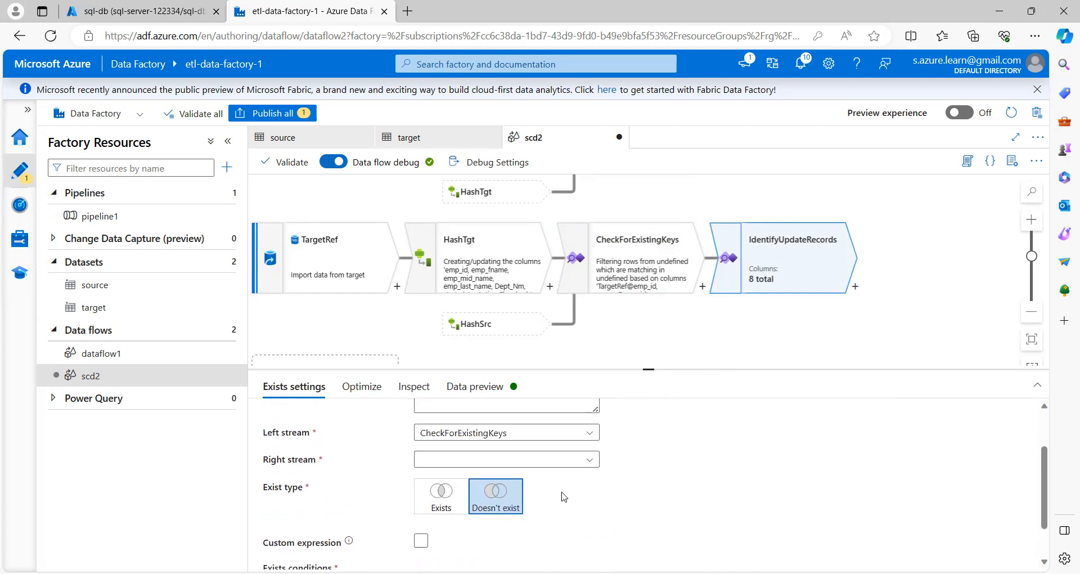
left_click(592, 466)
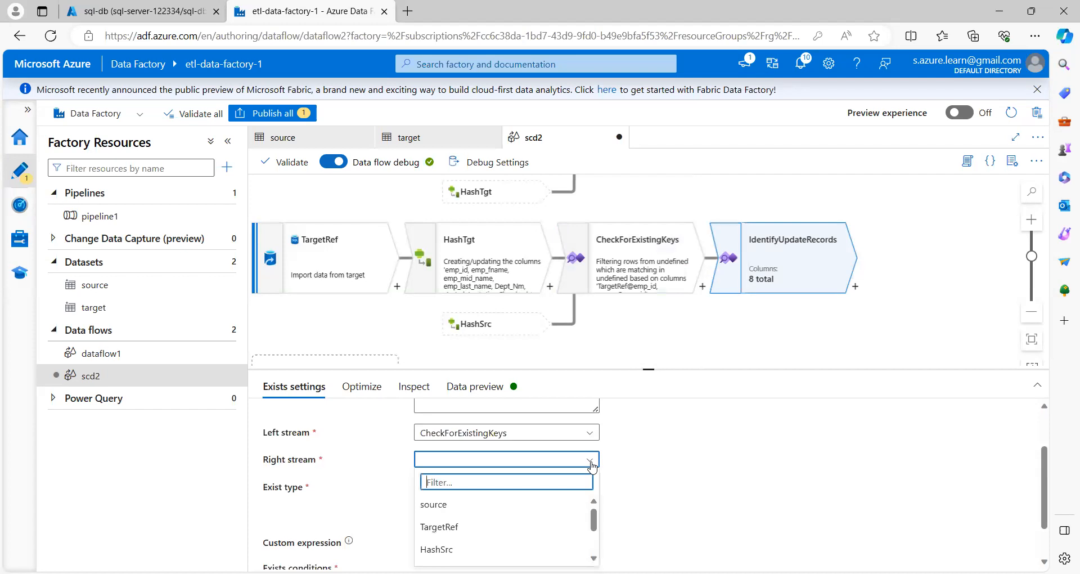
left_click(454, 551)
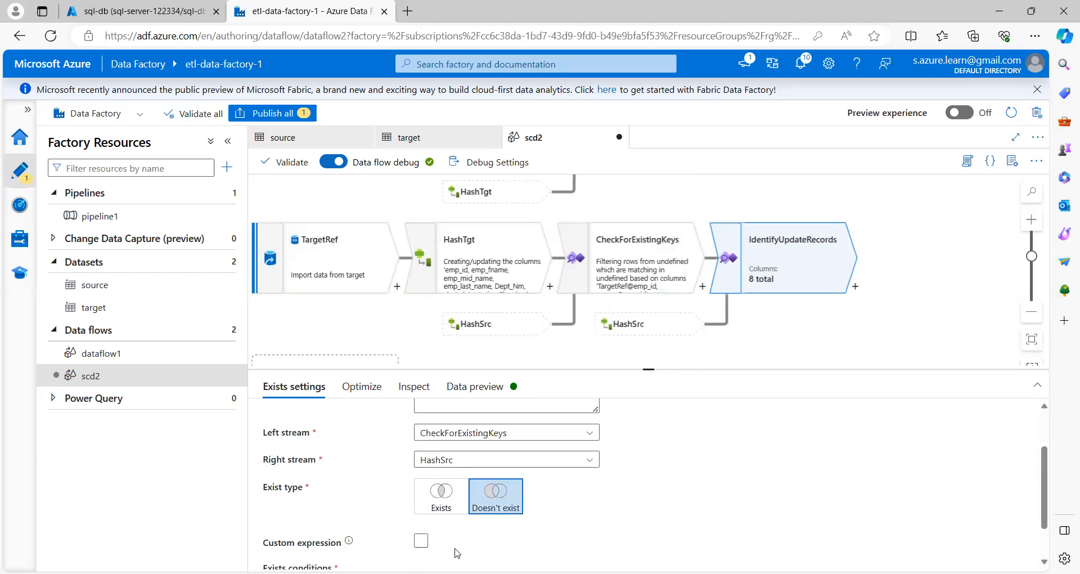
- Set the IdentifyUpdateRecords exists condition to match CheckForExistingKeys's hash column with HashSrc's hash column, and refresh its data preview
scroll(568, 495, "down", 1)
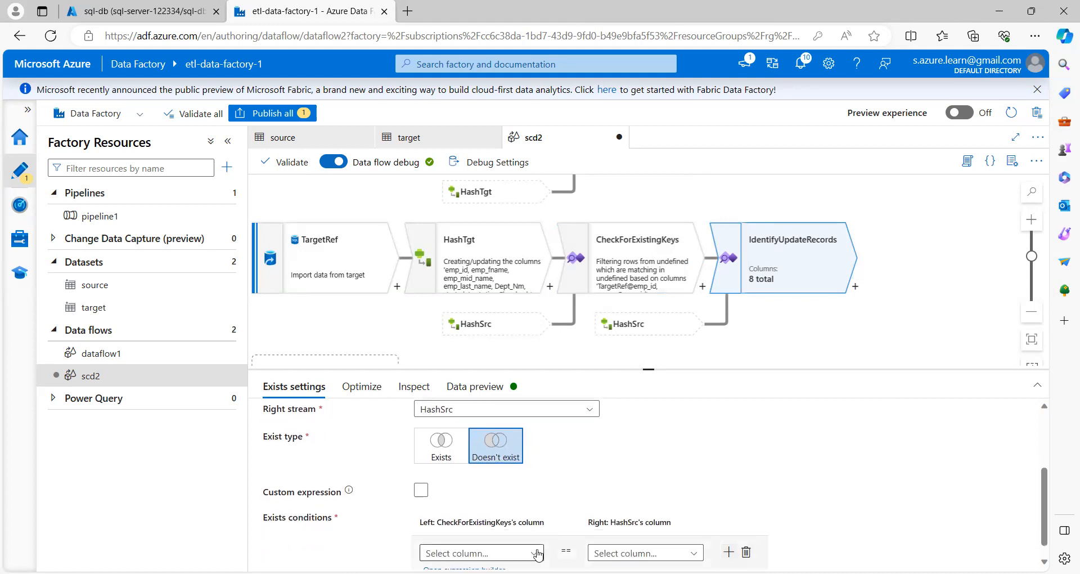
scroll(534, 540, "up", 3)
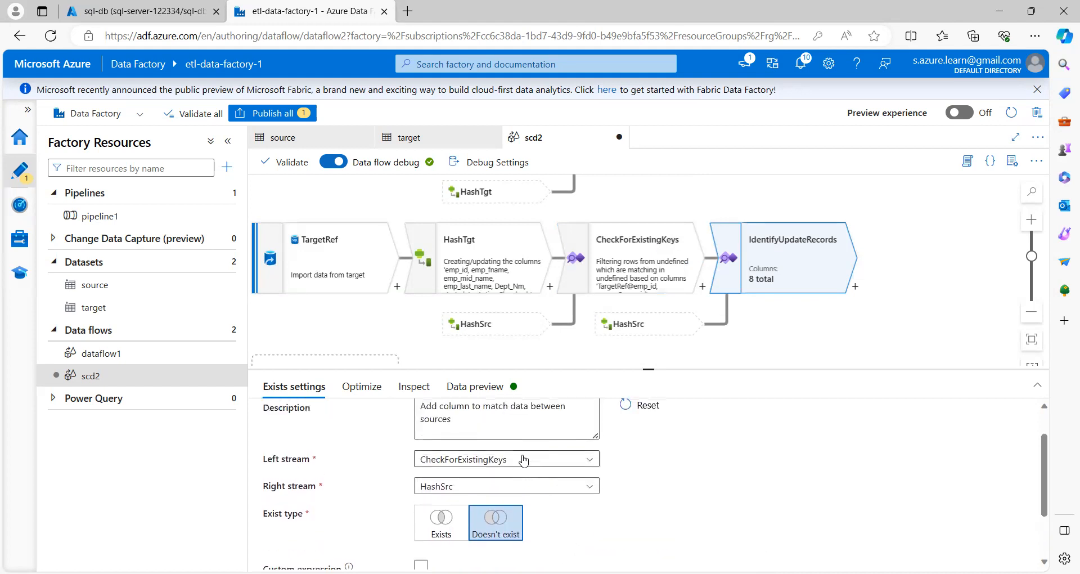
scroll(652, 495, "down", 2)
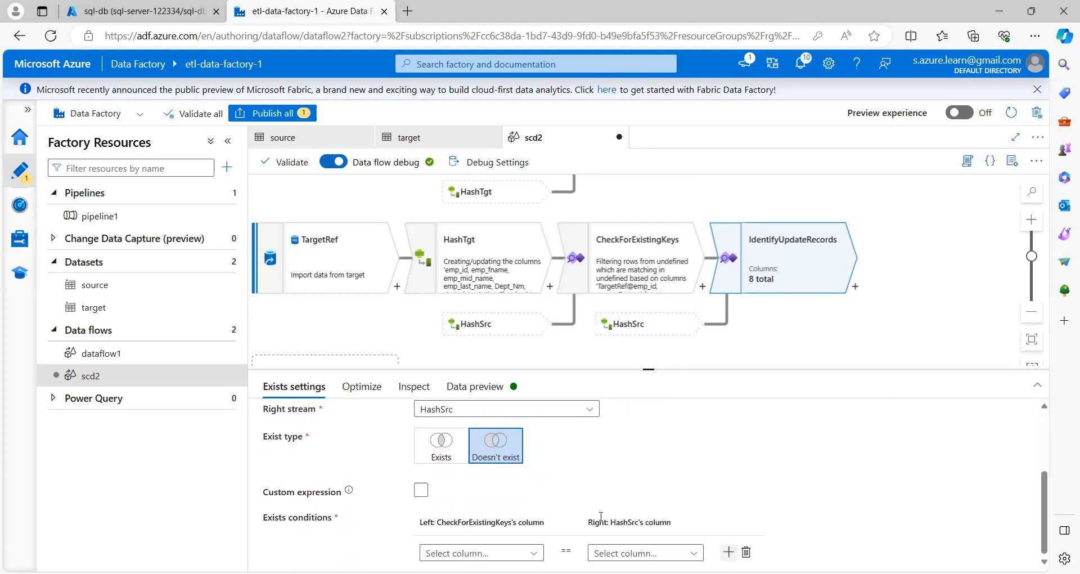
left_click(482, 552)
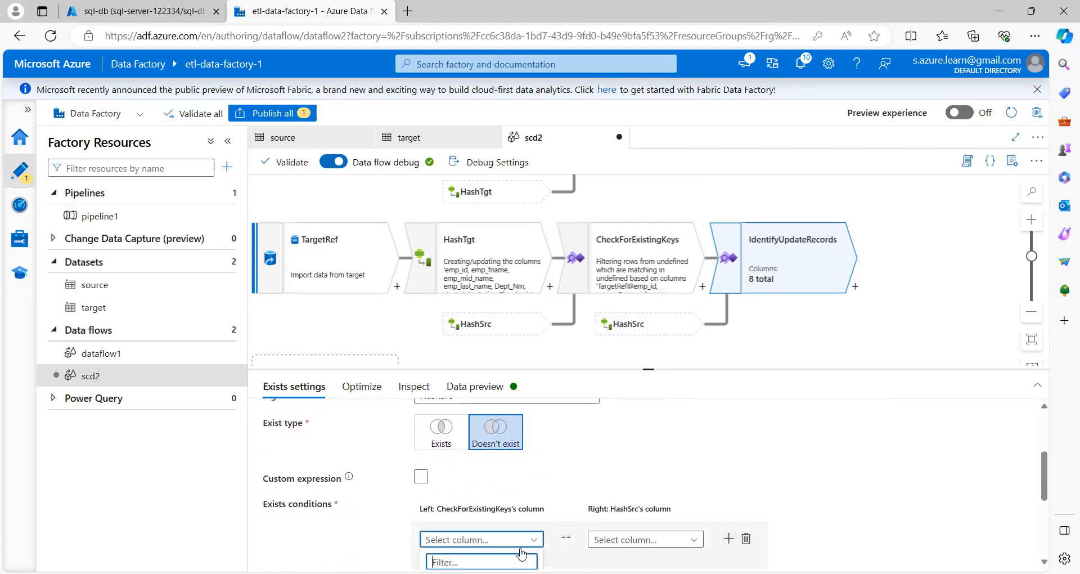
type("hash")
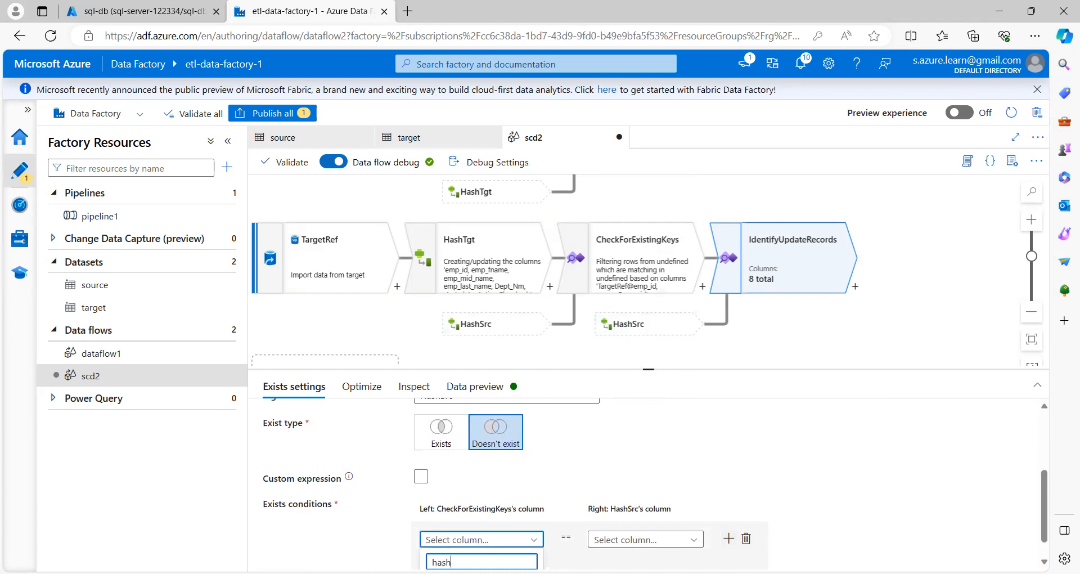
scroll(482, 553, "down", 1)
left_click(453, 556)
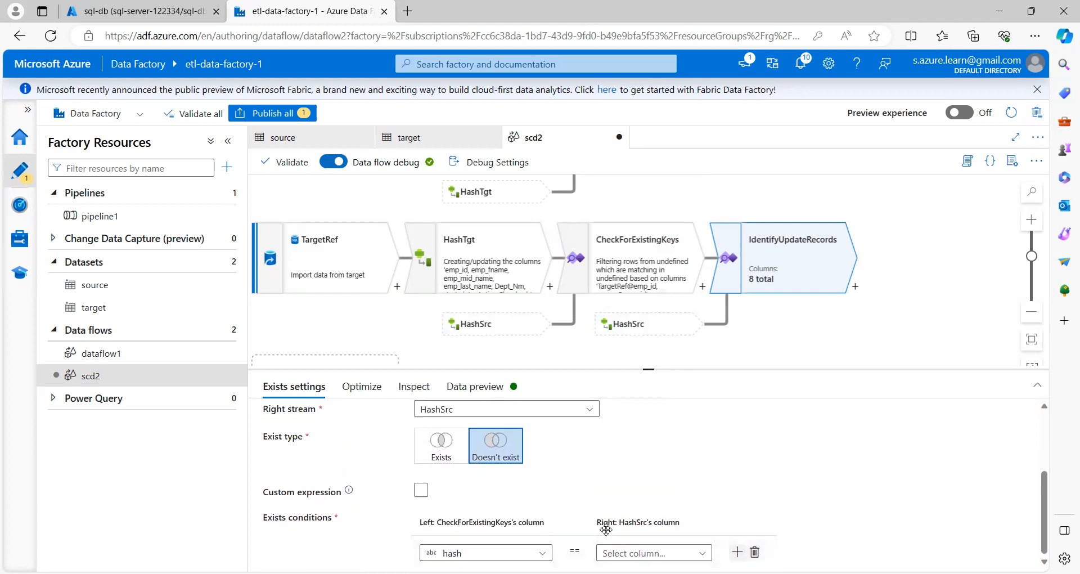
left_click(632, 526)
type("hash")
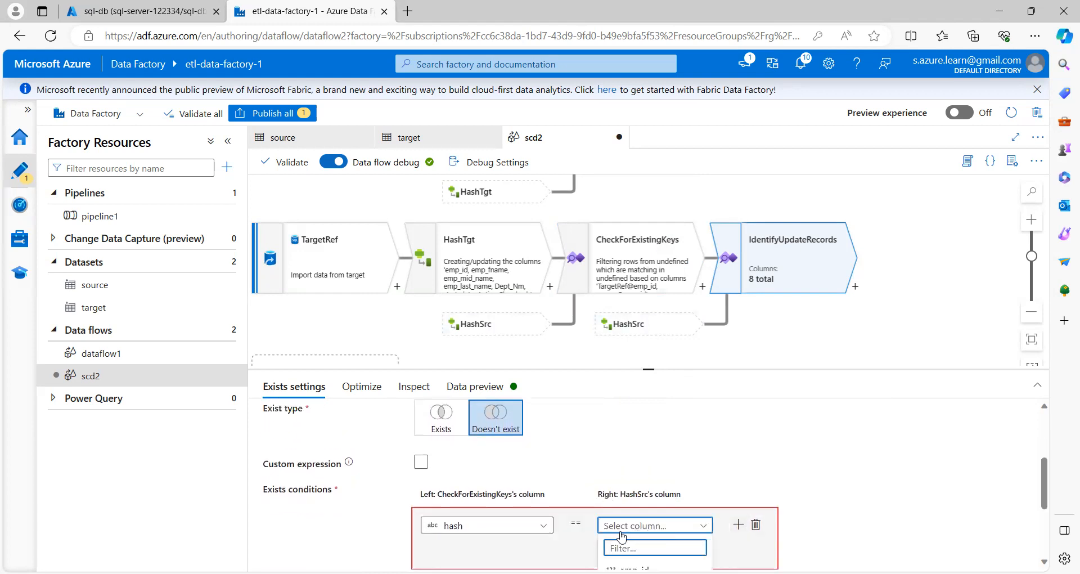
scroll(622, 534, "down", 1)
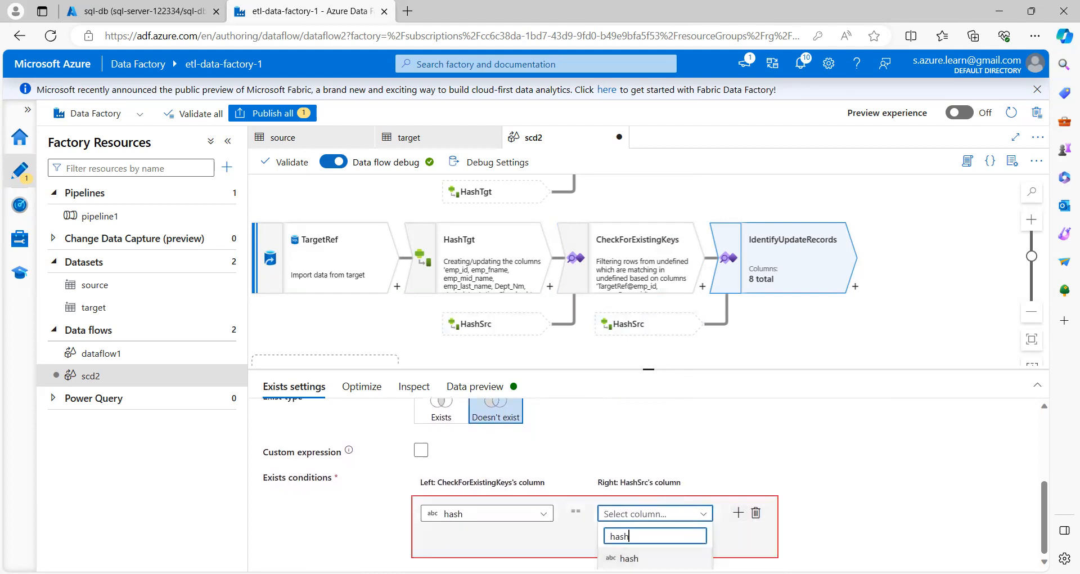
left_click(625, 559)
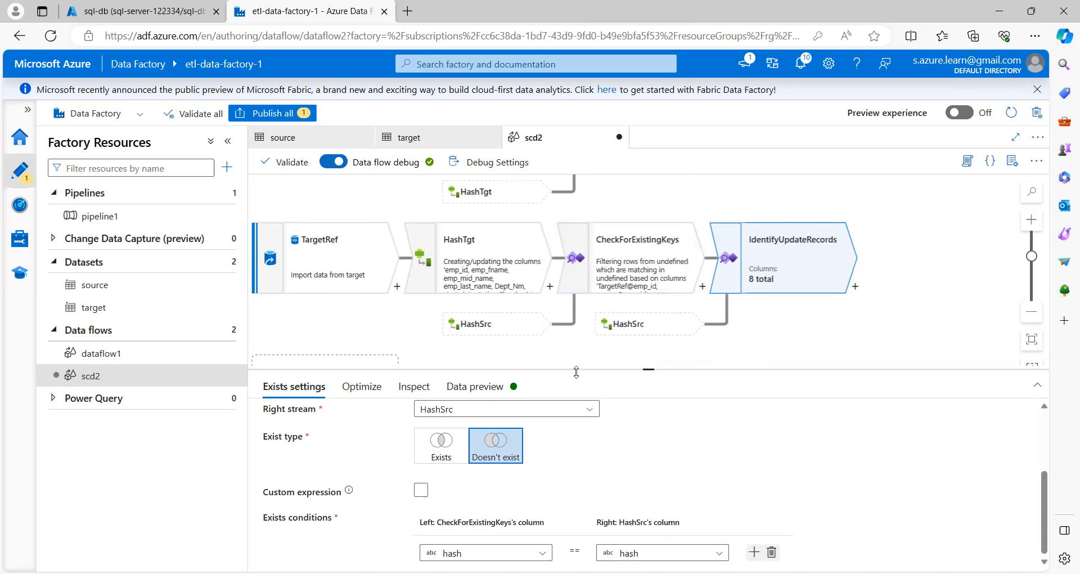
left_click(483, 386)
left_click(309, 444)
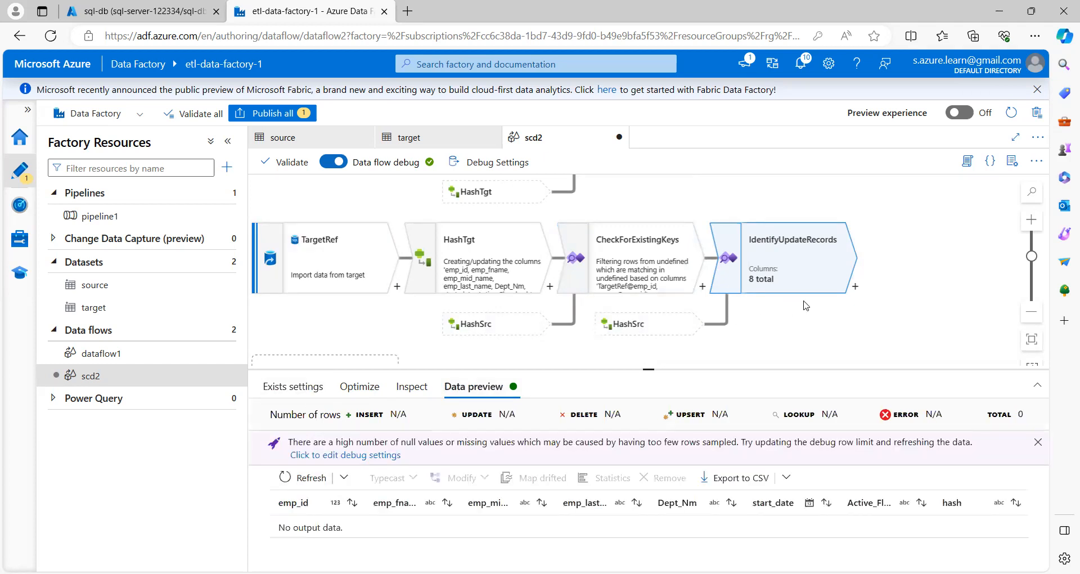
- Add a Derived Column transformation named IsInActive after IdentifyUpdateRecords
left_click(855, 287)
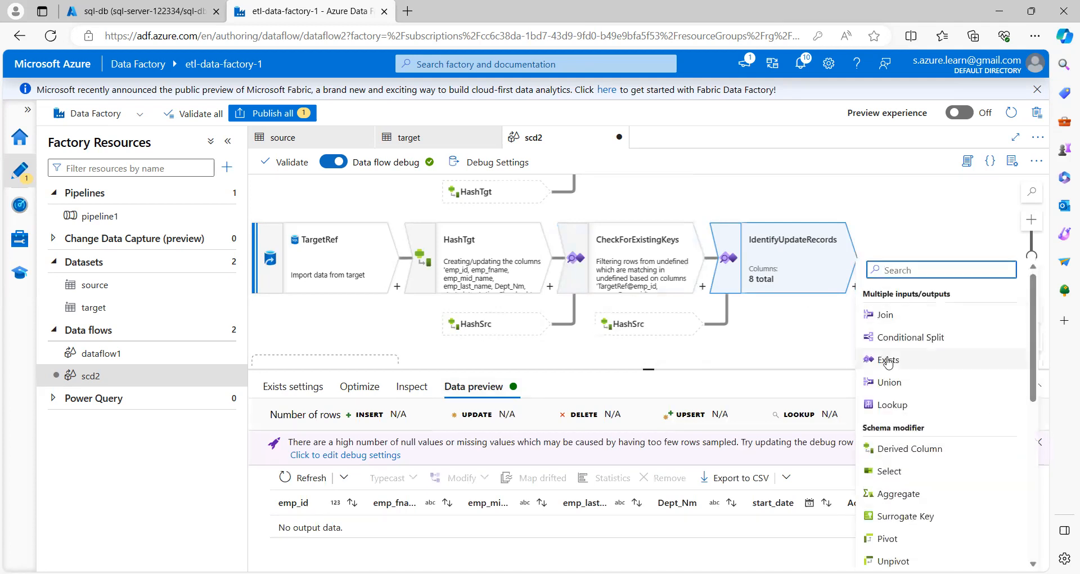
left_click(902, 449)
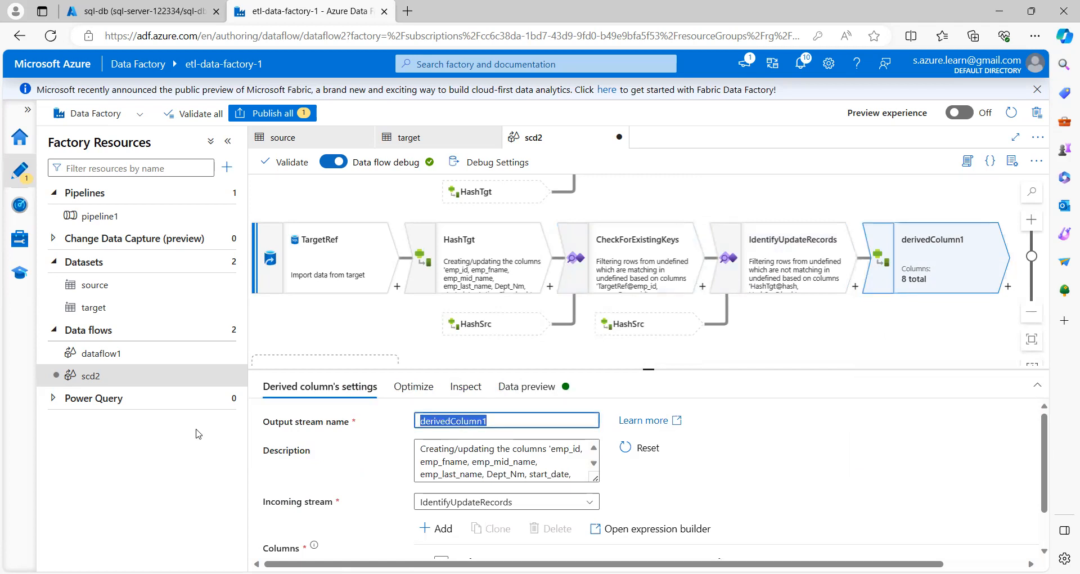
type("Is")
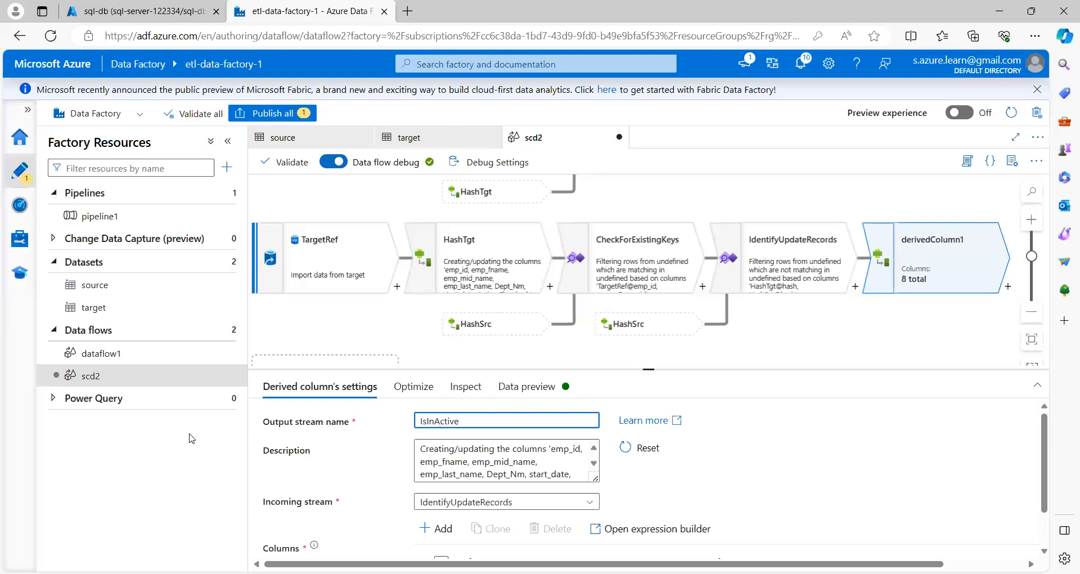
type("InActive")
- Define the column active_flg in IsInActive with the expression 'N'
scroll(618, 427, "down", 1)
left_click(519, 545)
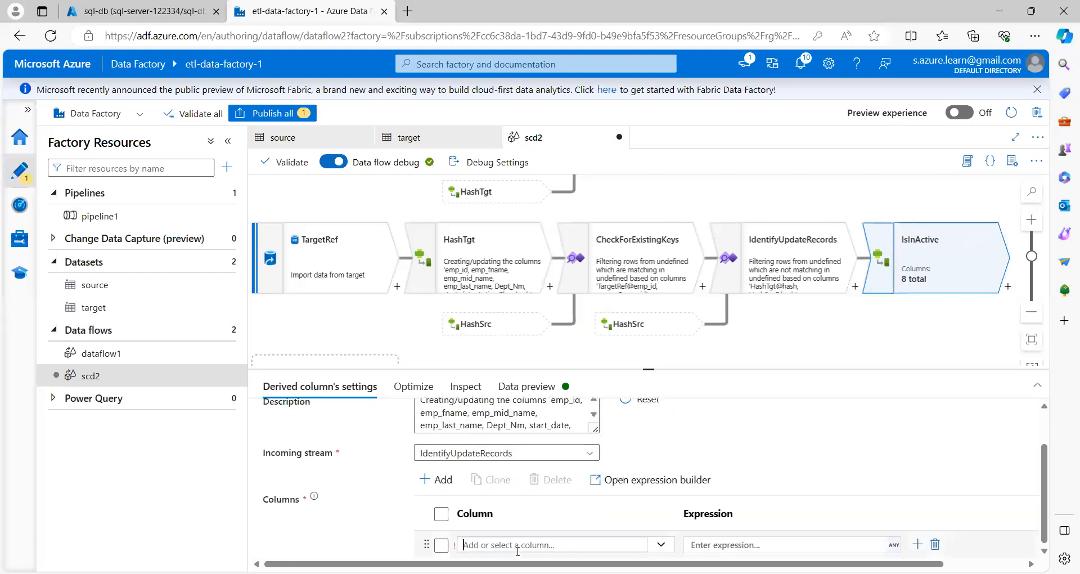
type("active_flg")
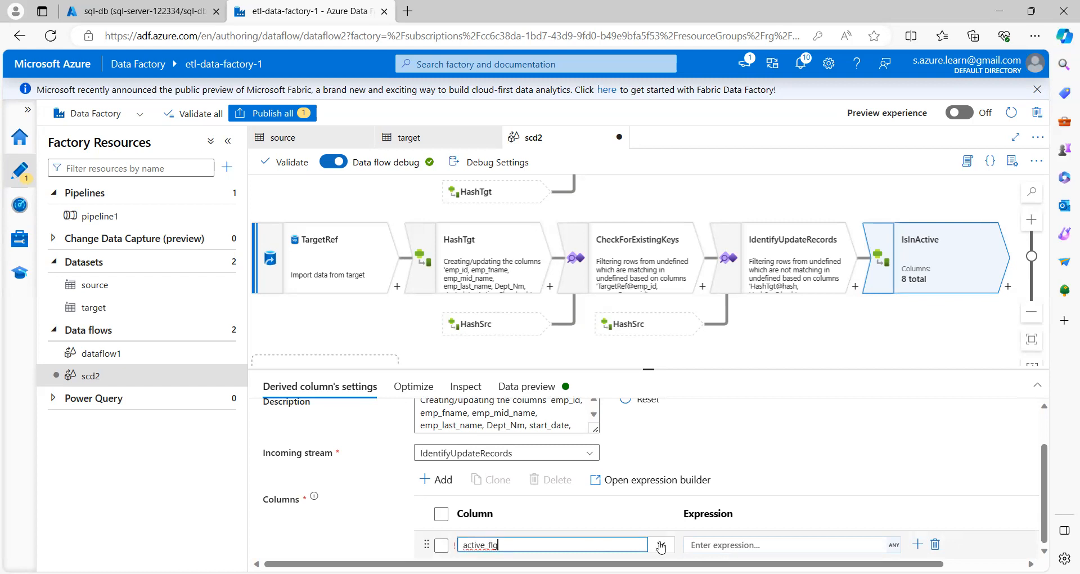
left_click(693, 545)
type("'N'")
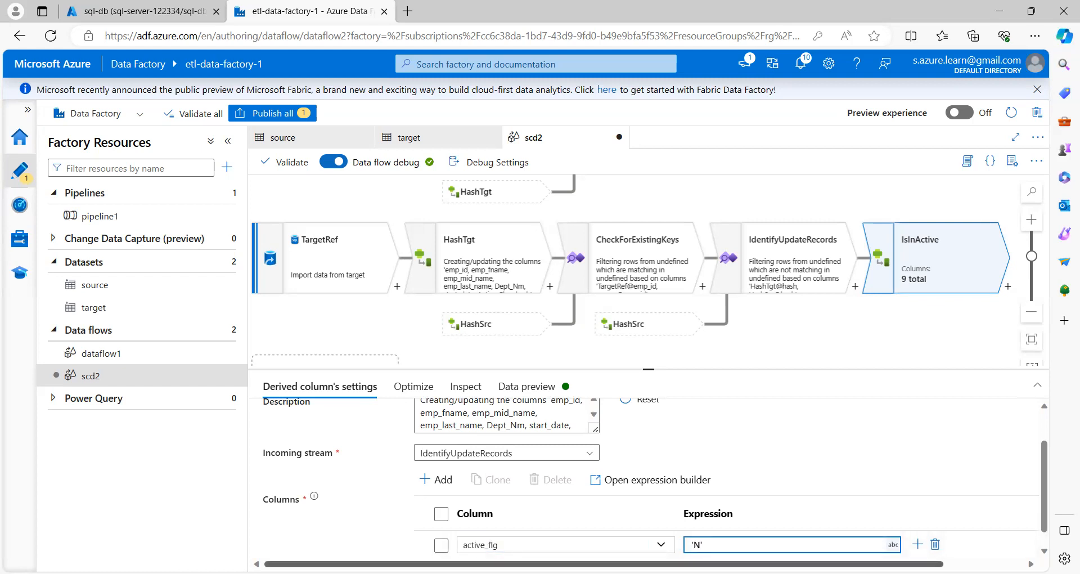
left_click(751, 449)
- Add an Alter Row transformation after IsInActive in the scd2 data flow
left_click_drag(927, 328, 745, 327)
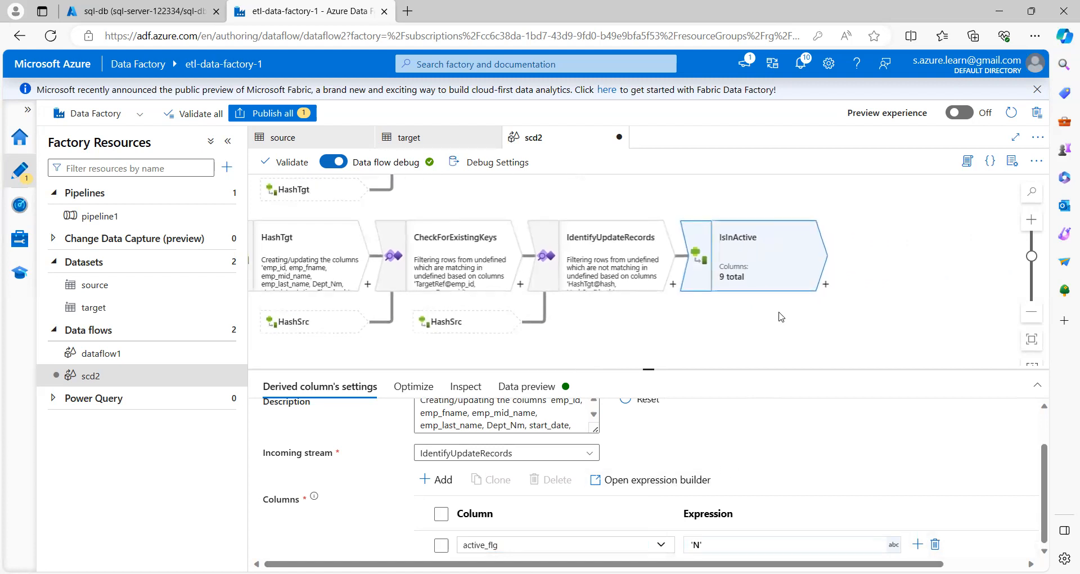
left_click(826, 286)
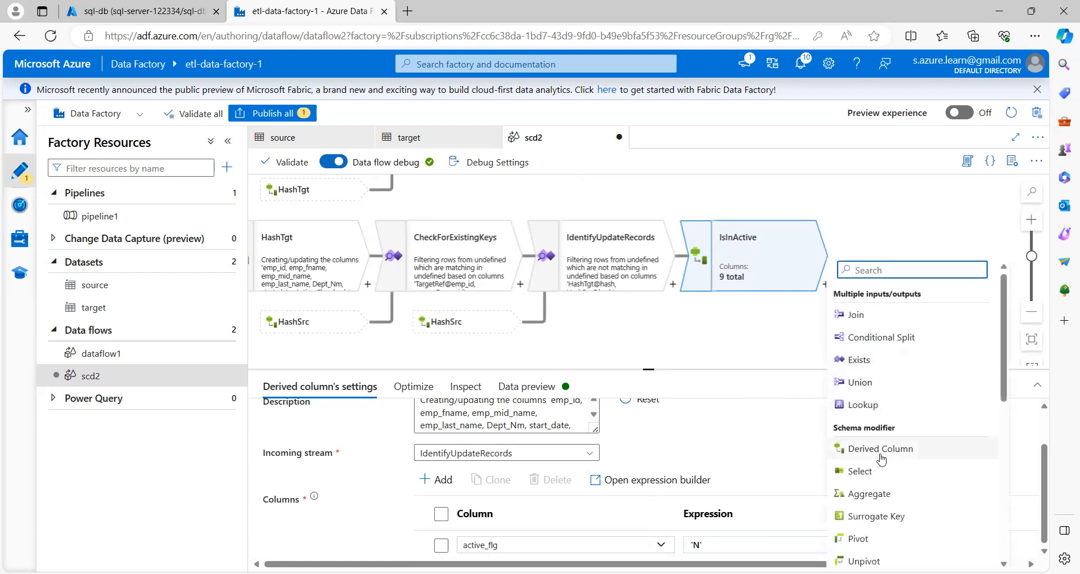
scroll(881, 455, "down", 3)
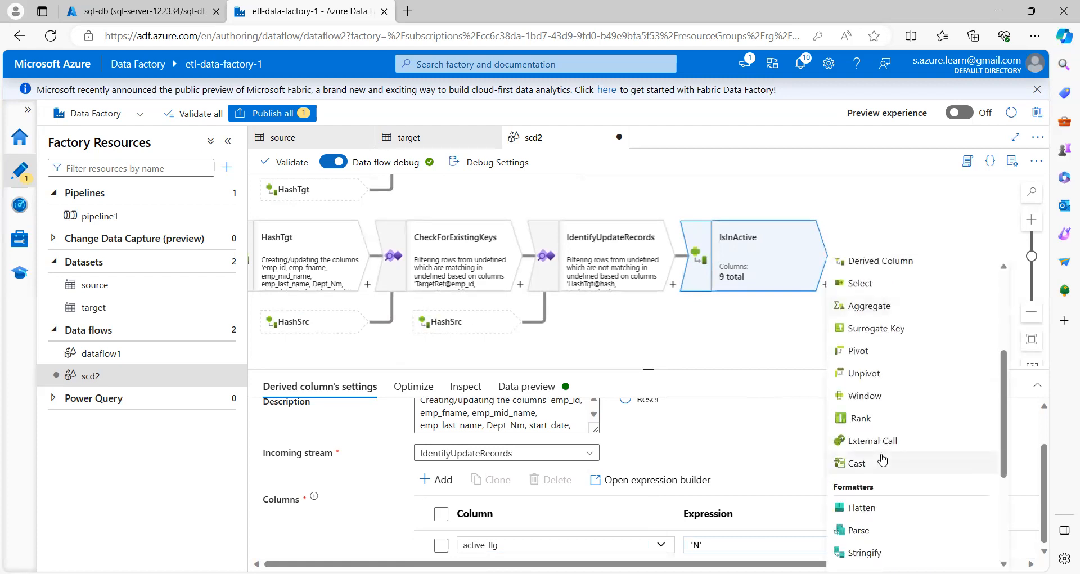
scroll(881, 460, "down", 3)
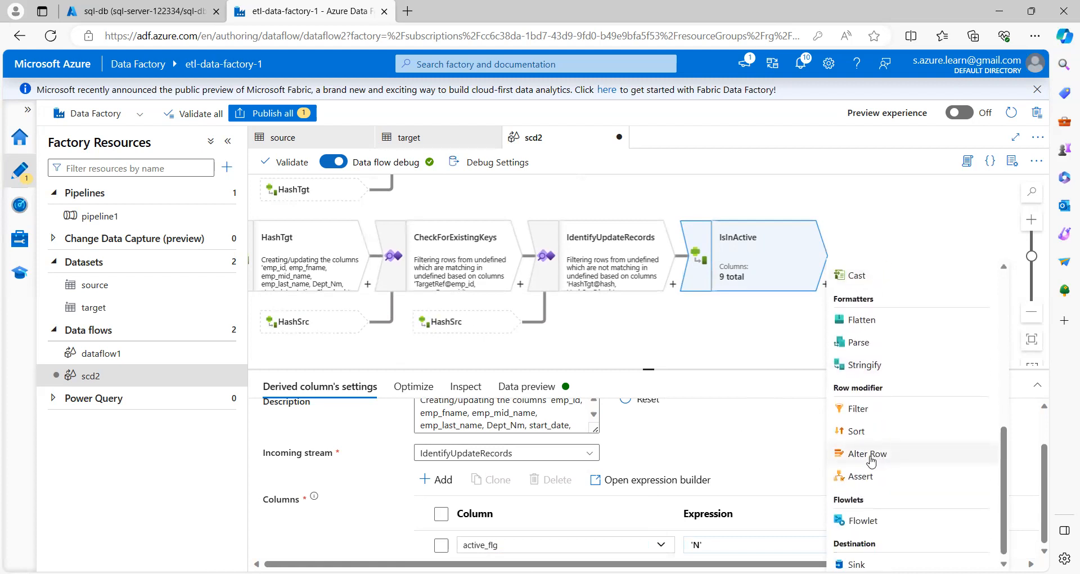
left_click(869, 454)
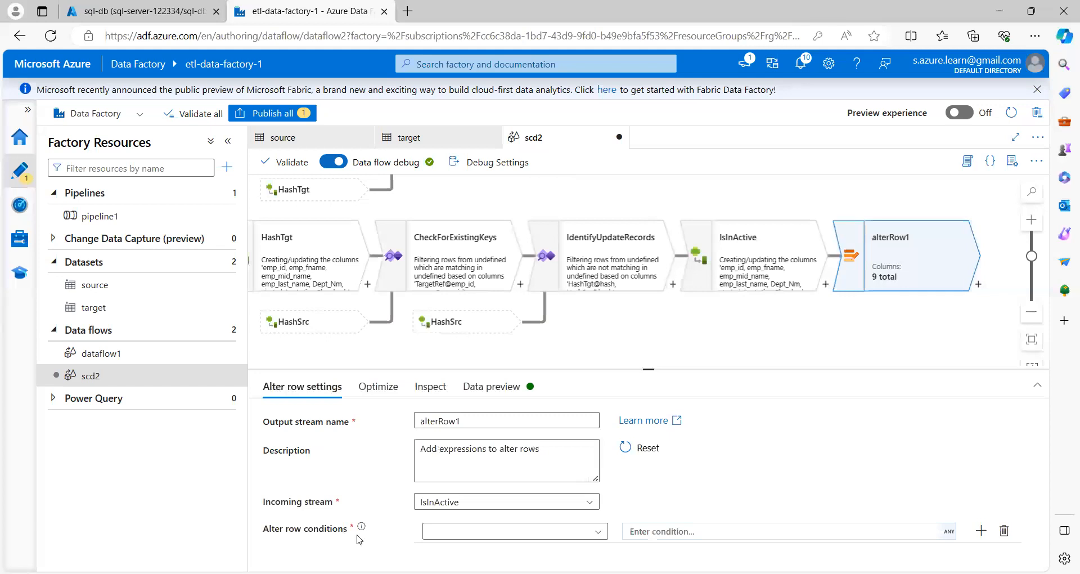
- Set the alterRow1 condition to Update if with the expression true()
left_click(546, 532)
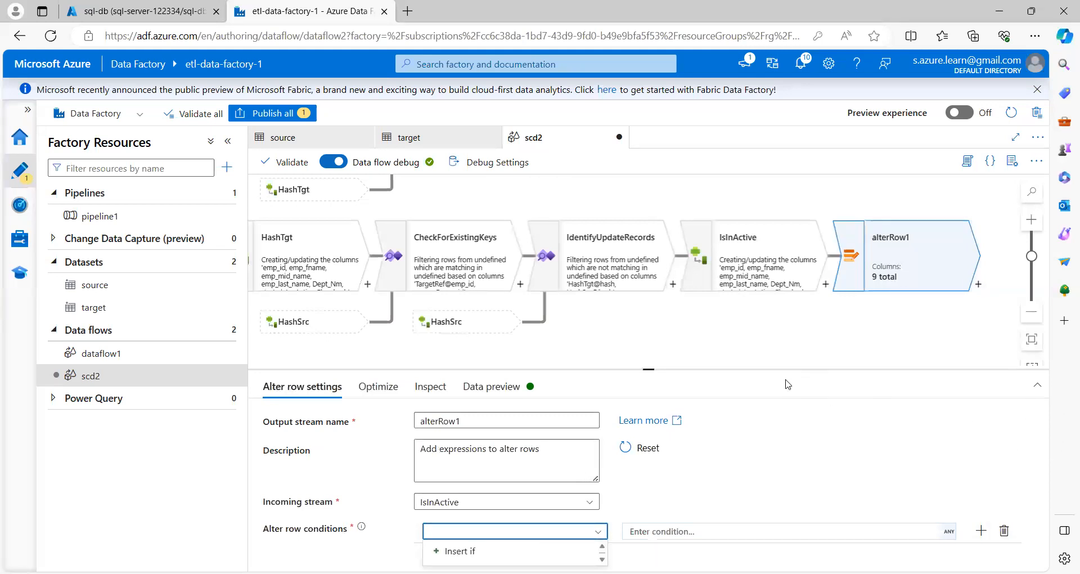
left_click_drag(777, 368, 778, 319)
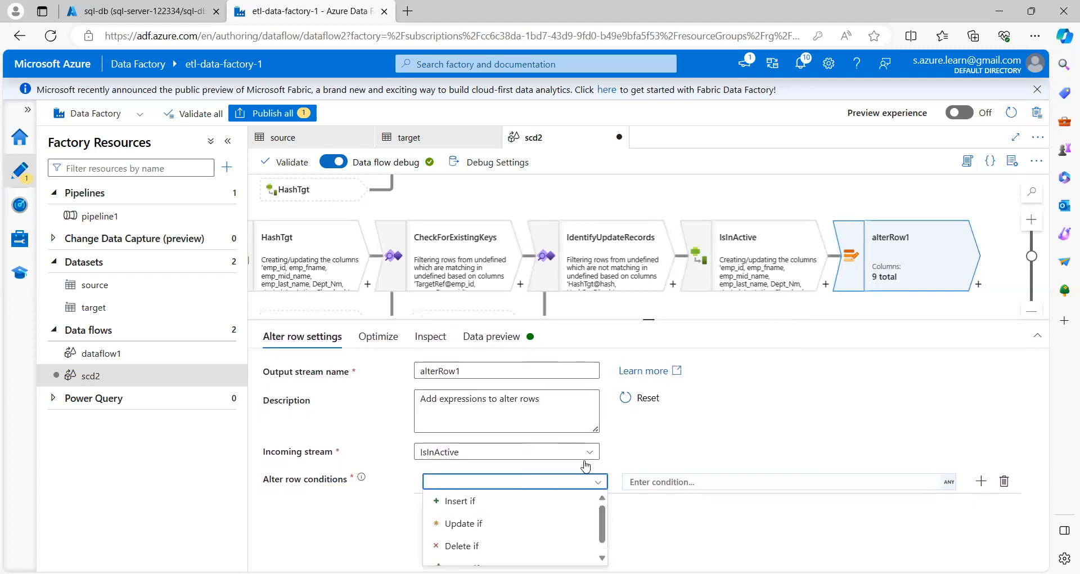
left_click(471, 524)
left_click(675, 482)
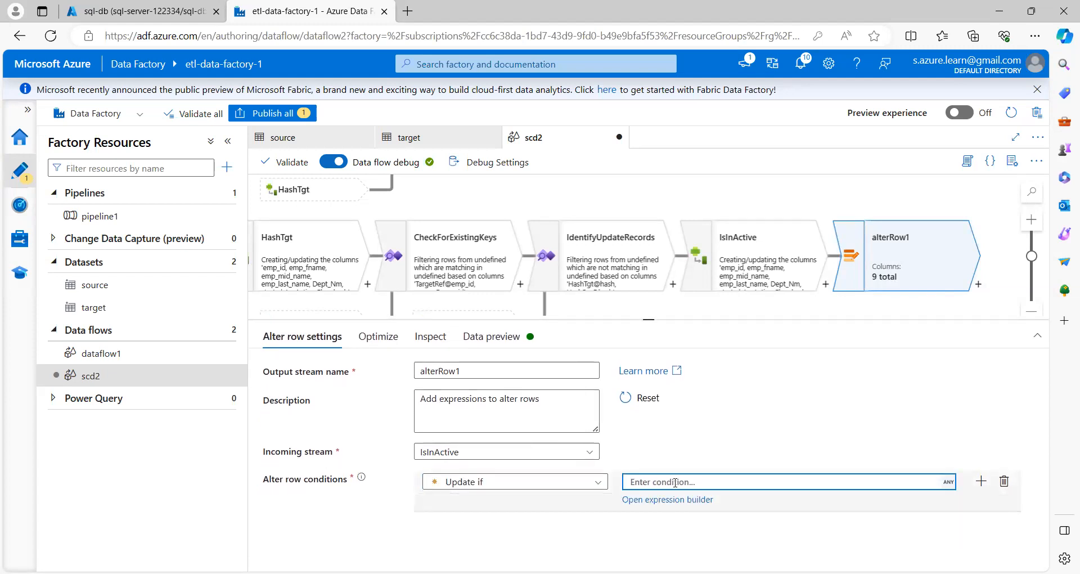
type("t")
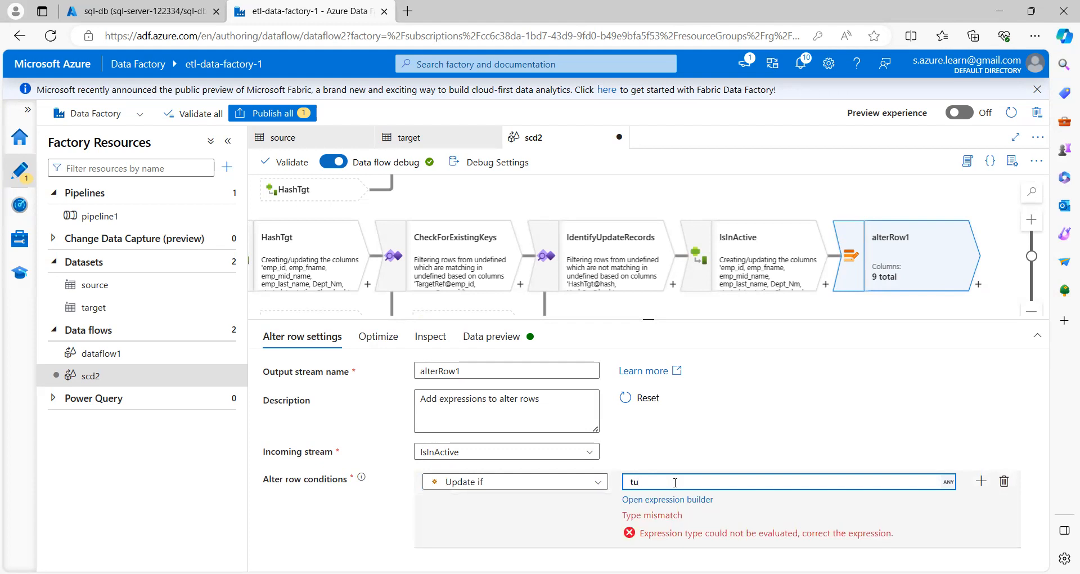
type("rue()")
left_click(649, 453)
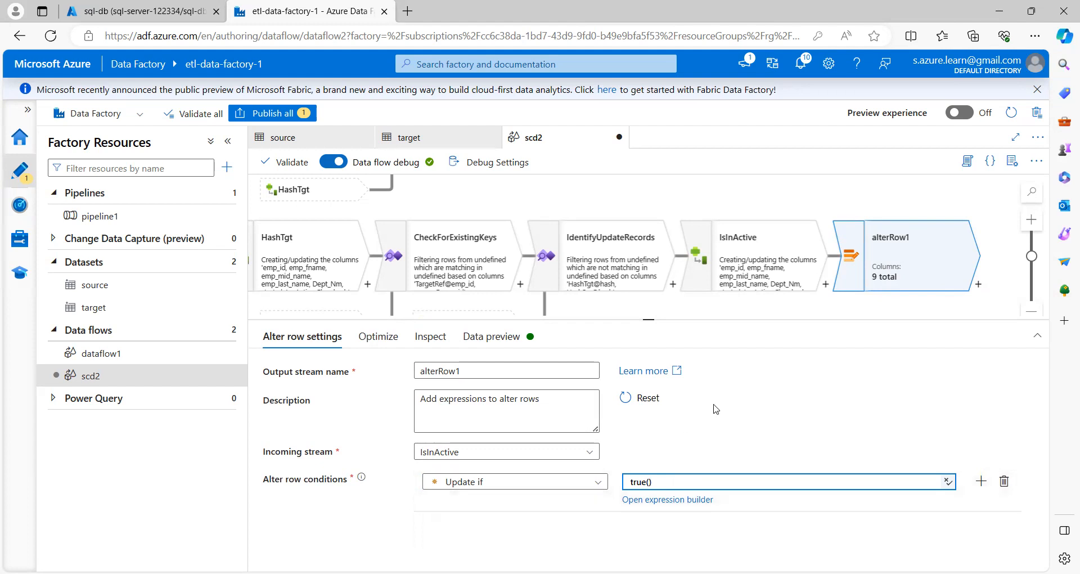
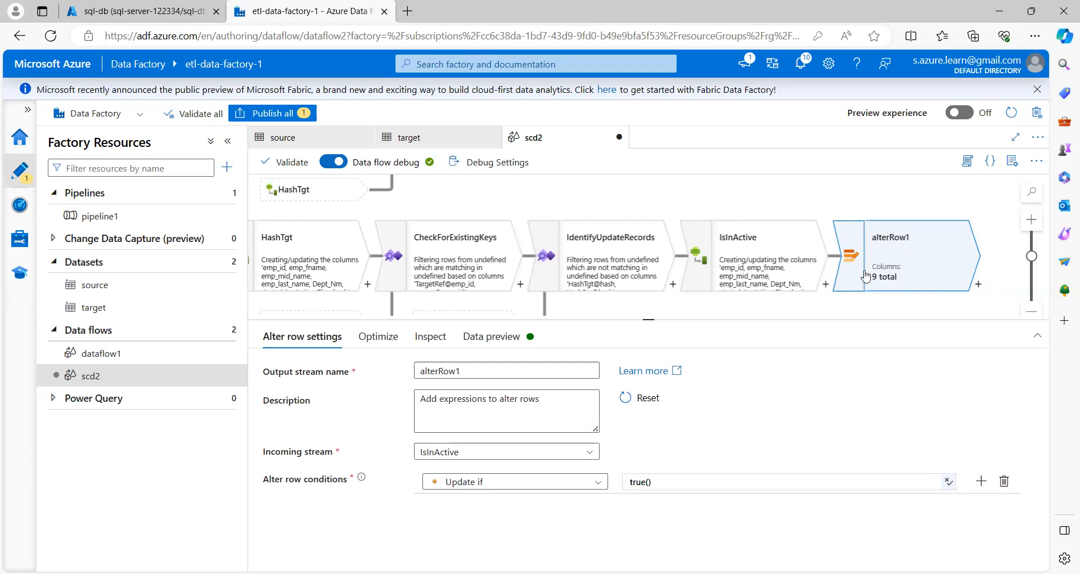
- Add a Sink after alterRow1 and name its output stream TargetUpdate
left_click_drag(896, 197, 730, 202)
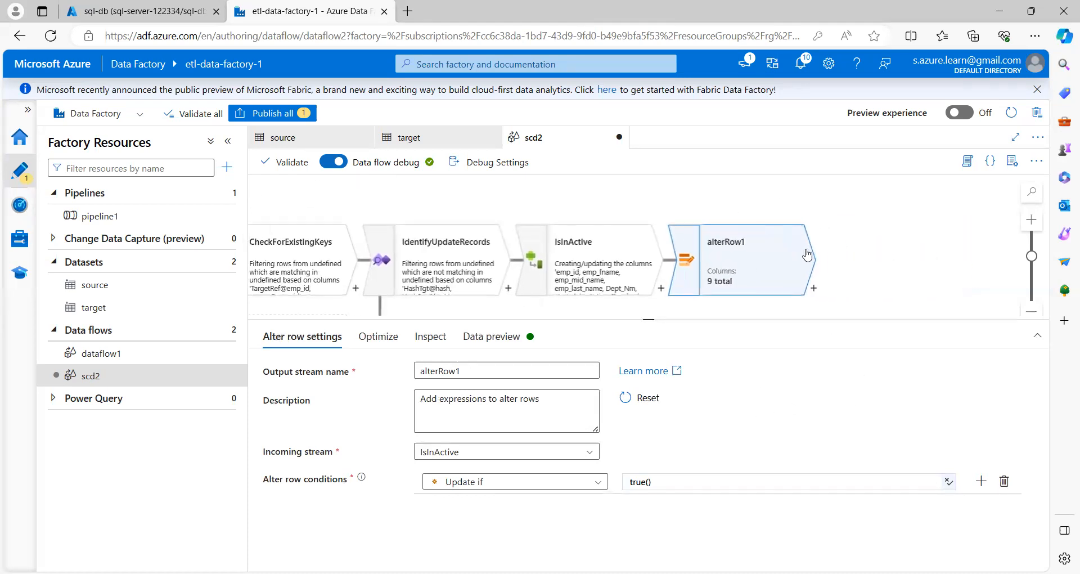
left_click(814, 288)
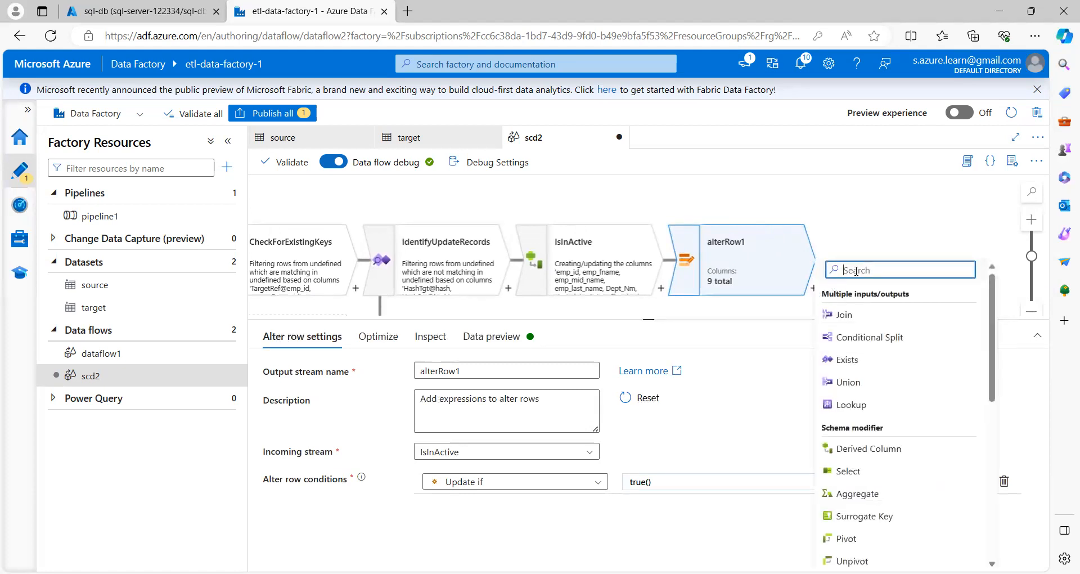
type("sin")
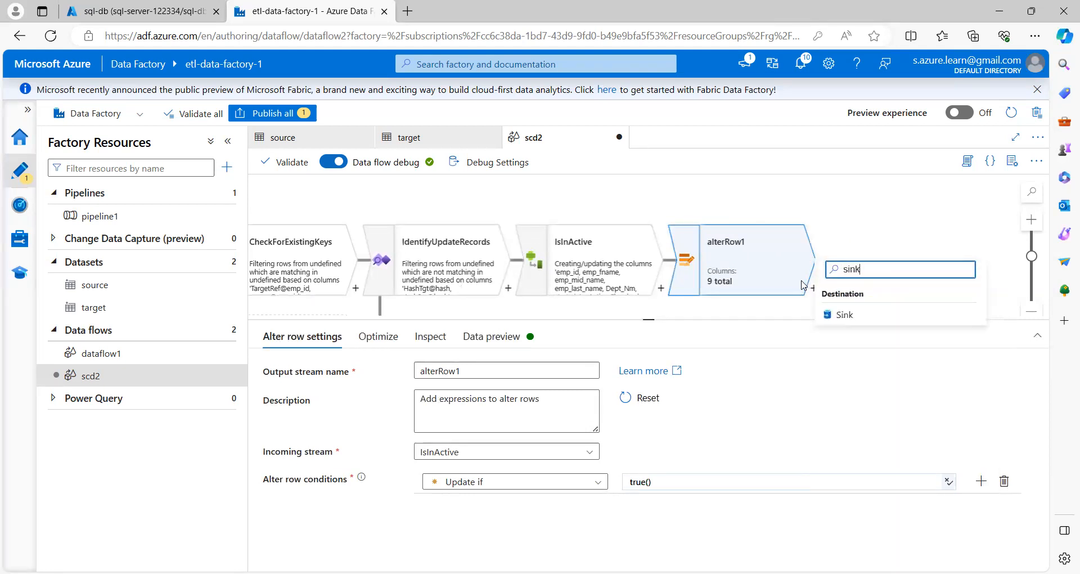
type("k")
left_click(841, 314)
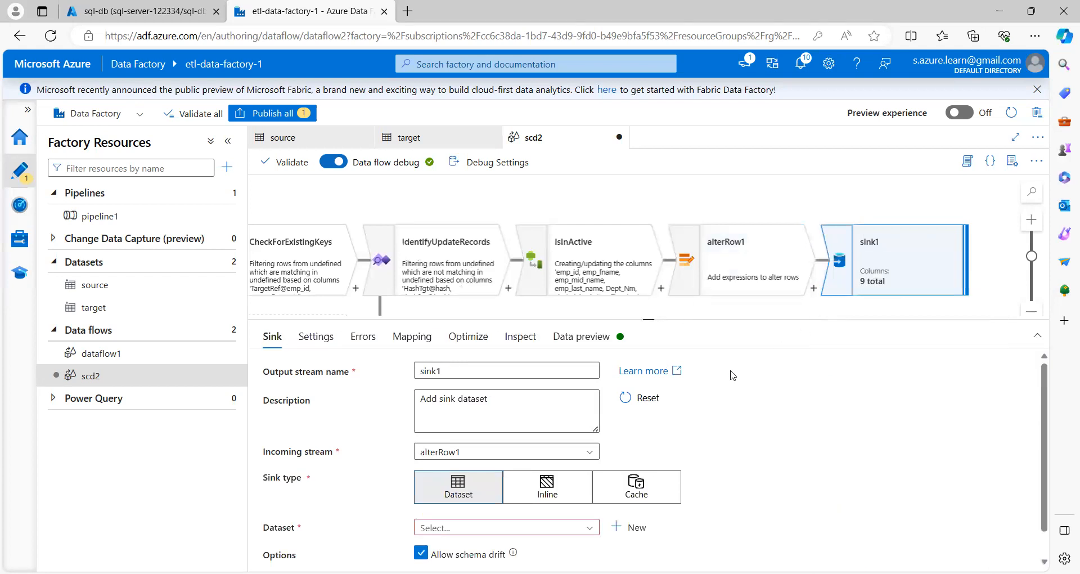
double_click(430, 370)
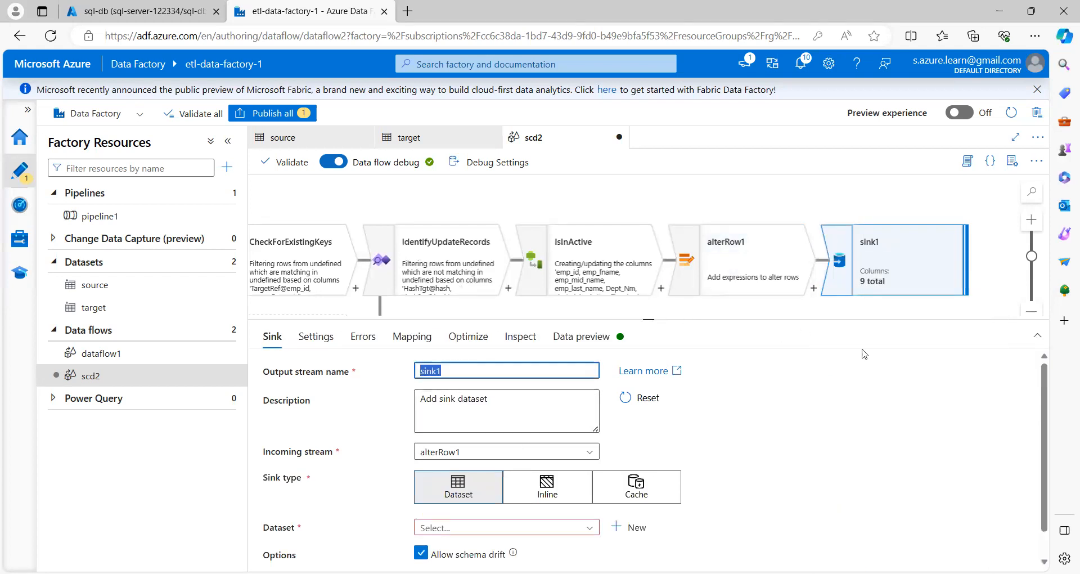
type("Target")
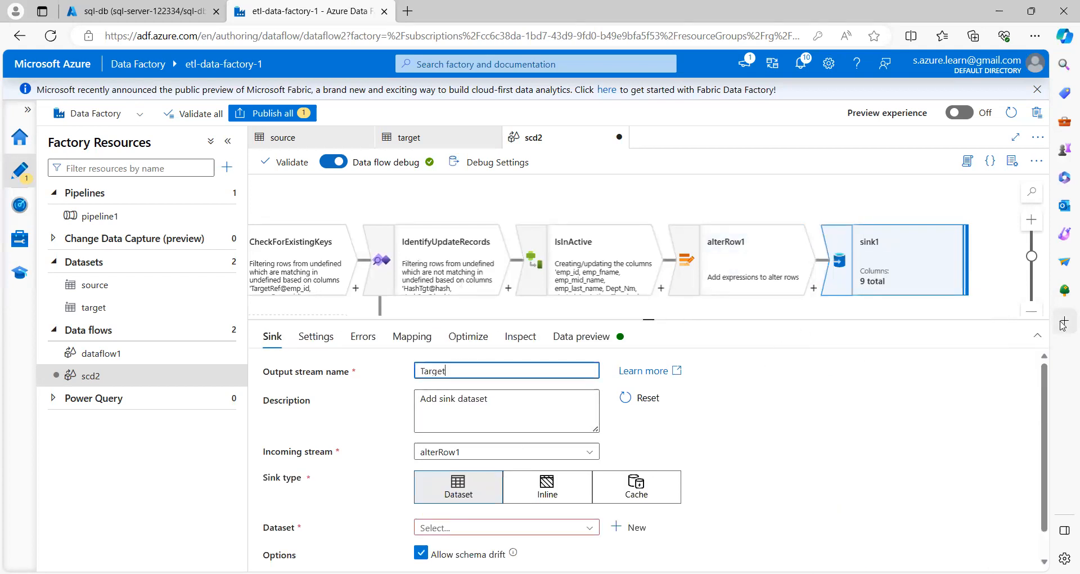
type("Update")
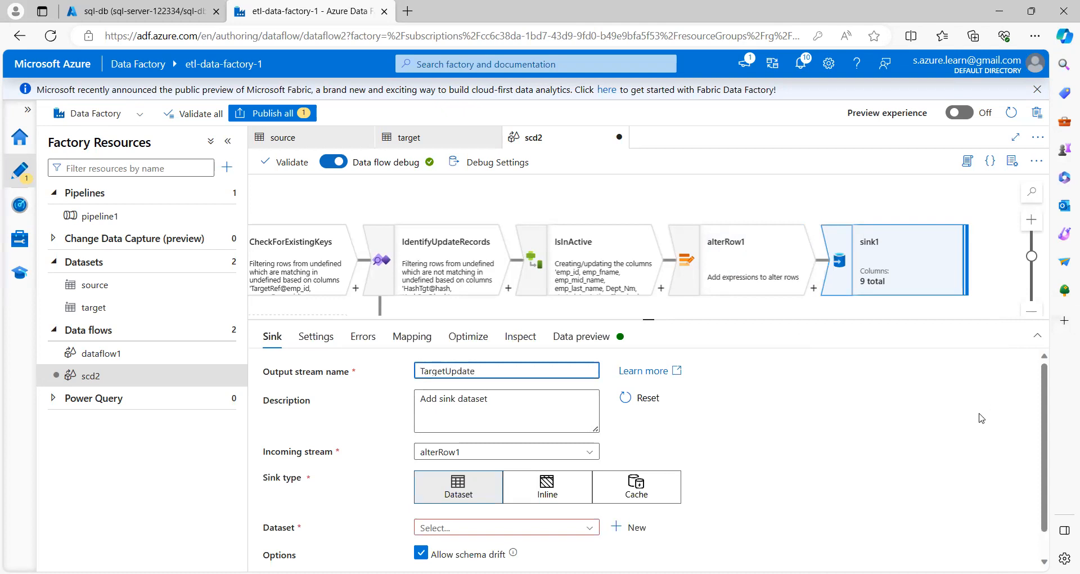
- Choose the target dataset as the sink dataset of TargetUpdate
left_click(584, 527)
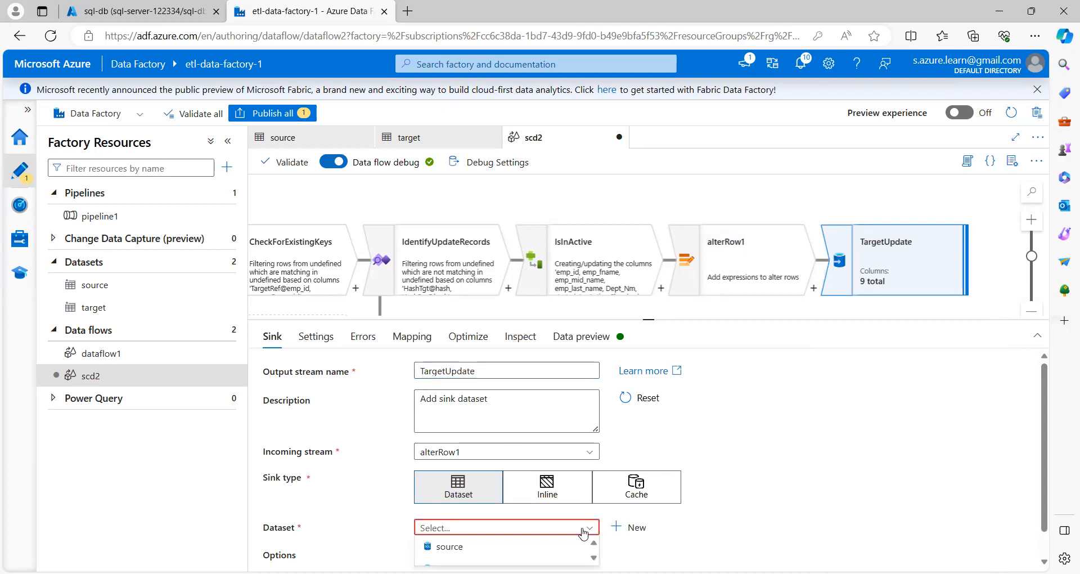
scroll(542, 529, "down", 1)
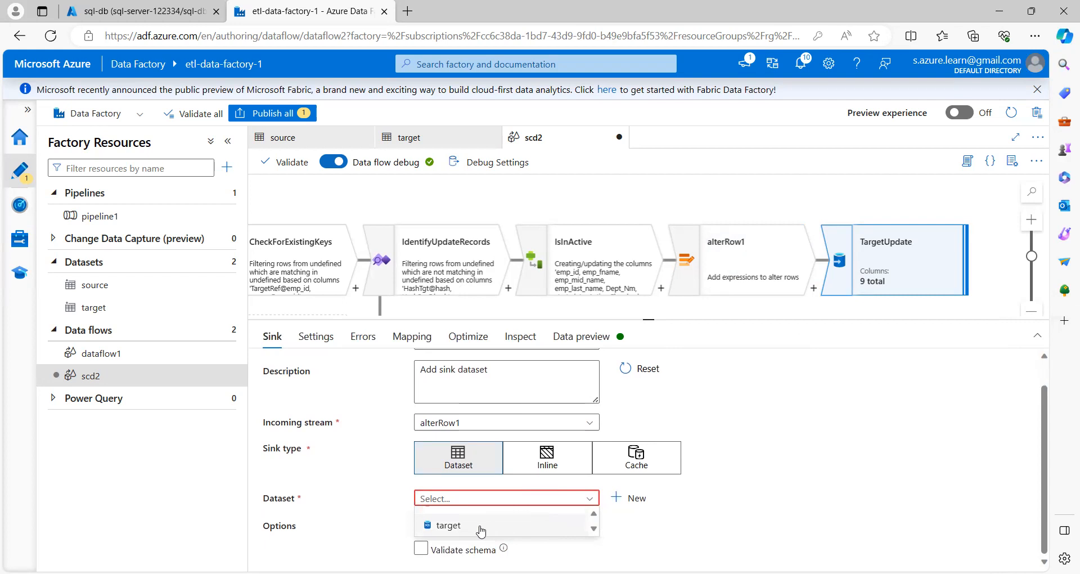
left_click(481, 530)
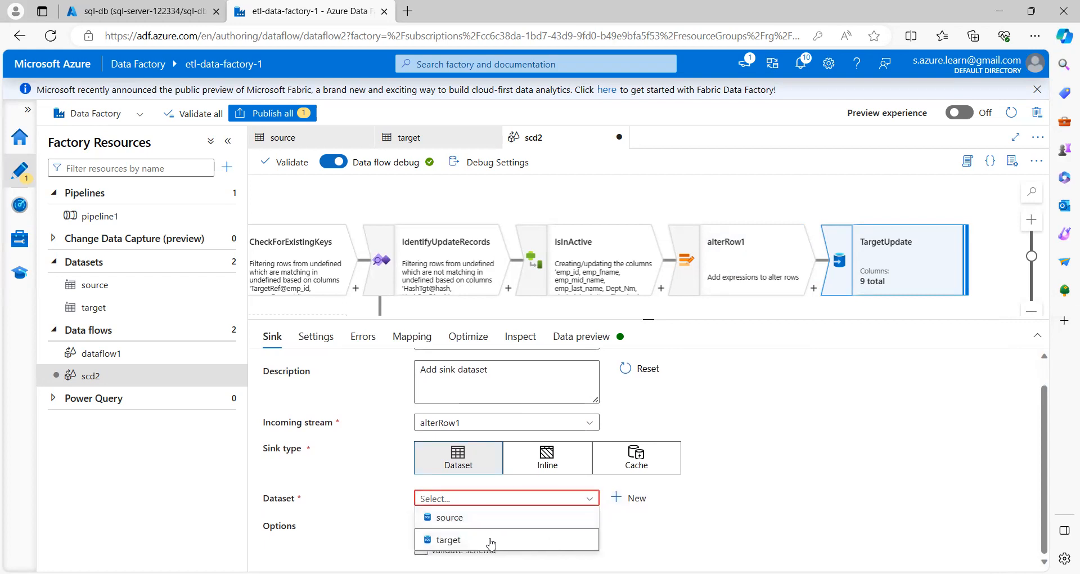
left_click(490, 541)
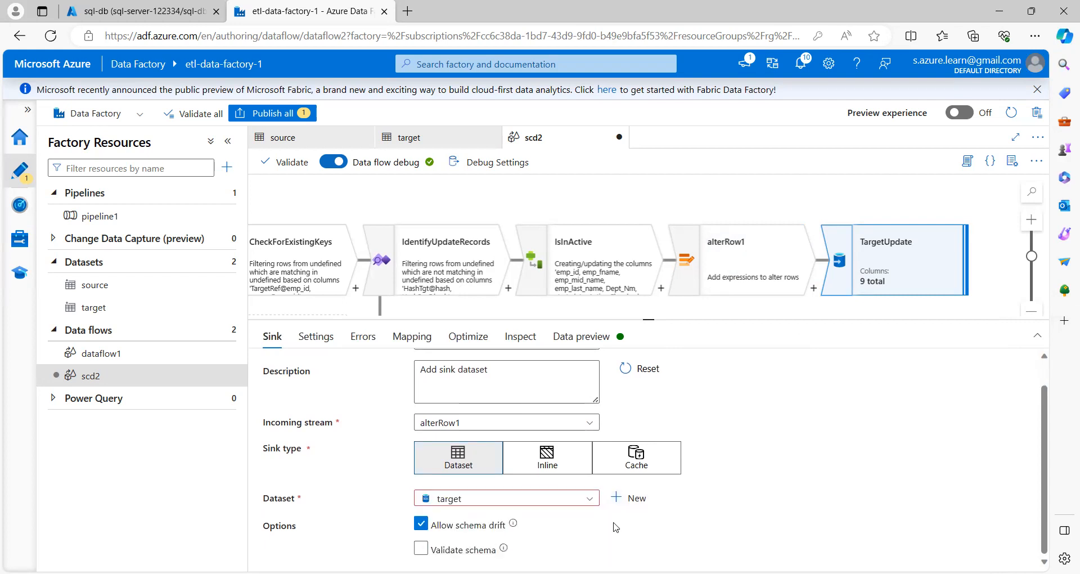
- Configure the TargetUpdate update method to disallow inserts and allow updates only
left_click(319, 339)
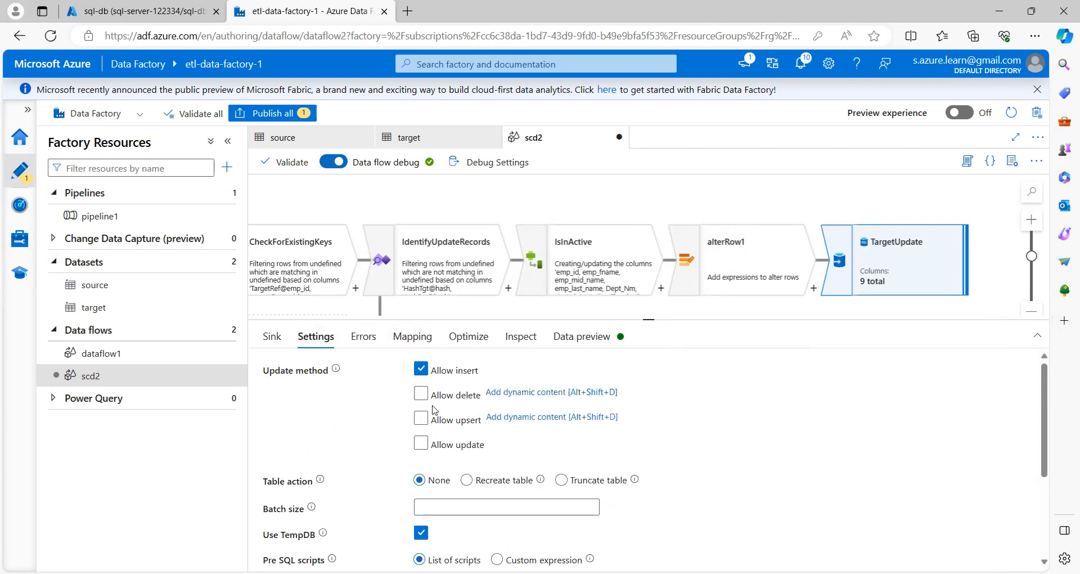
left_click(423, 370)
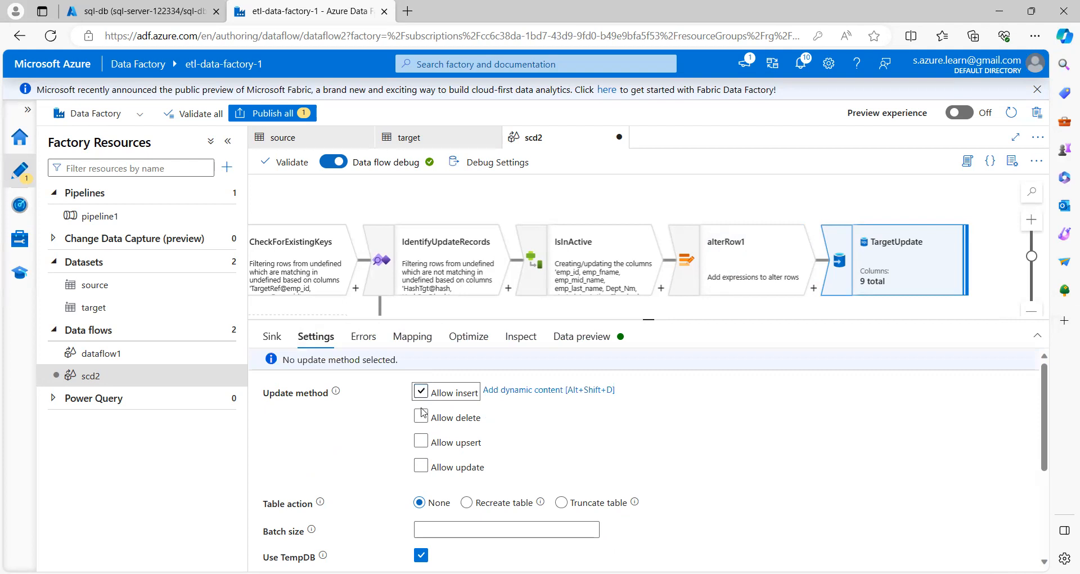
left_click(423, 466)
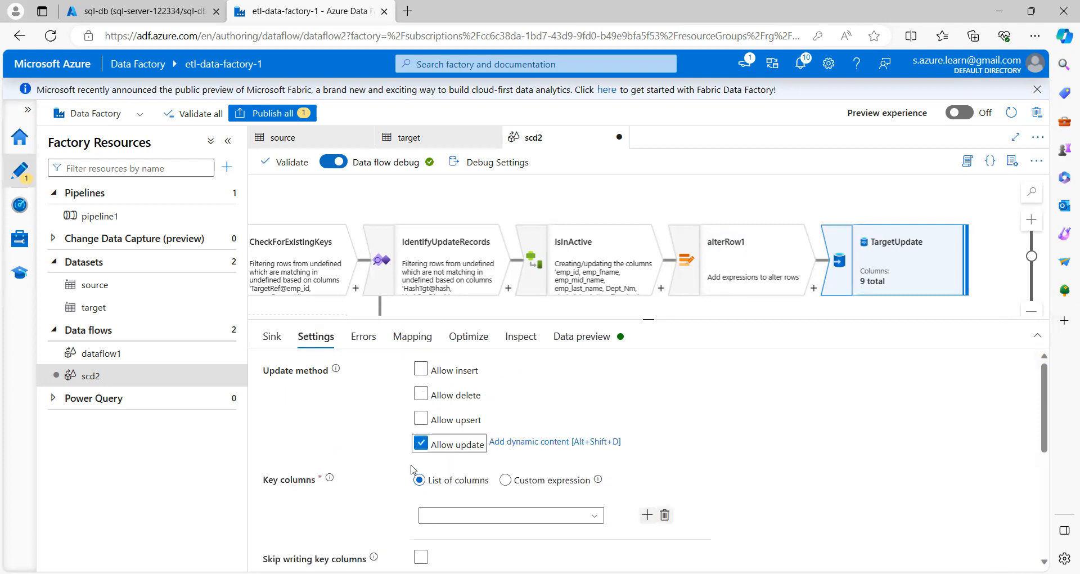
scroll(425, 470, "down", 1)
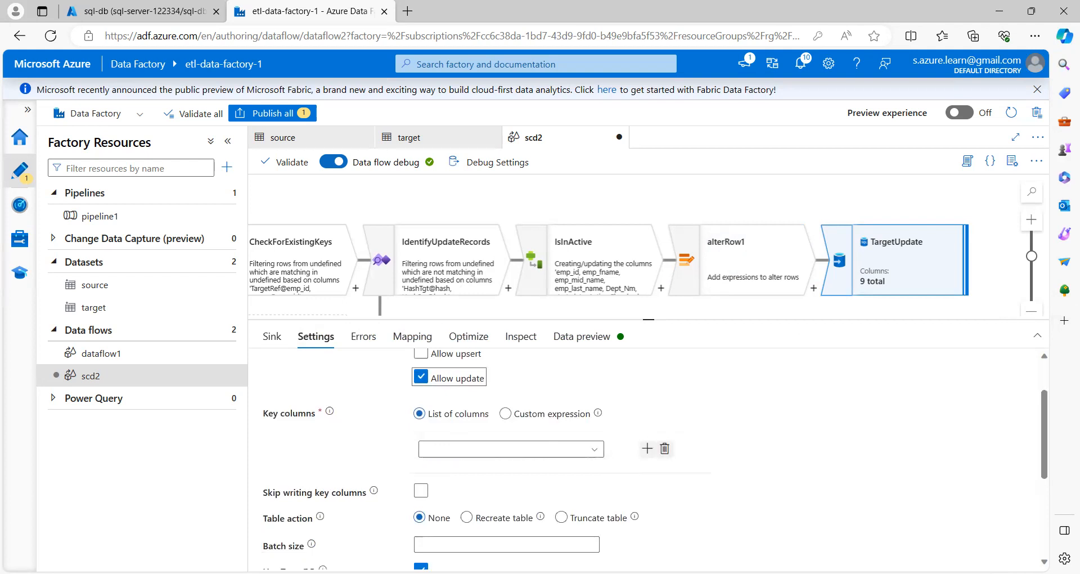
- Switch to the SCD2 example workbook in Excel and examine the employee ID, department and start date values in the source and target tables
key("alt+Tab")
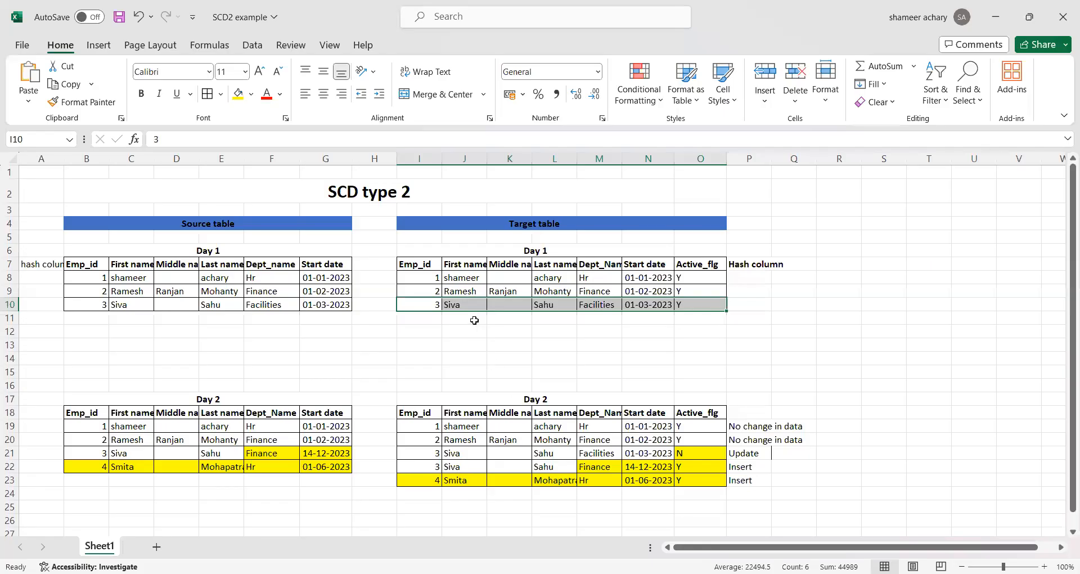
left_click(427, 278)
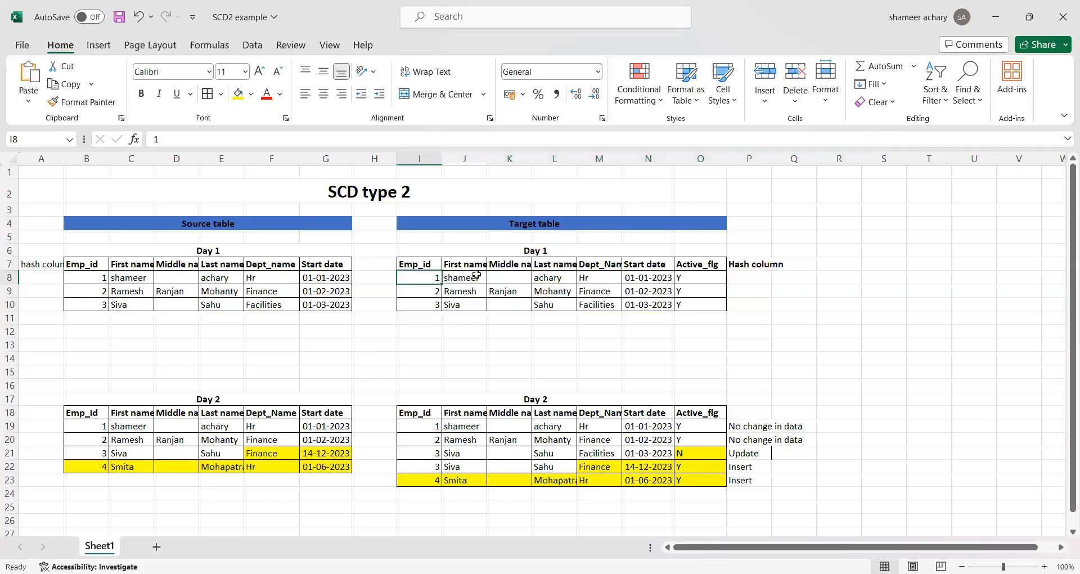
left_click(596, 278)
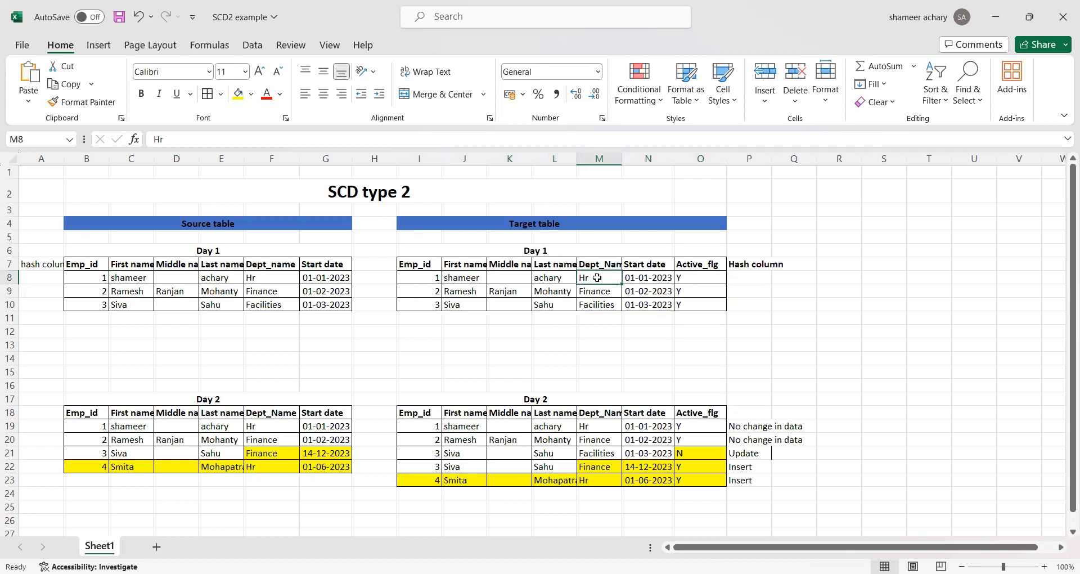
left_click(651, 279)
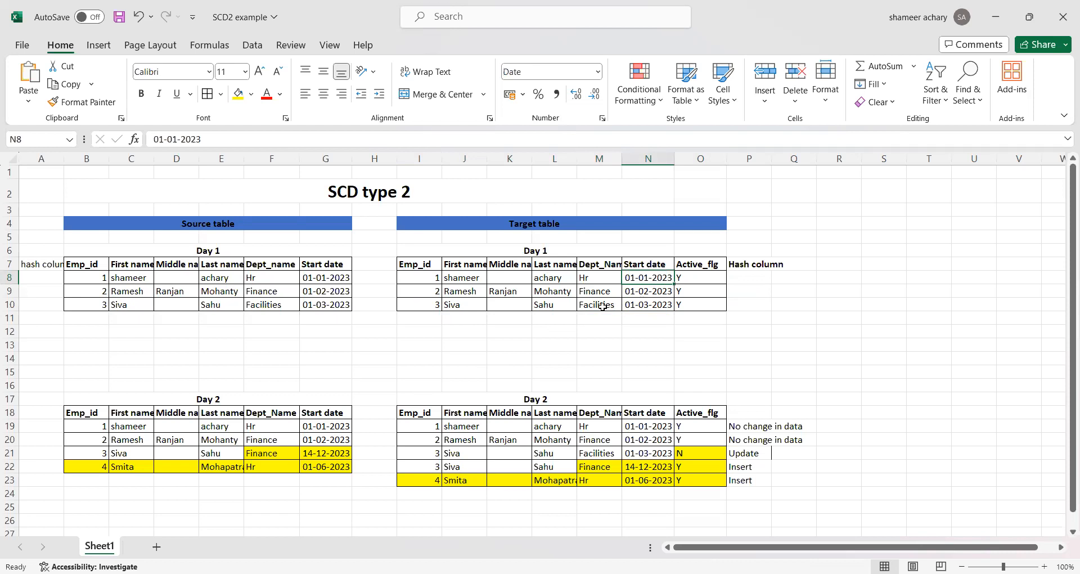
left_click(537, 304)
left_click(605, 305)
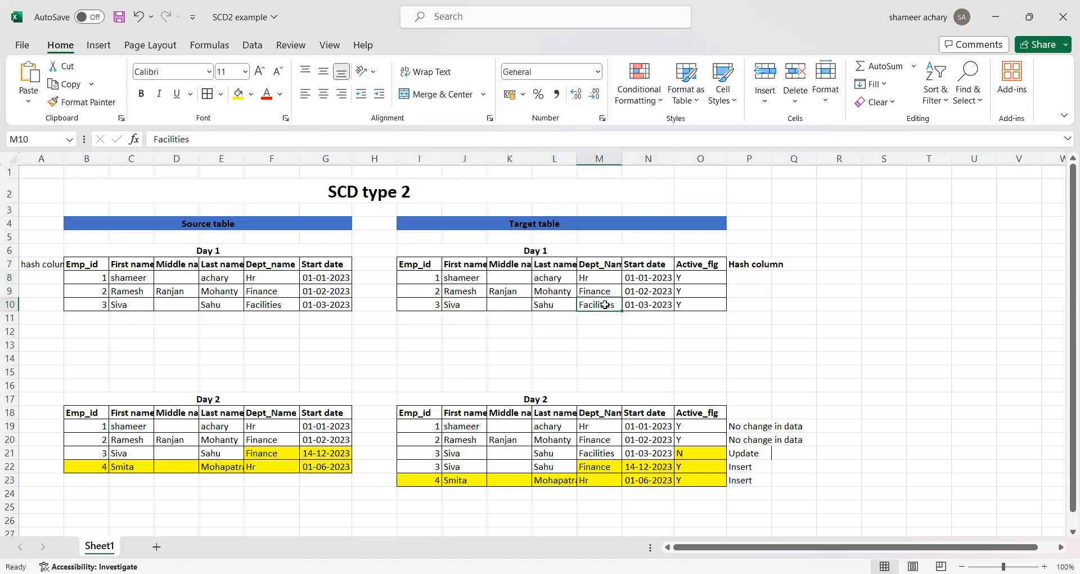
left_click(648, 304)
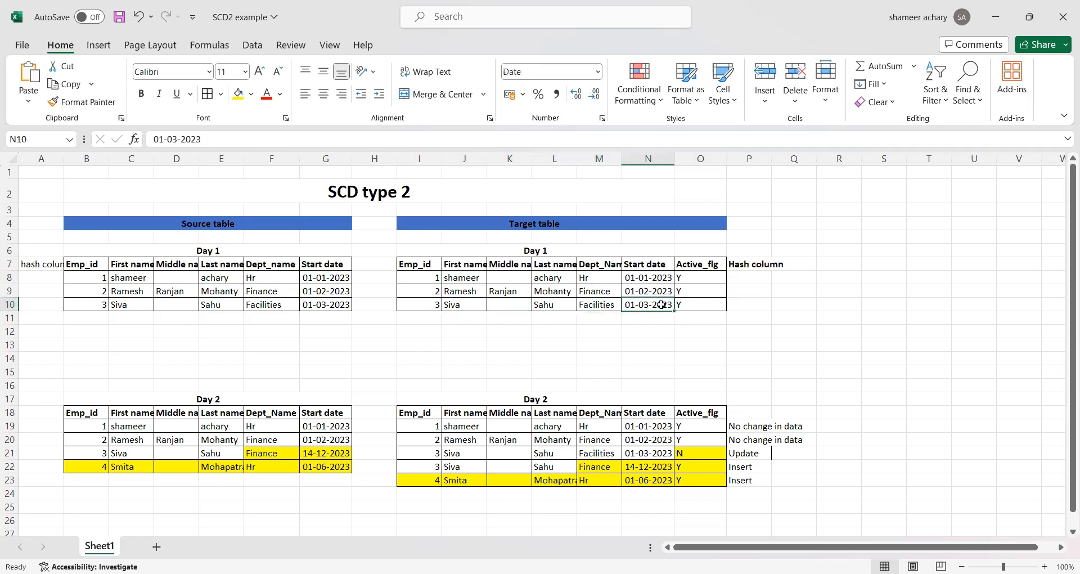
left_click(321, 452)
left_click(275, 452)
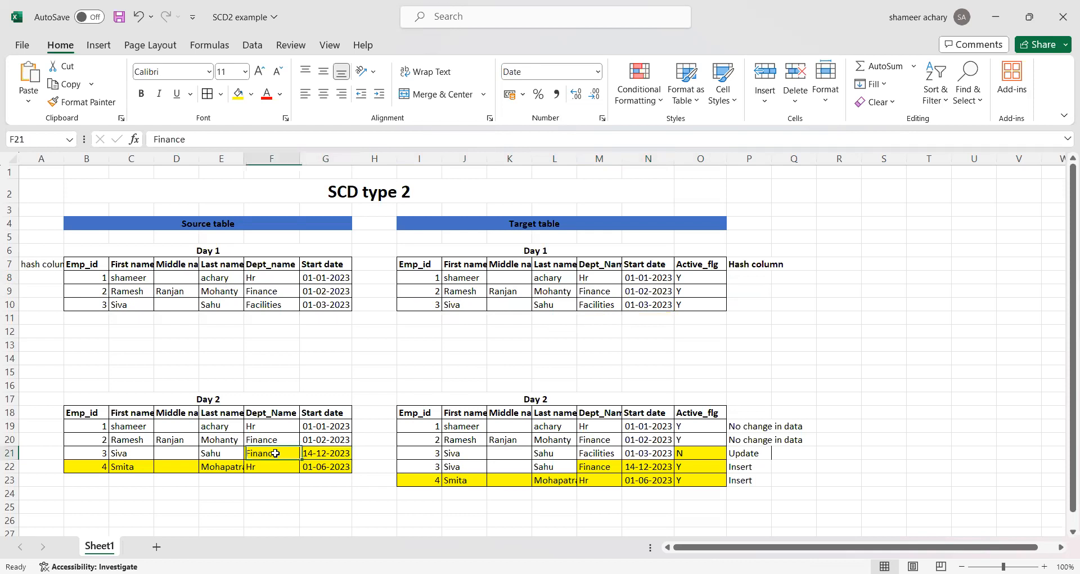
left_click_drag(427, 277, 427, 299)
left_click_drag(648, 277, 647, 304)
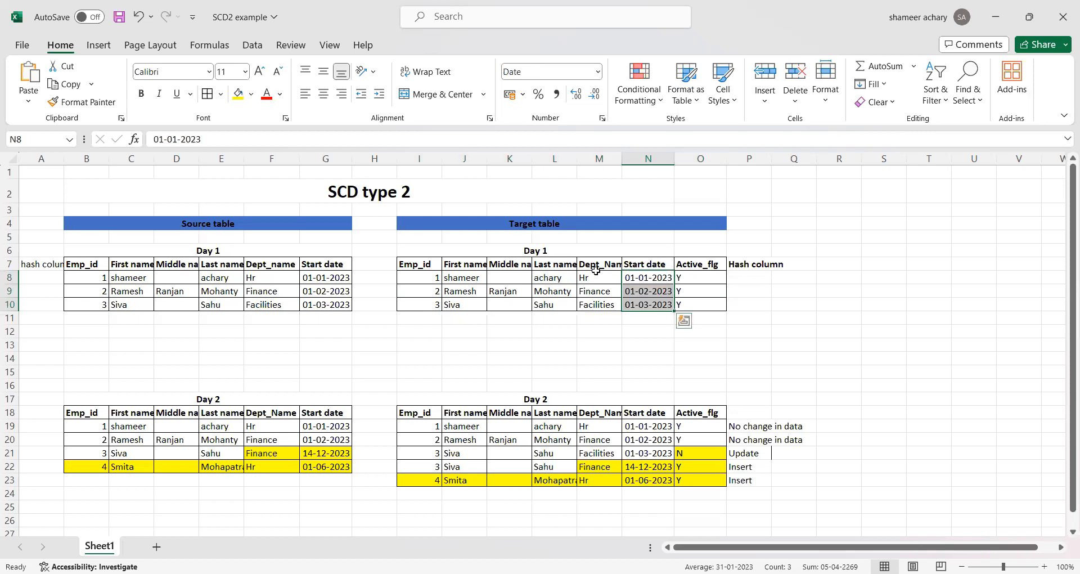
left_click_drag(599, 279, 599, 305)
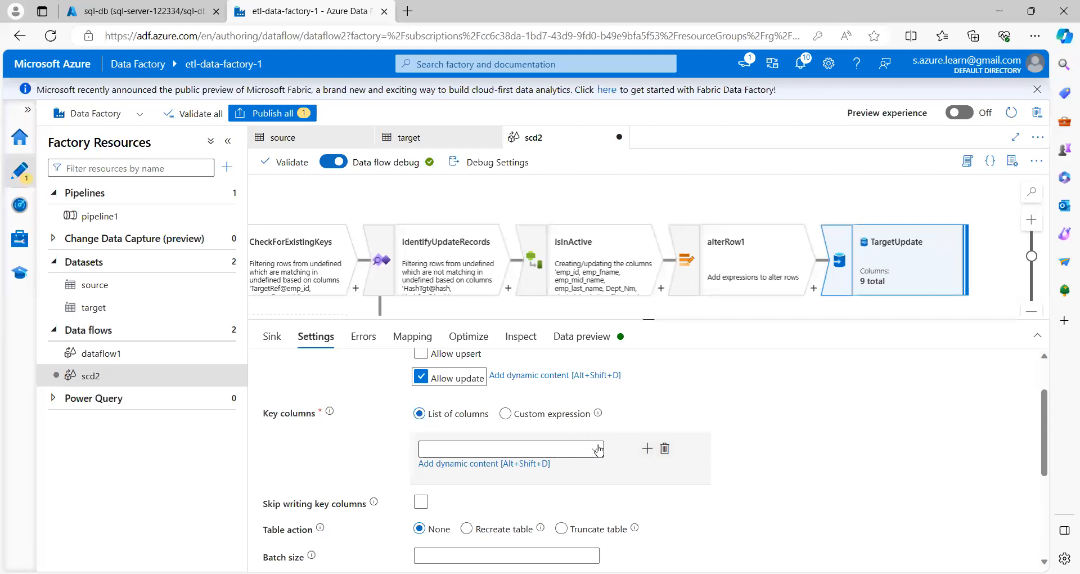
- Back in Azure Data Factory, set TargetUpdate's key columns to emp_id and start_date and enable skipping the writing of key columns
left_click(599, 449)
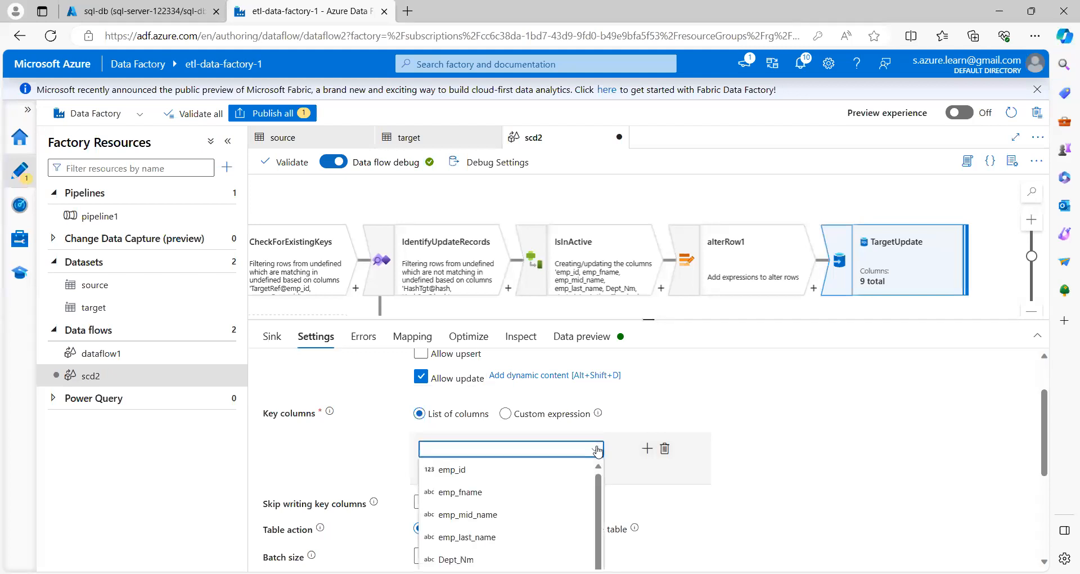
left_click(490, 470)
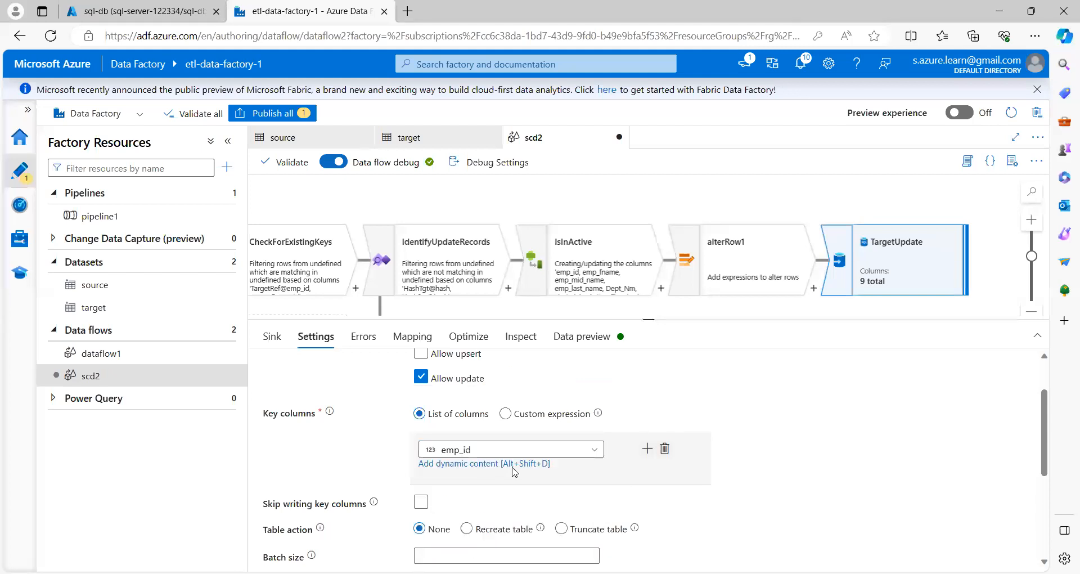
left_click(646, 451)
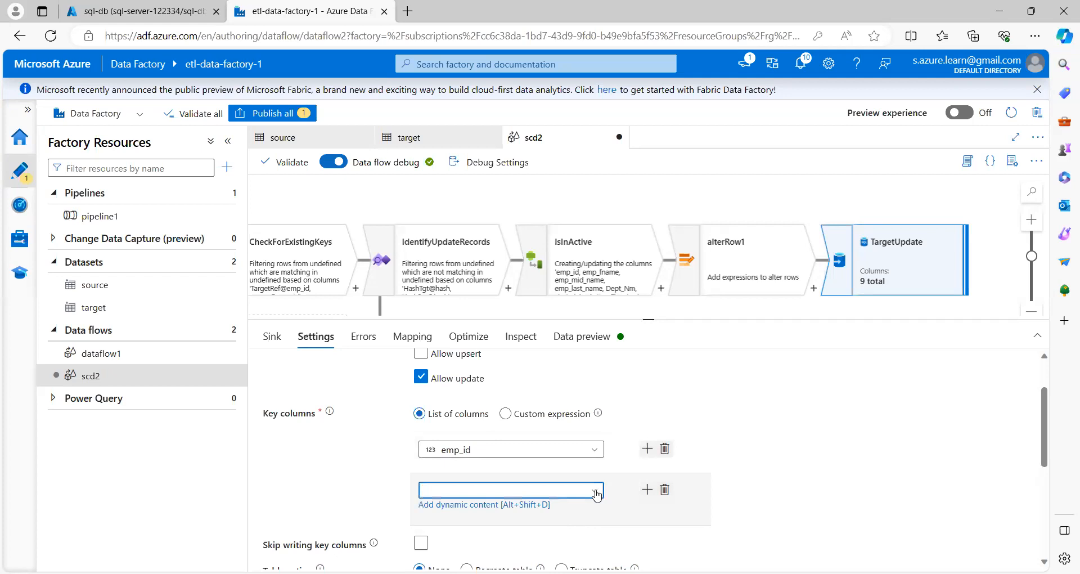
left_click(596, 494)
scroll(530, 506, "down", 3)
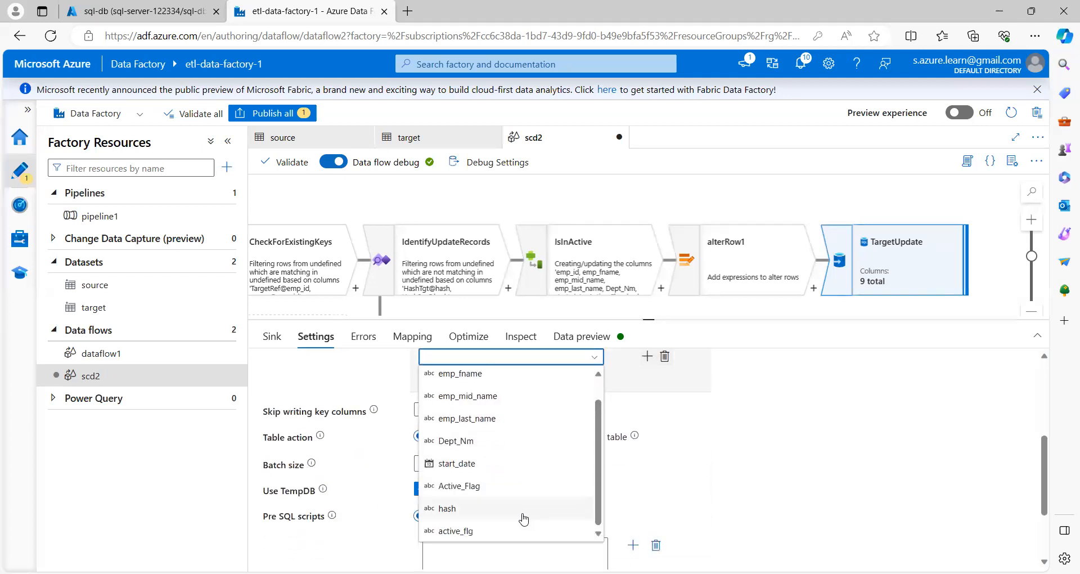
left_click(484, 463)
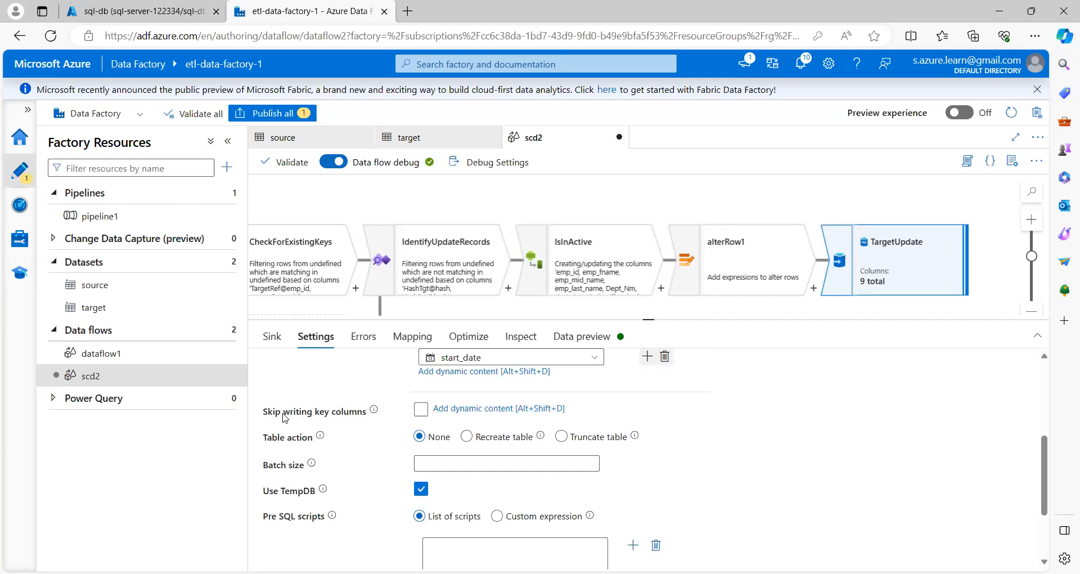
left_click(421, 410)
scroll(421, 413, "up", 1)
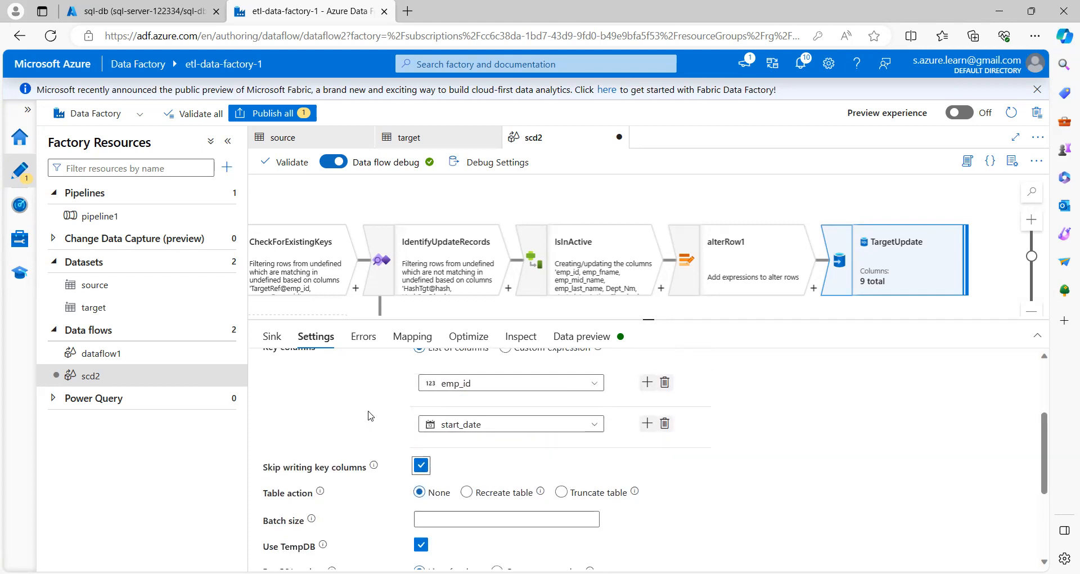
scroll(367, 422, "up", 1)
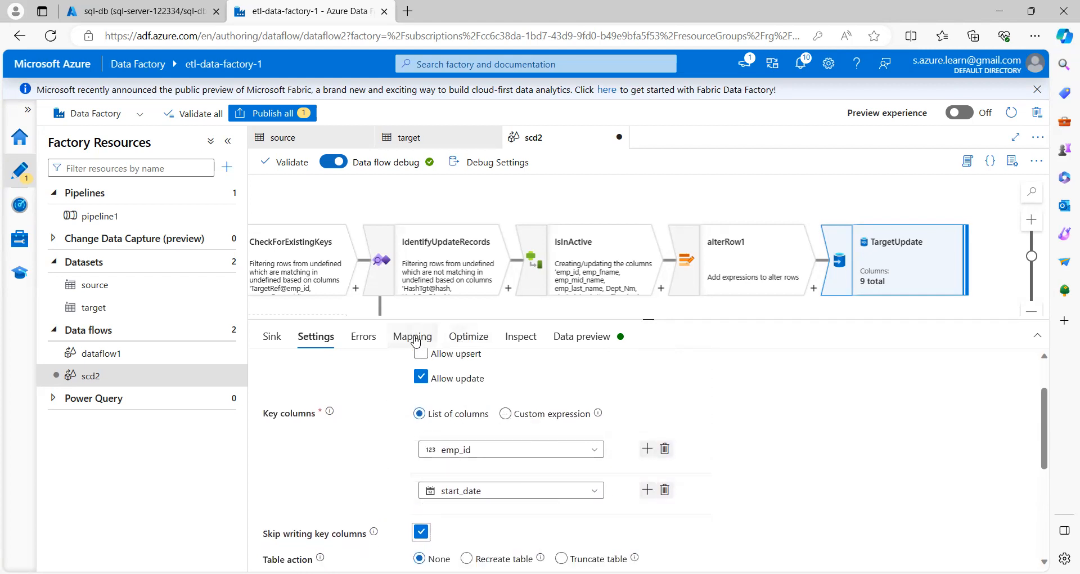
- Turn off auto mapping for TargetUpdate and check the input columns available for the Active_Flag mapping
left_click(415, 337)
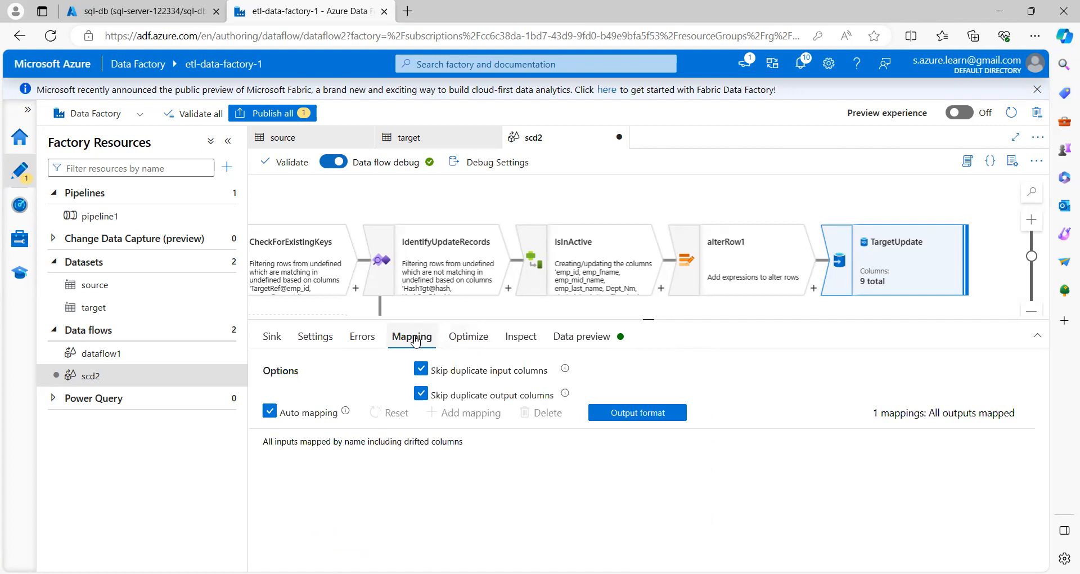
left_click(271, 415)
scroll(448, 485, "down", 1)
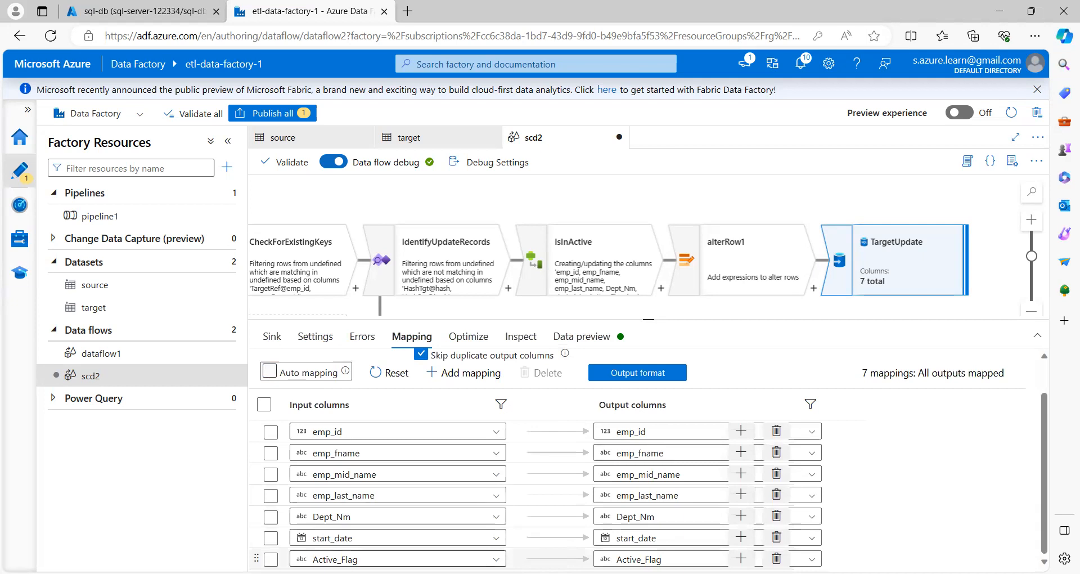
left_click(484, 559)
scroll(505, 541, "down", 4)
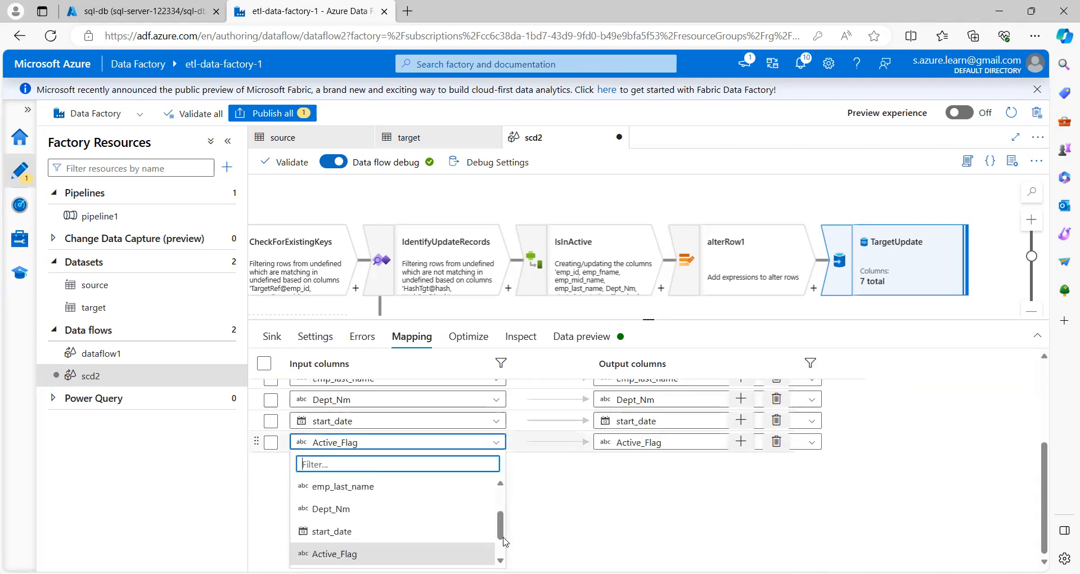
scroll(505, 541, "down", 1)
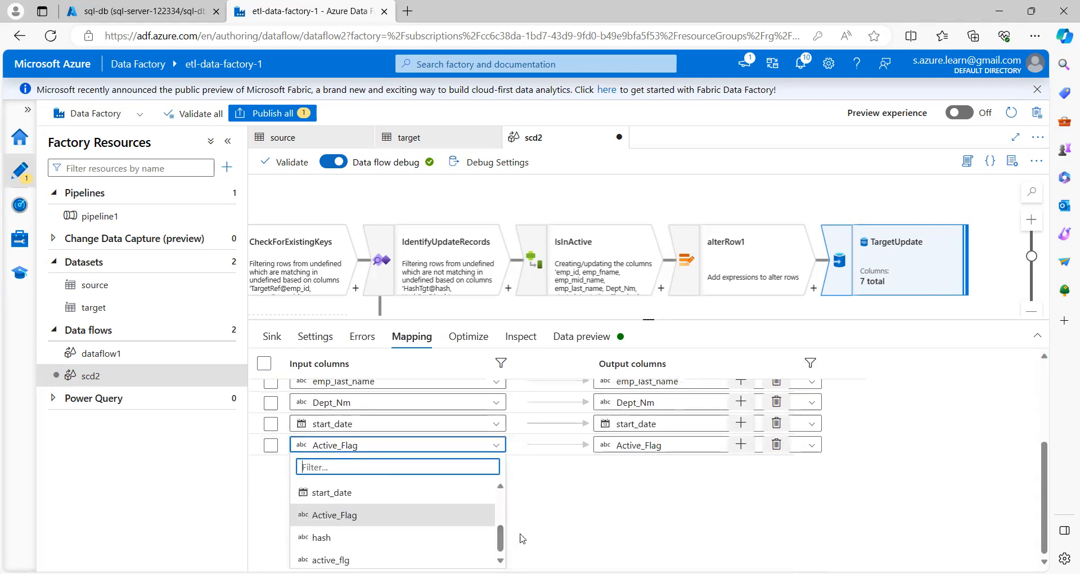
left_click(567, 537)
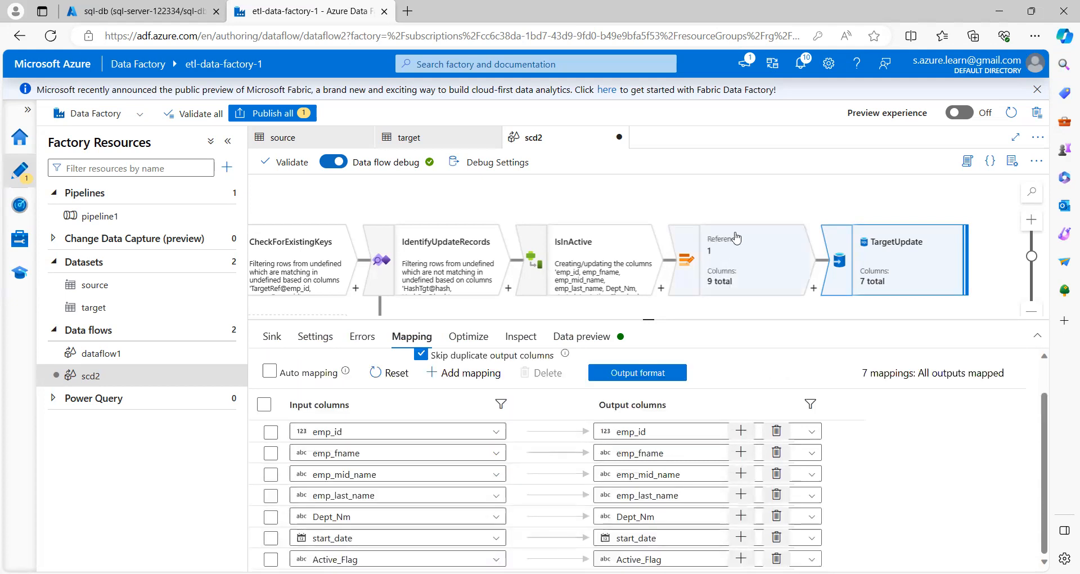
- Inspect the list of columns in alterRow1 and return to its alter row settings
left_click(730, 260)
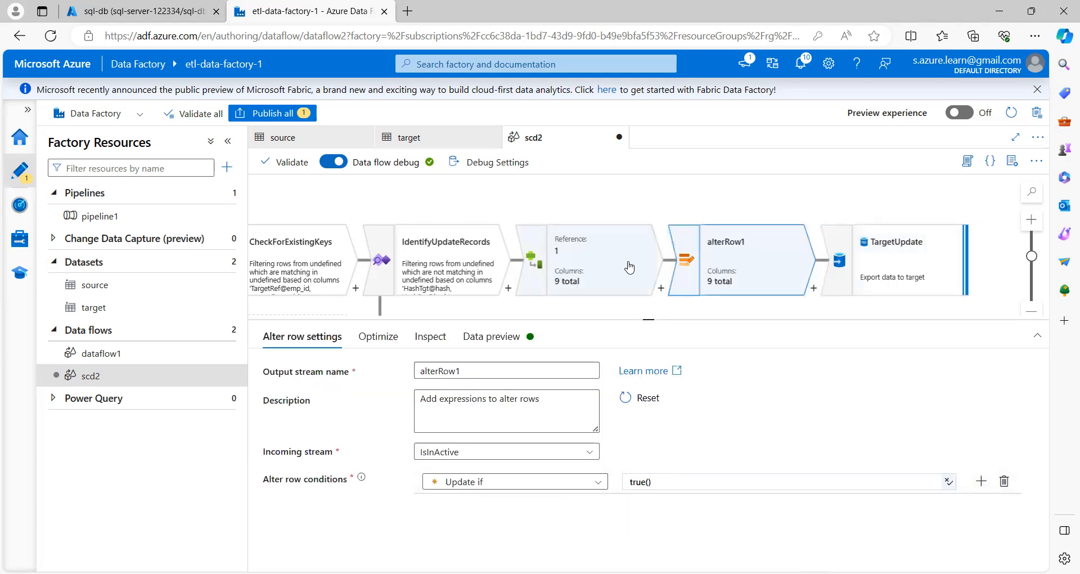
left_click(429, 336)
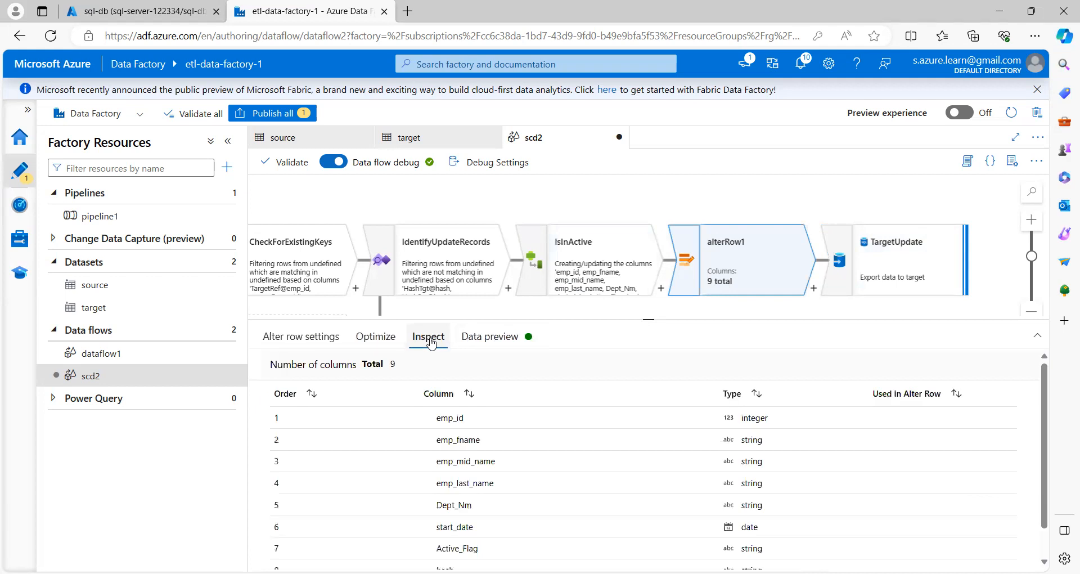
scroll(592, 454, "down", 2)
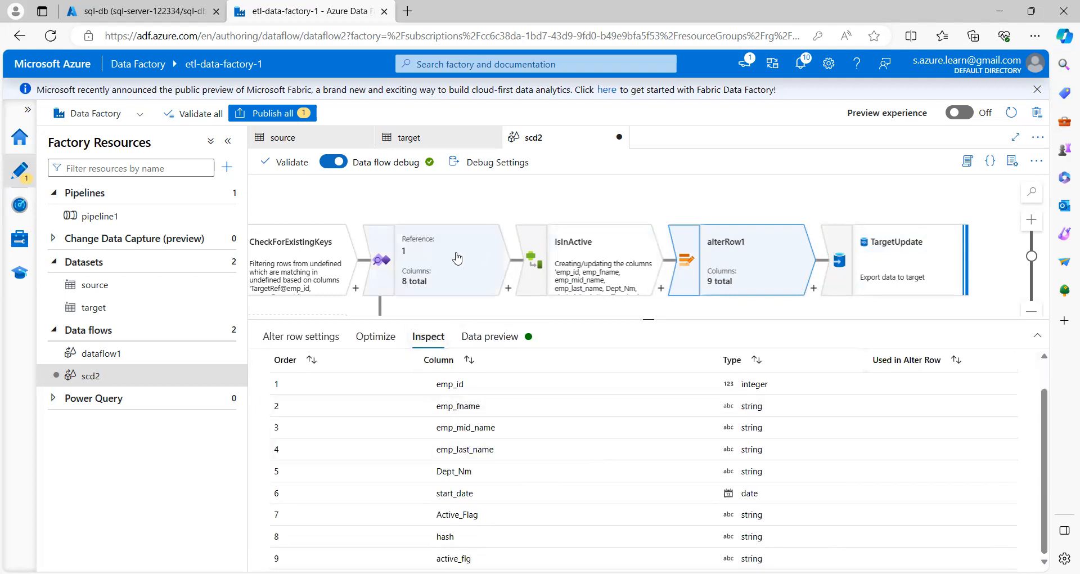
left_click(303, 336)
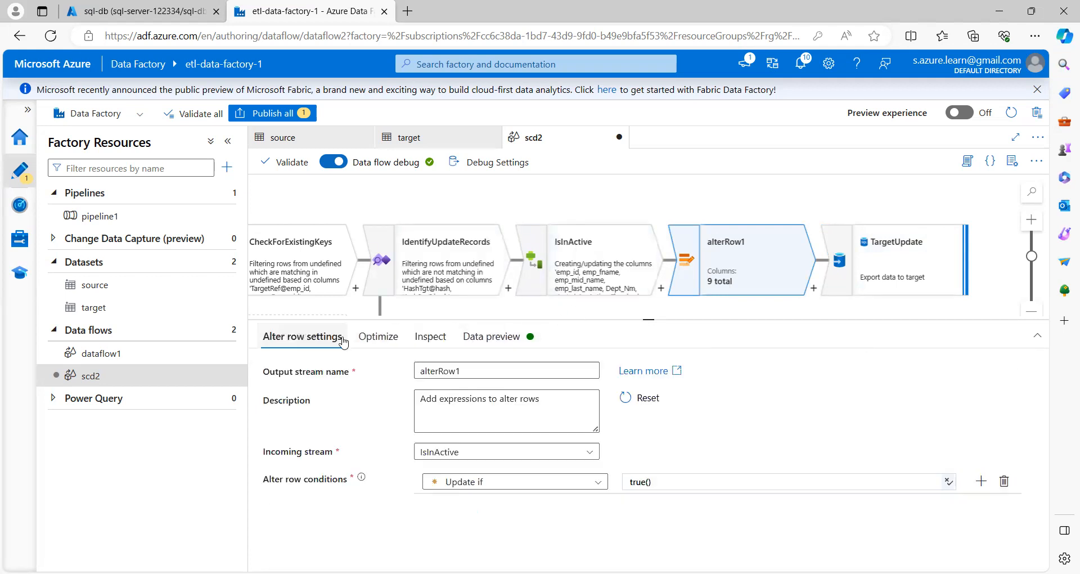
- Check the column derived in IsInActive and map active_flg to the Active_Flag output column in TargetUpdate
left_click(616, 263)
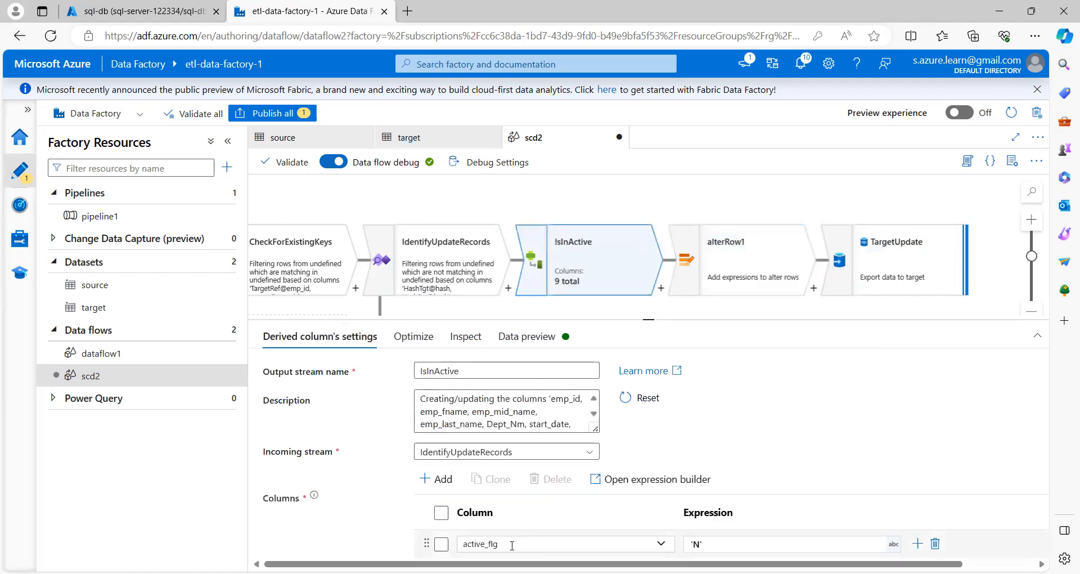
left_click_drag(505, 544, 460, 543)
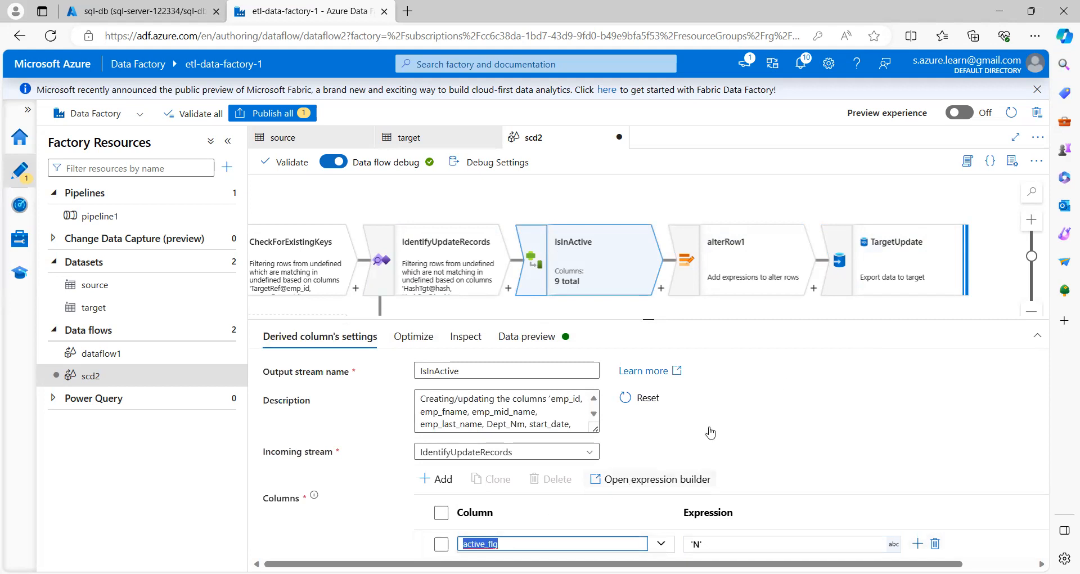
left_click(894, 269)
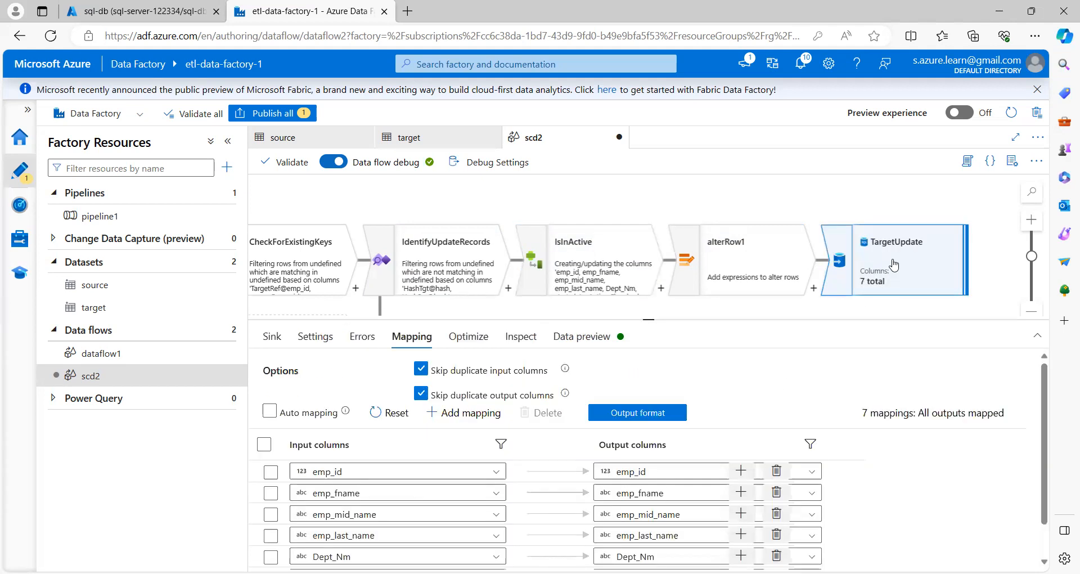
scroll(552, 489, "down", 1)
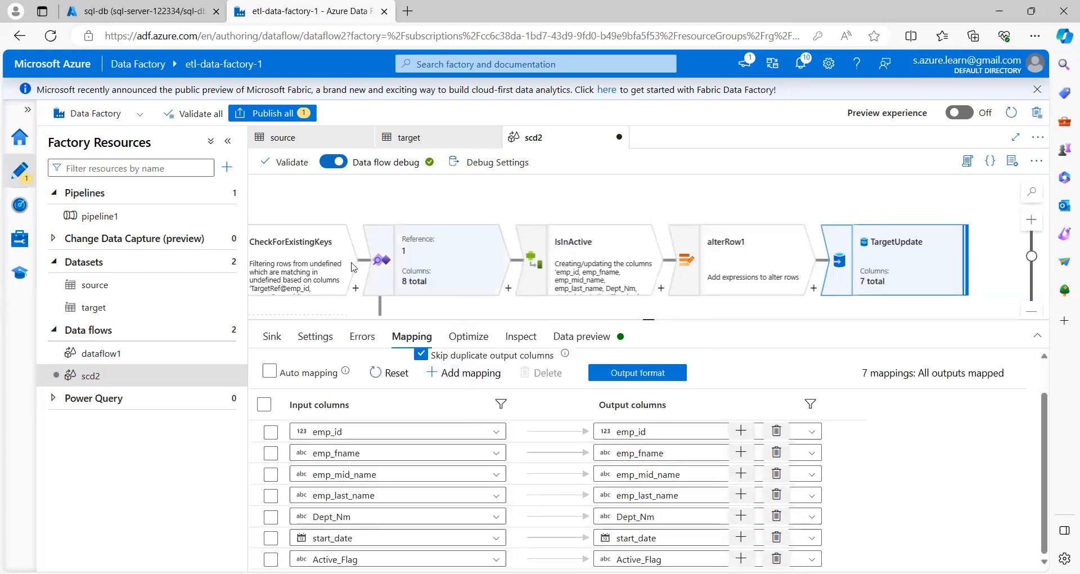
left_click_drag(338, 201, 641, 201)
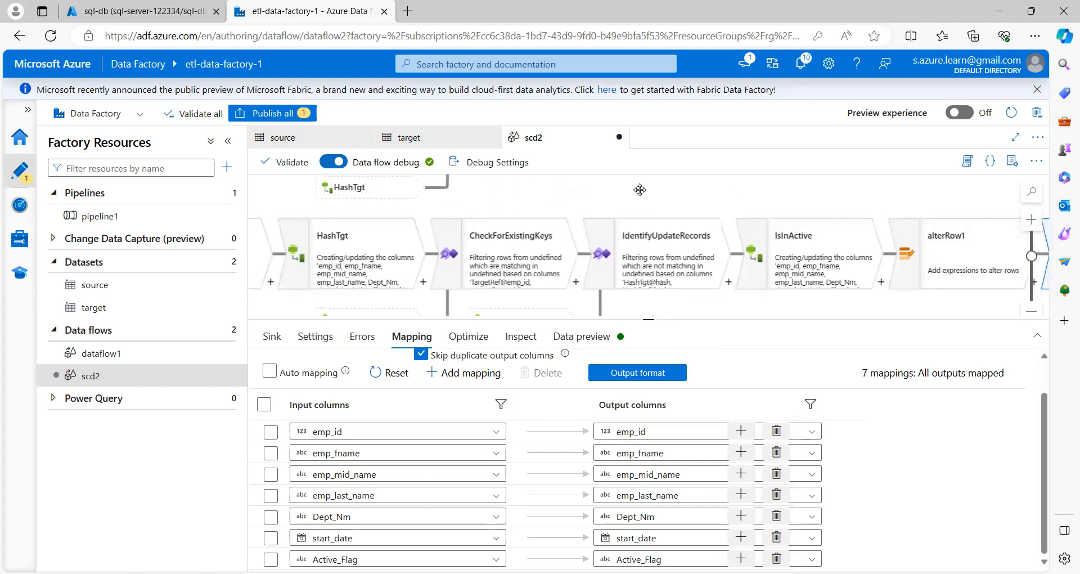
left_click(483, 559)
scroll(483, 540, "down", 3)
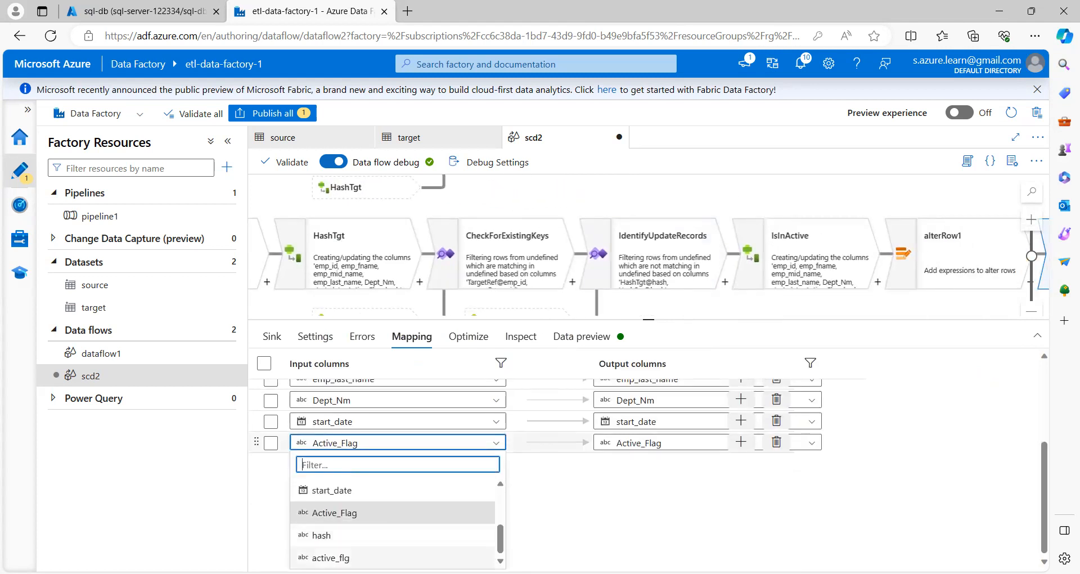
left_click(422, 557)
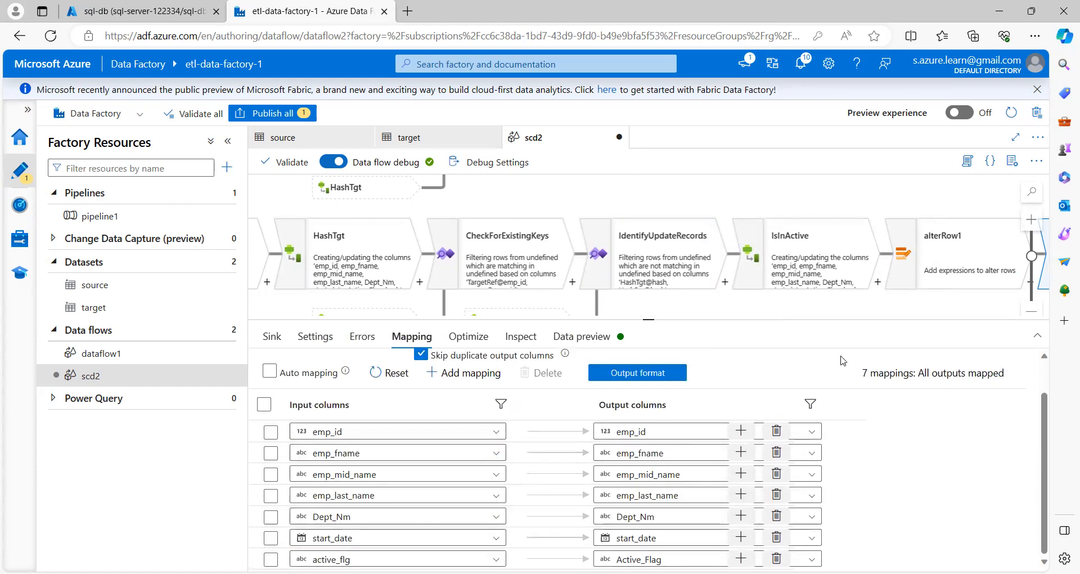
- Validate the scd2 data flow and close the validation output
left_click_drag(855, 199, 652, 293)
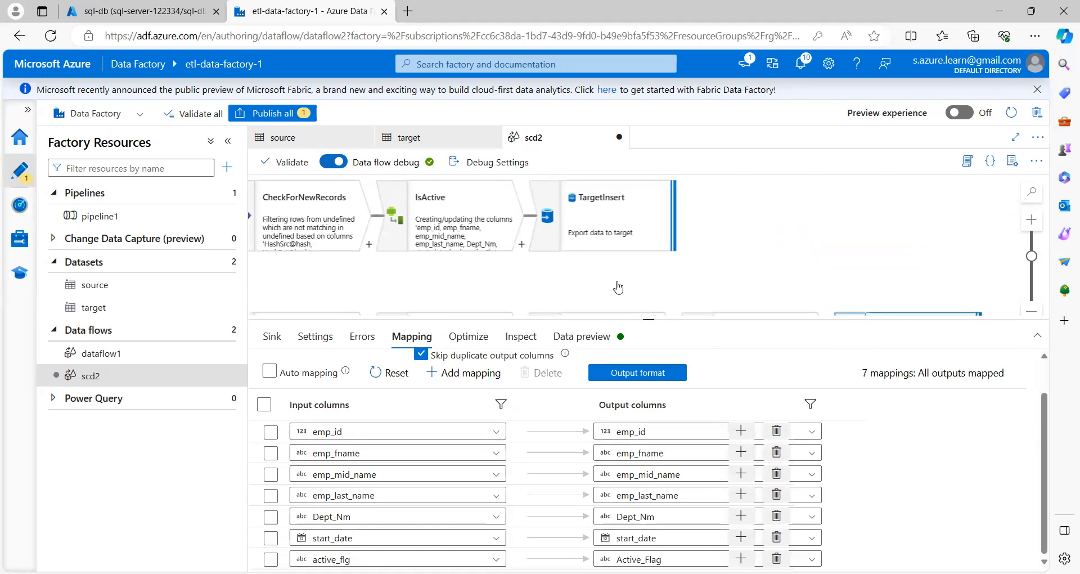
left_click(291, 162)
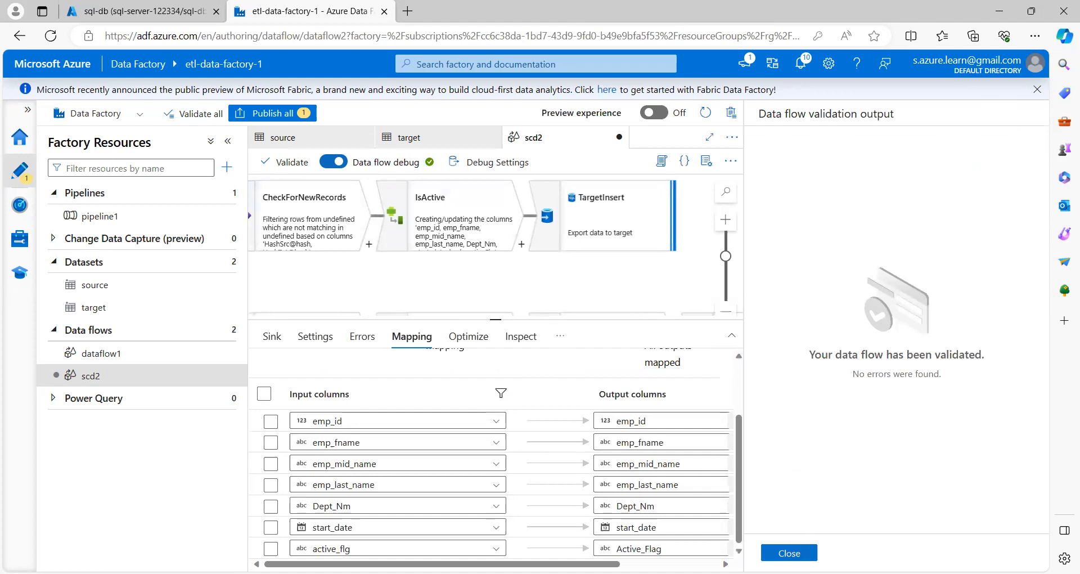
left_click(789, 553)
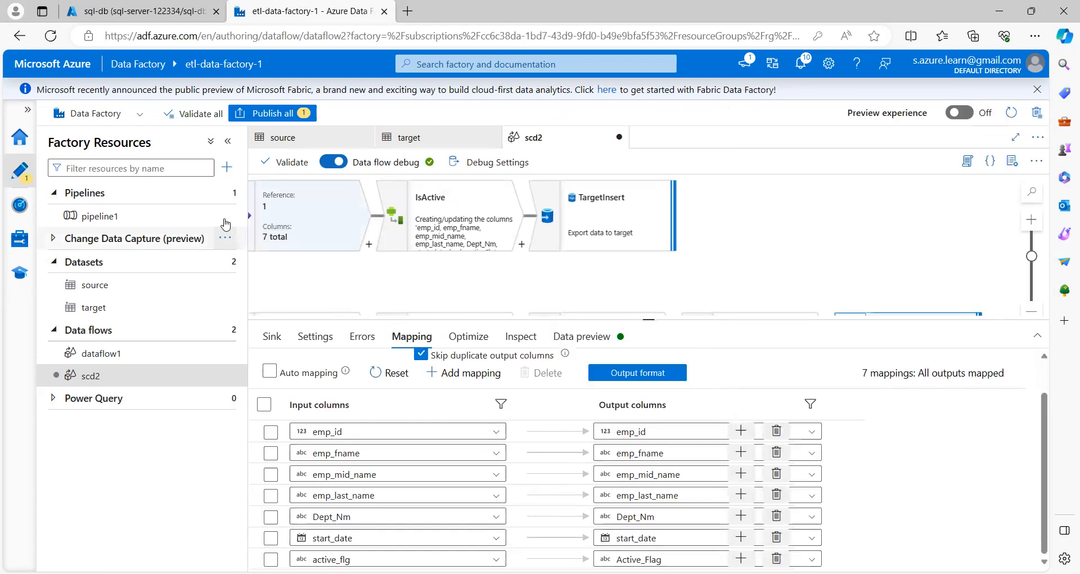
- Create a new pipeline named scd2pipeline and close its properties
left_click(224, 193)
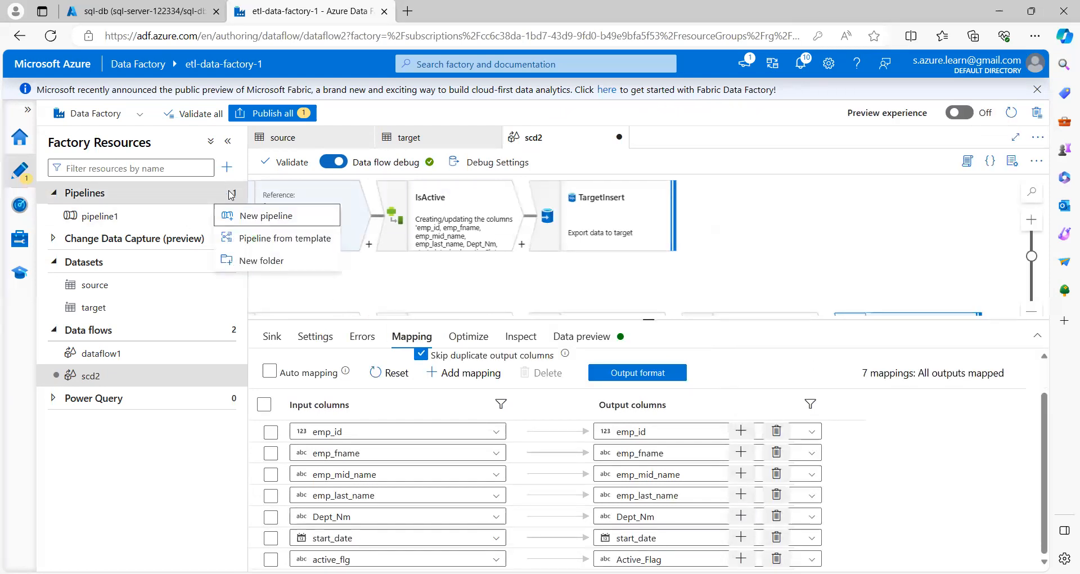
left_click(251, 216)
left_click(883, 264)
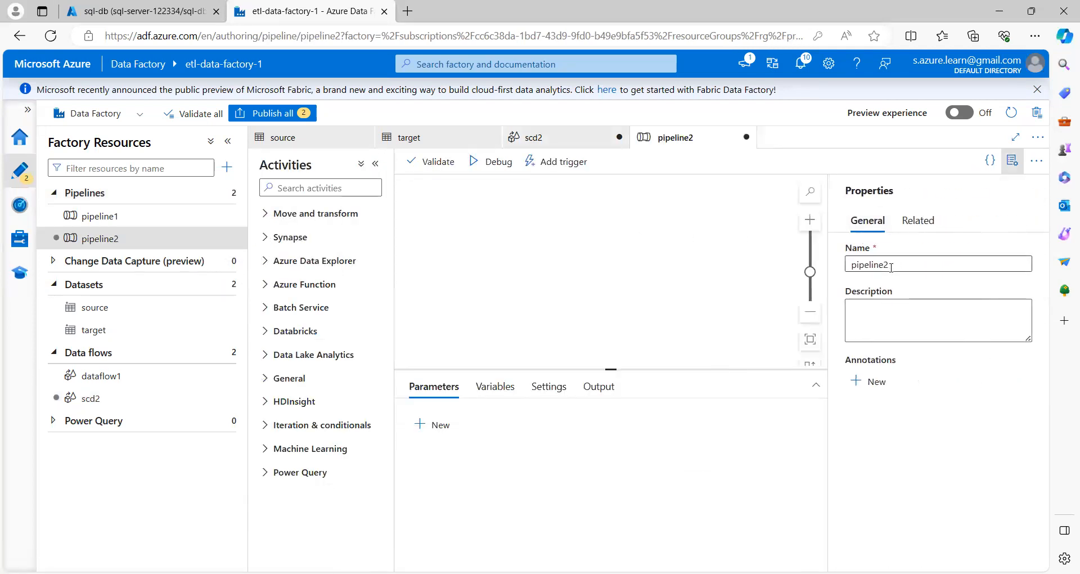
key("BackSpace")
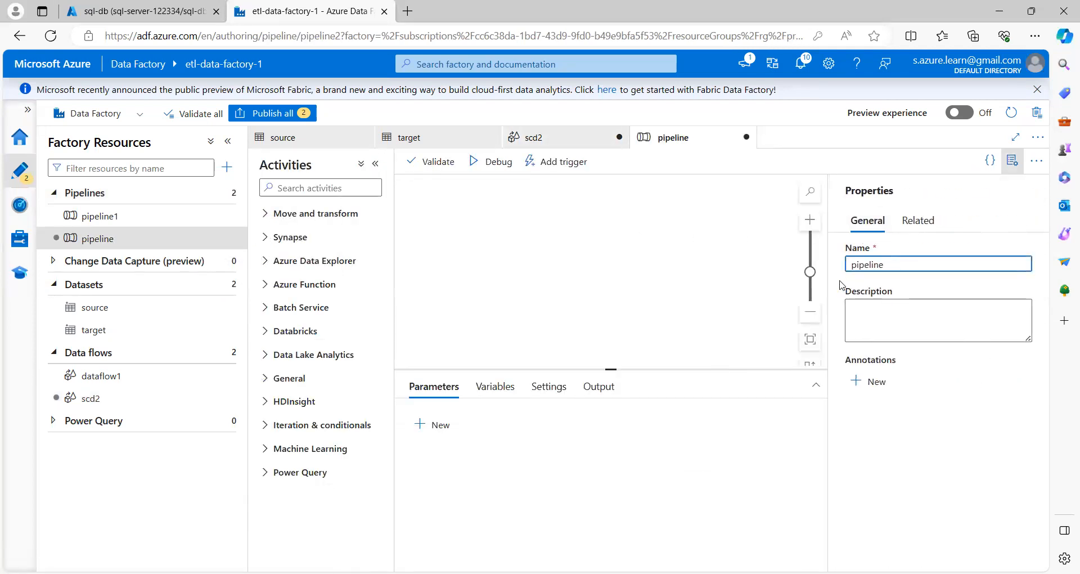
key("BackSpace")
key("BackSpace")
key("BackSpace")
key("BackSpace")
key("BackSpace")
type("scd")
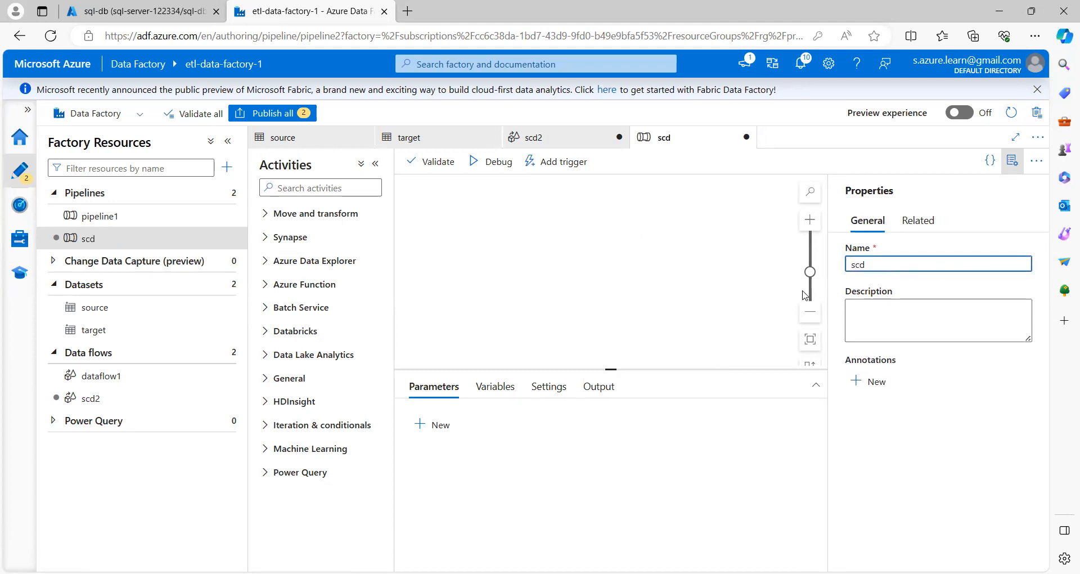
type("2pipeline")
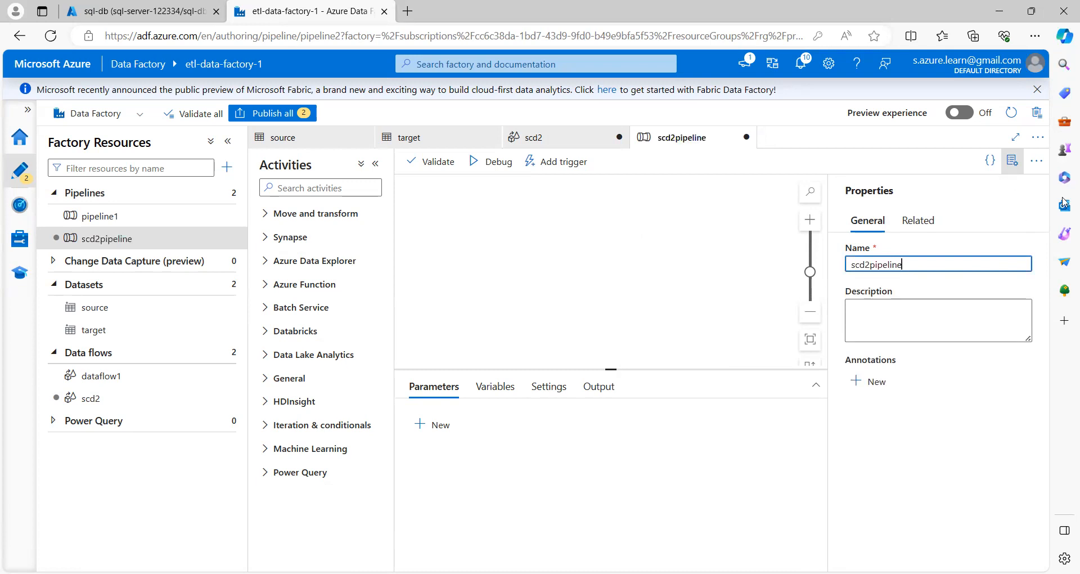
left_click(1012, 161)
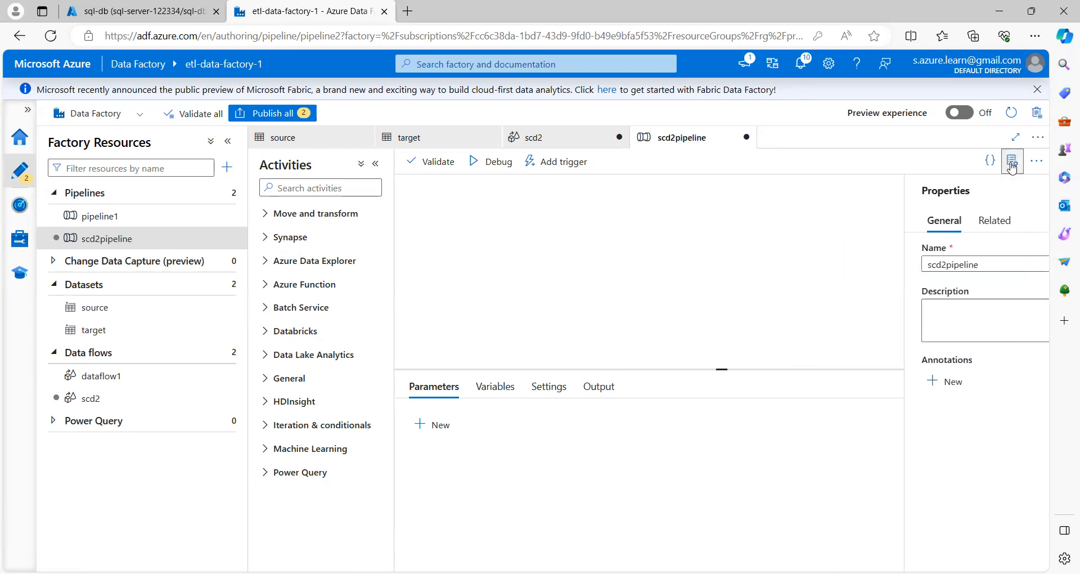
- Add a Data flow activity to scd2pipeline and set it to run the scd2 data flow
left_click(268, 214)
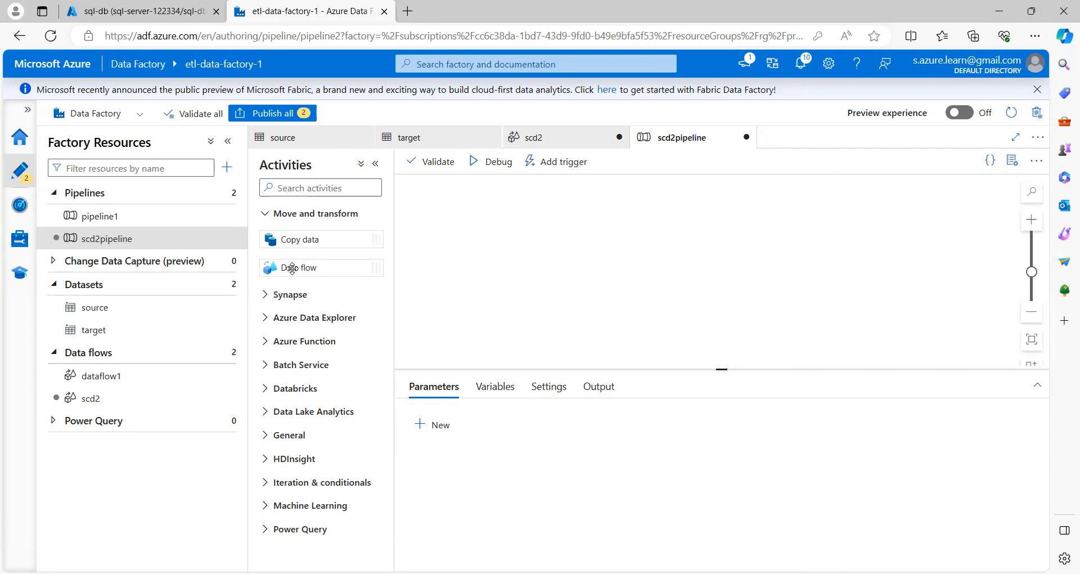
left_click_drag(291, 268, 547, 242)
left_click(477, 386)
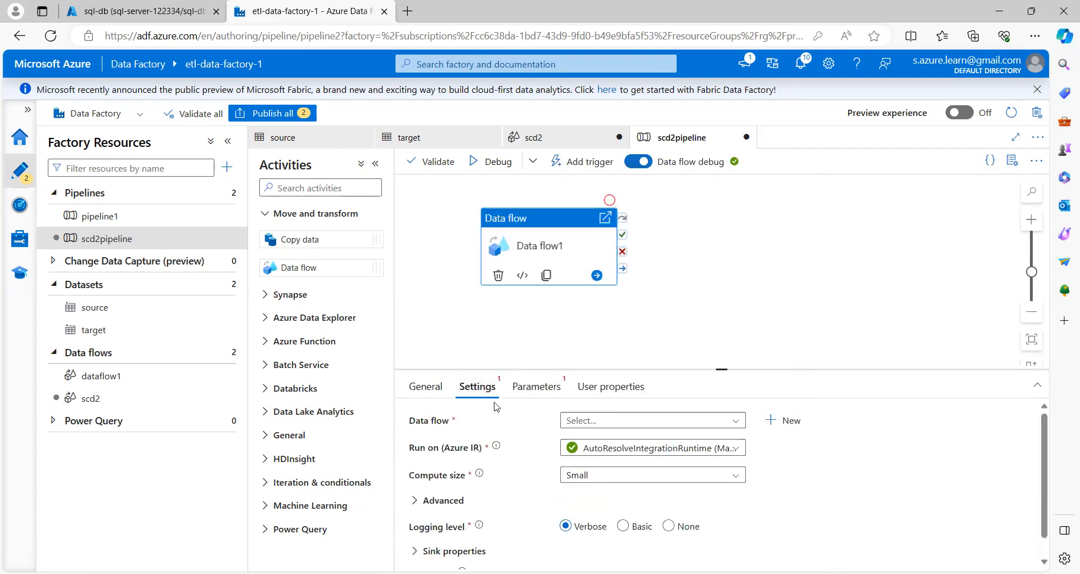
left_click(651, 420)
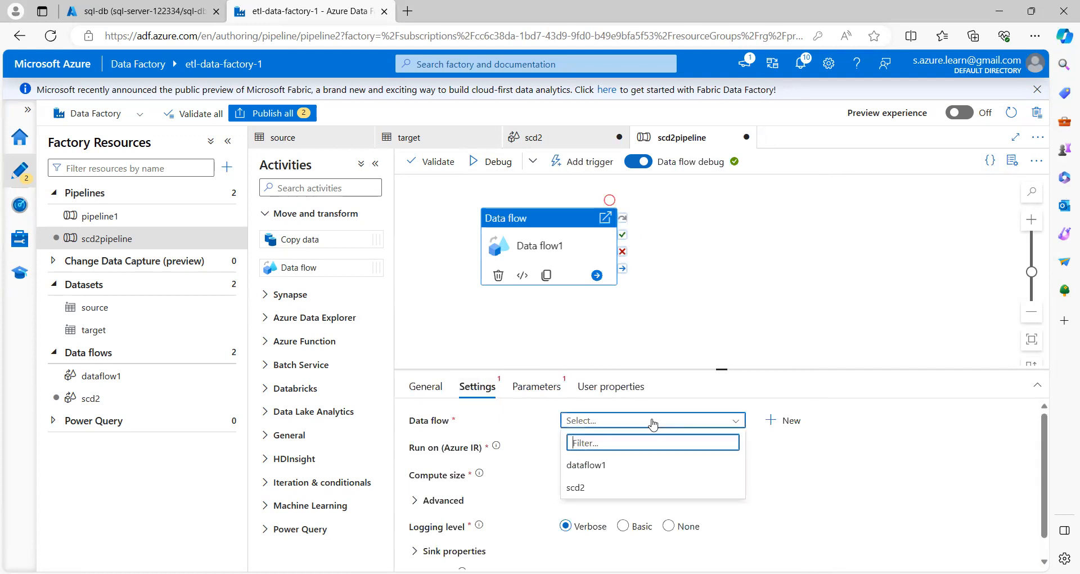
left_click(584, 487)
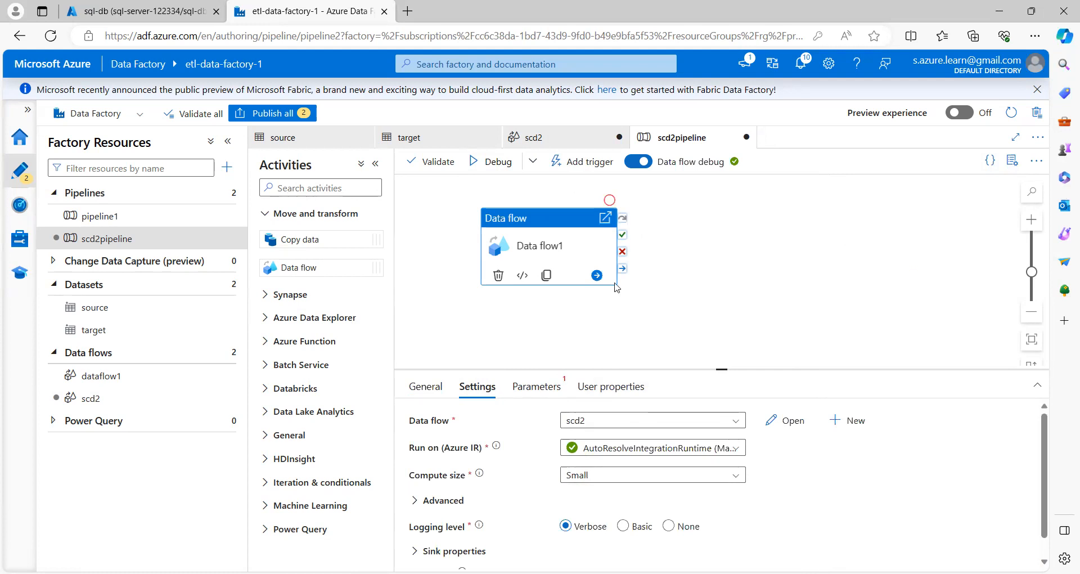
- Validate scd2pipeline and publish the pending scd2pipeline and scd2 changes
left_click(428, 168)
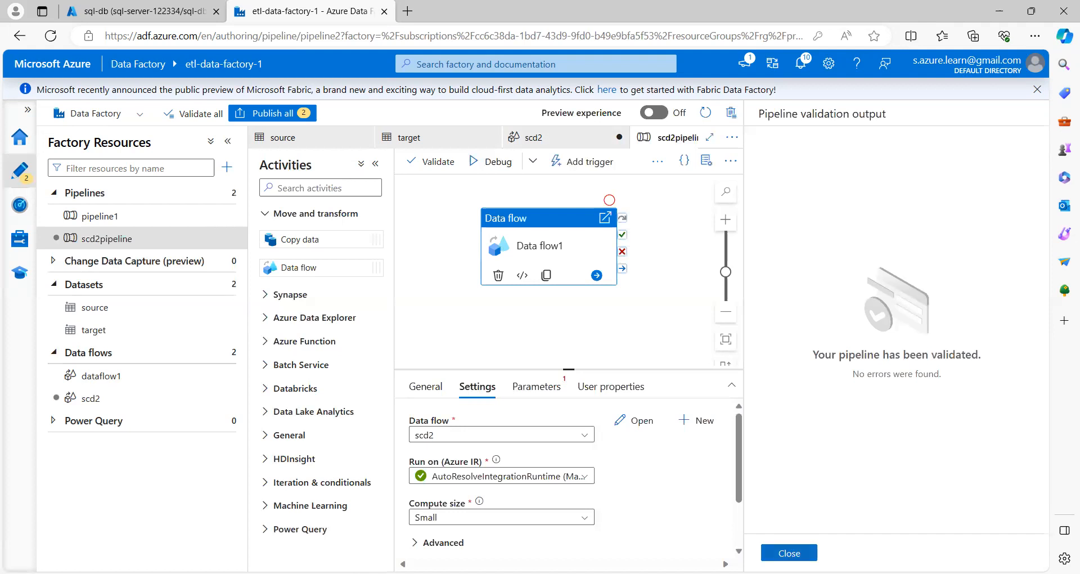
left_click(789, 553)
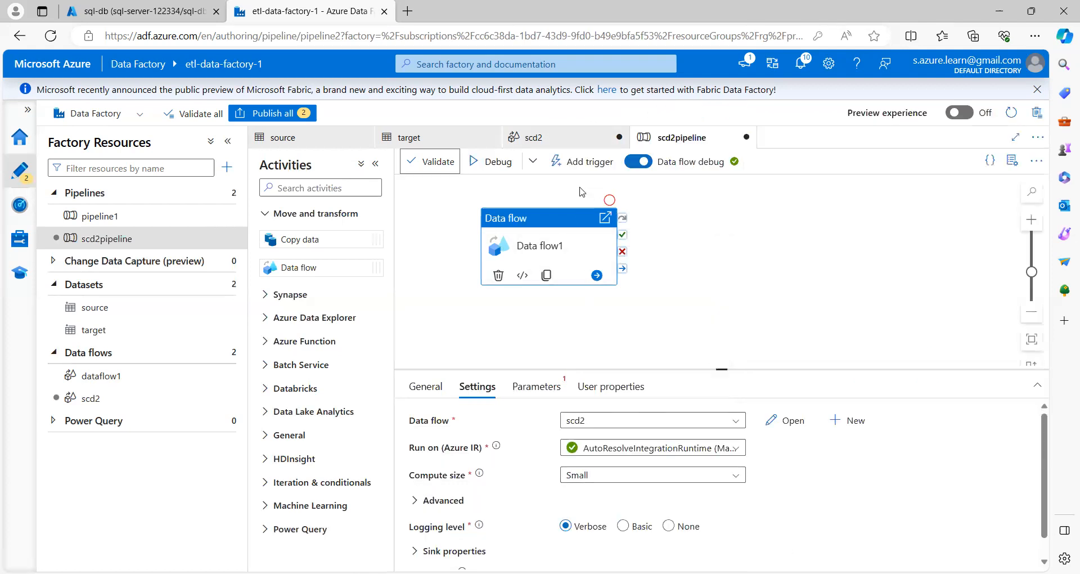
left_click(285, 112)
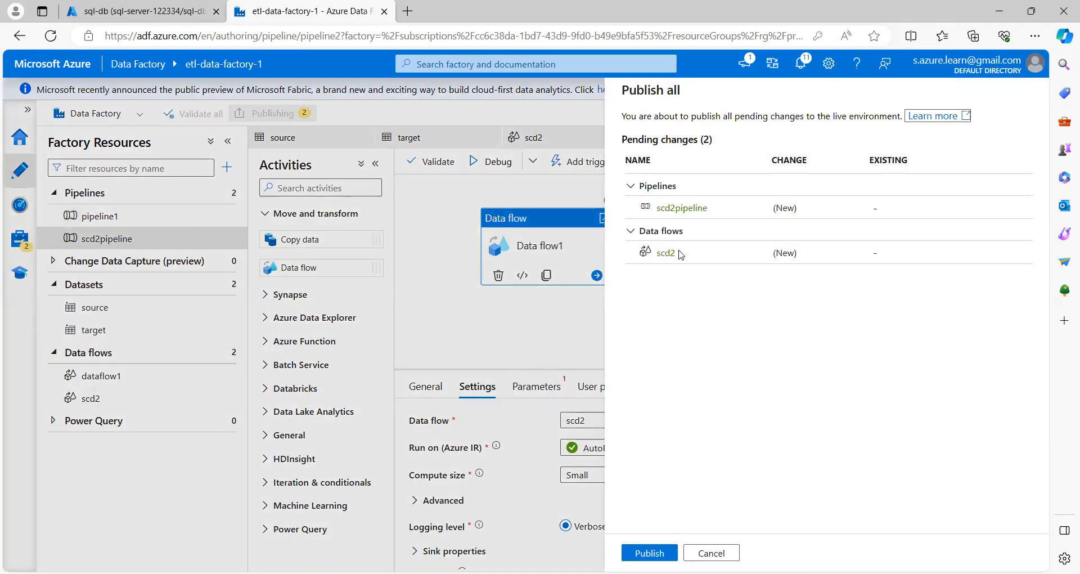
left_click(649, 552)
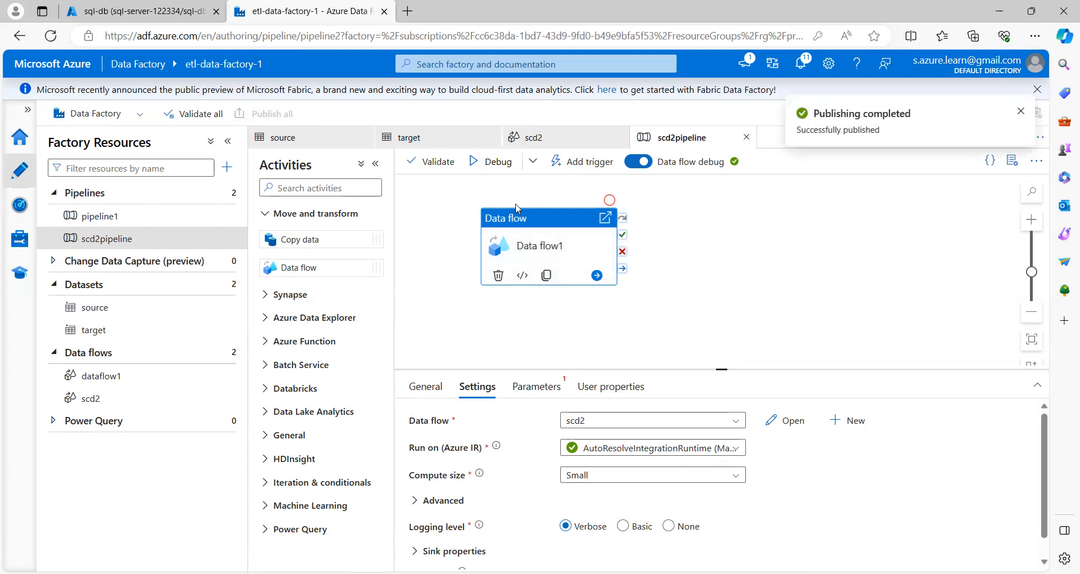
- Trigger an on-demand run of the published scd2pipeline
left_click(589, 163)
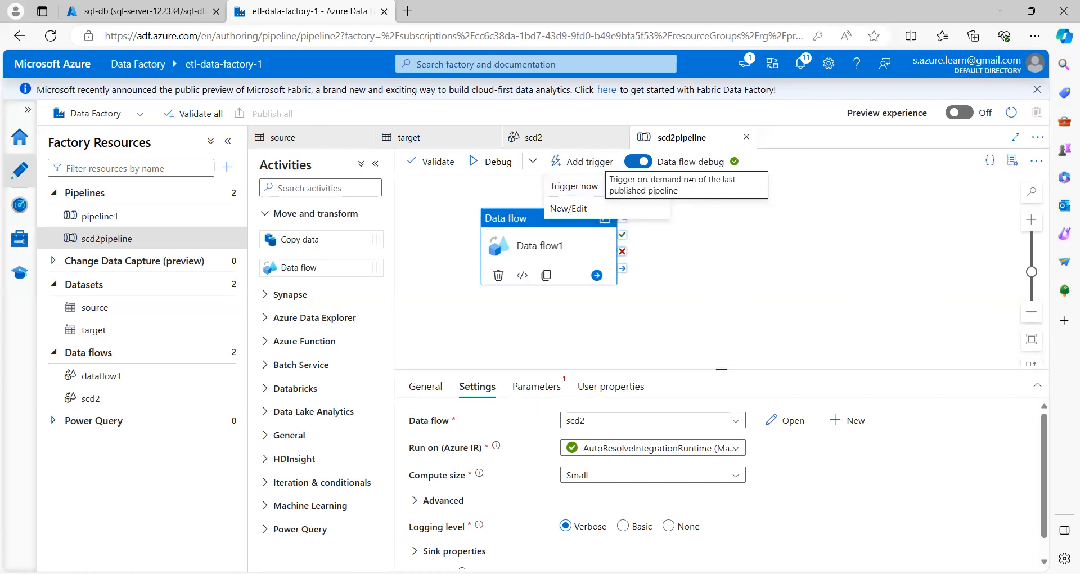
left_click(575, 187)
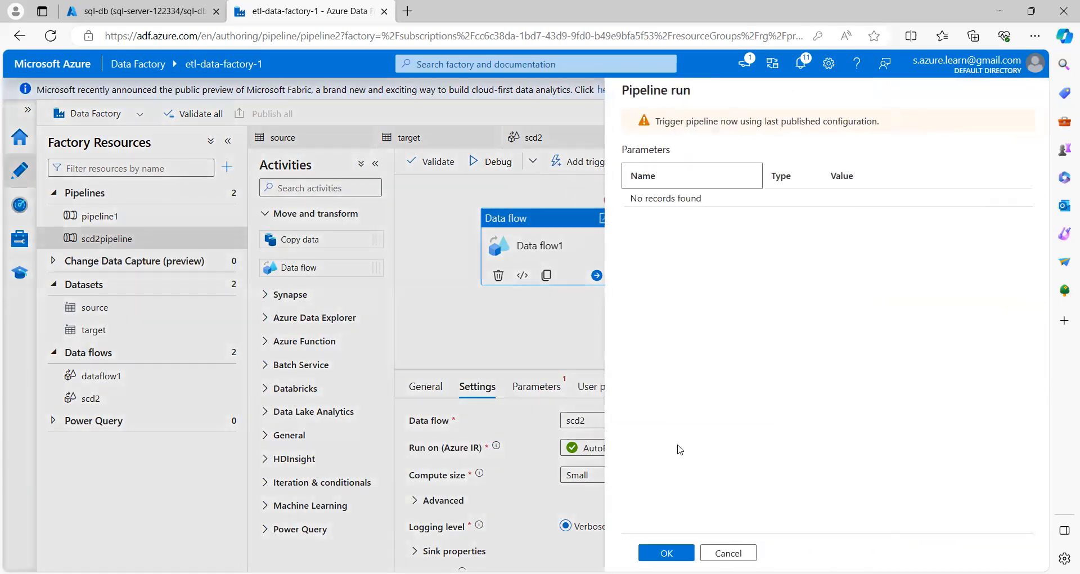
left_click(662, 550)
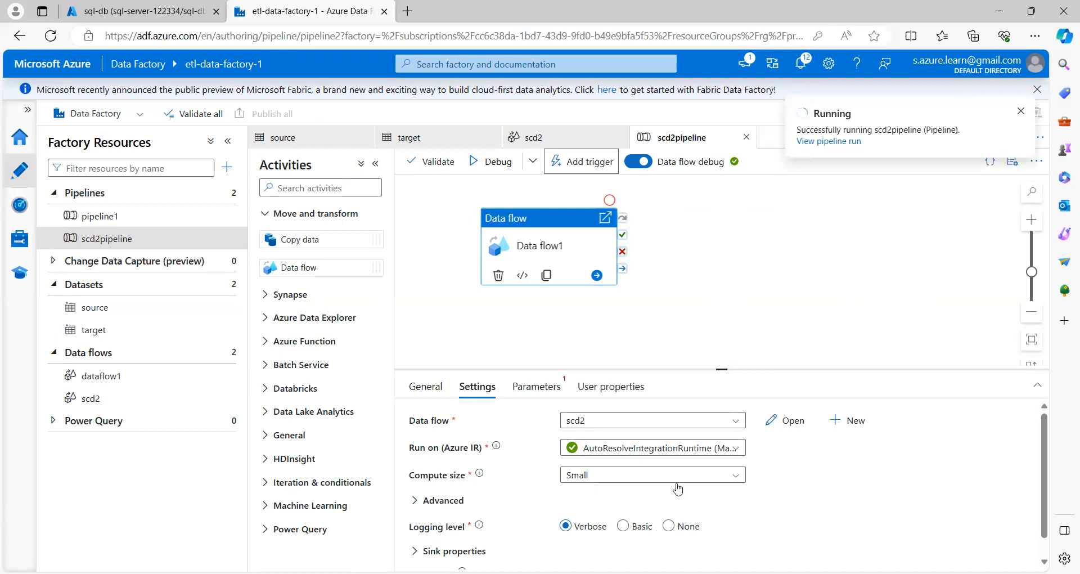
- Open the scd2pipeline run's data flow details and examine the rows written by the TargetInsert and TargetUpdate sinks
left_click(836, 142)
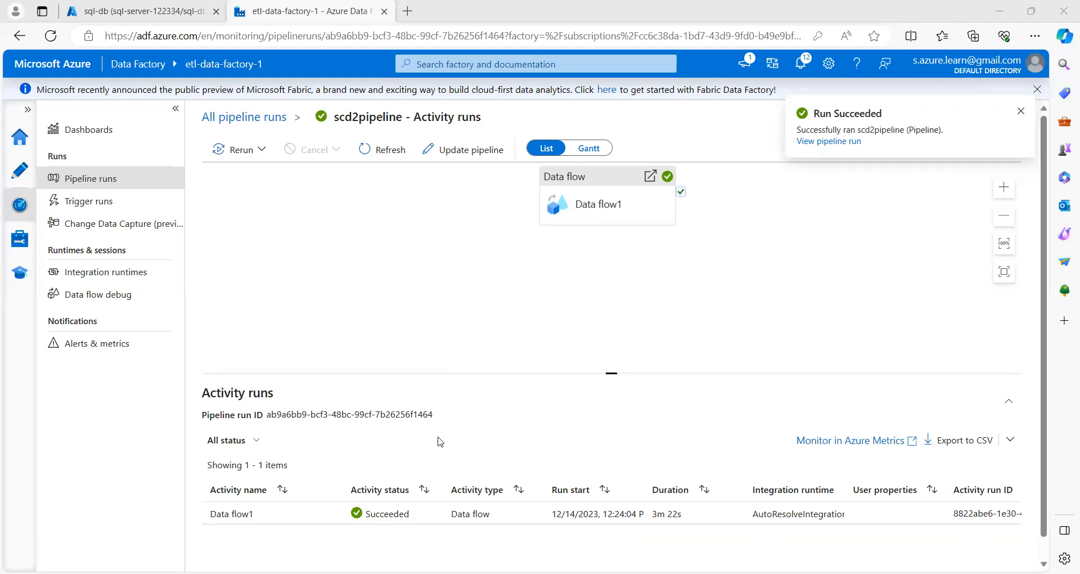
mouse_move(327, 520)
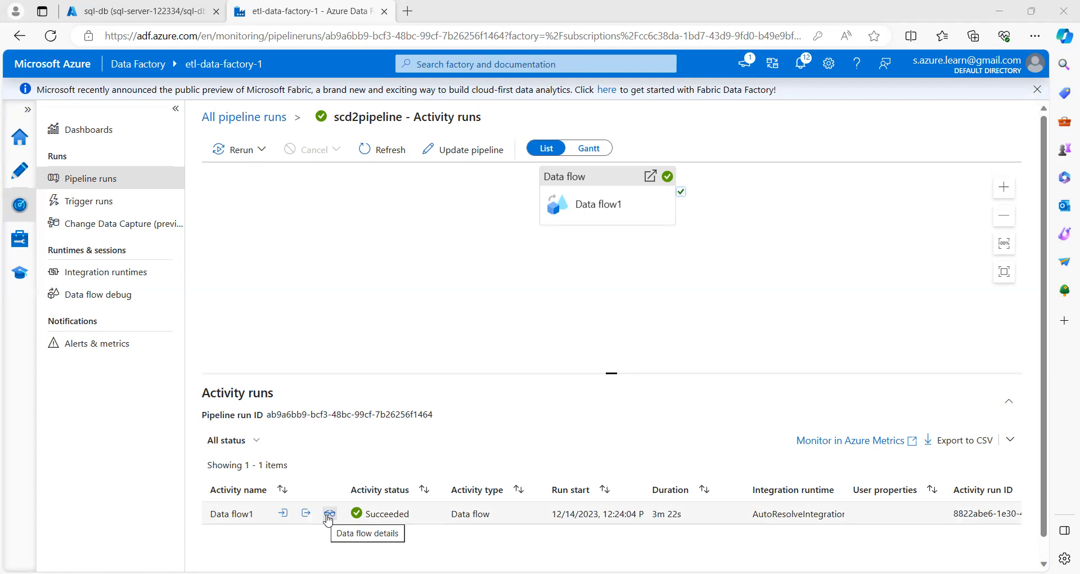
left_click(329, 514)
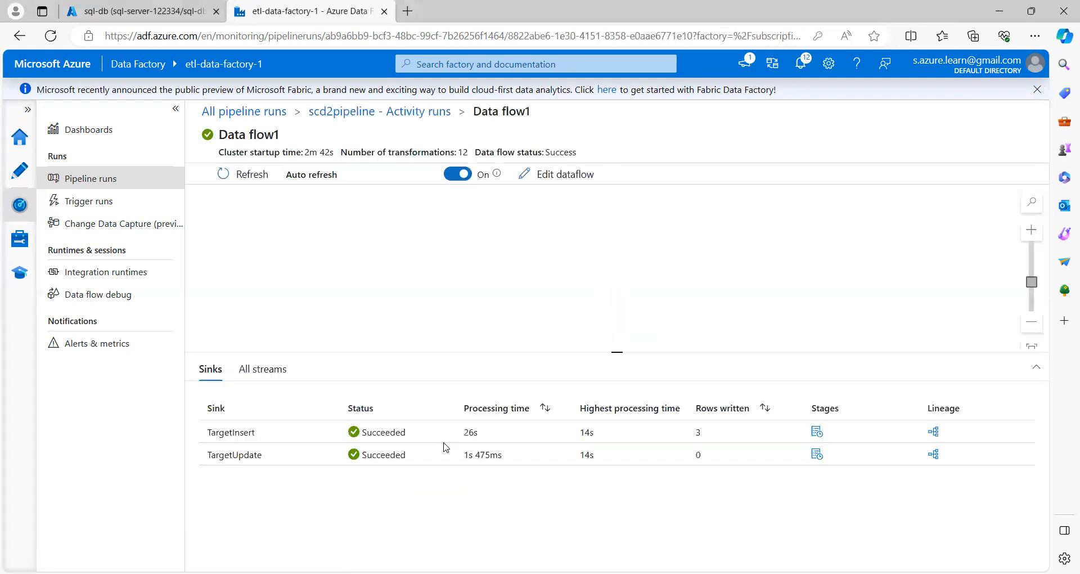
double_click(230, 432)
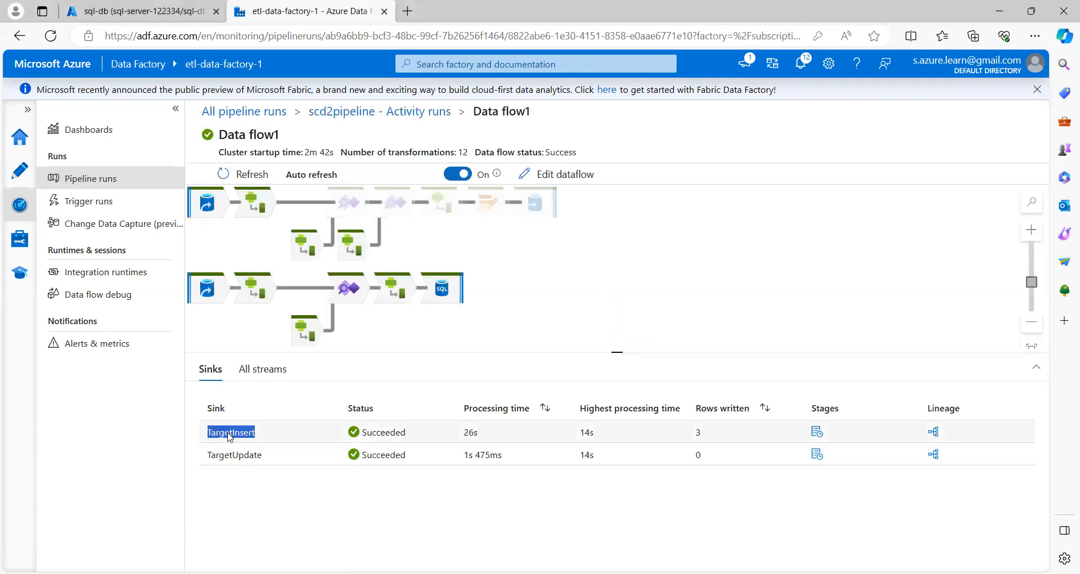
double_click(698, 432)
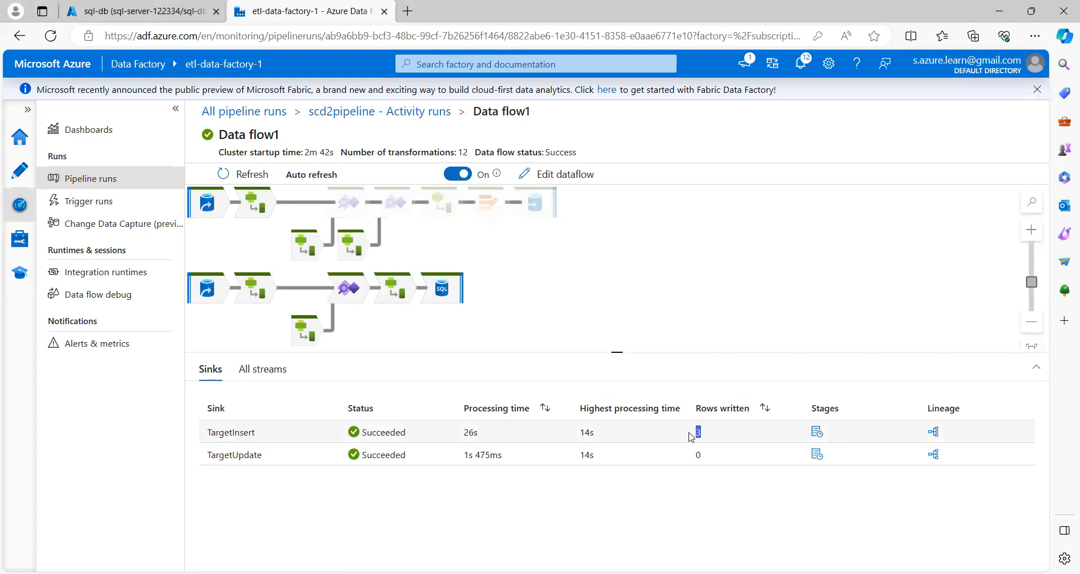
double_click(243, 455)
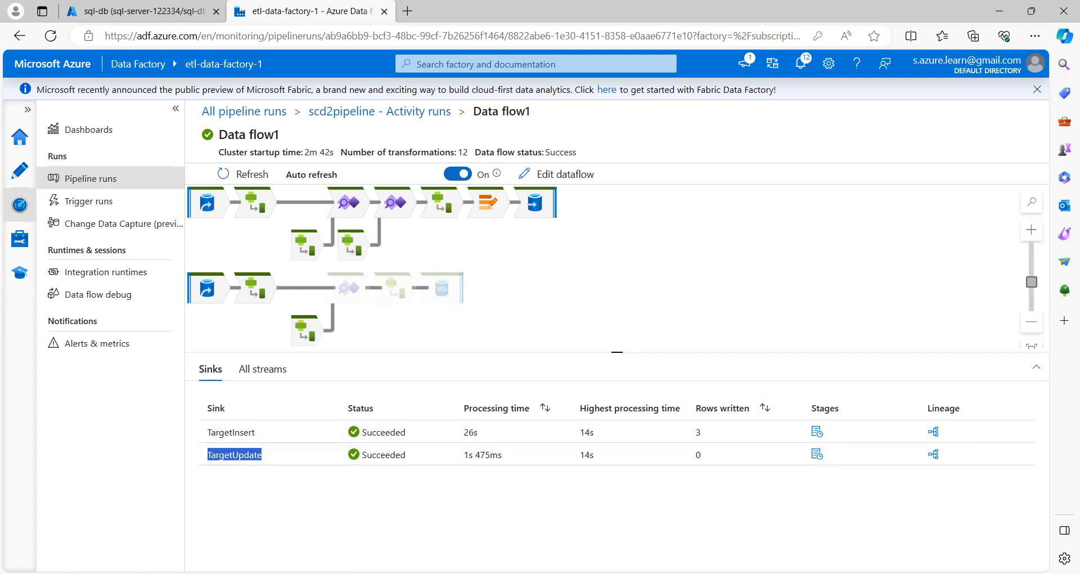
- Switch to the SCD2 example workbook in Excel, examine the Day 1 target table records, and return to Azure Data Factory
key("alt+Tab")
left_click_drag(422, 278, 642, 302)
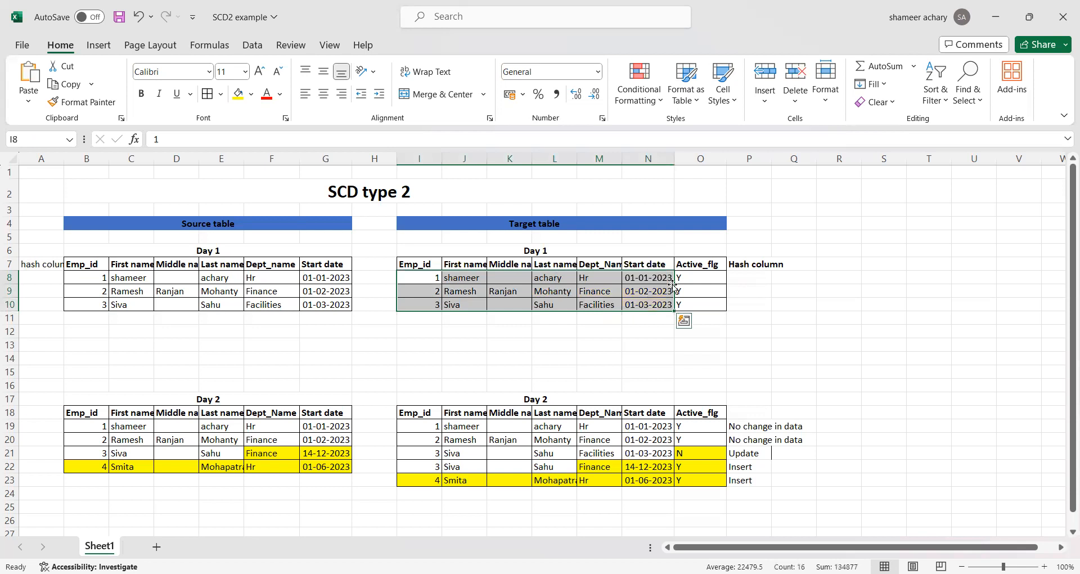
left_click(996, 15)
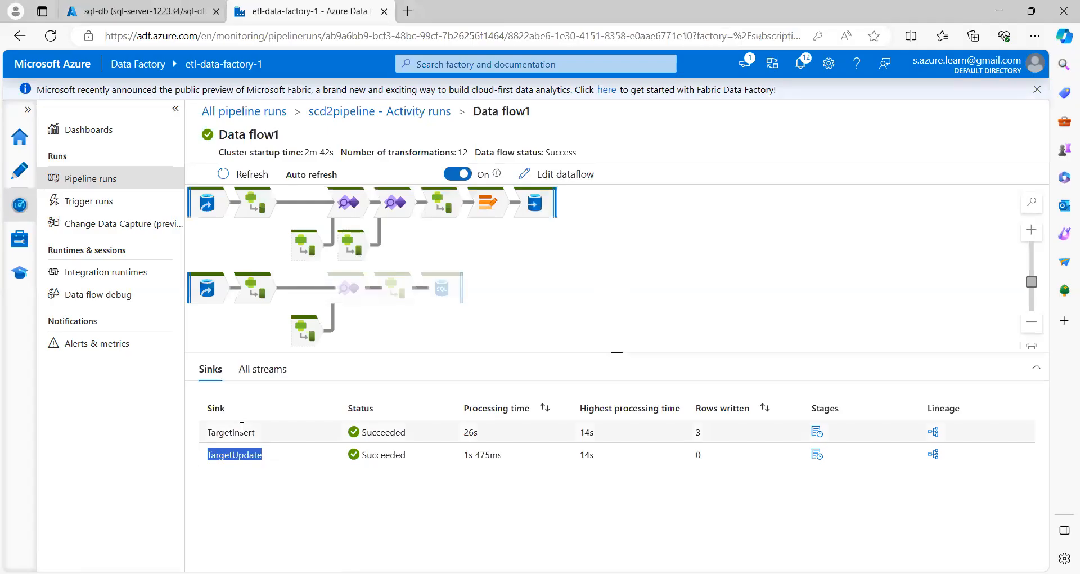
- Switch to the sql-db query editor, query all rows of dbo.Target_tbl, and examine the loaded records and their Active_Flag values
left_click(135, 12)
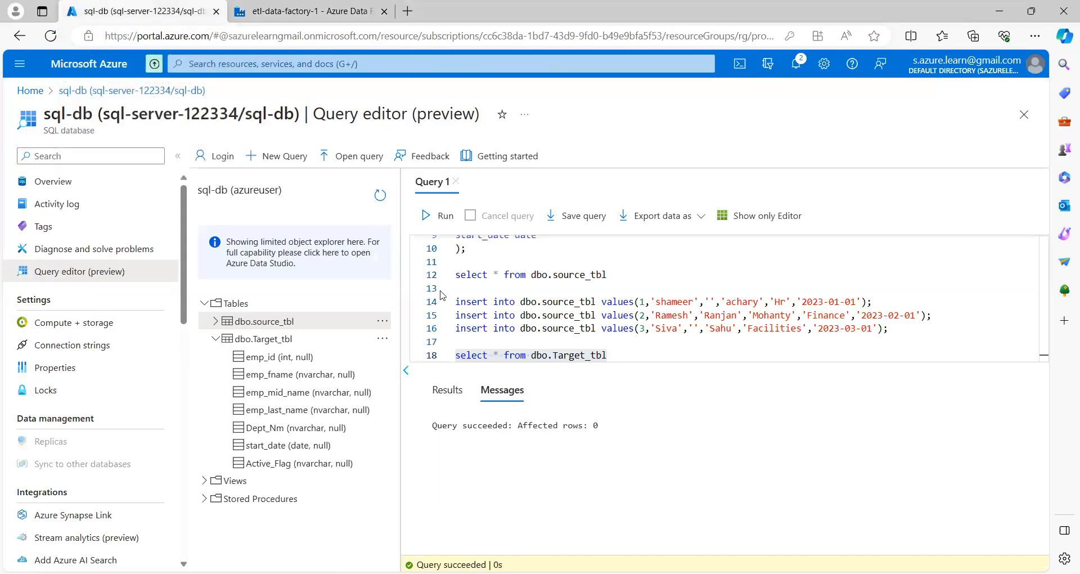
left_click(441, 216)
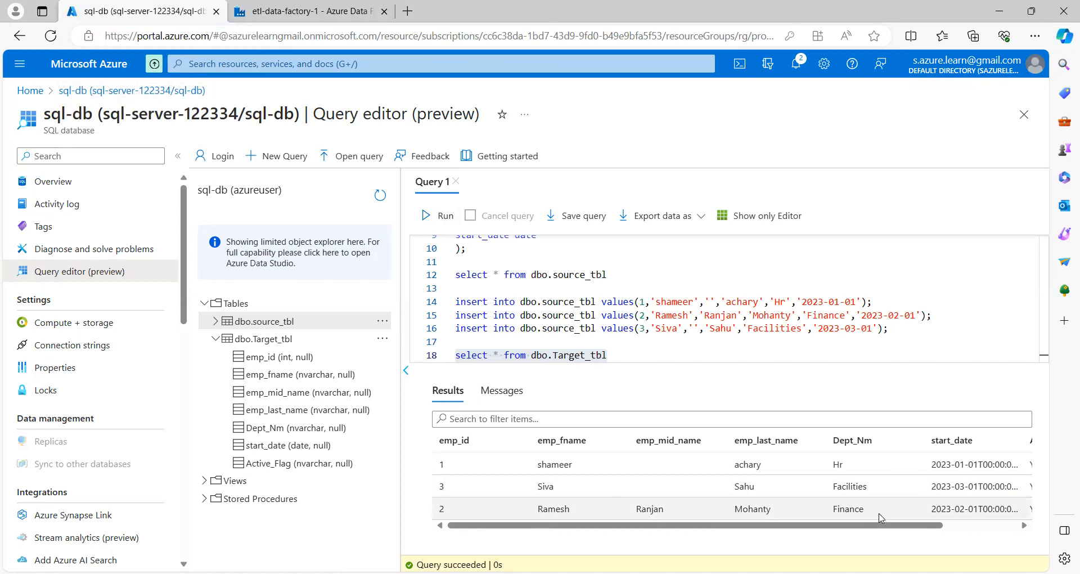
left_click_drag(866, 532, 939, 530)
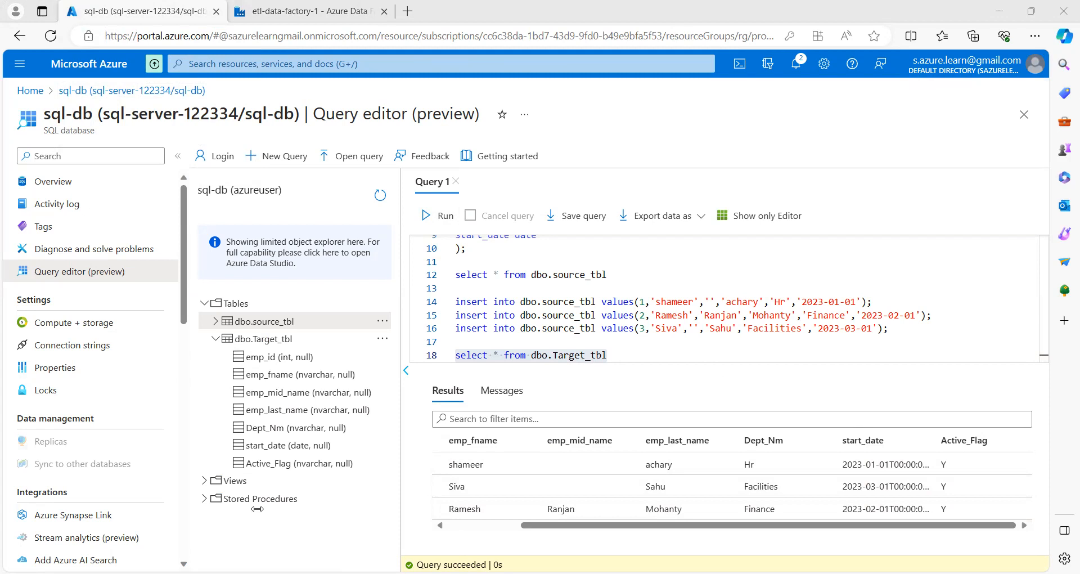
- Add statements inserting emp_id 4 (Hr, 2023-06-01) into dbo.source_tbl and updating emp_id 3 to Dept_Nm 'Finance' and start_date '2023-12-14'
left_click(621, 355)
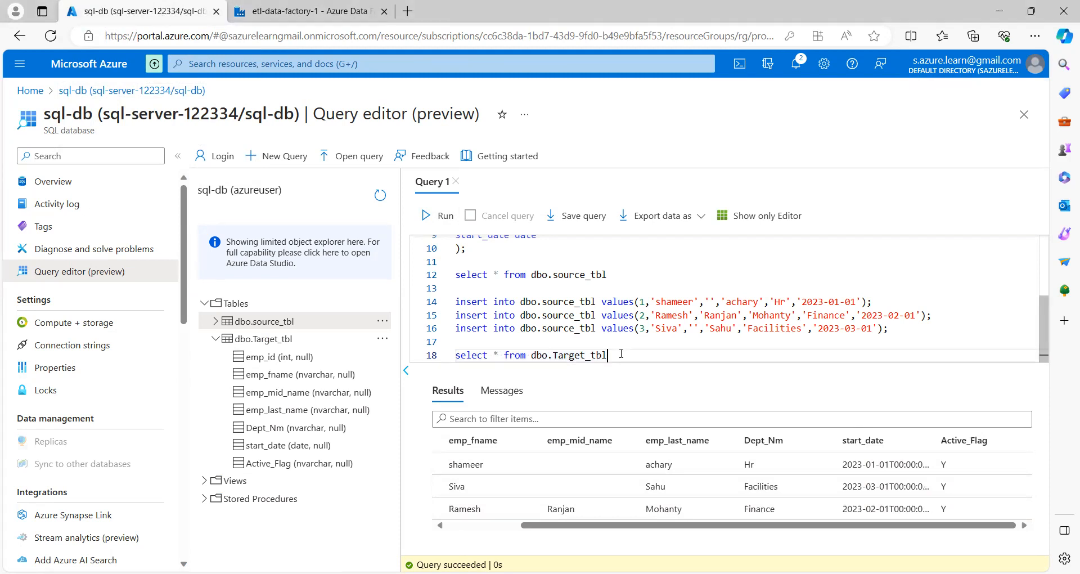
type(";")
key("Return")
key("Return")
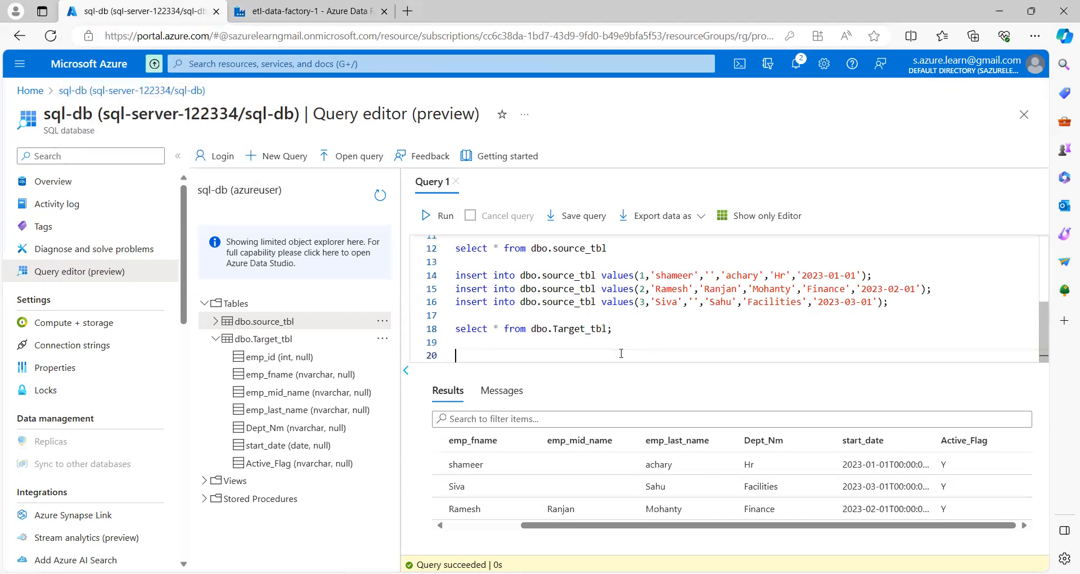
type("insert into dbo.source_tbl values(4,'Smita','','Mohapatra','Hr','2023-06-01');  update dbo.source_tbl set Dept_Nm='Finance',start_date='2023-12-14' where emp_id=3;")
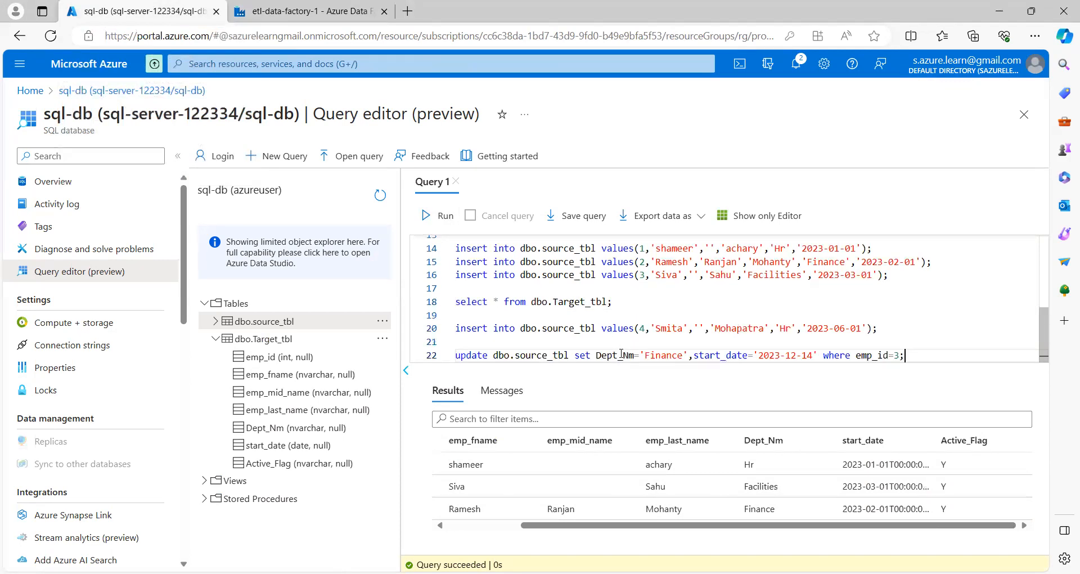
- Compare the new statements with the Day 2 source rows for Emp_id 3 and 4 in the SCD2 example Excel workbook, and return to the query editor
double_click(676, 327)
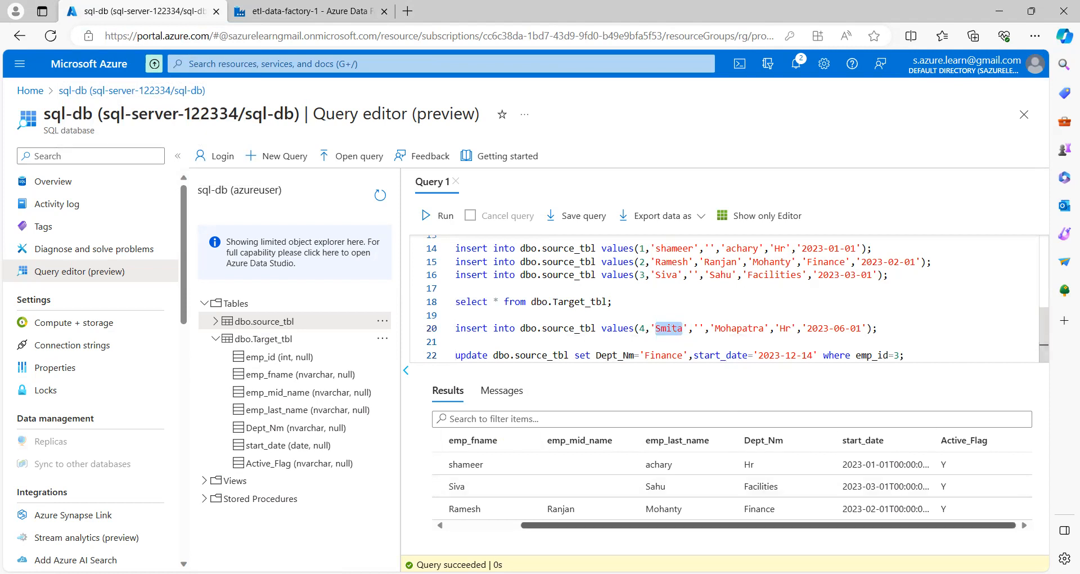
key("alt+Tab")
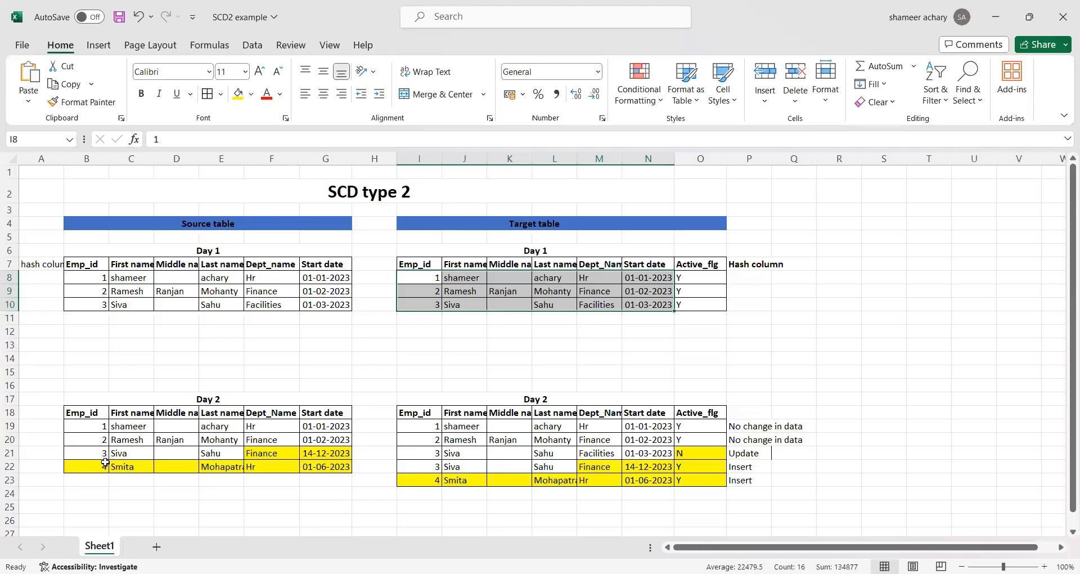
left_click_drag(91, 466, 329, 467)
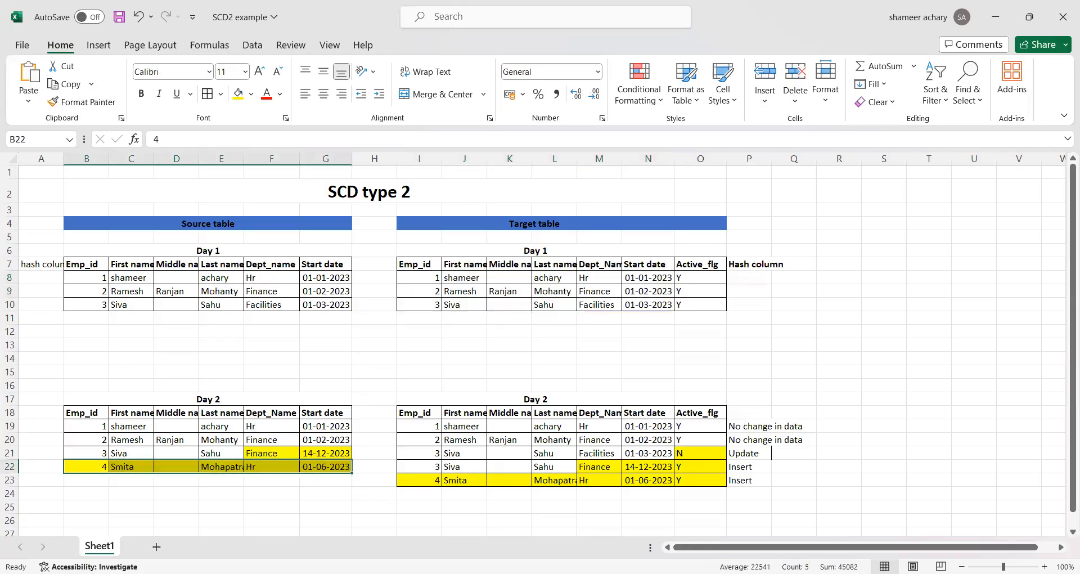
left_click(96, 453)
left_click(264, 453)
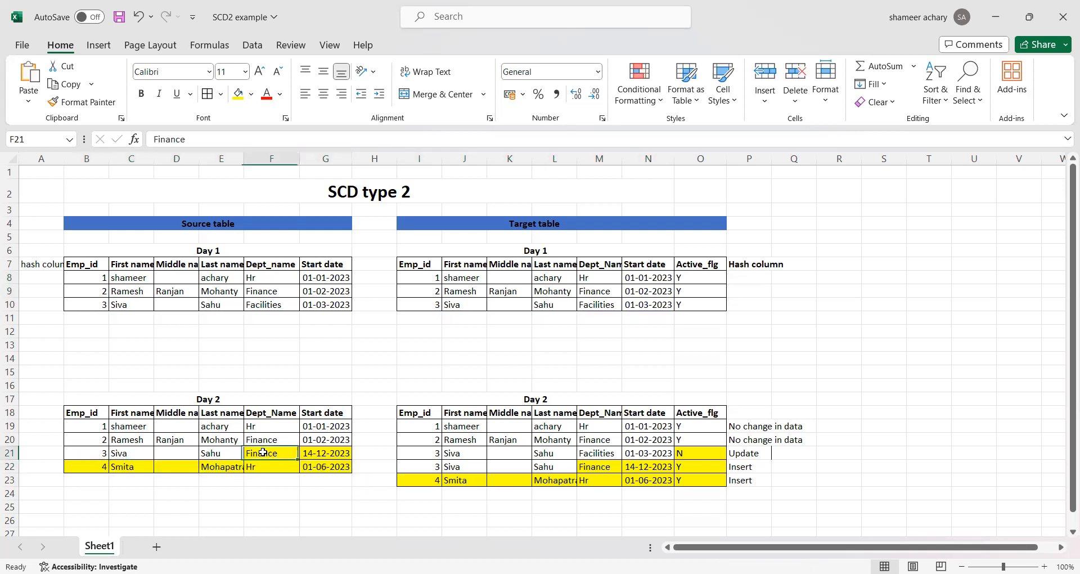
left_click(335, 453)
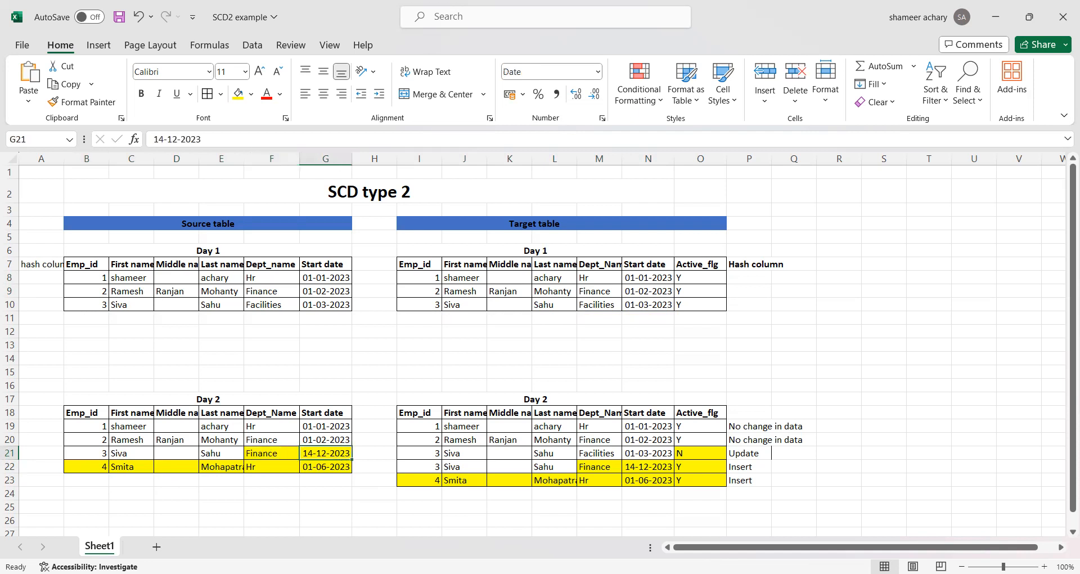
key("alt+Tab")
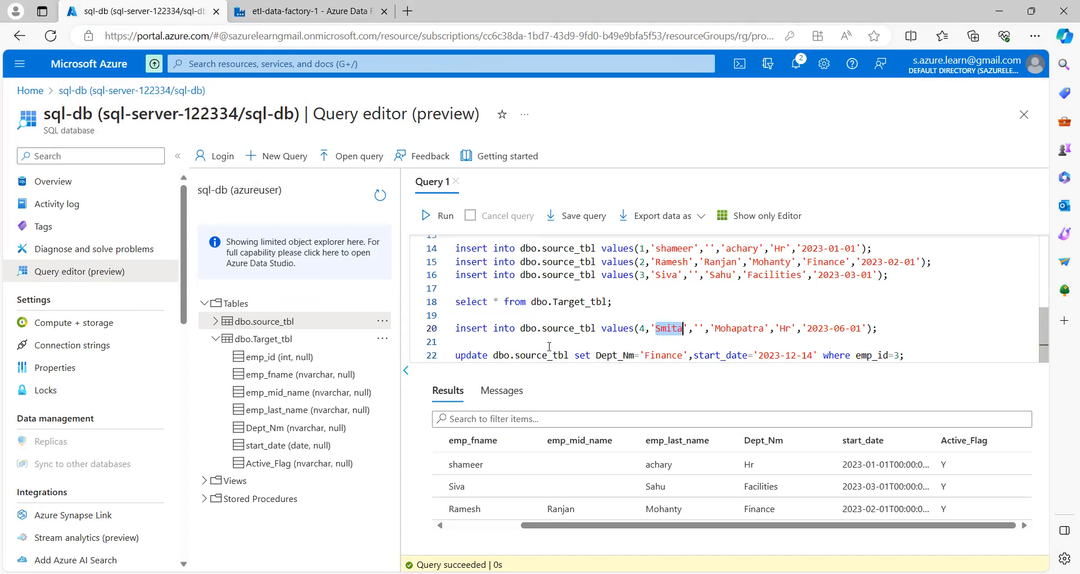
- Run only the insert statement for emp_id 4 and the update statement for emp_id 3 on dbo.source_tbl
double_click(882, 355)
left_click(909, 356)
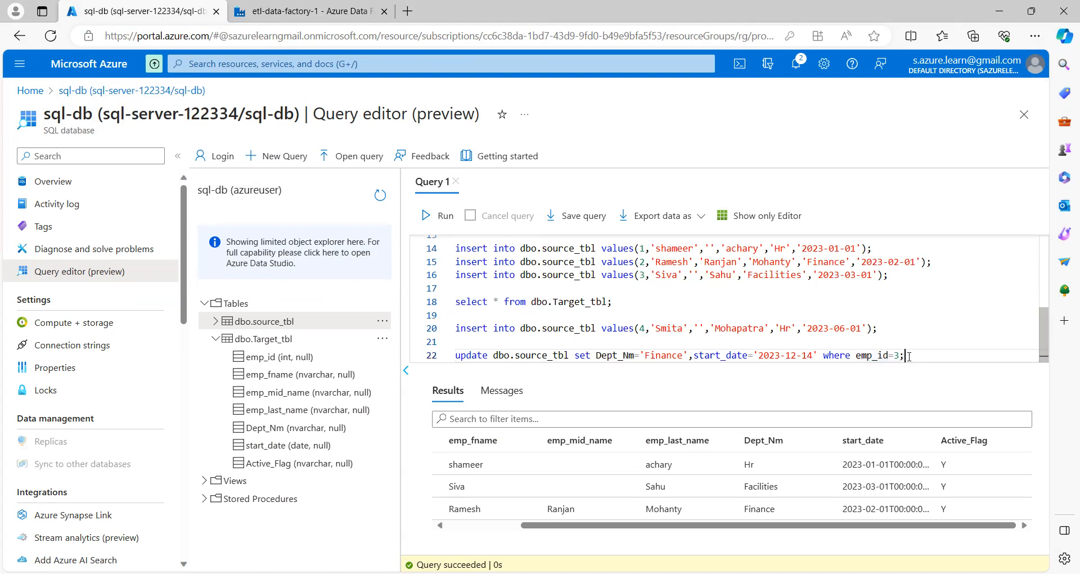
left_click_drag(917, 356, 455, 327)
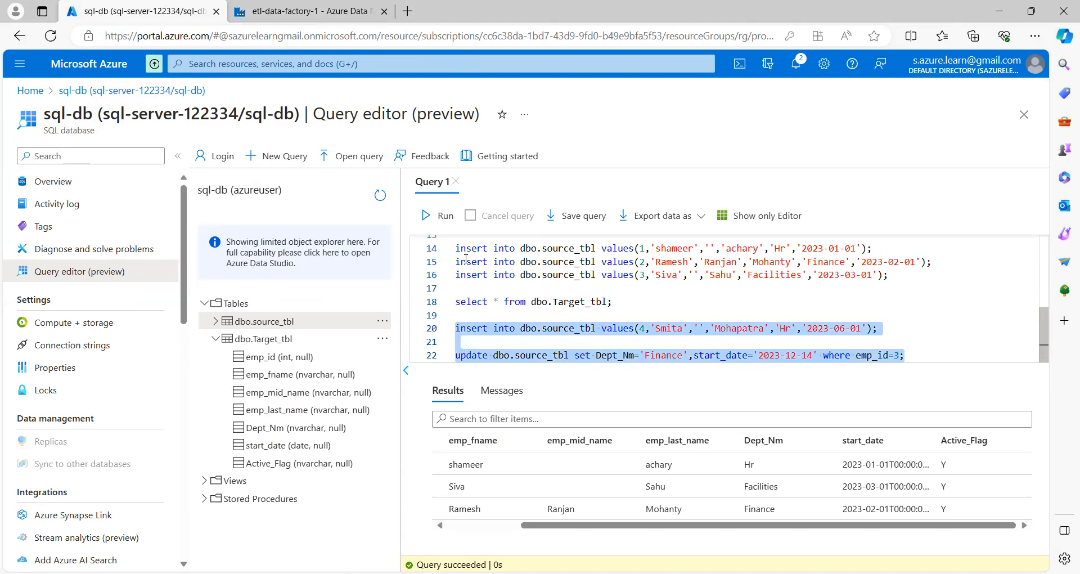
left_click(443, 215)
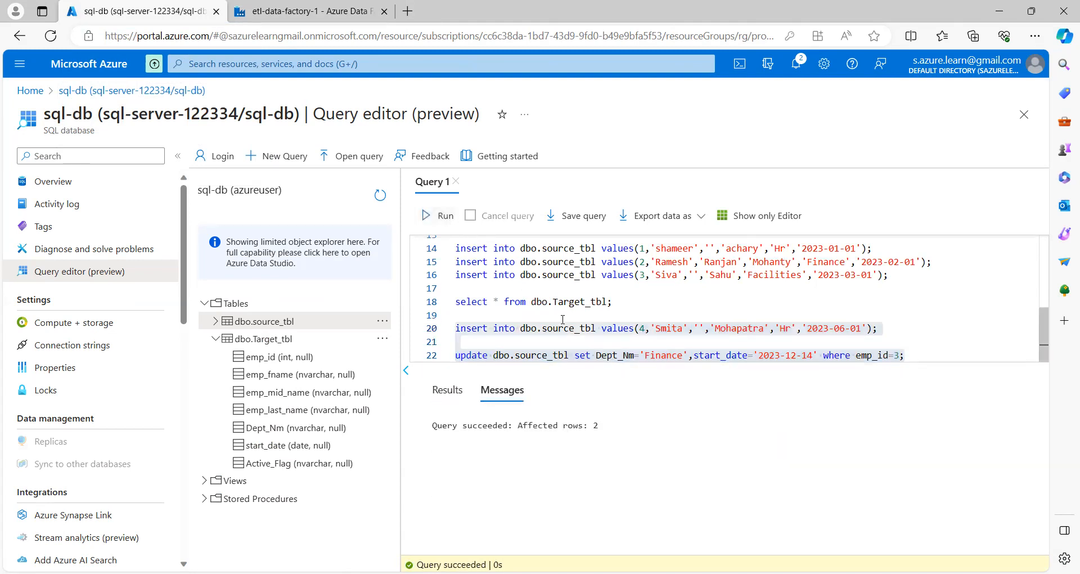
- Query all rows of dbo.source_tbl and examine the records for emp_id 4 and emp_id 3
scroll(562, 319, "up", 3)
left_click_drag(620, 311, 398, 308)
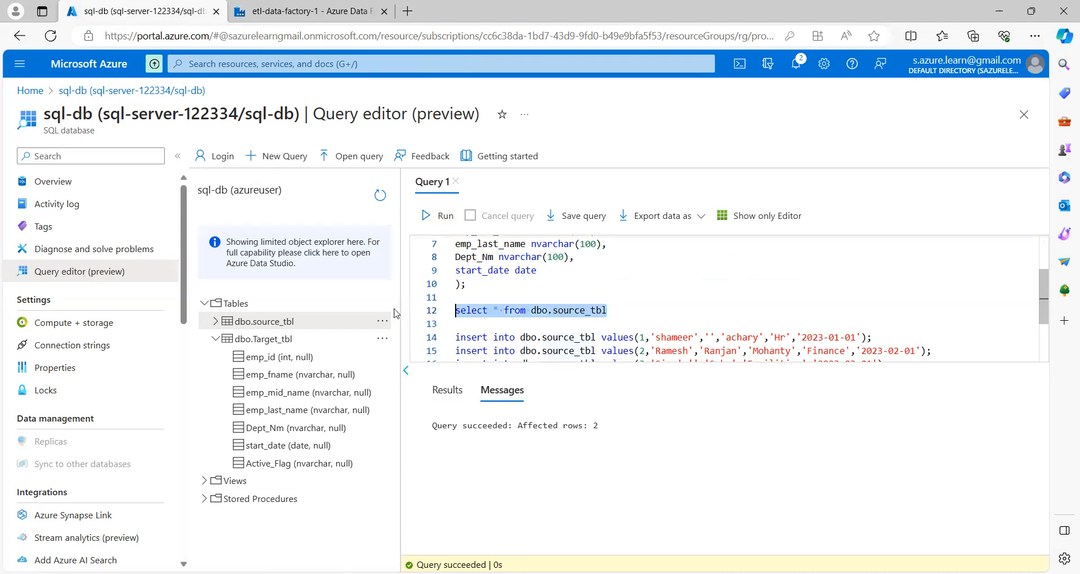
left_click(445, 216)
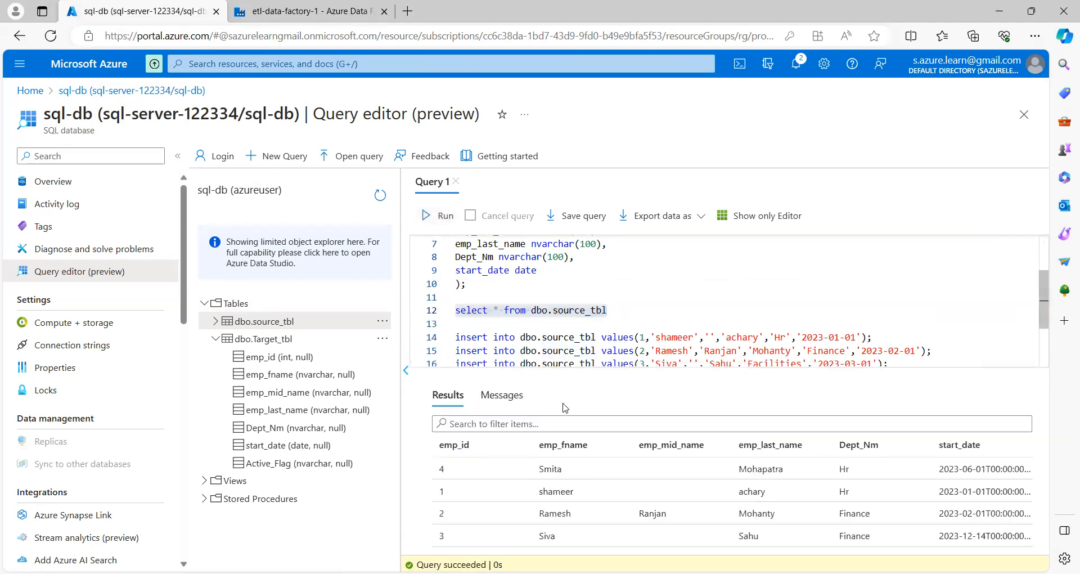
double_click(551, 470)
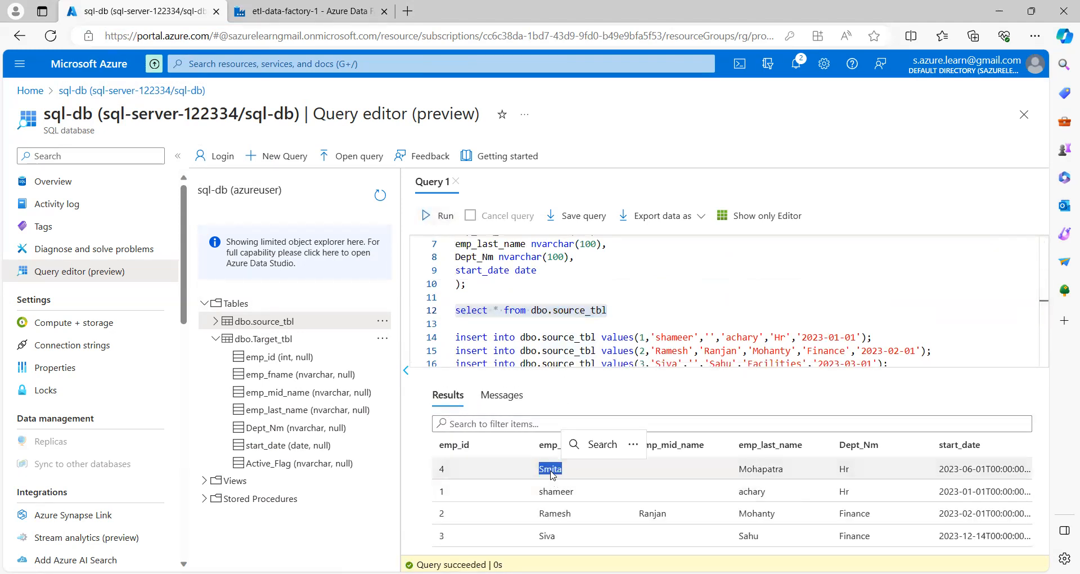
double_click(547, 536)
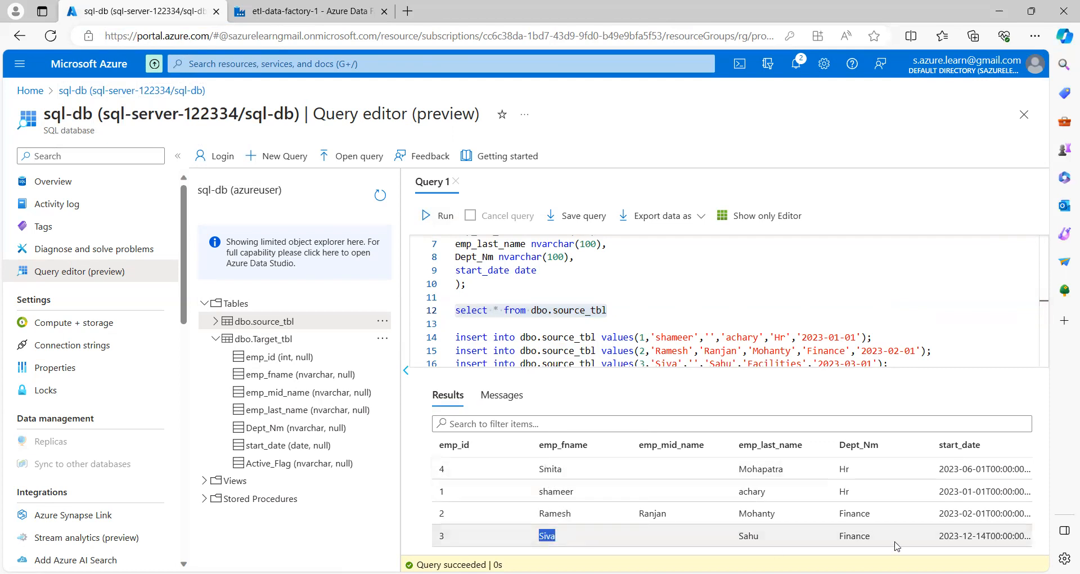
double_click(854, 535)
- Query all rows of dbo.Target_tbl again and examine the department stored for emp_id 3
scroll(618, 331, "down", 1)
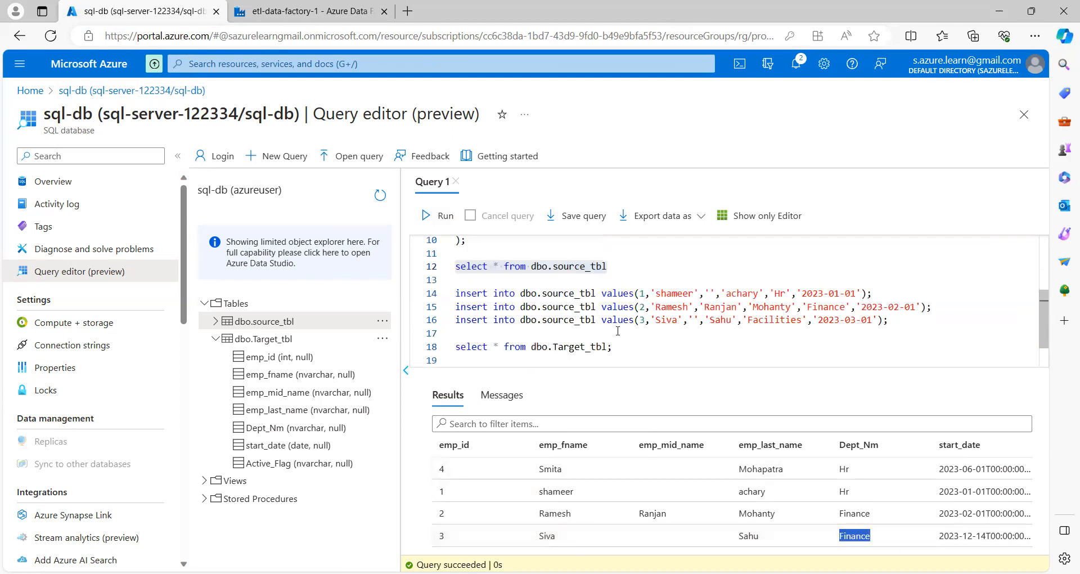
left_click_drag(619, 346, 441, 348)
left_click(444, 216)
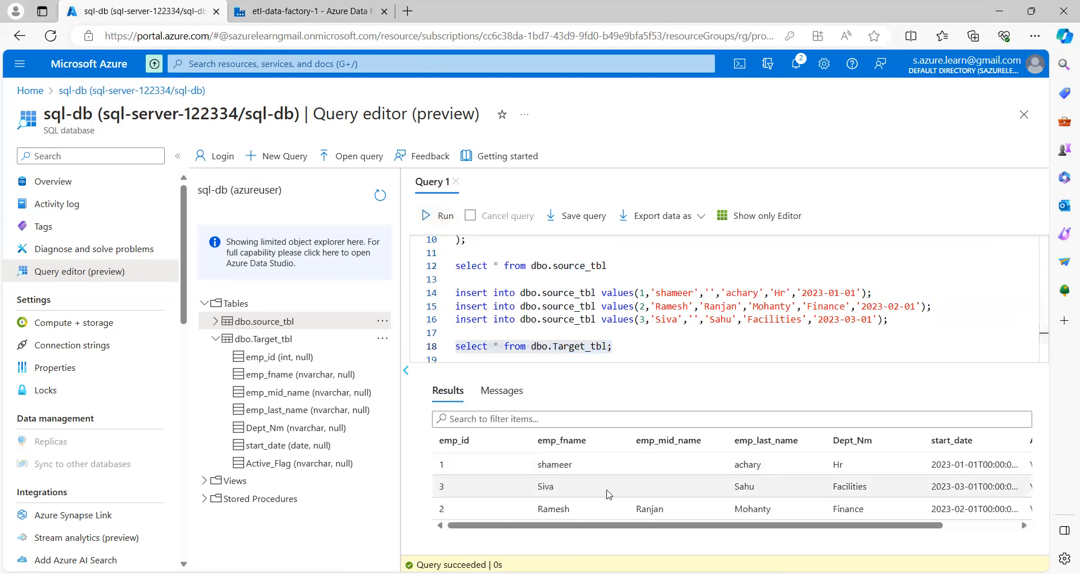
double_click(856, 485)
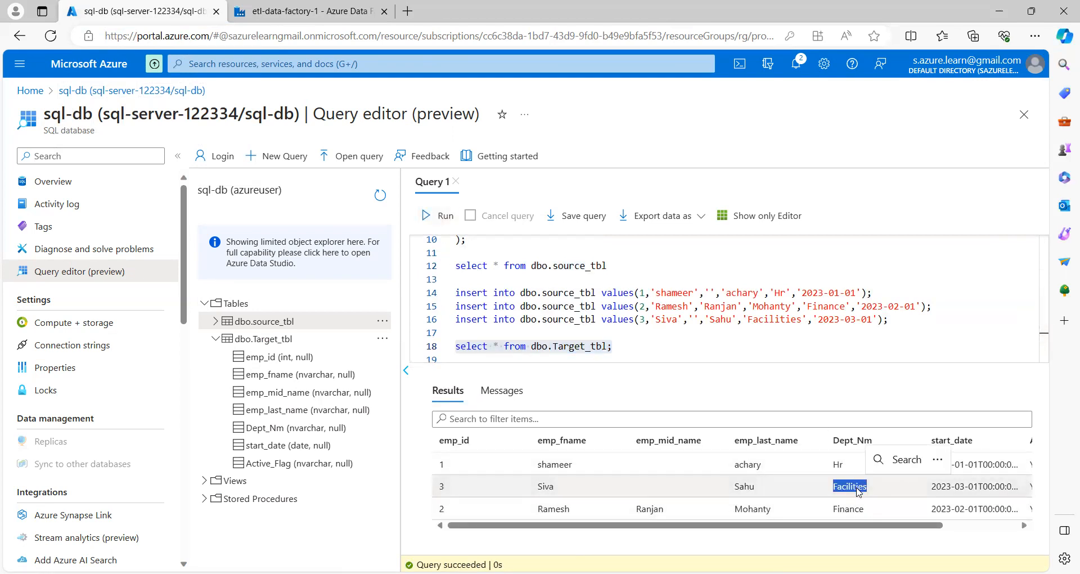
- Return to Azure Data Factory authoring, close the open scd2 and scd2pipeline editors, and reopen the scd2 data flow
left_click(262, 16)
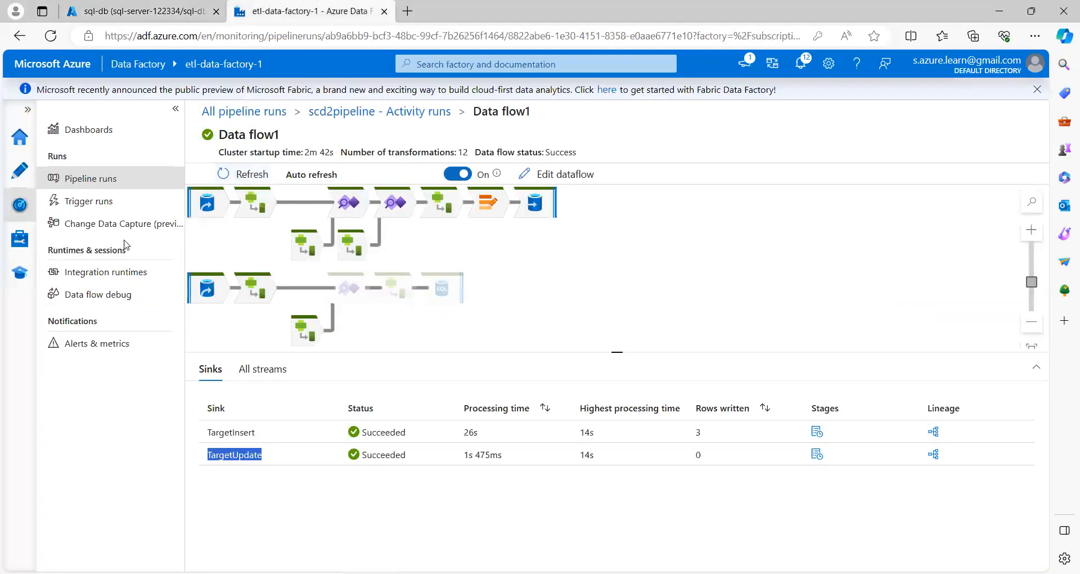
left_click(21, 170)
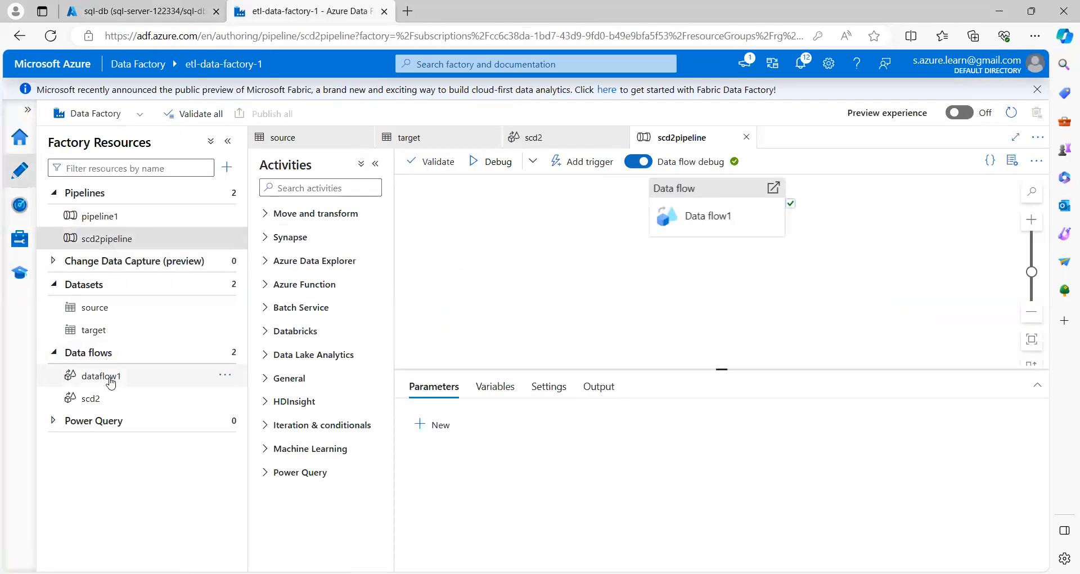
left_click(112, 398)
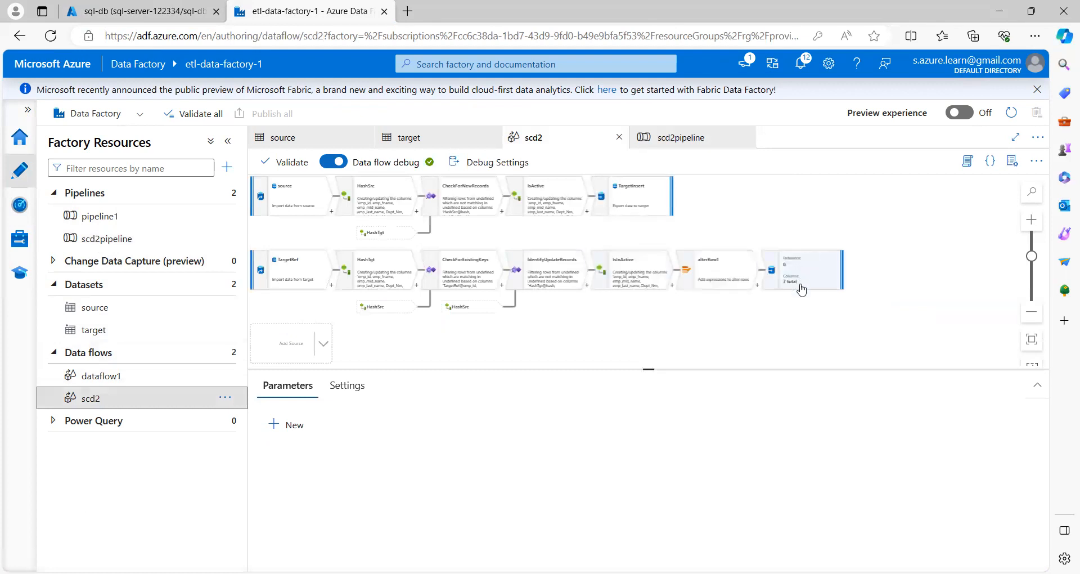
left_click(800, 281)
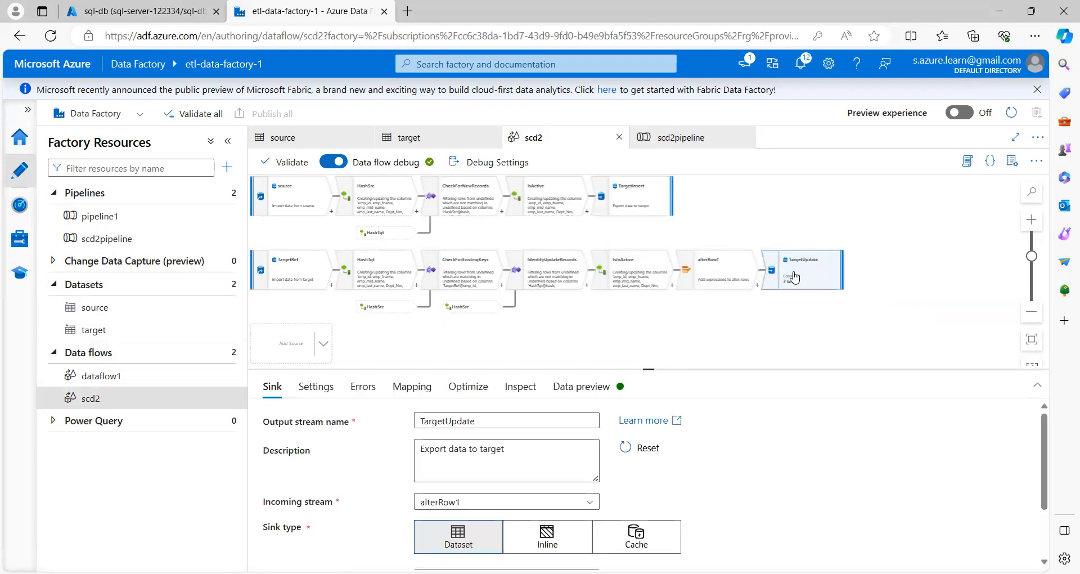
left_click(619, 137)
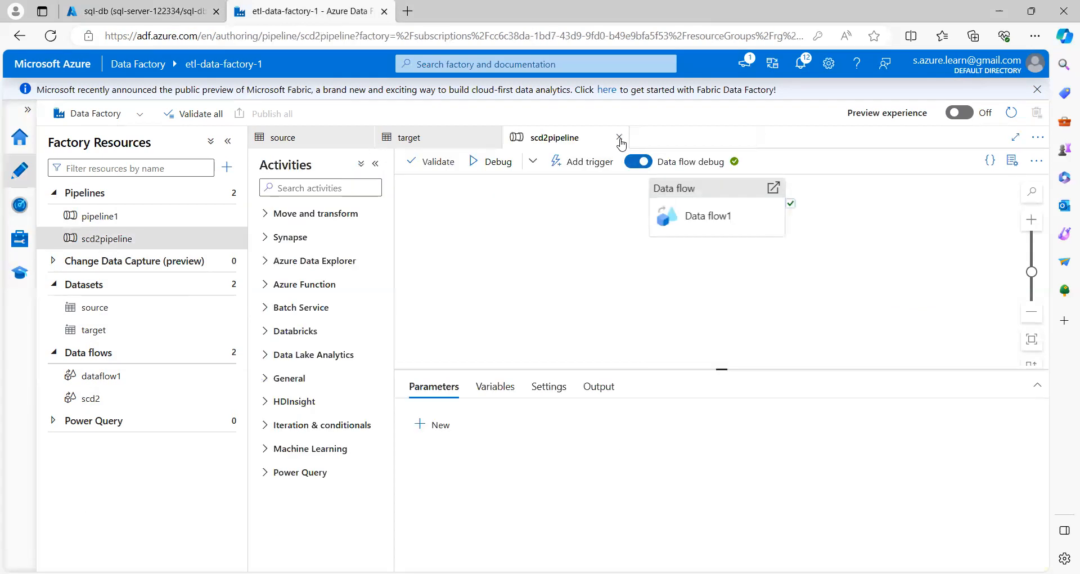
left_click(619, 137)
left_click(85, 398)
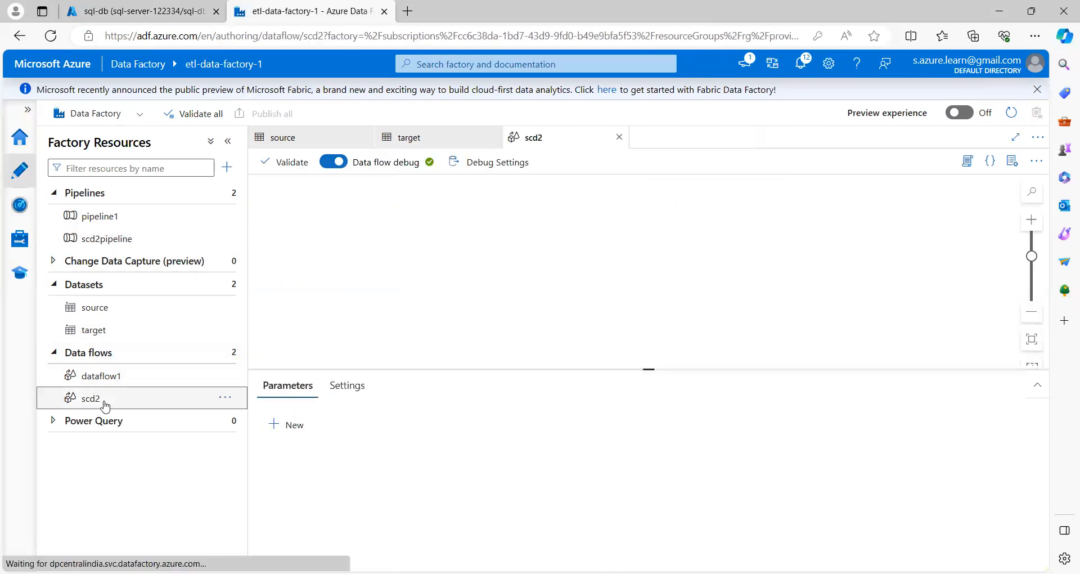
- Refresh the data preview of the TargetUpdate sink and examine the emp_id 3 record and its Active_Flag
left_click(800, 273)
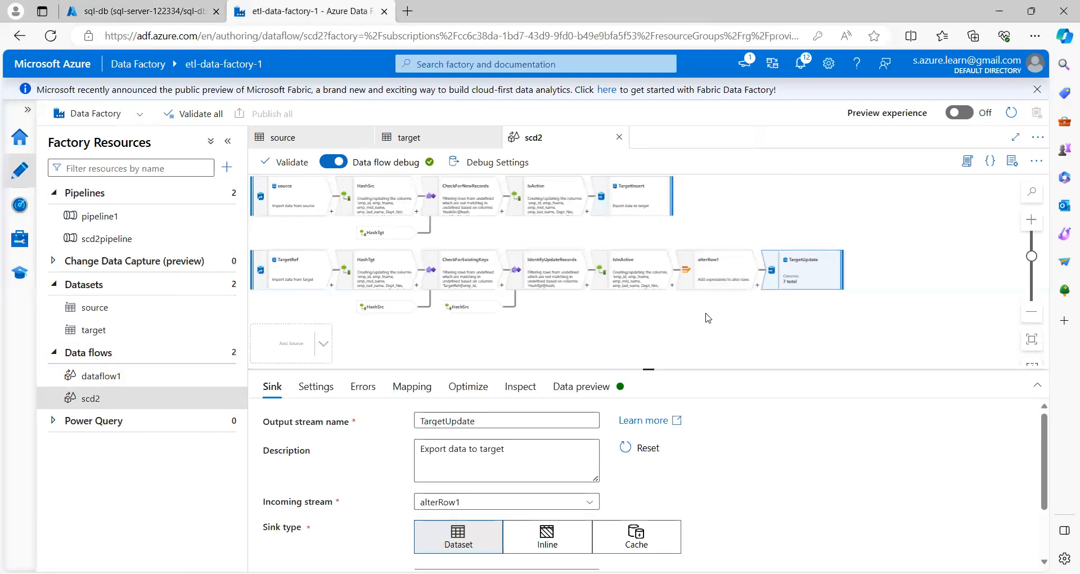
left_click(577, 387)
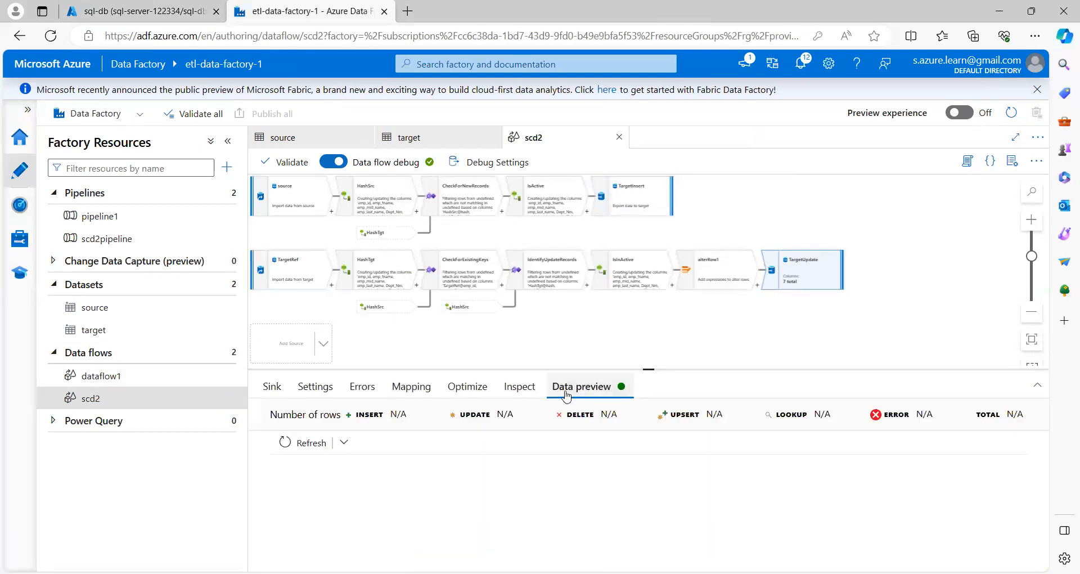
left_click(308, 443)
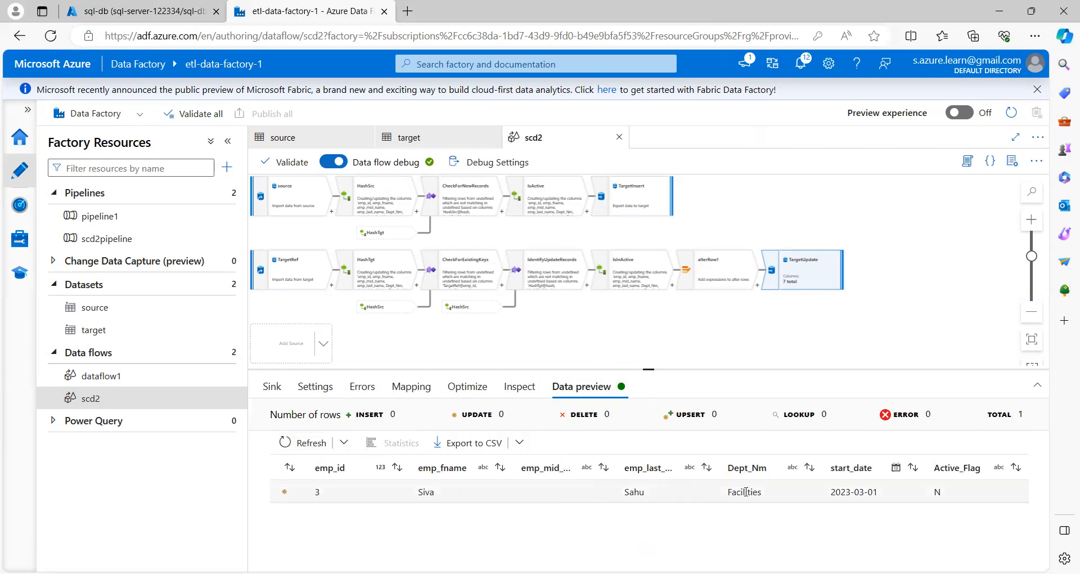
left_click(422, 491)
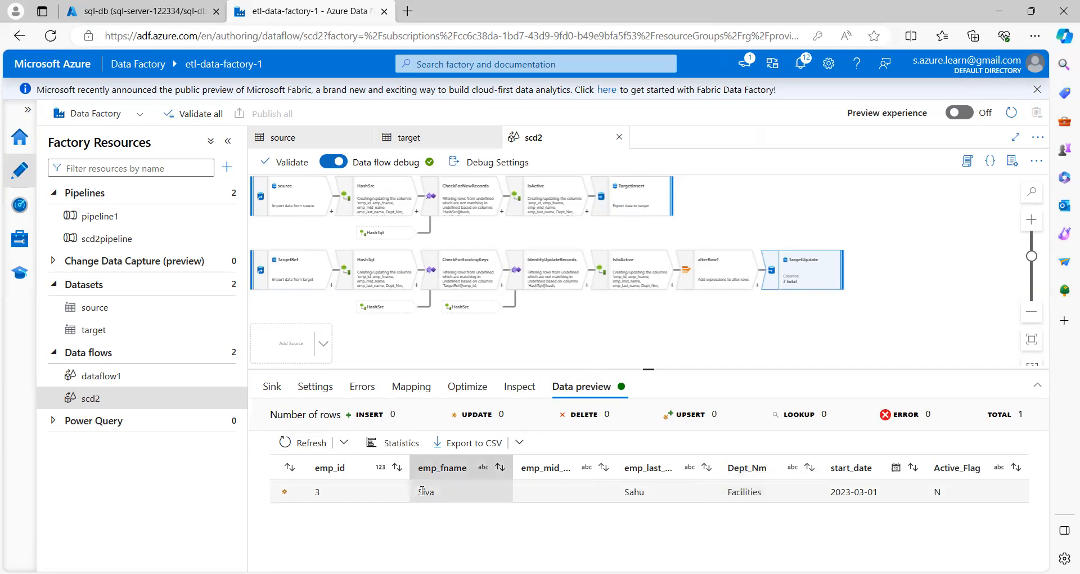
left_click(656, 495)
double_click(937, 491)
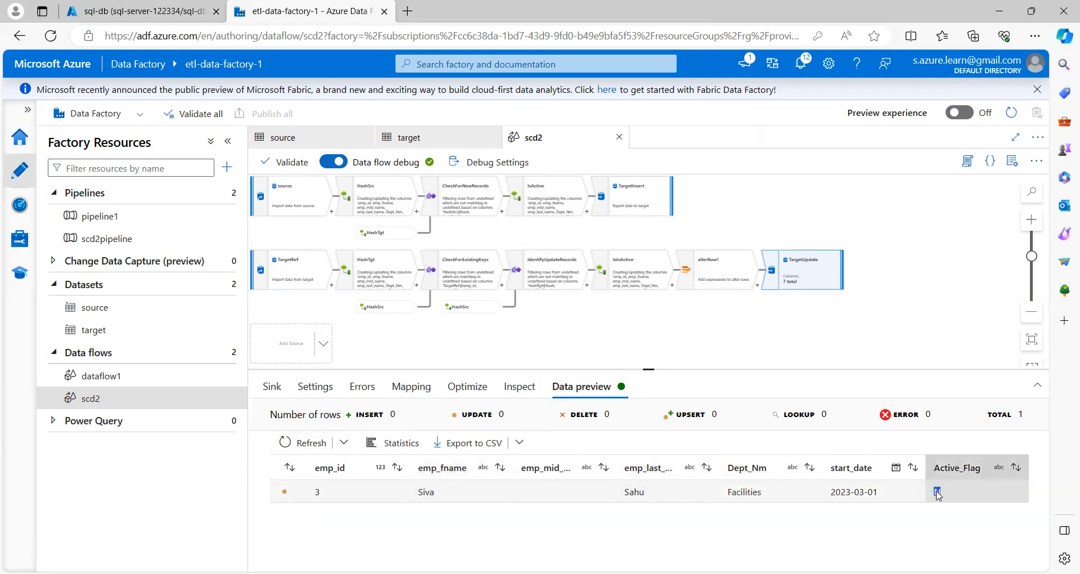
- Select the TargetInsert sink, switch to the SCD2 example workbook in Excel and examine the Day 2 target rows marked Insert
left_click(637, 205)
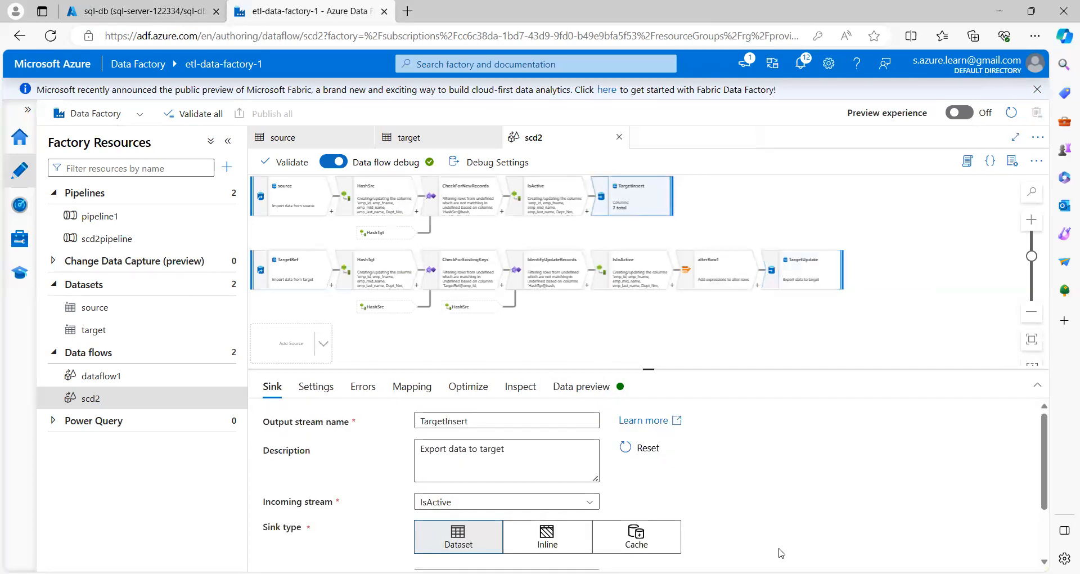
key("alt+Tab")
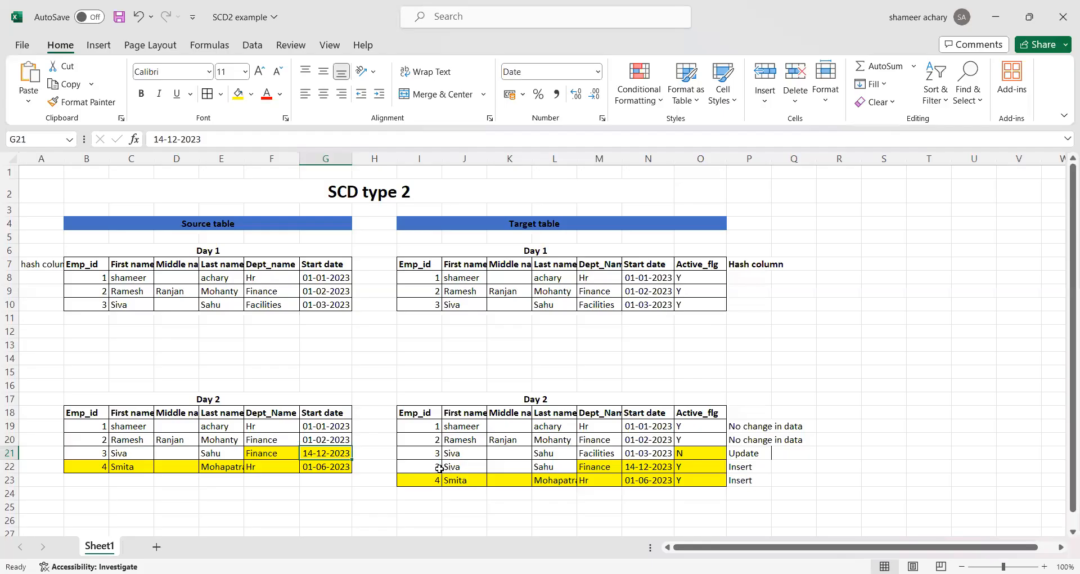
left_click_drag(691, 464, 494, 477)
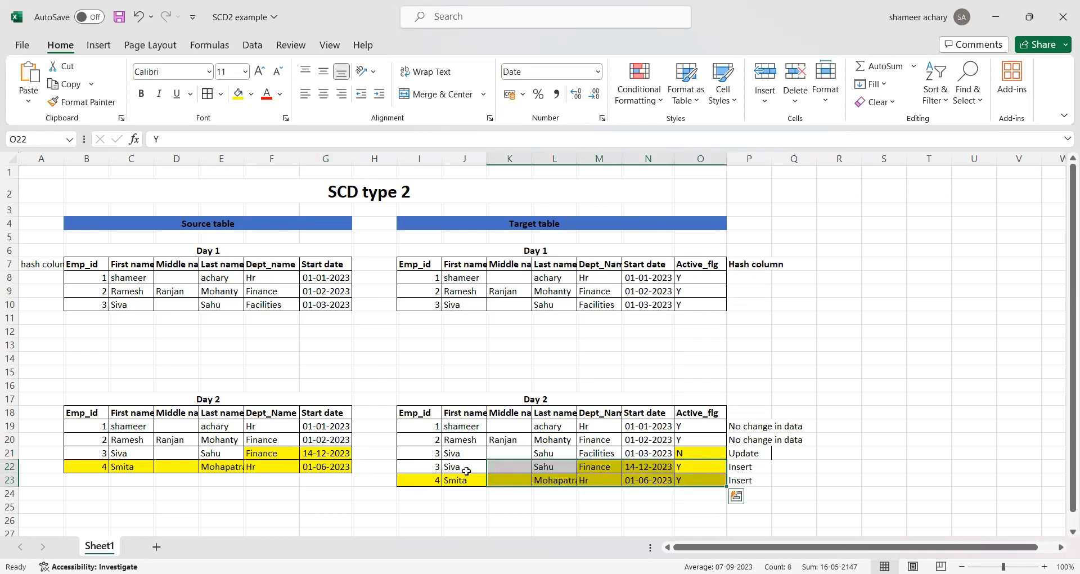
left_click(598, 467)
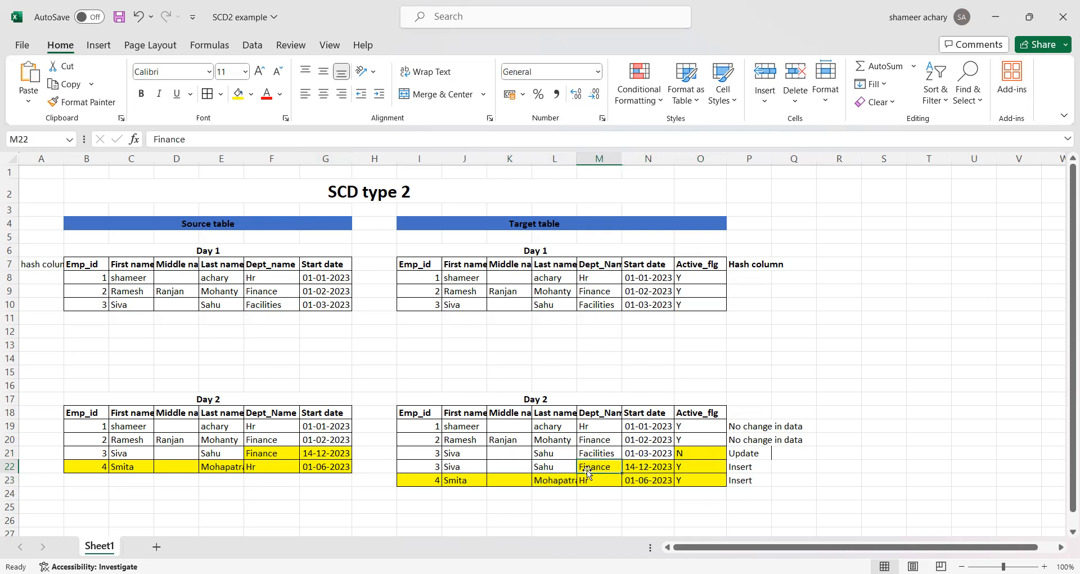
left_click(465, 480)
left_click(602, 481)
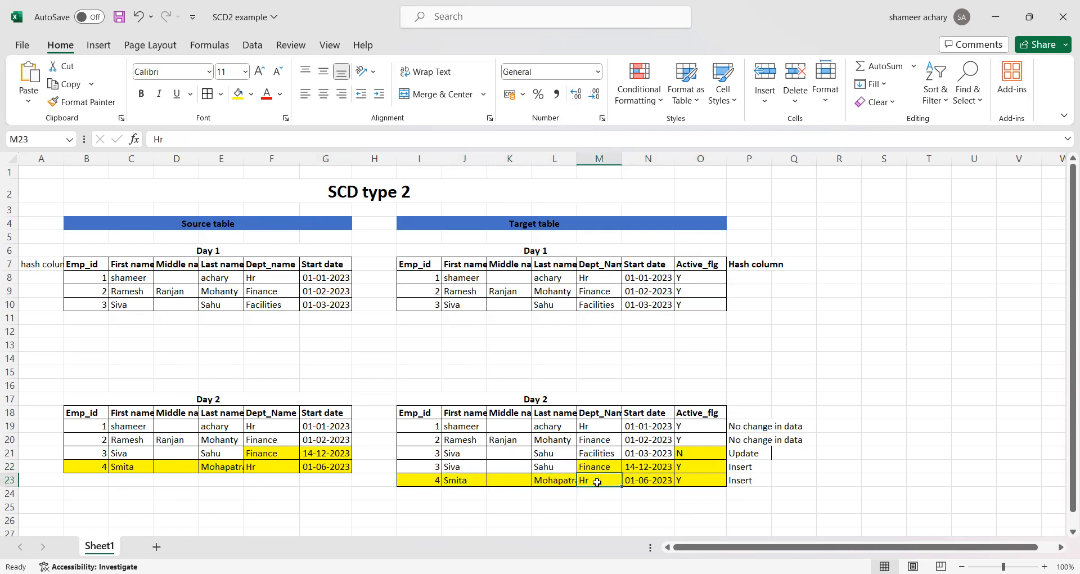
- Return to Azure Data Factory, refresh the TargetInsert sink's data preview and examine the department and Active_Flag of its records
key("alt+Tab")
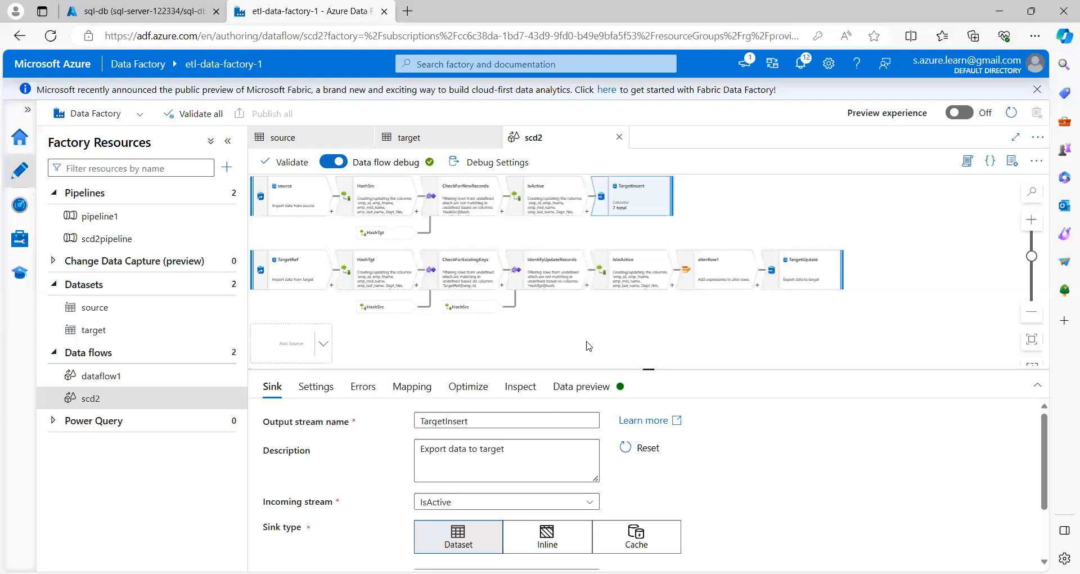
left_click(581, 385)
left_click(304, 444)
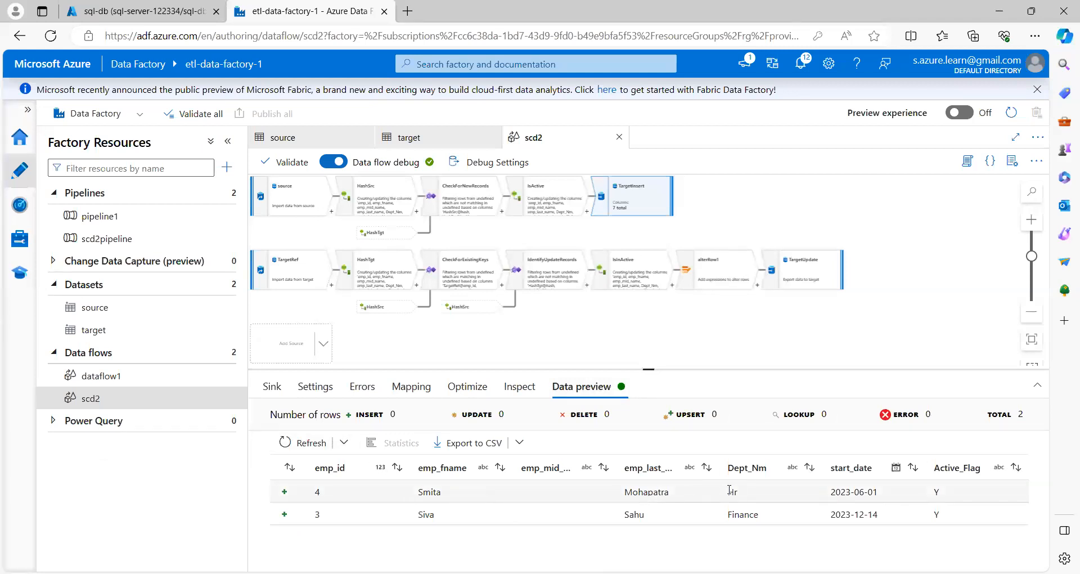
double_click(954, 492)
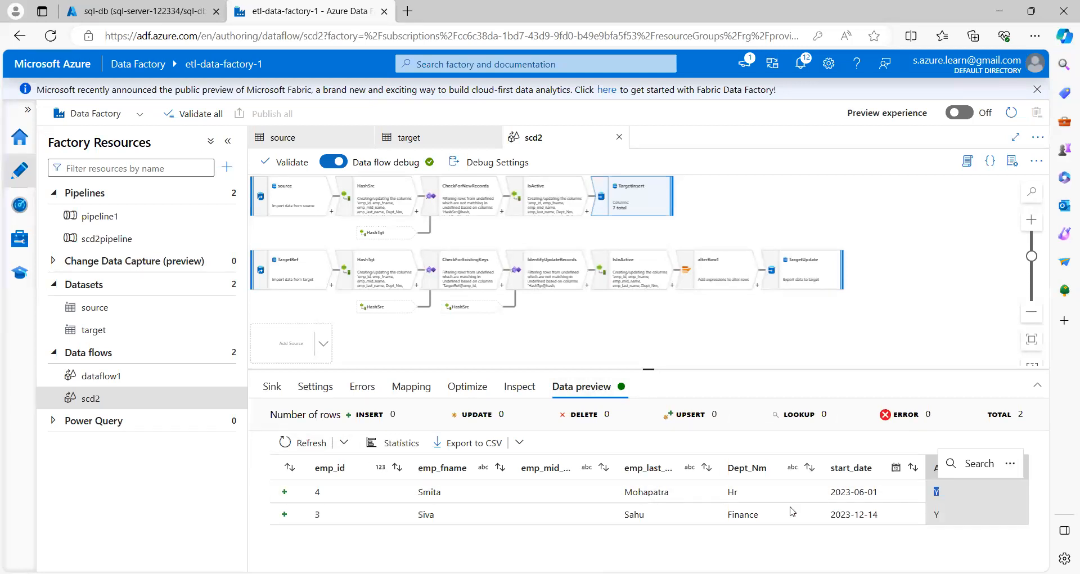
double_click(747, 514)
double_click(936, 514)
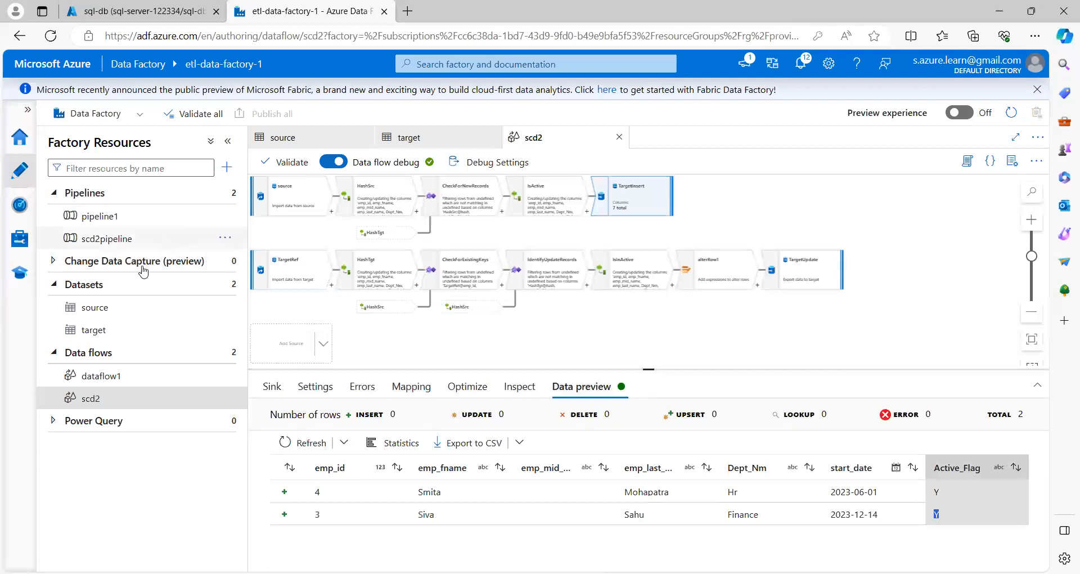
- Open scd2pipeline and trigger a run now using the last published configuration
left_click(125, 242)
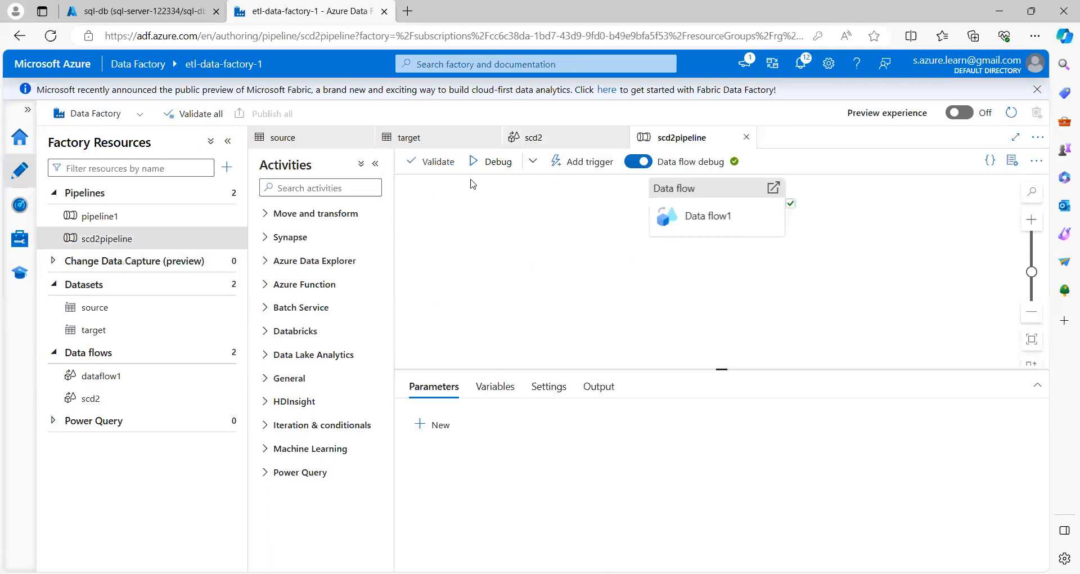
left_click(586, 163)
left_click(584, 186)
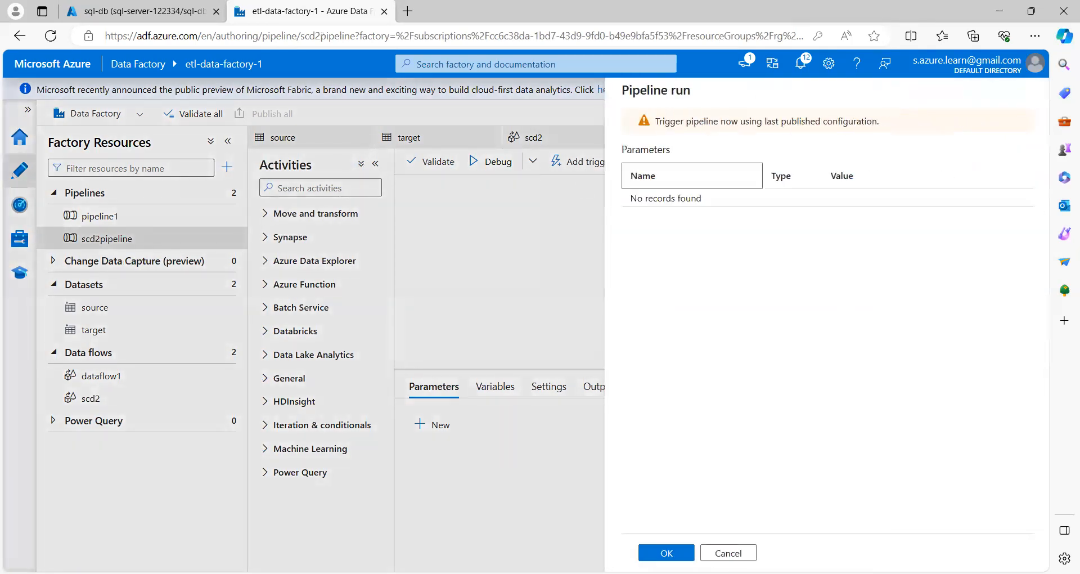
left_click(669, 553)
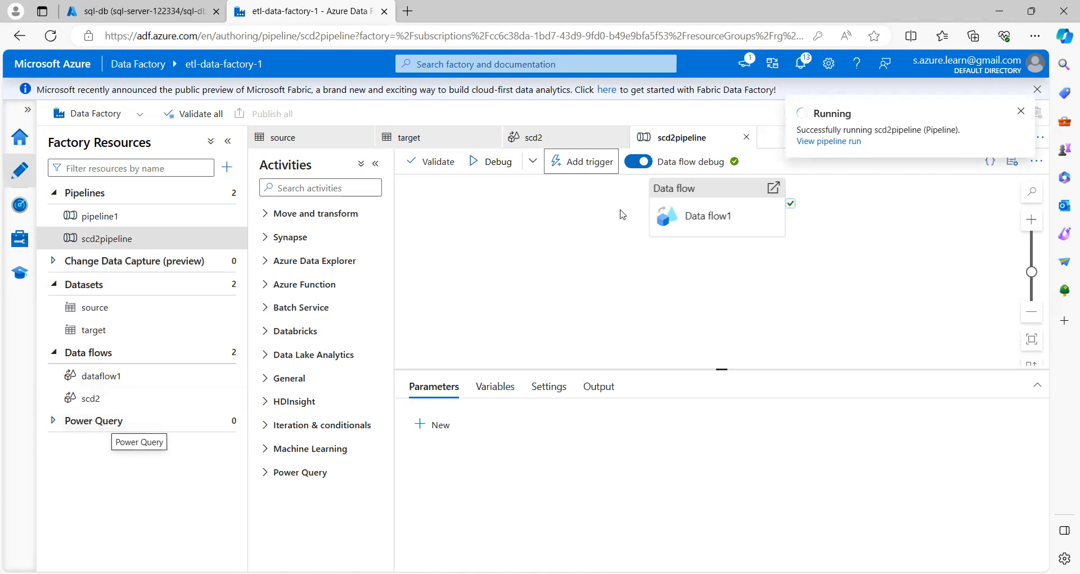
- View the scd2pipeline run, open the Data flow1 details and examine the rows written by the TargetInsert and TargetUpdate sinks
left_click(824, 142)
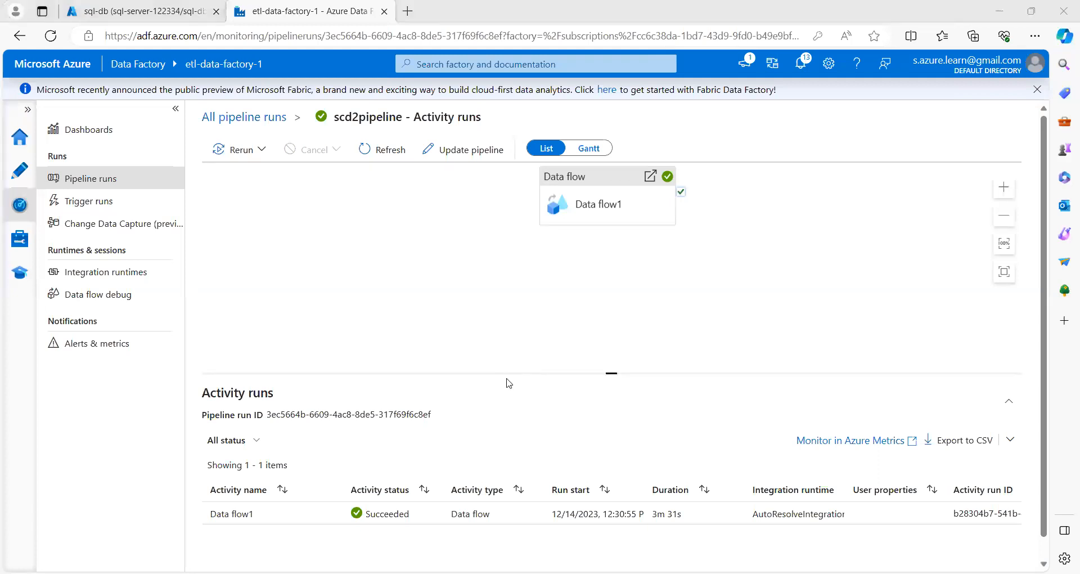
mouse_move(336, 518)
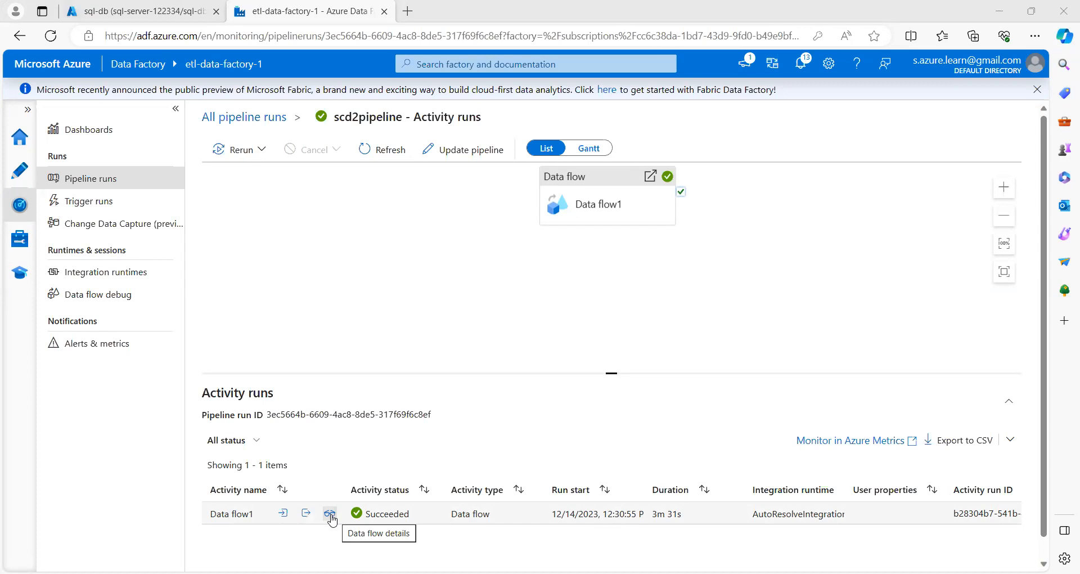
left_click(330, 513)
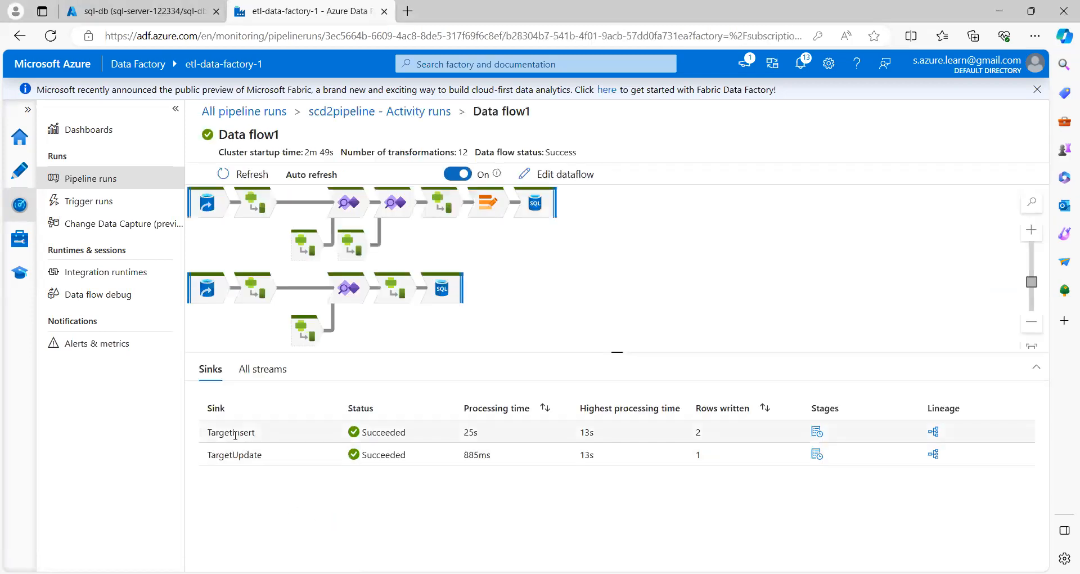
double_click(235, 432)
double_click(699, 432)
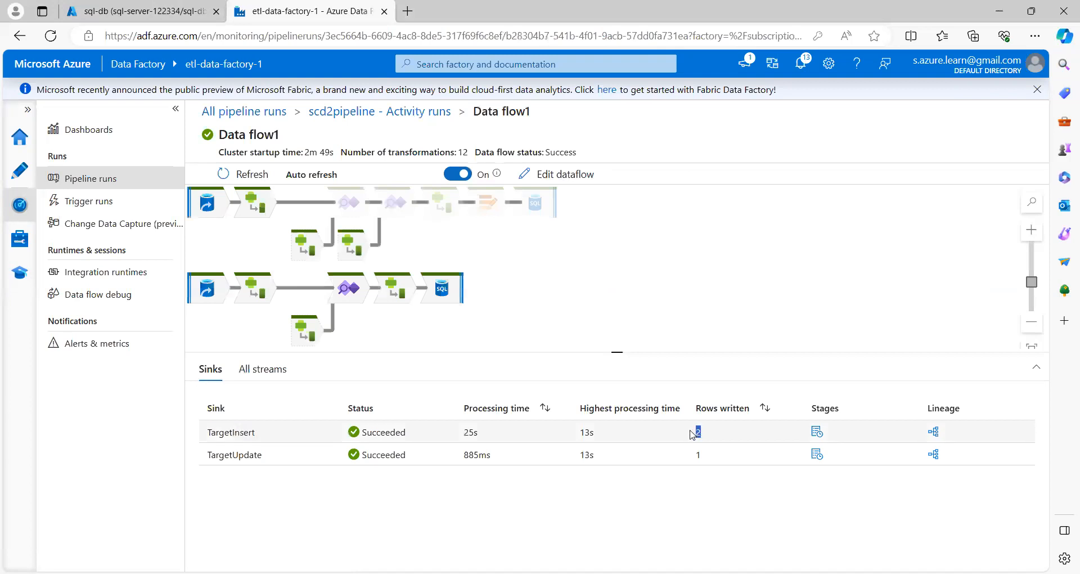
double_click(254, 455)
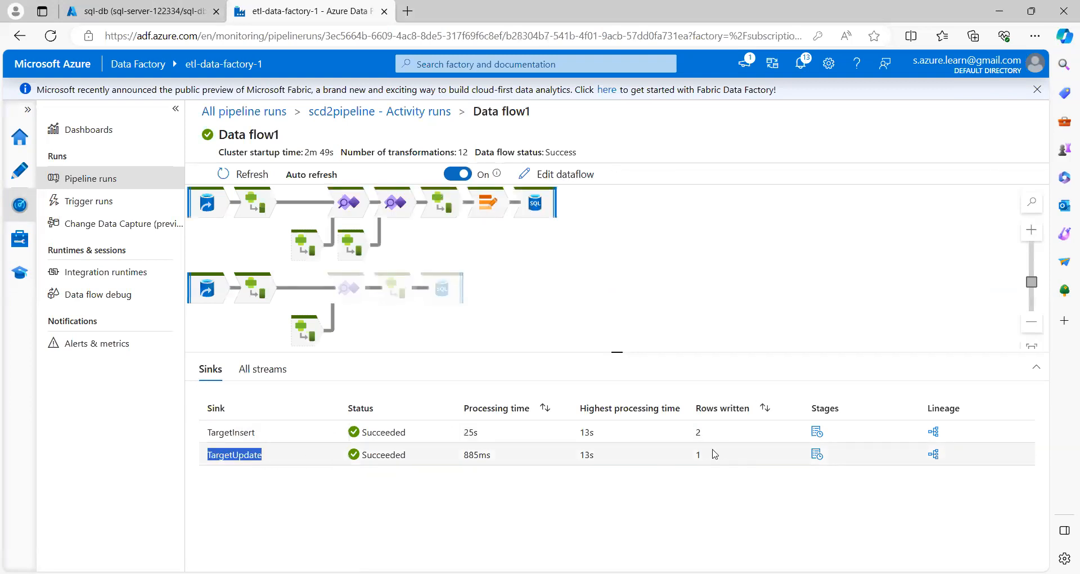
double_click(698, 455)
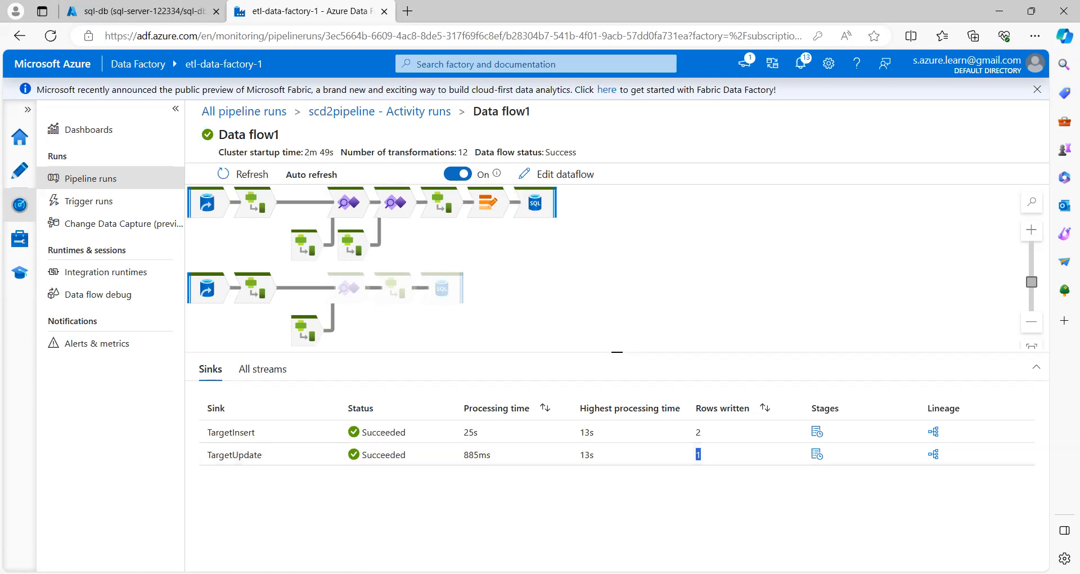
- Switch to the SCD2 example workbook in Excel and examine the Day 2 target row marked Update, including its Active_flg and department
key("alt+Tab")
left_click_drag(685, 468, 639, 454)
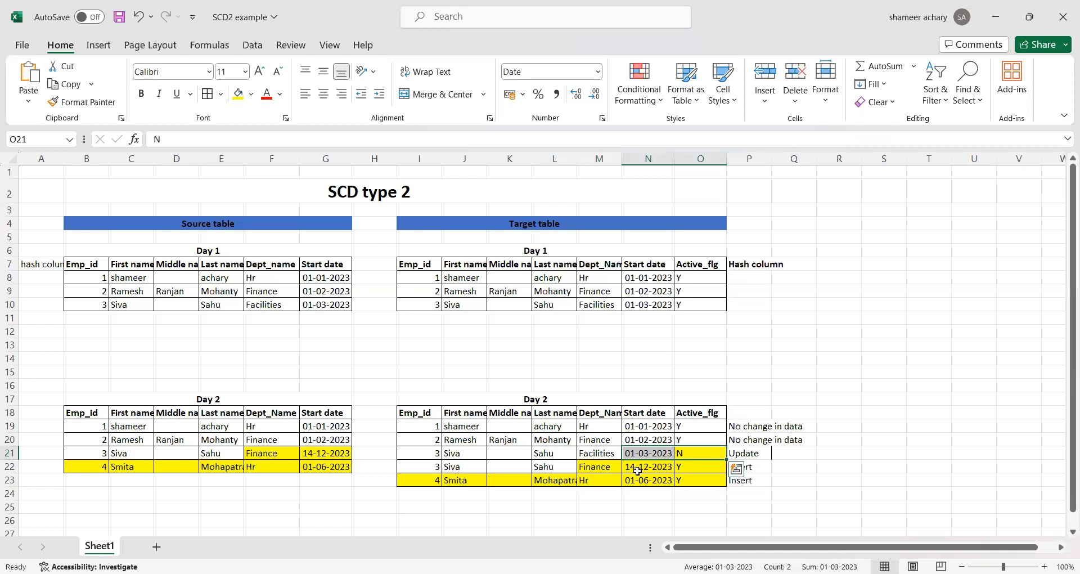
left_click(689, 454)
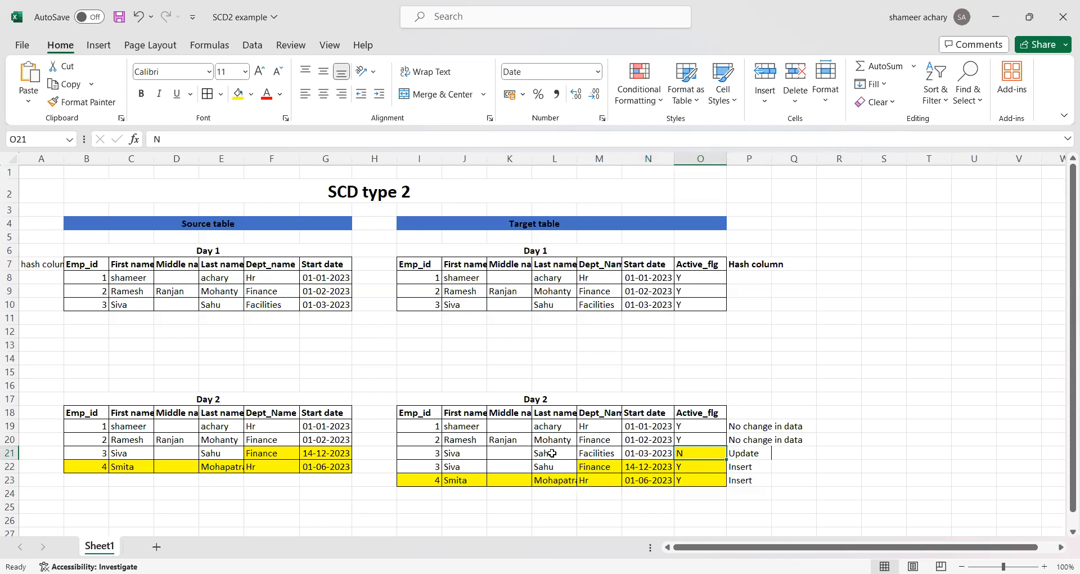
left_click(598, 451)
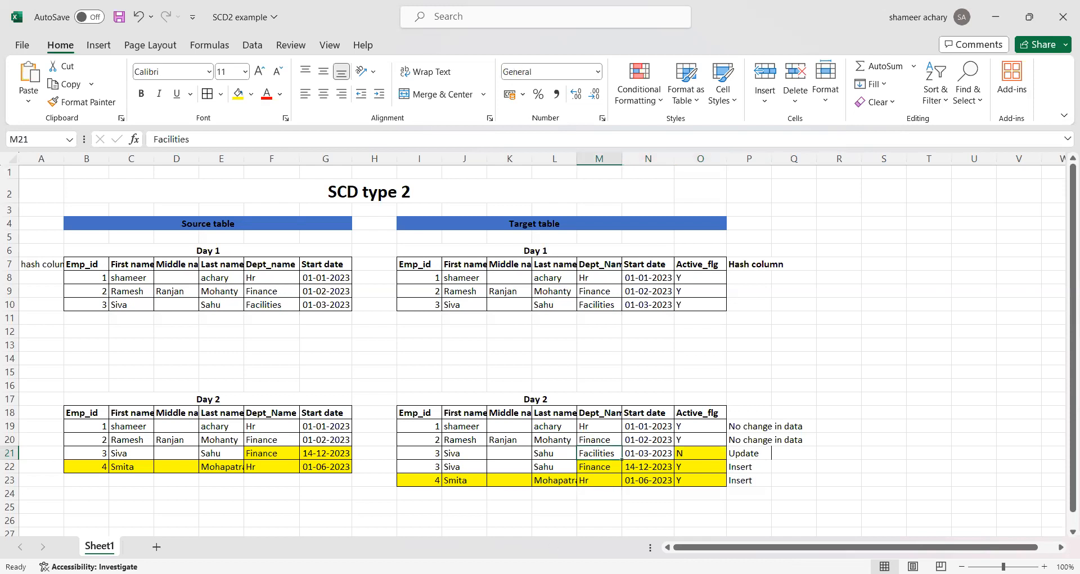
- Switch to the sql-db query editor in the browser, query all rows of dbo.Target_tbl and examine the emp_id 3 record with department Facilities
key("alt+Tab")
left_click(165, 8)
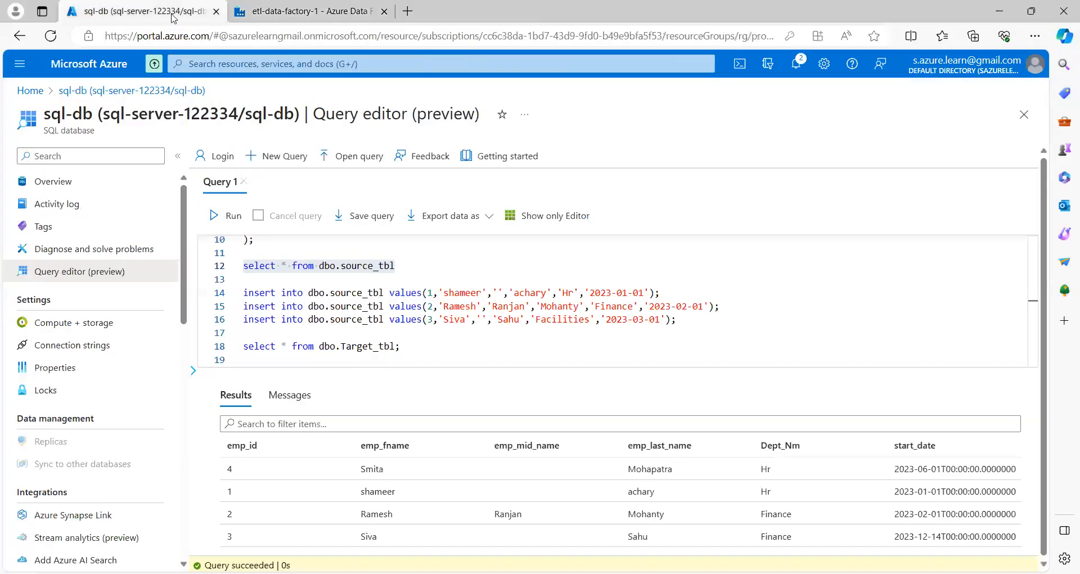
left_click_drag(402, 345, 243, 346)
left_click(234, 213)
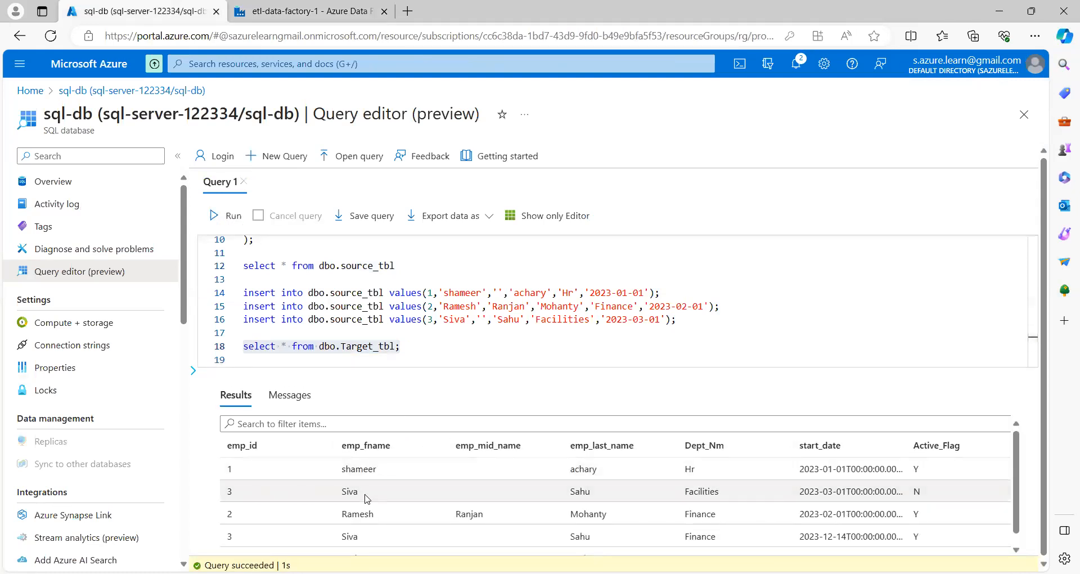
double_click(587, 491)
left_click(696, 491)
left_click_drag(930, 495, 925, 445)
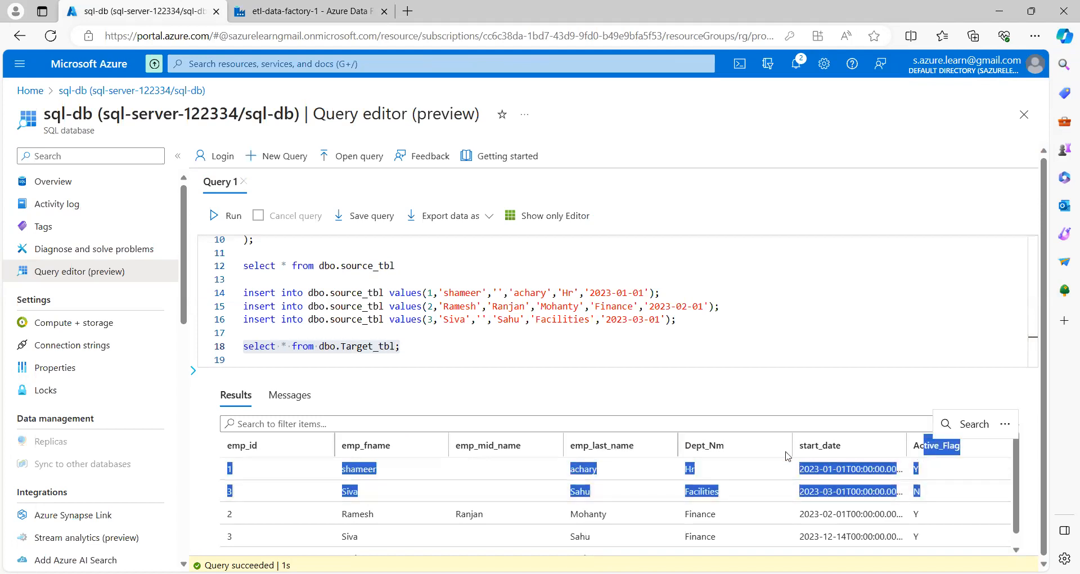
- Examine the remaining dbo.Target_tbl results, especially the emp_id 3 record with department Finance and the emp_id 4 record
left_click(459, 372)
left_click(470, 367)
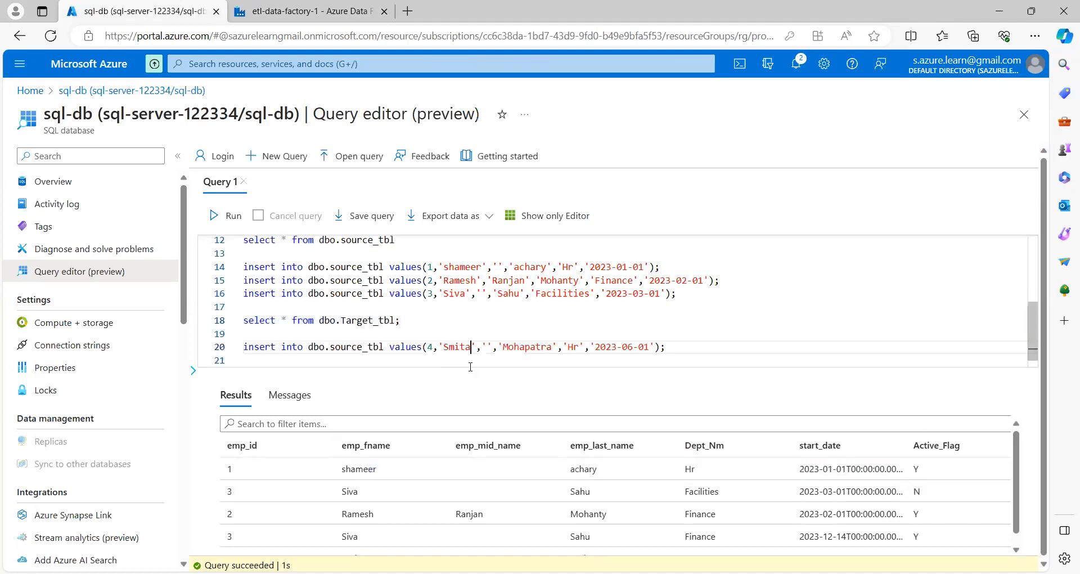
scroll(735, 499, "down", 1)
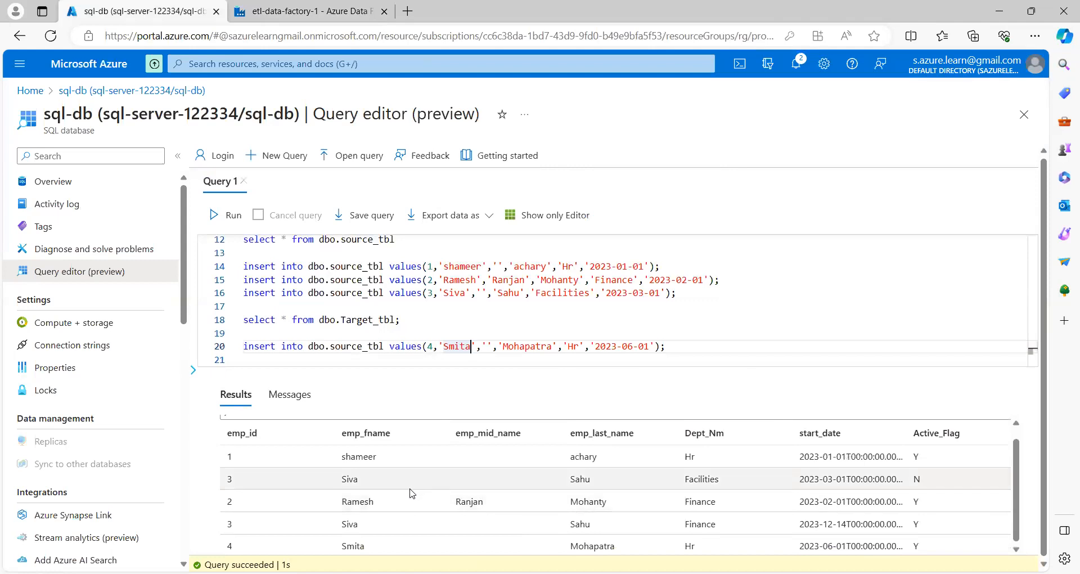
double_click(360, 457)
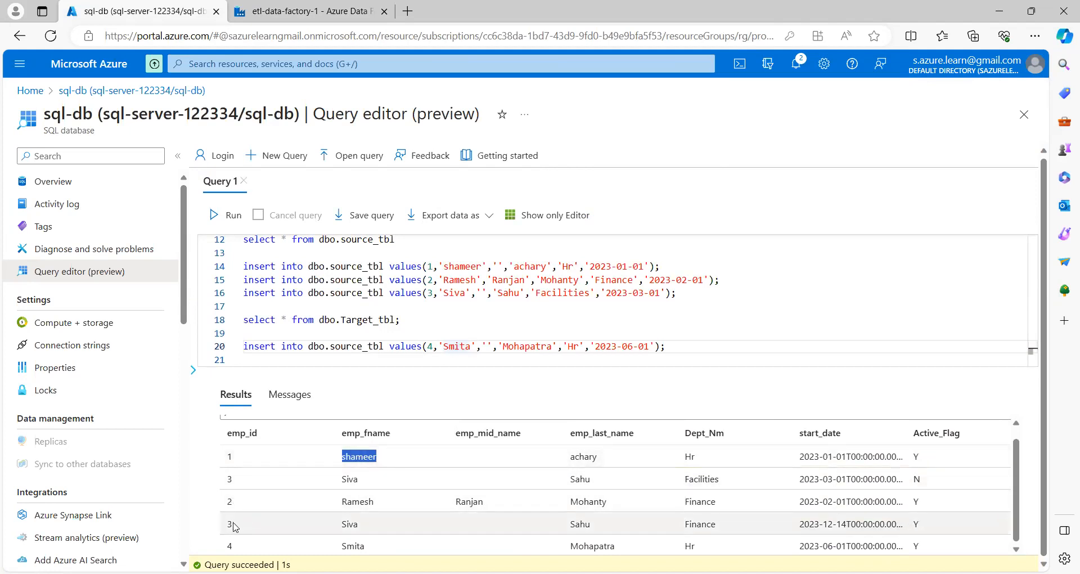
left_click_drag(235, 526, 907, 532)
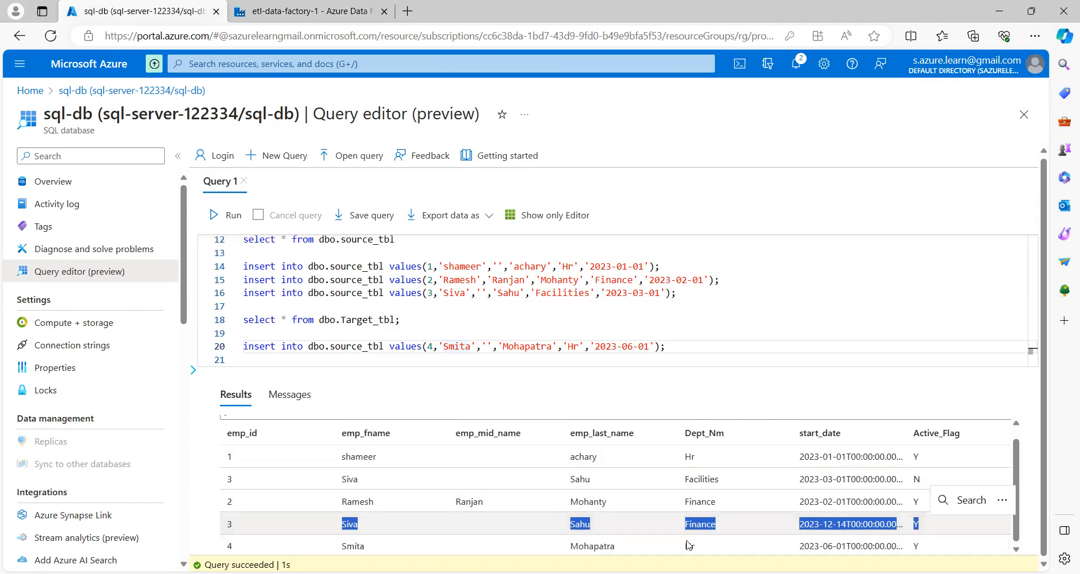
left_click_drag(567, 548, 931, 550)
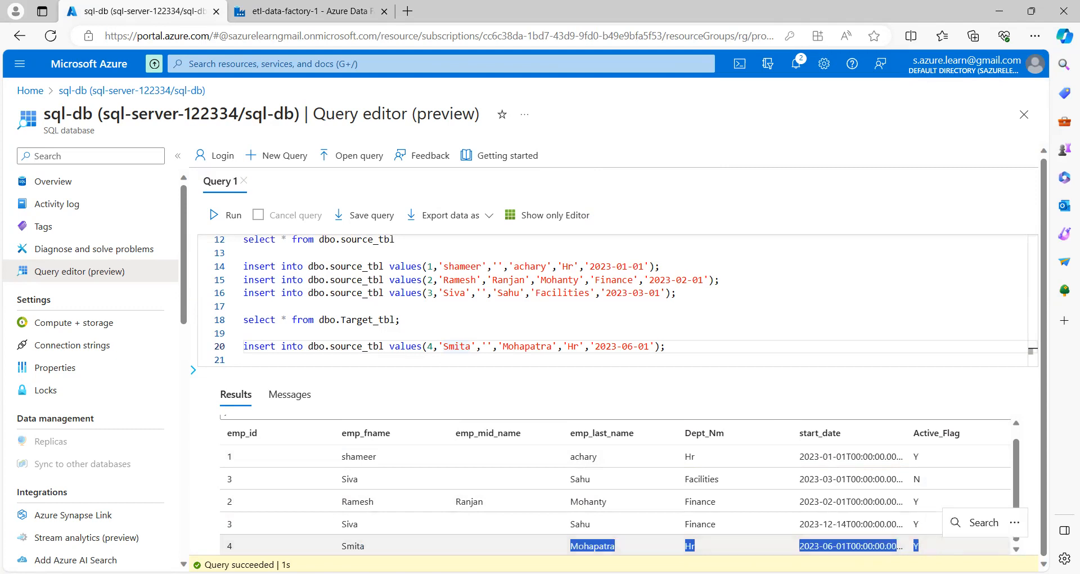
- Switch to the SCD2 example workbook in Excel and check the Active_flg values of the Day 2 target rows
key("alt+Tab")
left_click_drag(687, 428, 683, 475)
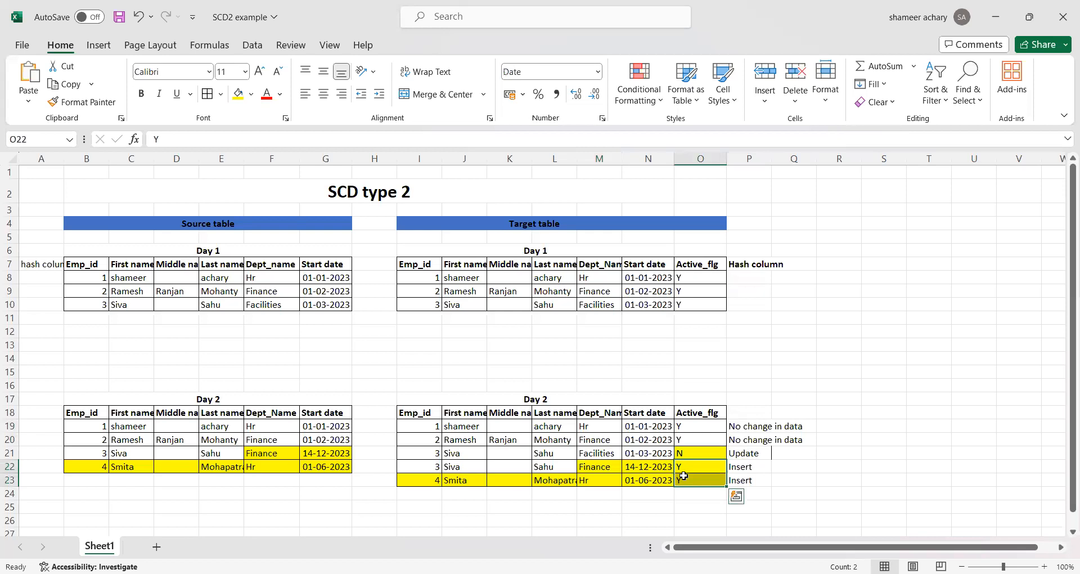